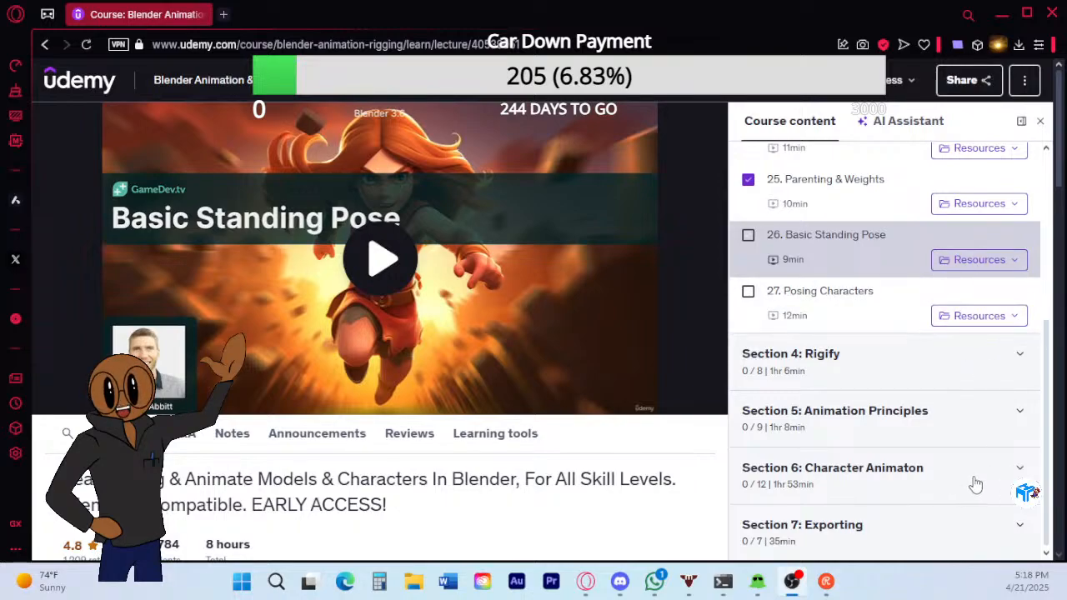
Expand Section 4: Rigify in the course content, review the lessons around Basic Standing Pose, and switch to Blender.
click(1019, 358)
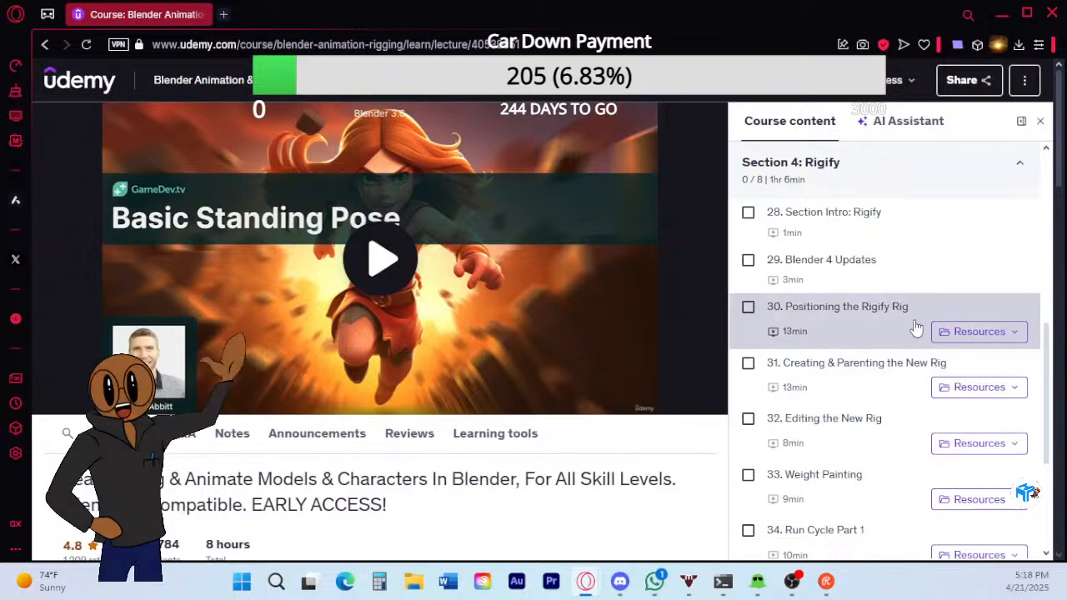
scroll(931, 301, up, 3)
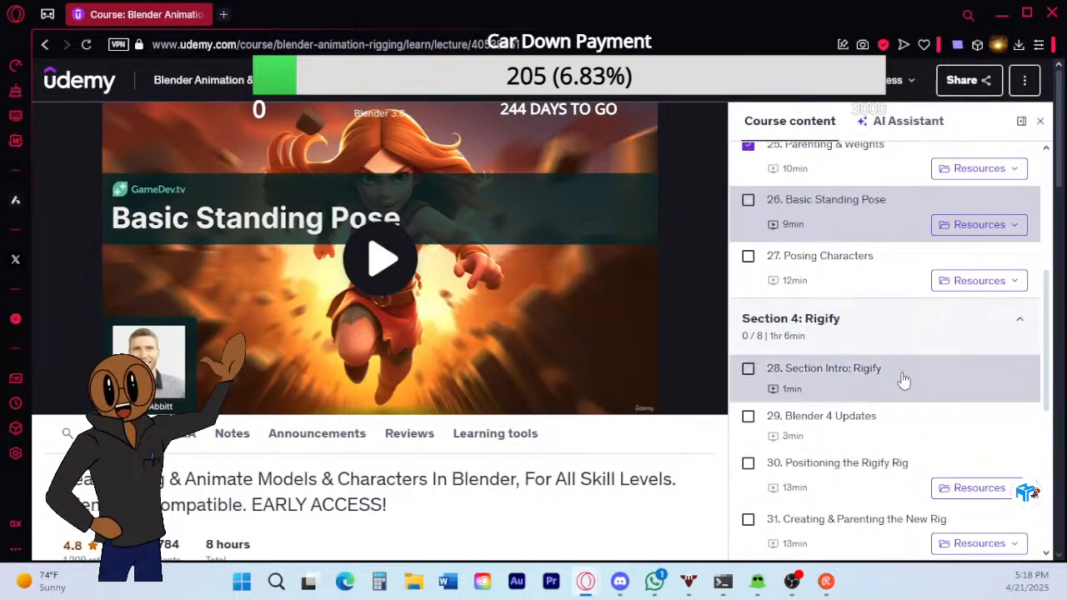
scroll(900, 380, up, 1)
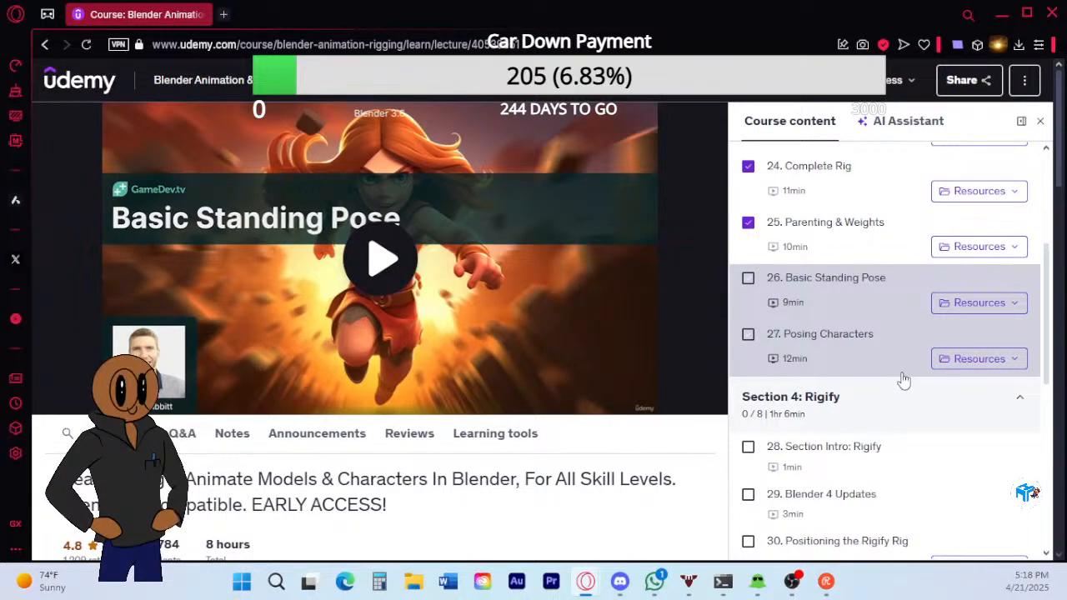
scroll(900, 381, up, 1)
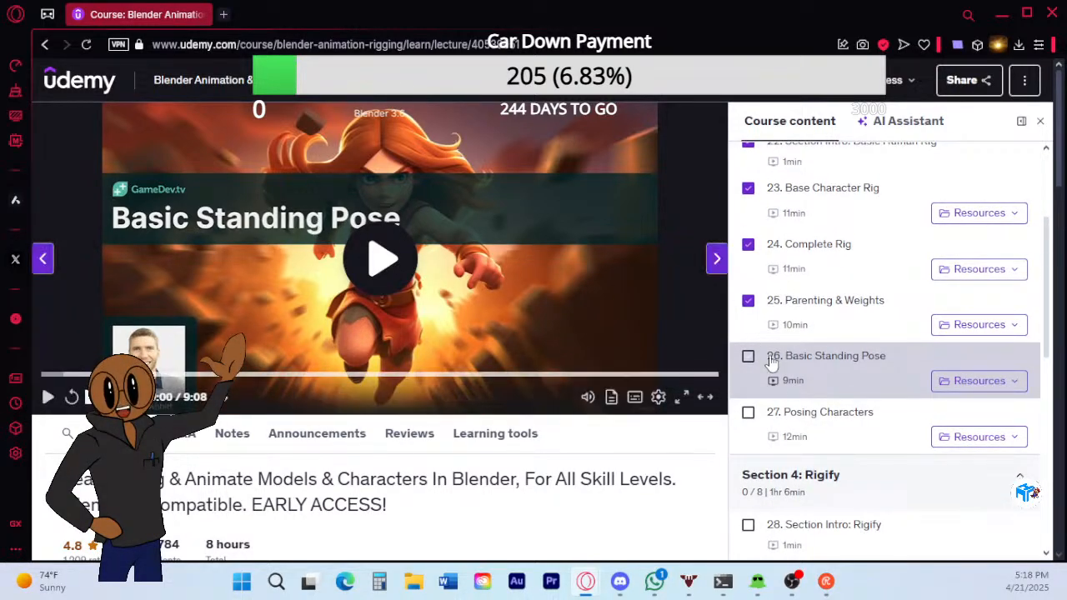
scroll(893, 505, up, 1)
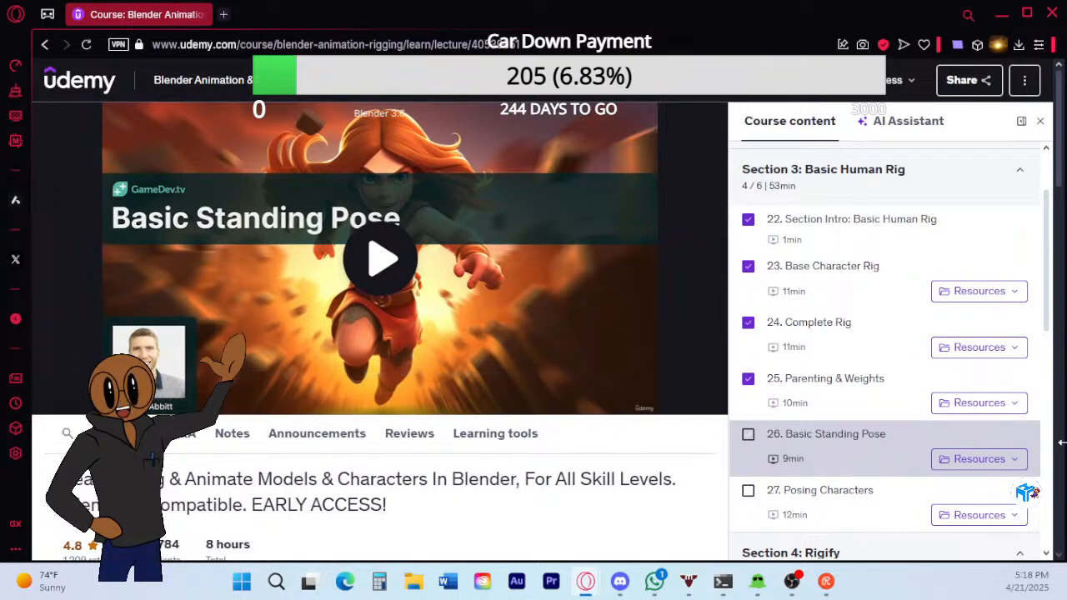
scroll(900, 470, down, 1)
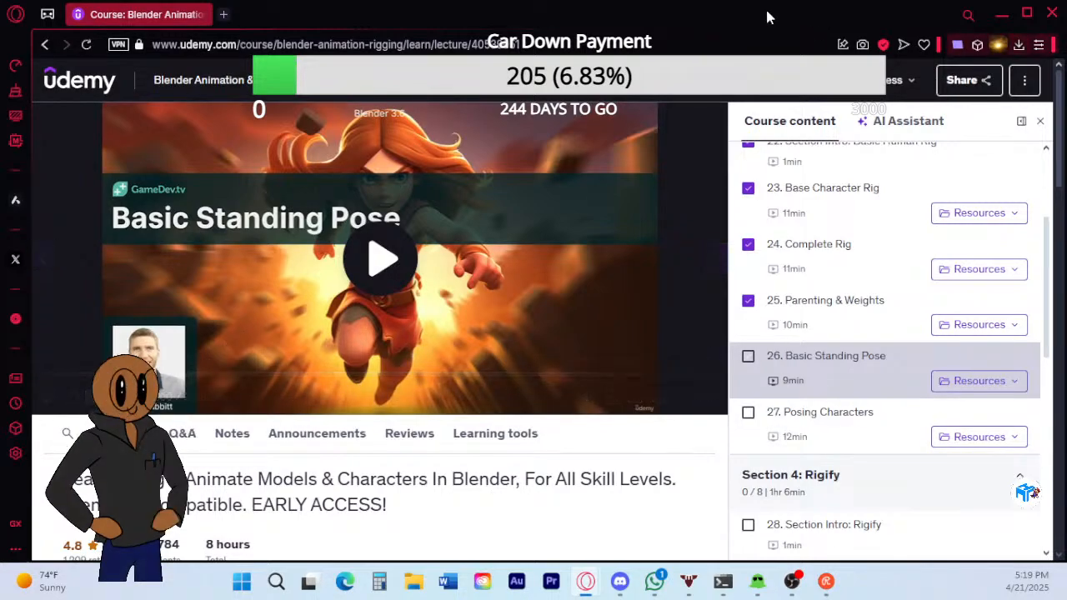
drag(796, 12, 0, 40)
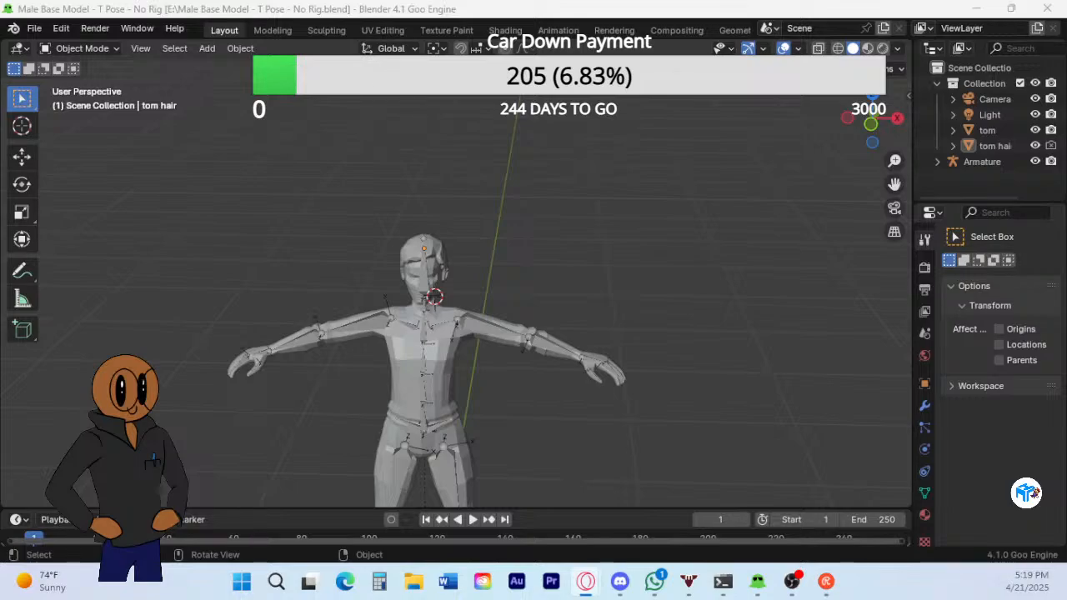
Switch to the browser's YouTube live stream page, copy its web address, and return to Blender.
drag(0, 100, 745, 14)
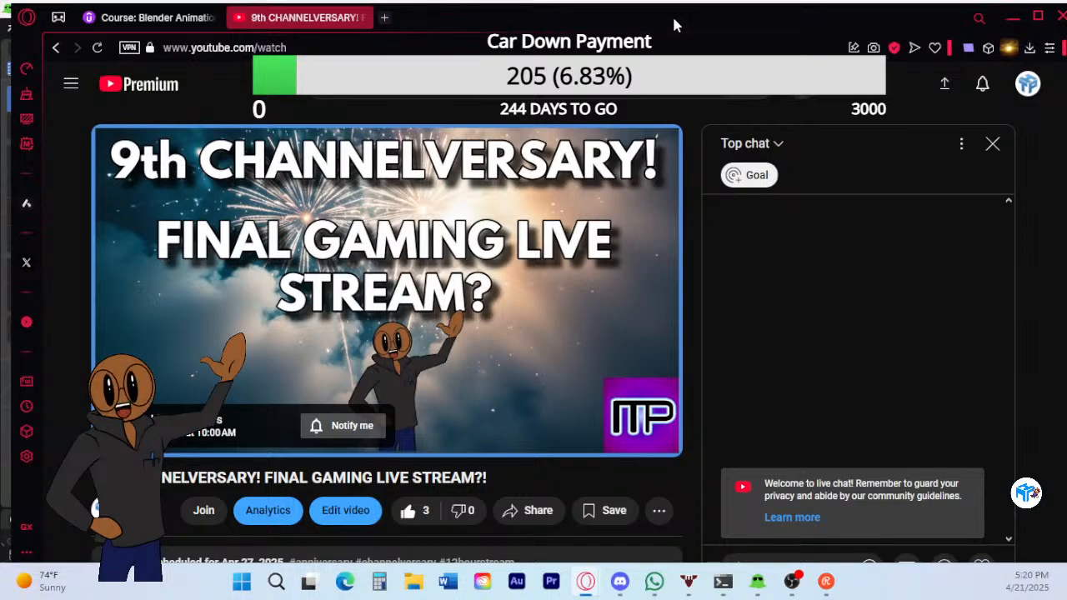
right_click(606, 50)
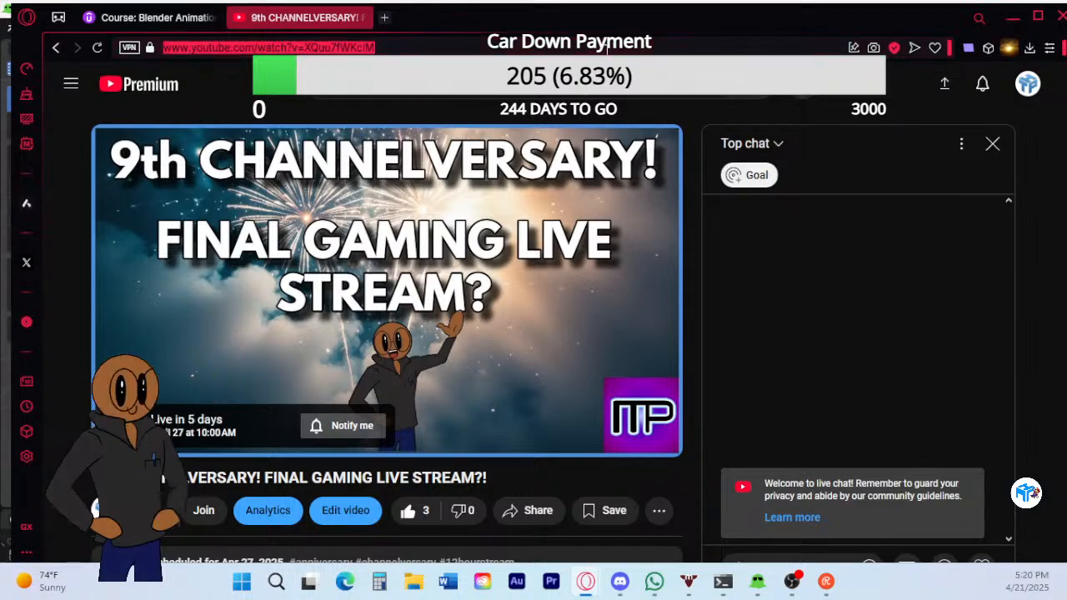
click(664, 136)
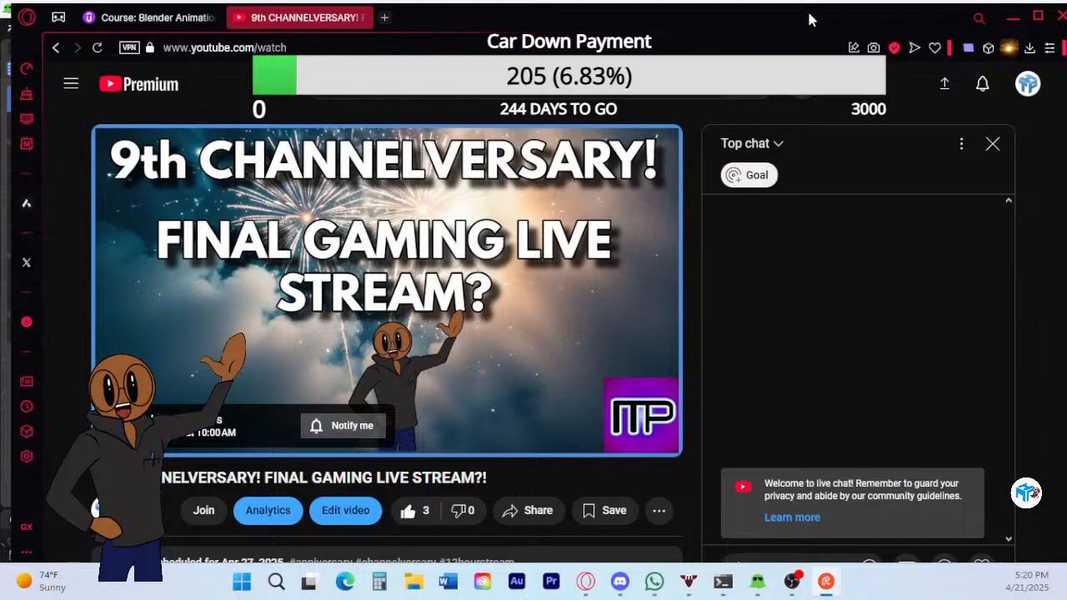
drag(807, 9, 0, 32)
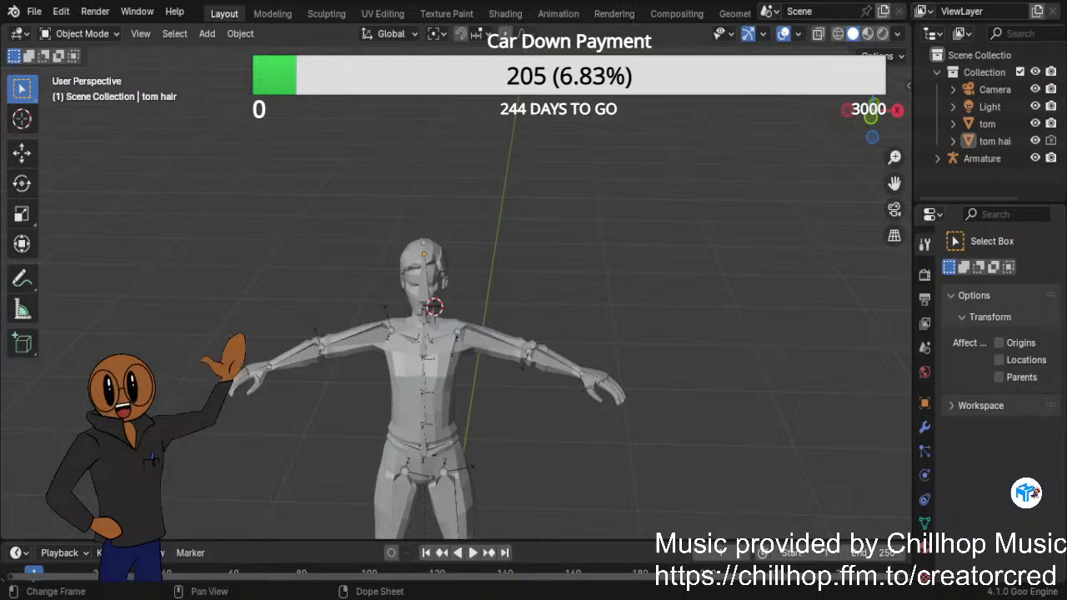
Examine the rigged male character and its armature from several angles and distances.
scroll(456, 317, down, 4)
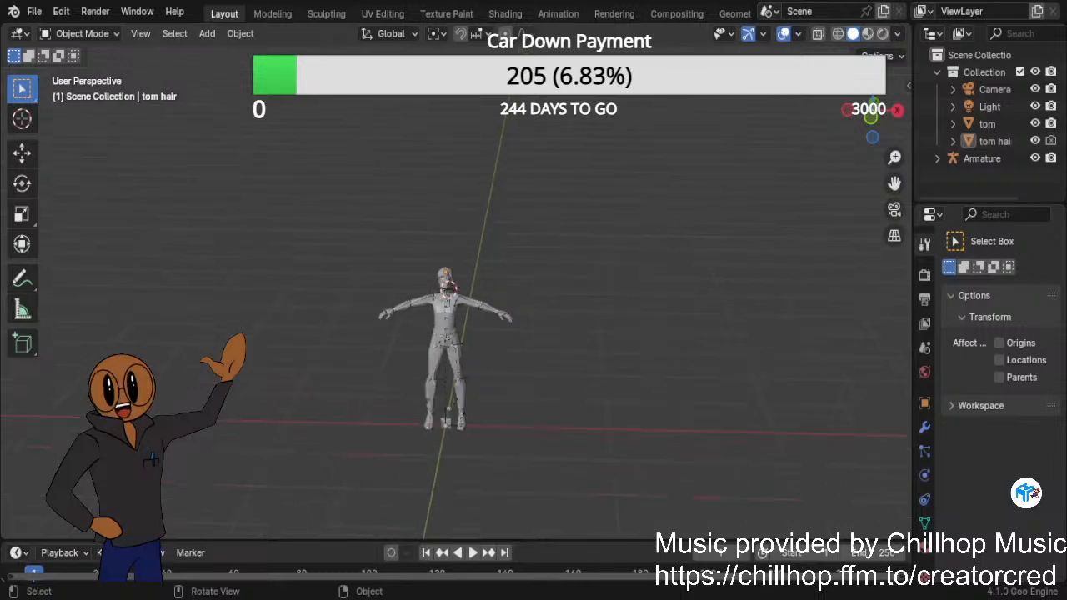
scroll(457, 317, up, 3)
middle_drag(546, 300, 597, 465)
scroll(538, 431, up, 3)
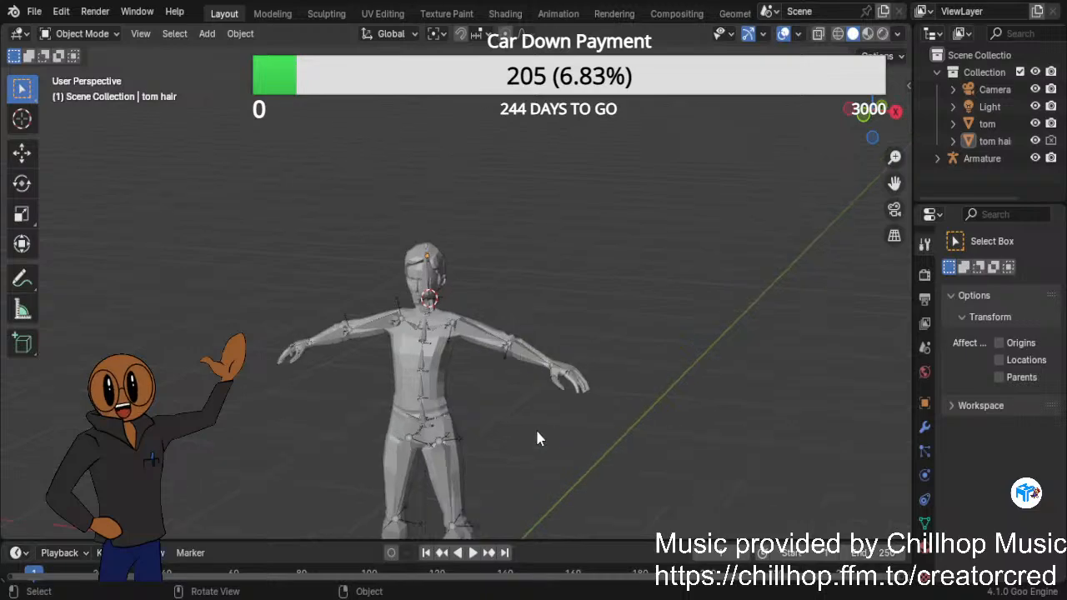
scroll(621, 475, down, 2)
scroll(639, 479, down, 2)
middle_drag(603, 476, 607, 503)
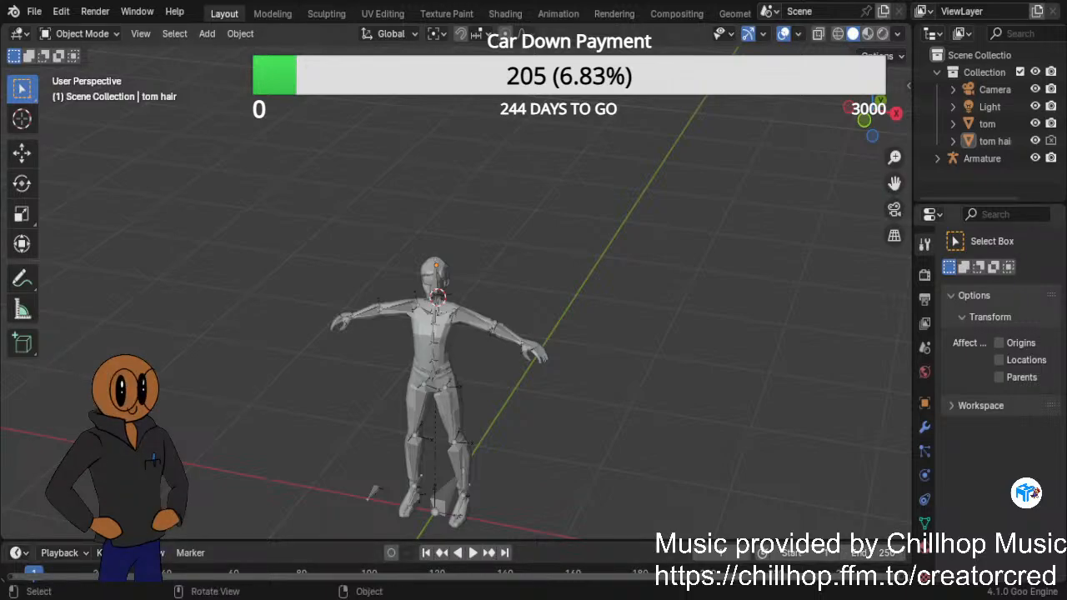
middle_drag(576, 407, 619, 344)
scroll(617, 354, up, 3)
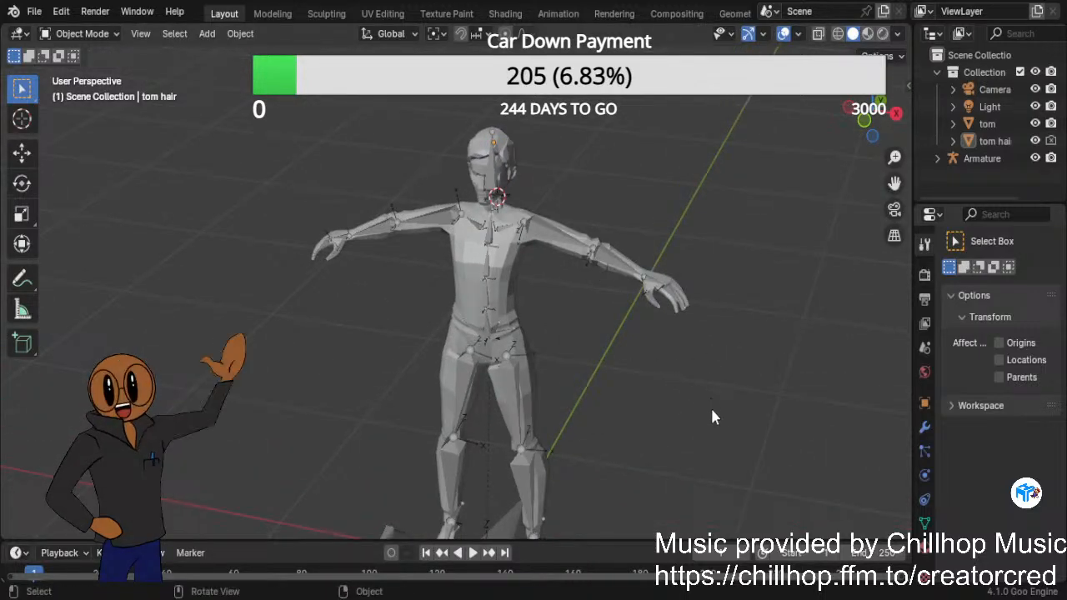
middle_drag(606, 355, 662, 333)
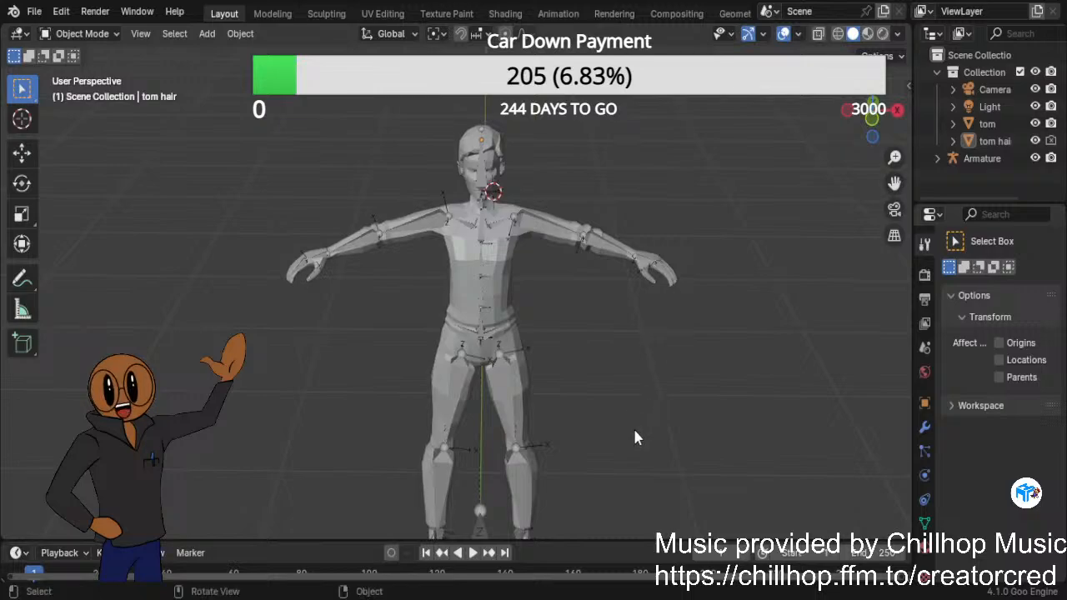
scroll(621, 446, down, 3)
scroll(619, 464, up, 5)
scroll(634, 350, down, 2)
Select the character's armature and switch it to Pose Mode.
click(551, 234)
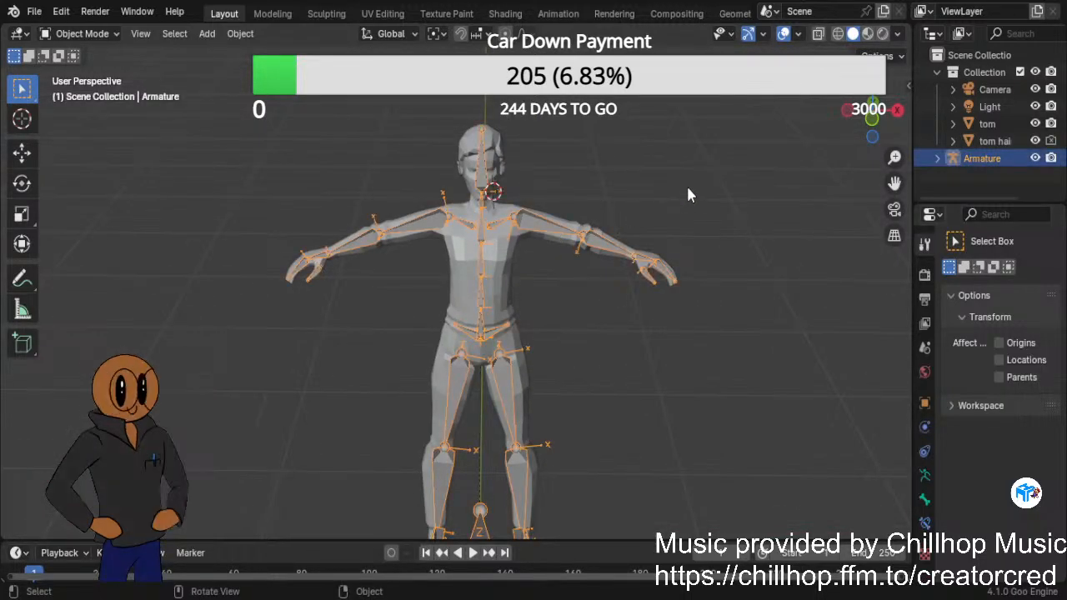
click(82, 33)
click(98, 93)
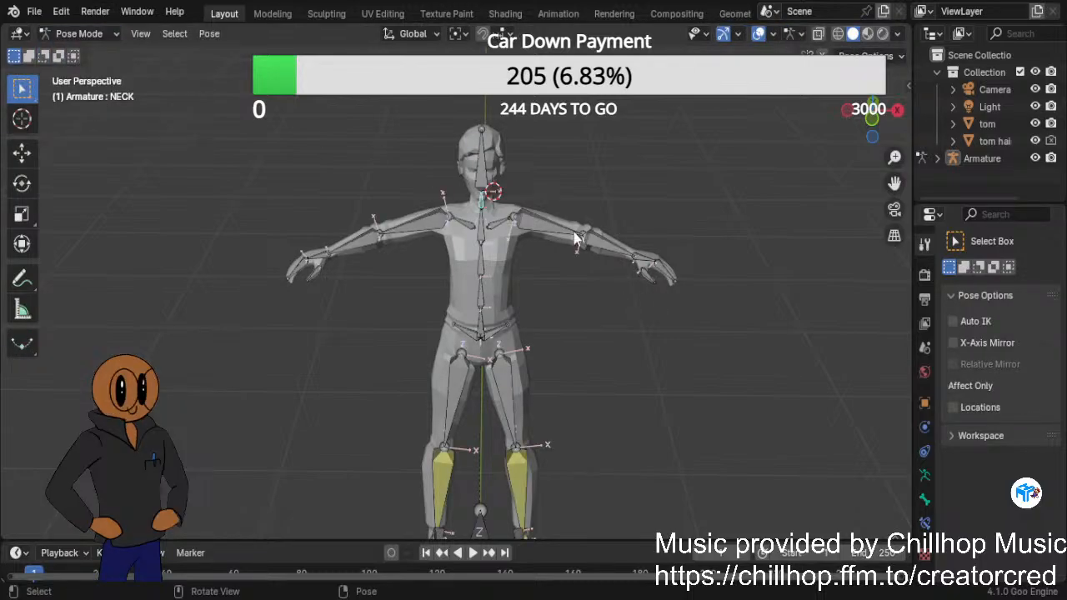
Show the character in Material Preview shading and rotate the UPPERARM.L bone down towards the body.
click(567, 230)
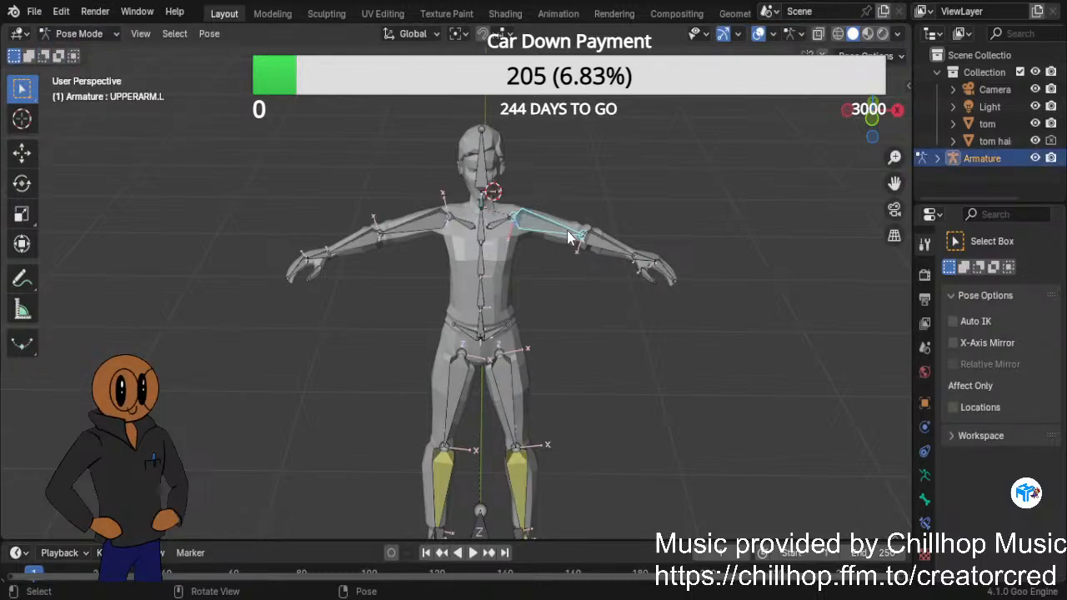
click(869, 34)
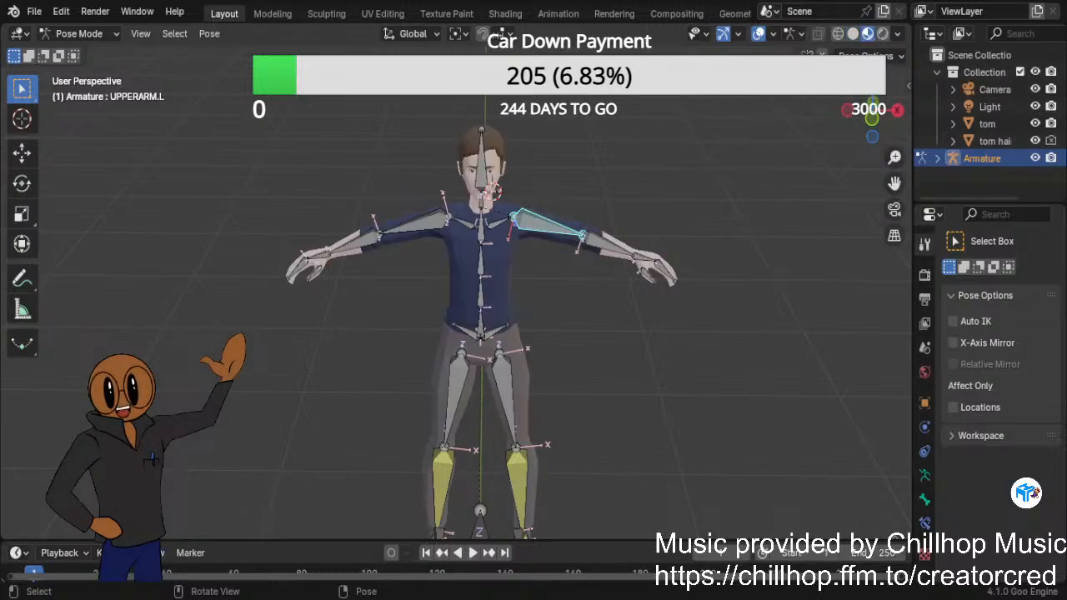
scroll(743, 174, up, 1)
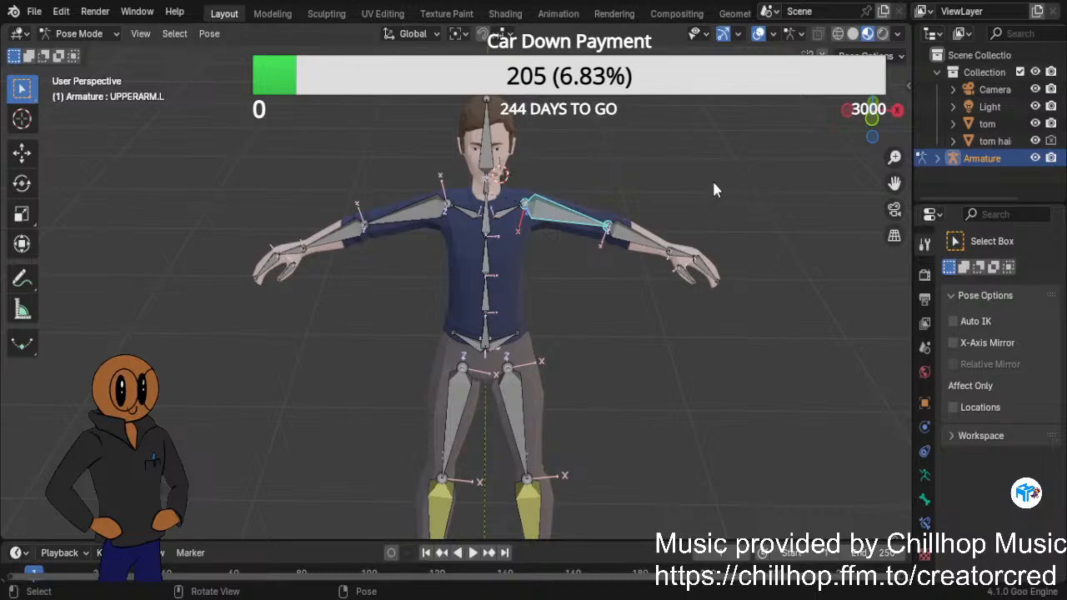
key(r)
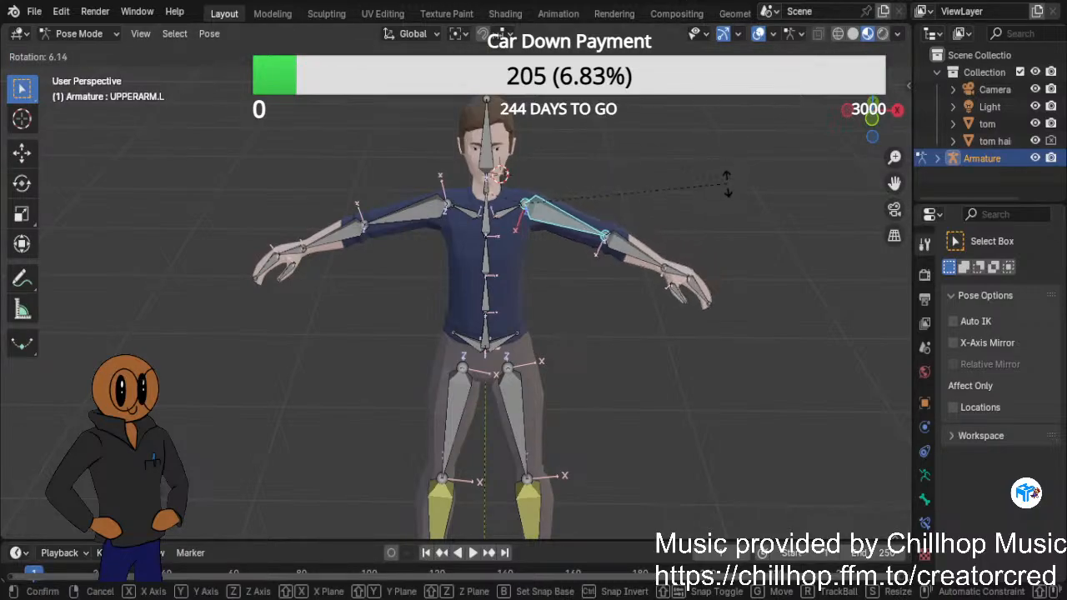
click(654, 314)
Rotate the UPPERARM.R bone down by about 60 degrees so the arm hangs beside the torso.
click(397, 208)
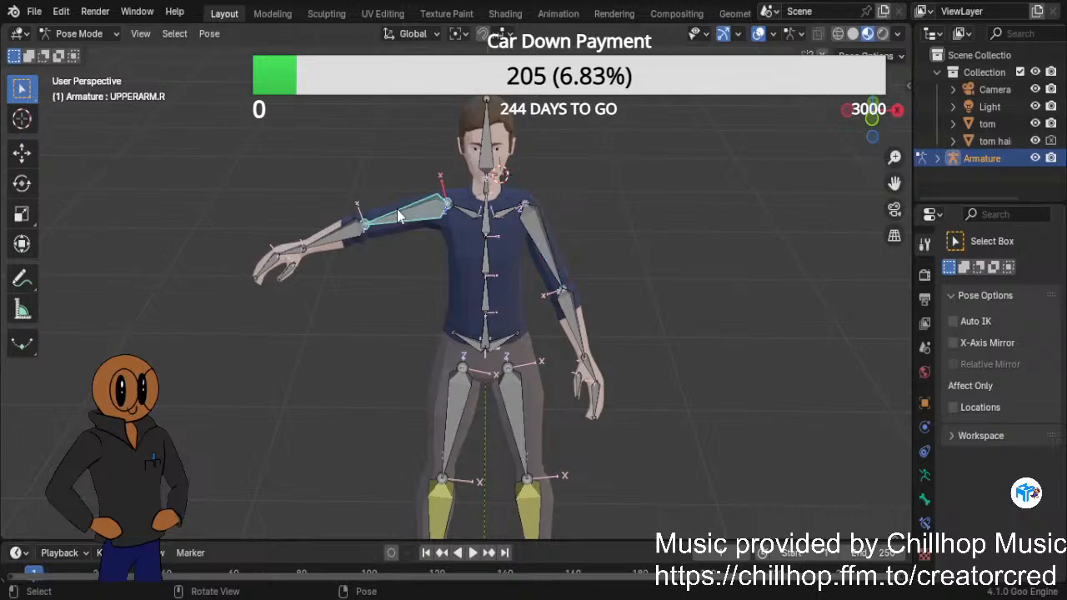
key(r)
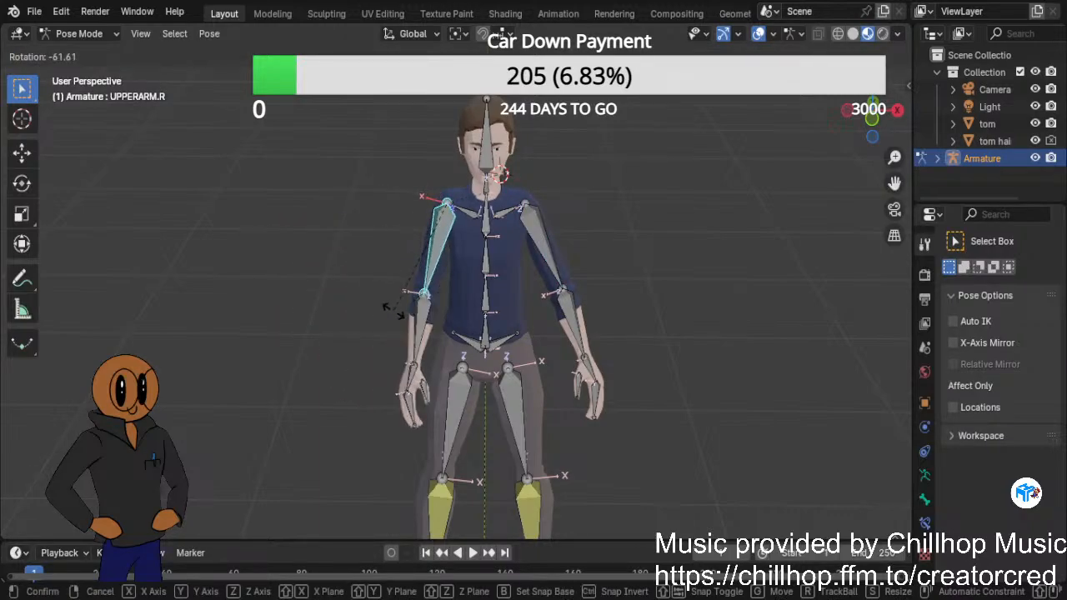
click(384, 308)
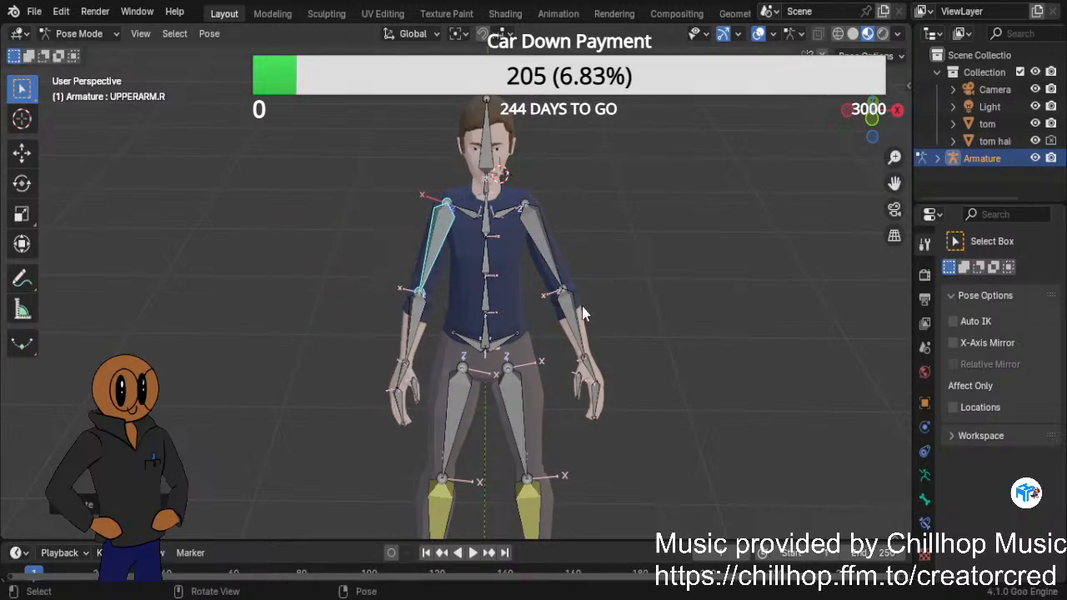
Rotate the UPPERARM.L bone further inward so the arm hangs closer to the torso.
click(550, 260)
key(r)
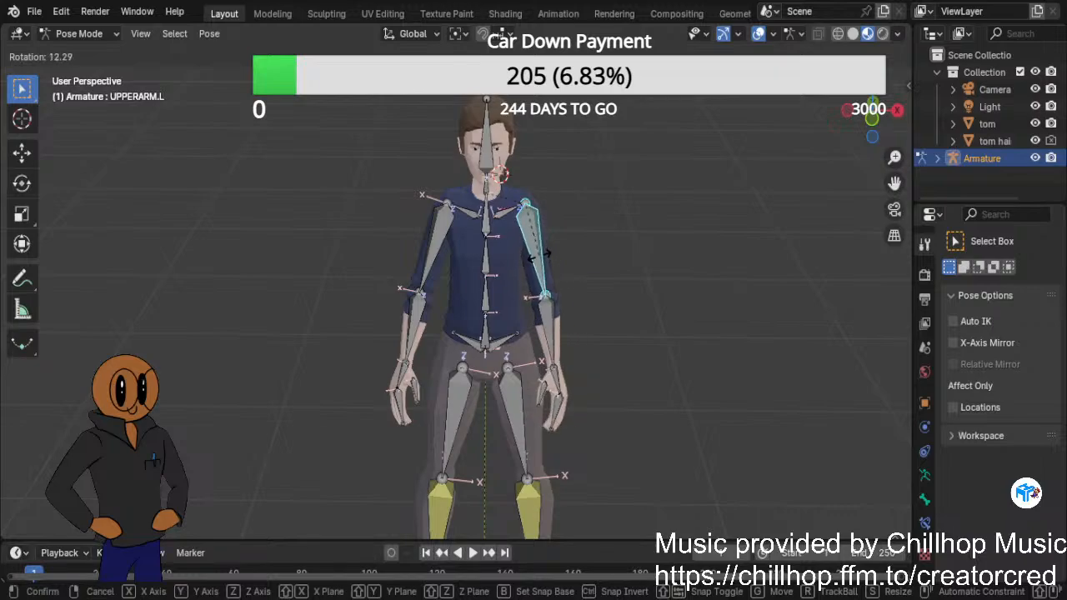
click(729, 386)
Rotate the FOREARM.L bone slightly inward towards the hip.
middle_drag(730, 386, 681, 366)
scroll(672, 371, down, 4)
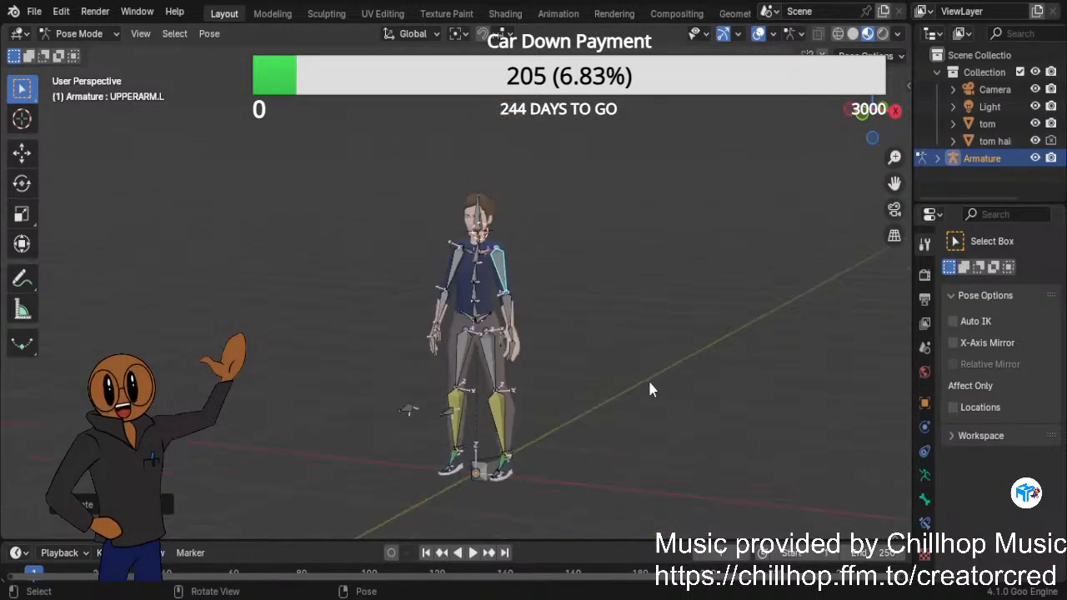
scroll(644, 396, up, 1)
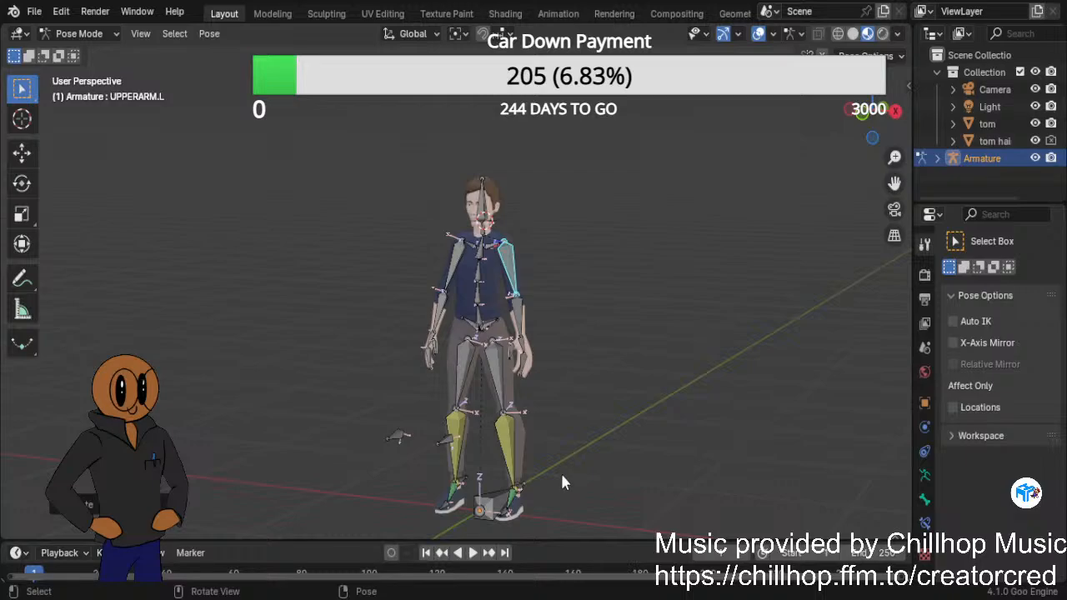
scroll(598, 447, up, 3)
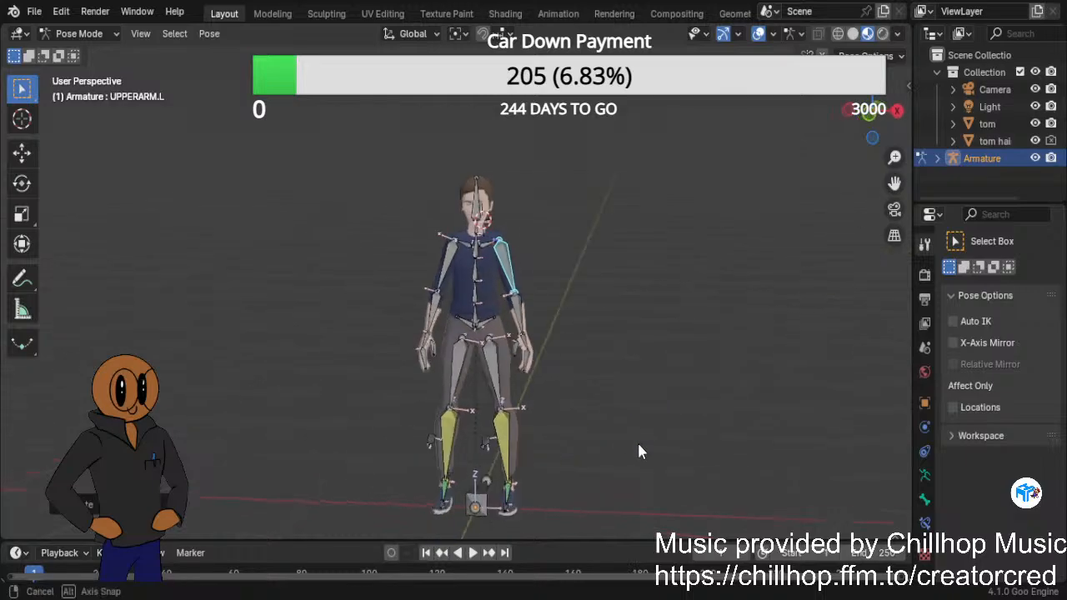
scroll(592, 444, up, 2)
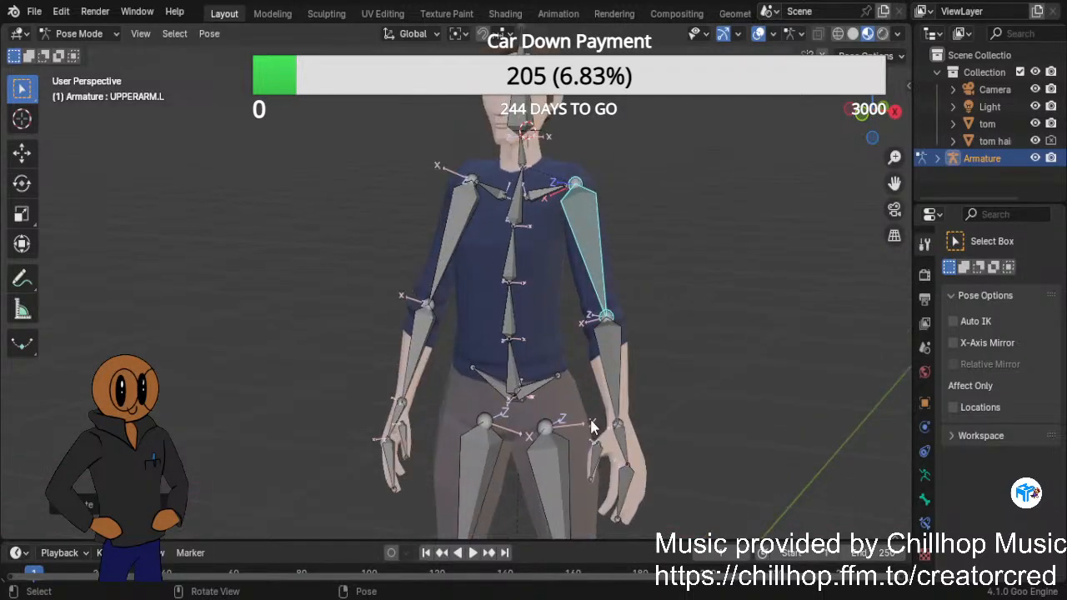
click(617, 376)
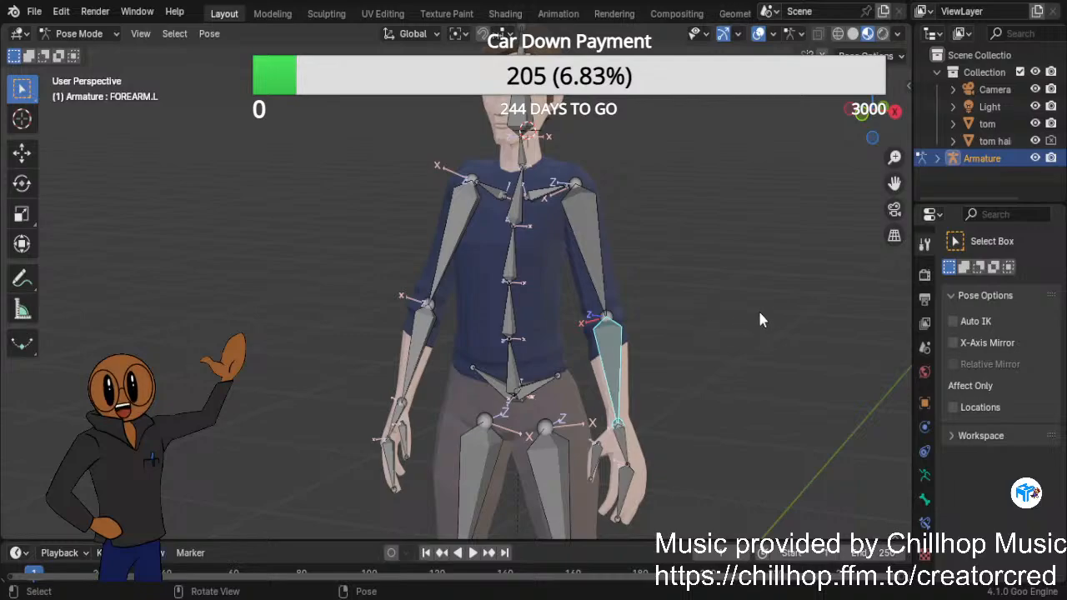
key(r)
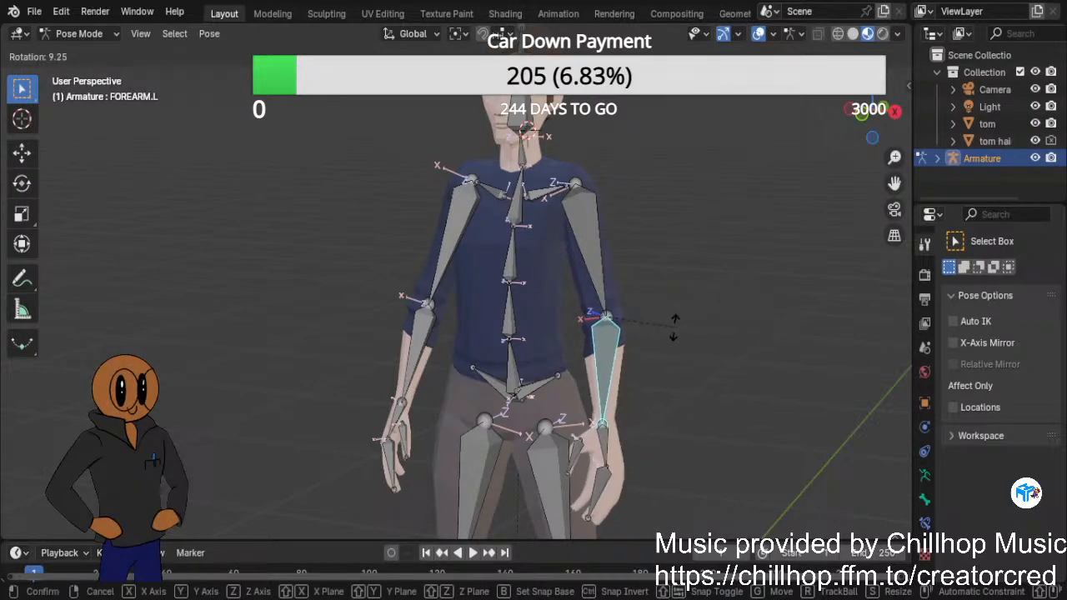
click(803, 385)
From the character's side, rotate the FOREARM.L bone forward and up until the forearm is roughly horizontal.
middle_drag(803, 386, 632, 397)
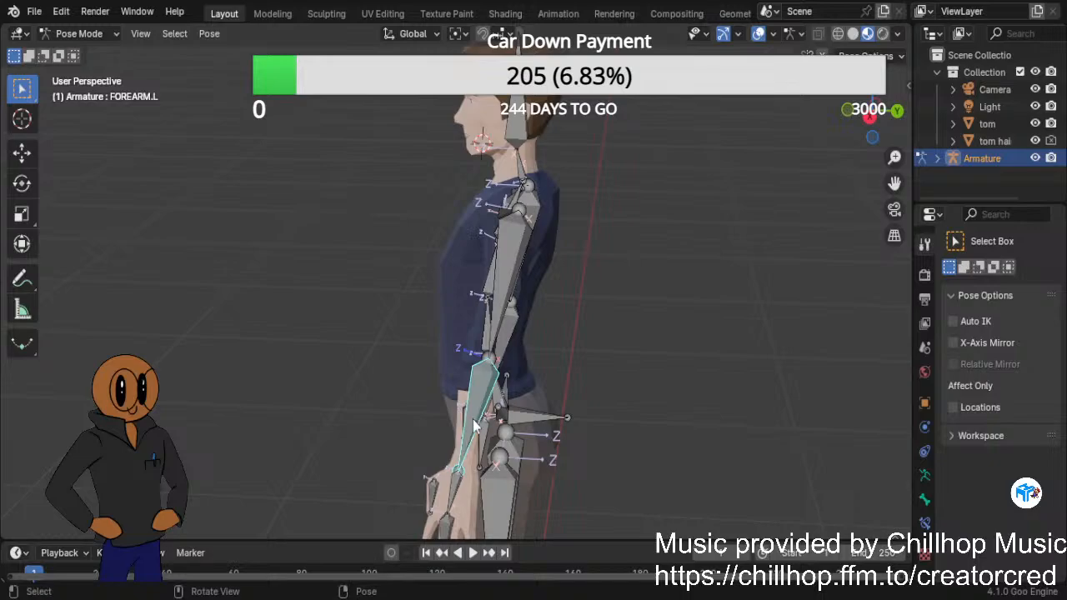
key(r)
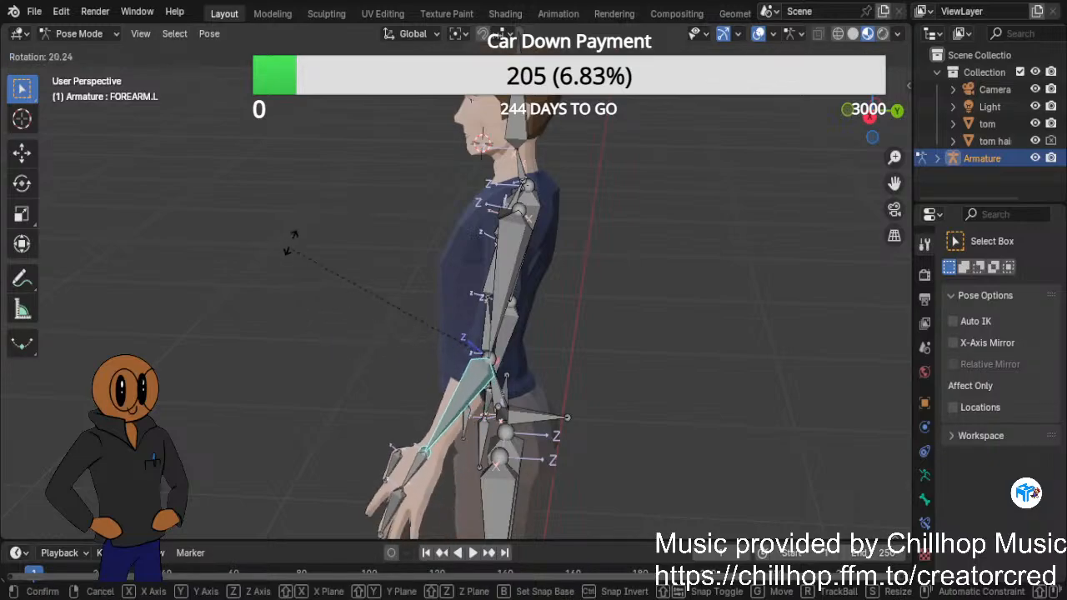
click(235, 391)
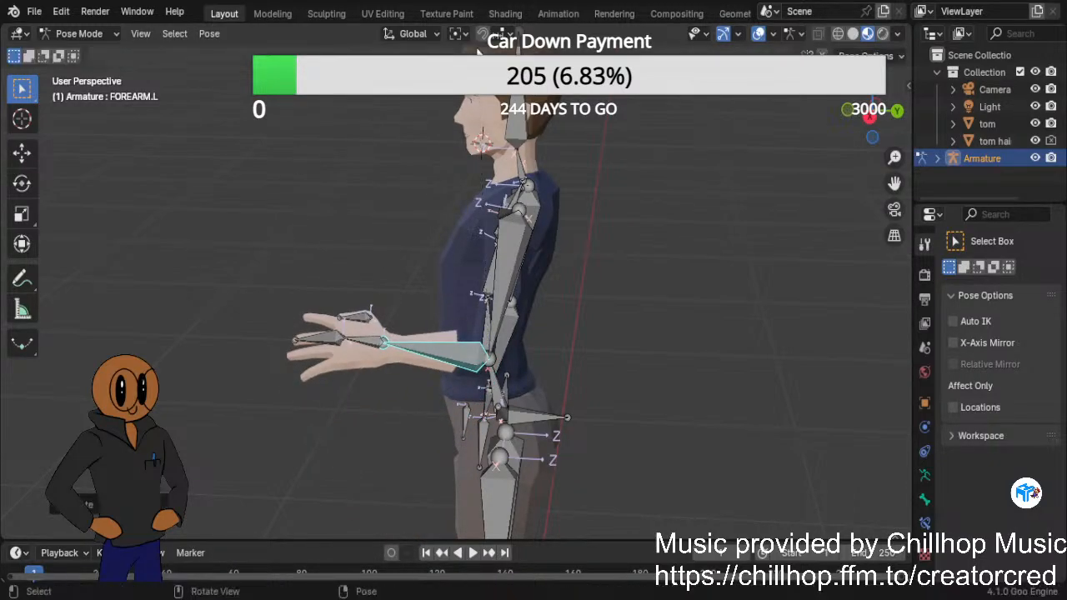
From the character's side, rotate the FOREARM.R bone forward and up until the forearm is roughly horizontal.
middle_drag(235, 392, 306, 444)
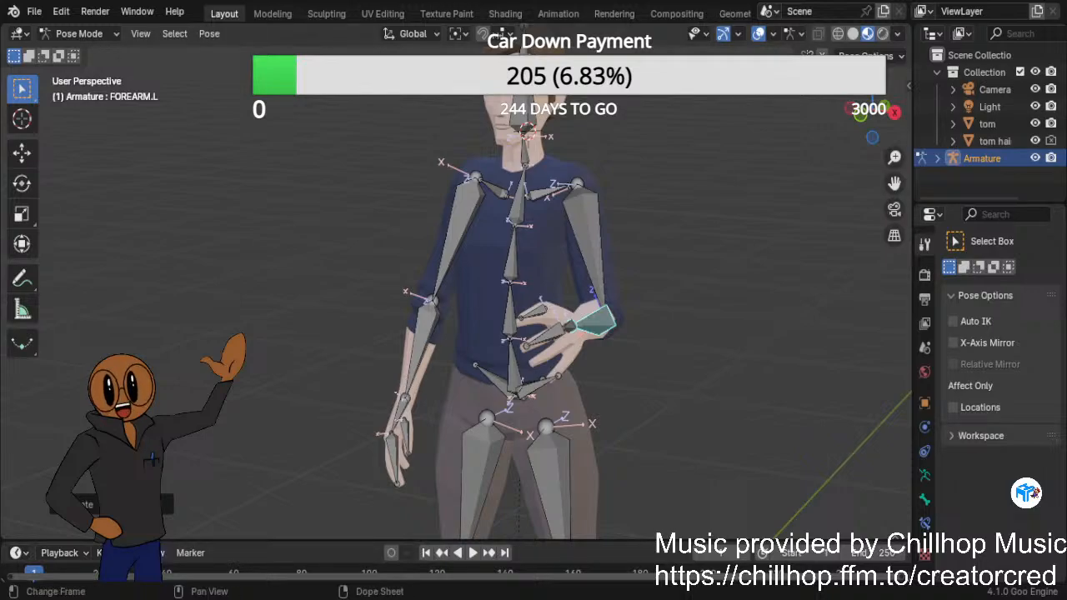
middle_drag(250, 268, 385, 267)
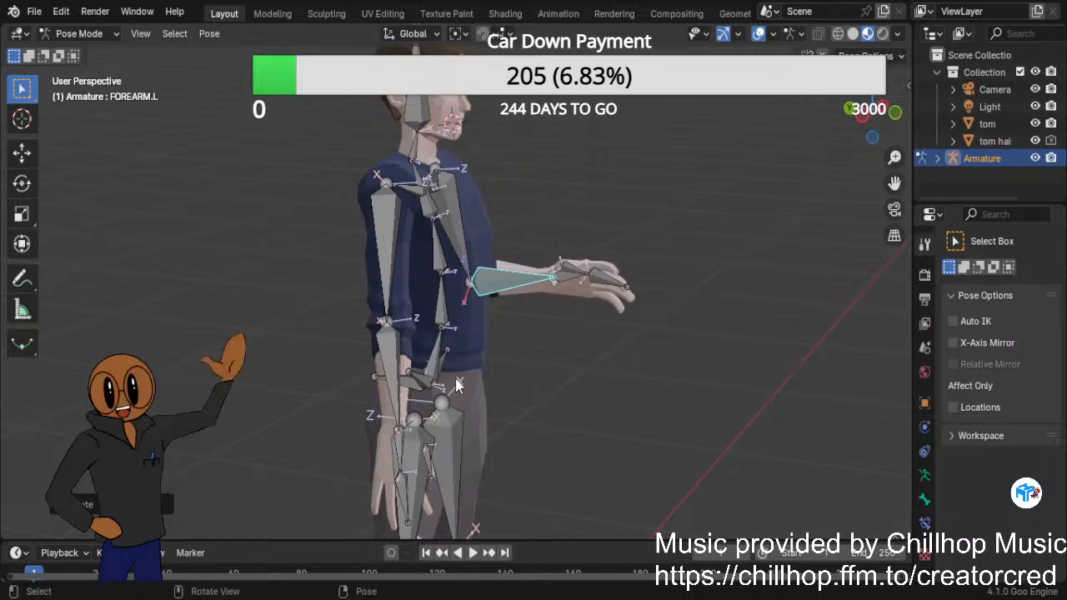
middle_drag(223, 430, 374, 377)
click(381, 370)
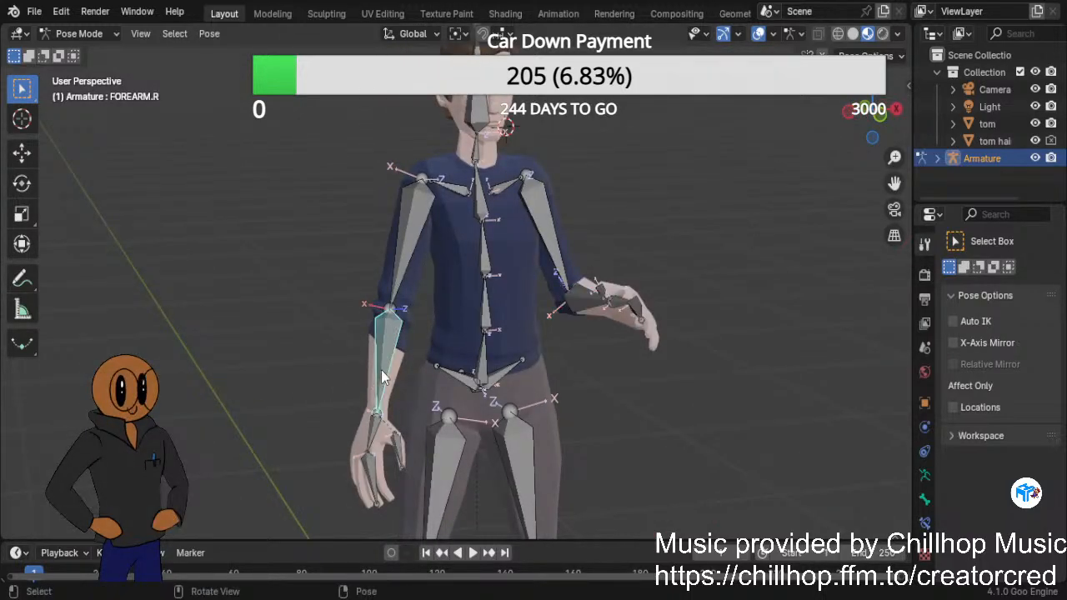
key(r)
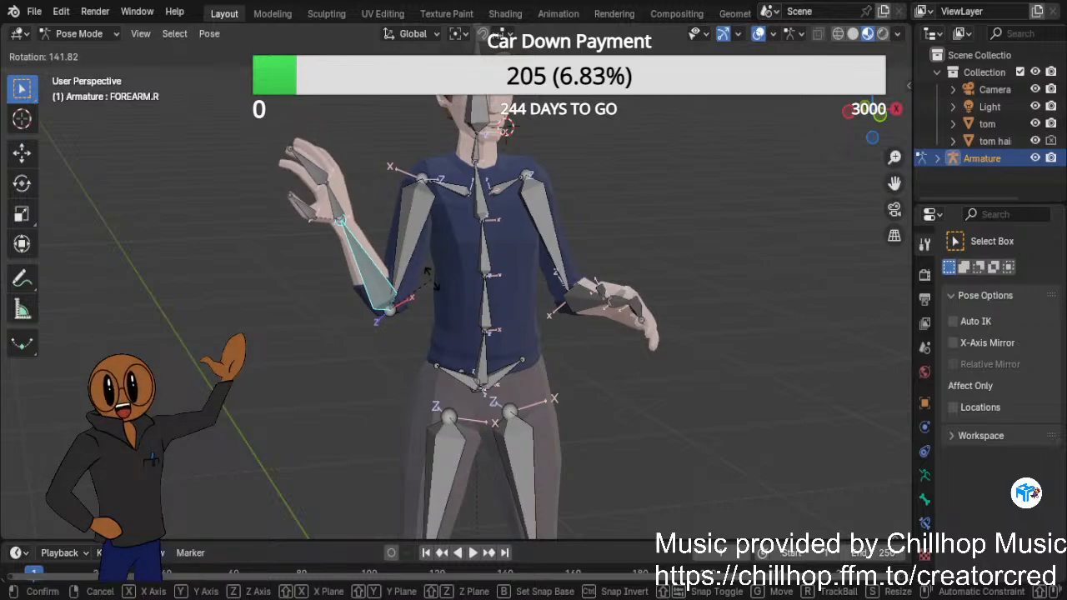
key(Escape)
middle_drag(60, 388, 403, 417)
key(r)
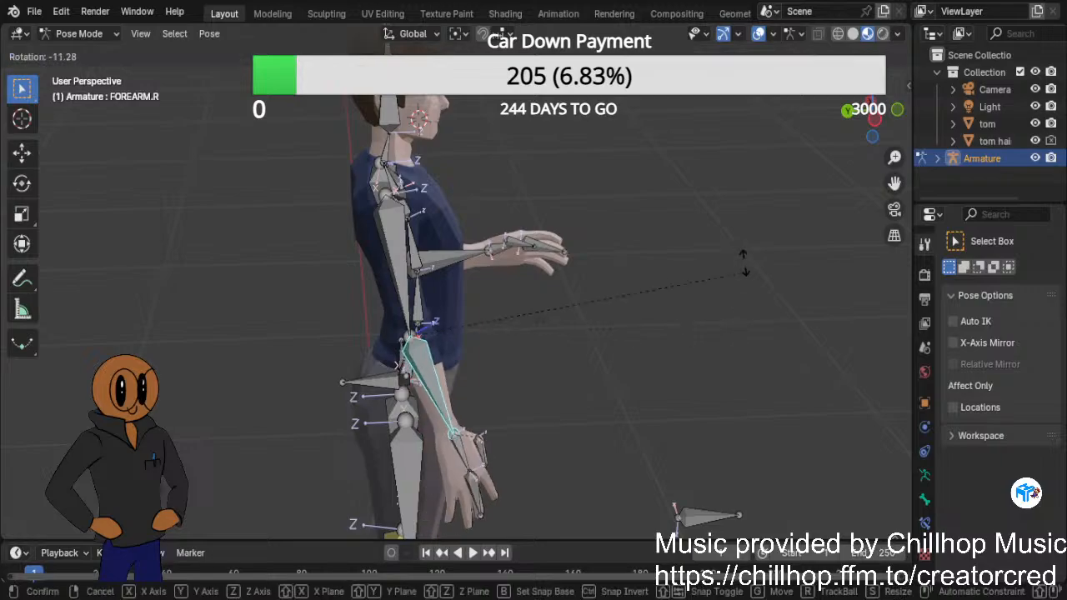
click(429, 151)
Rotate the HAND.R bone at the wrist to adjust the angle of the right hand.
middle_drag(725, 307, 511, 367)
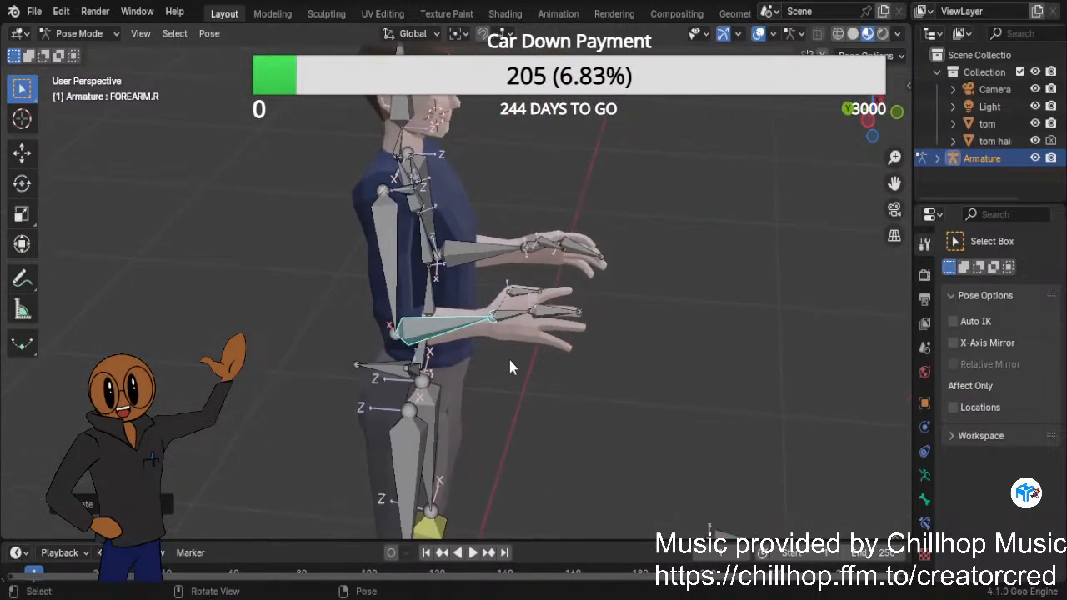
click(493, 316)
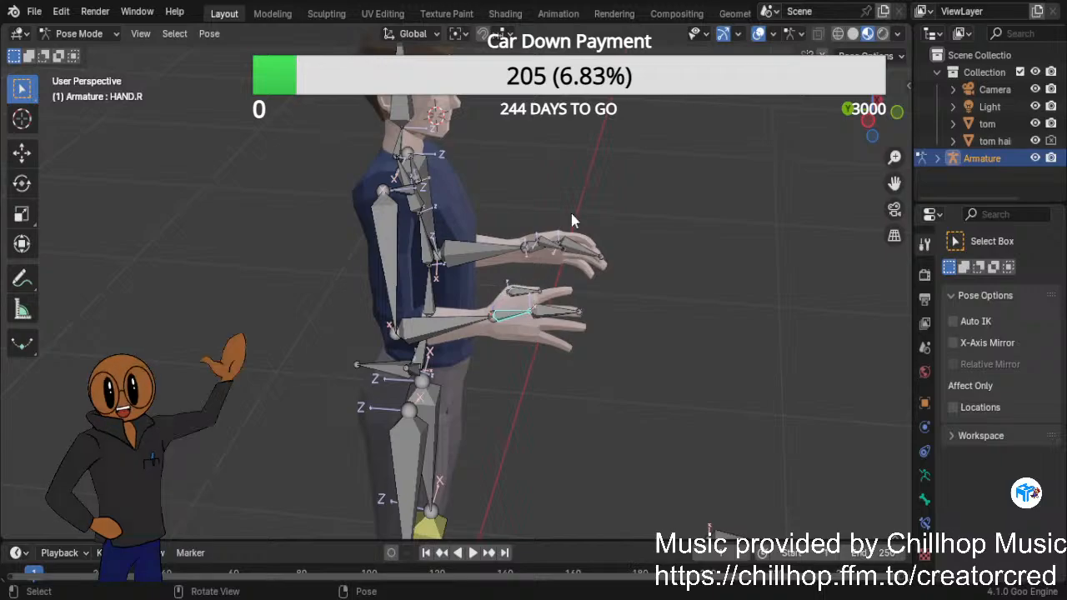
key(r)
click(530, 238)
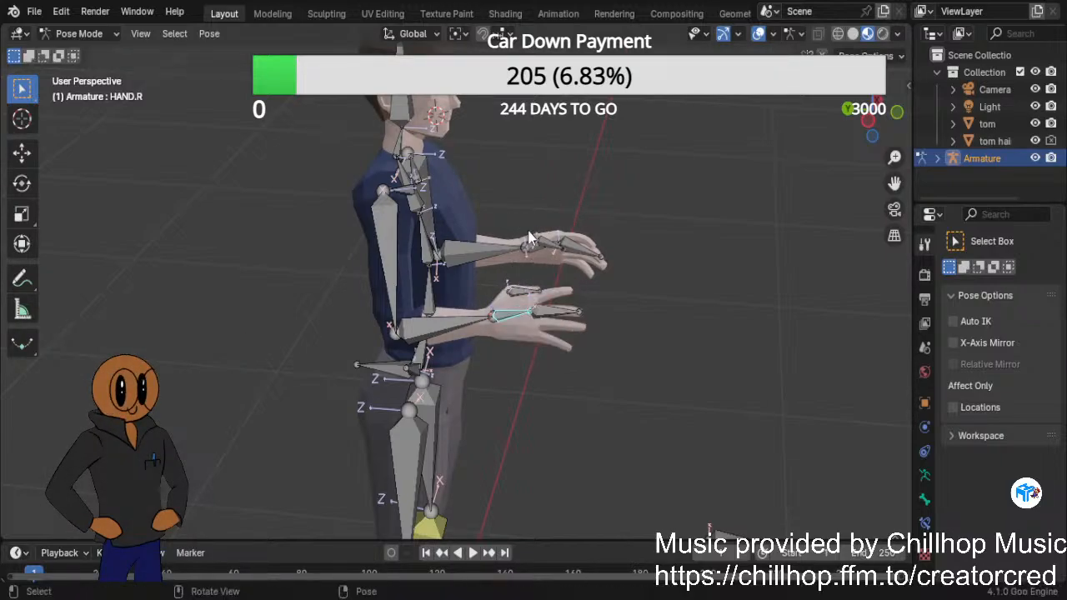
middle_drag(599, 234, 306, 287)
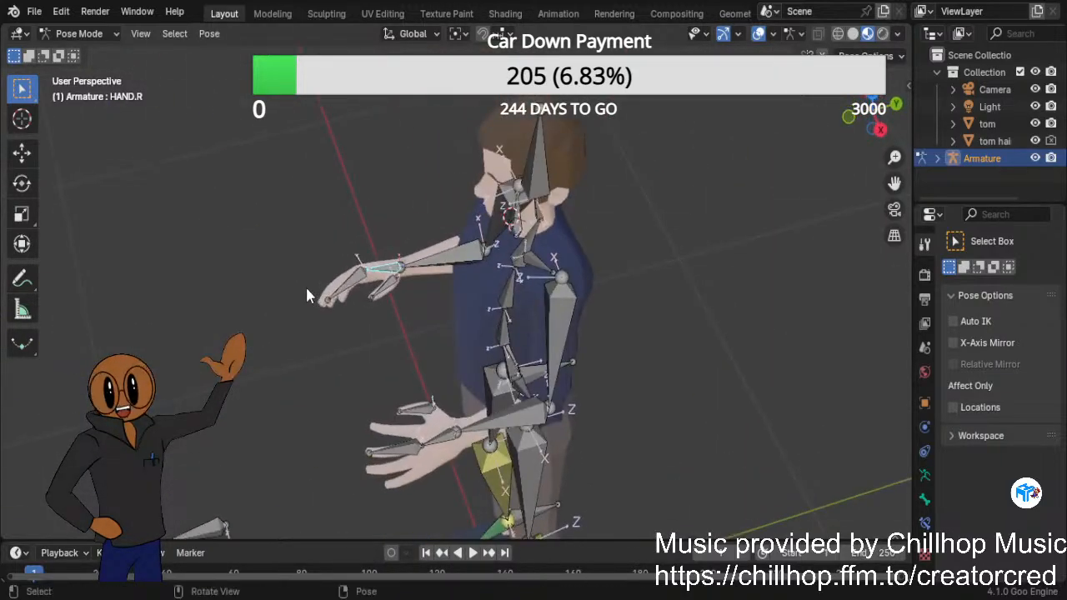
key(r)
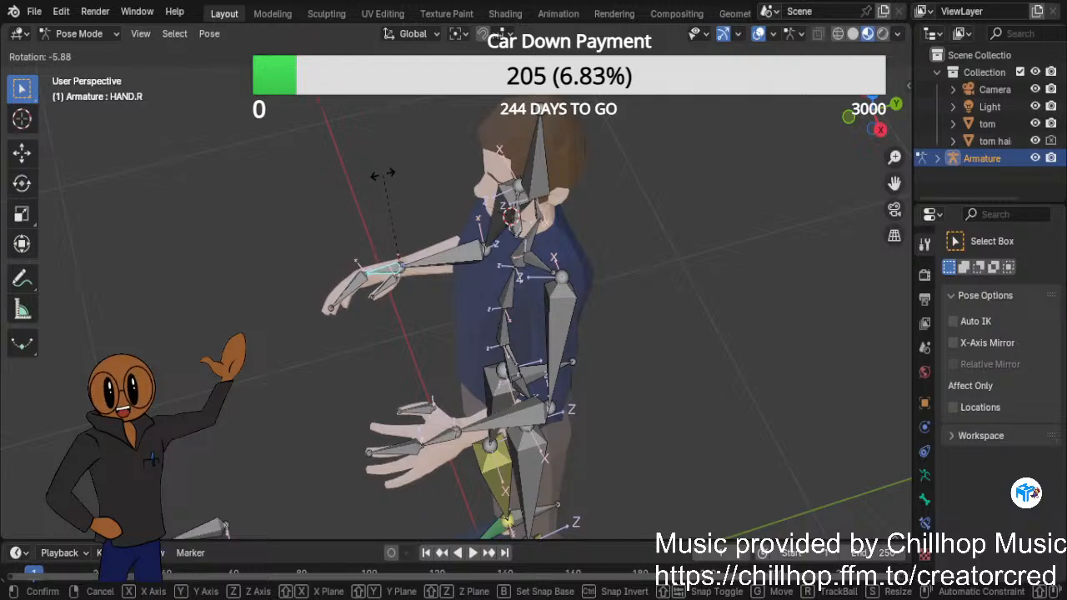
click(357, 230)
Try to tilt the whole character forward by rotating the ROOT bone at the feet.
middle_drag(240, 381, 177, 320)
scroll(477, 350, down, 6)
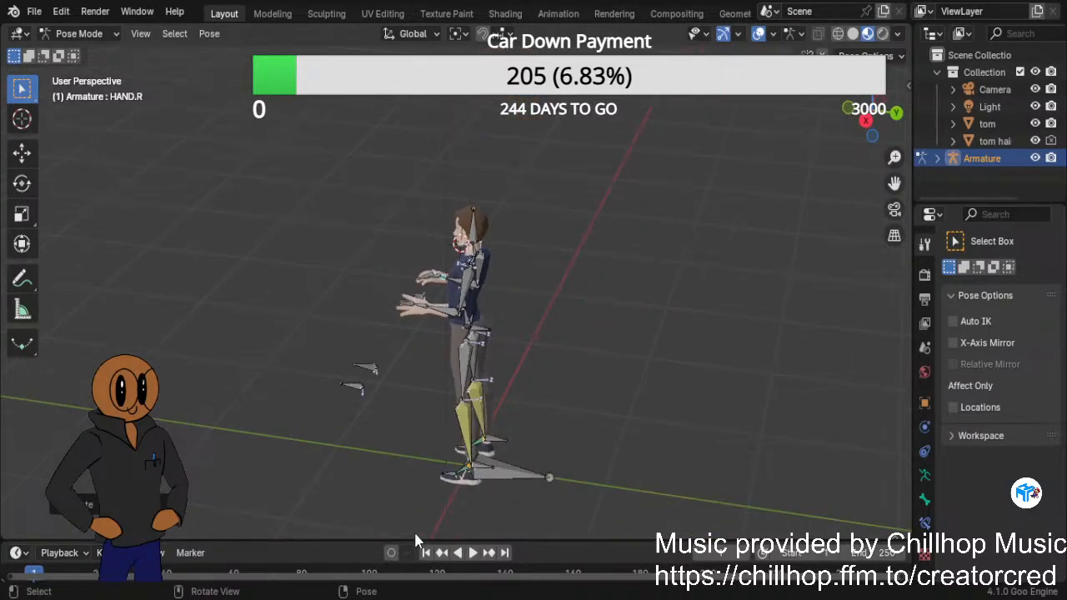
click(514, 477)
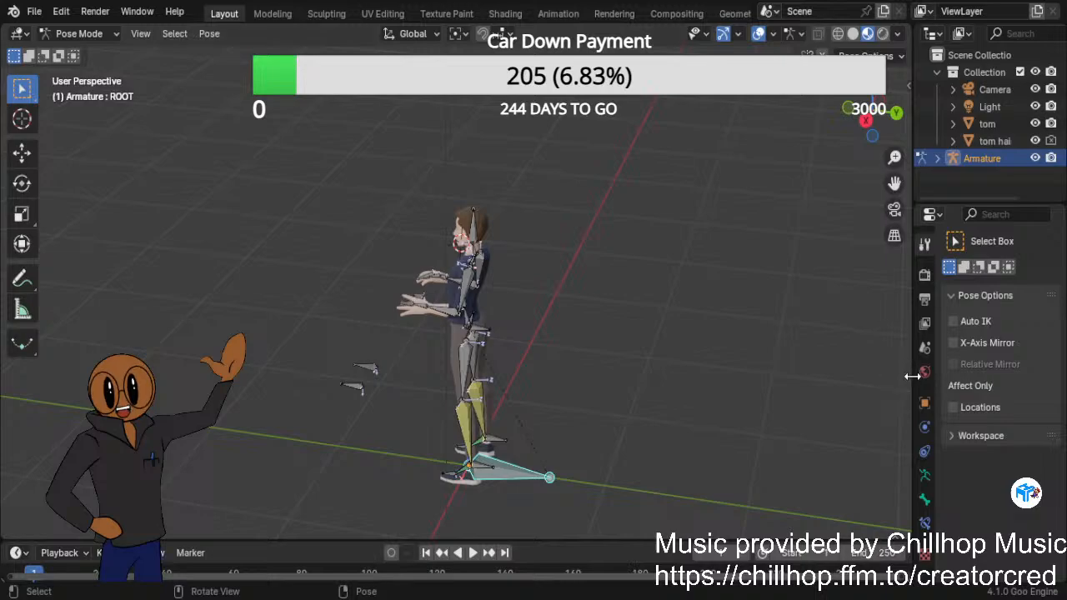
key(r)
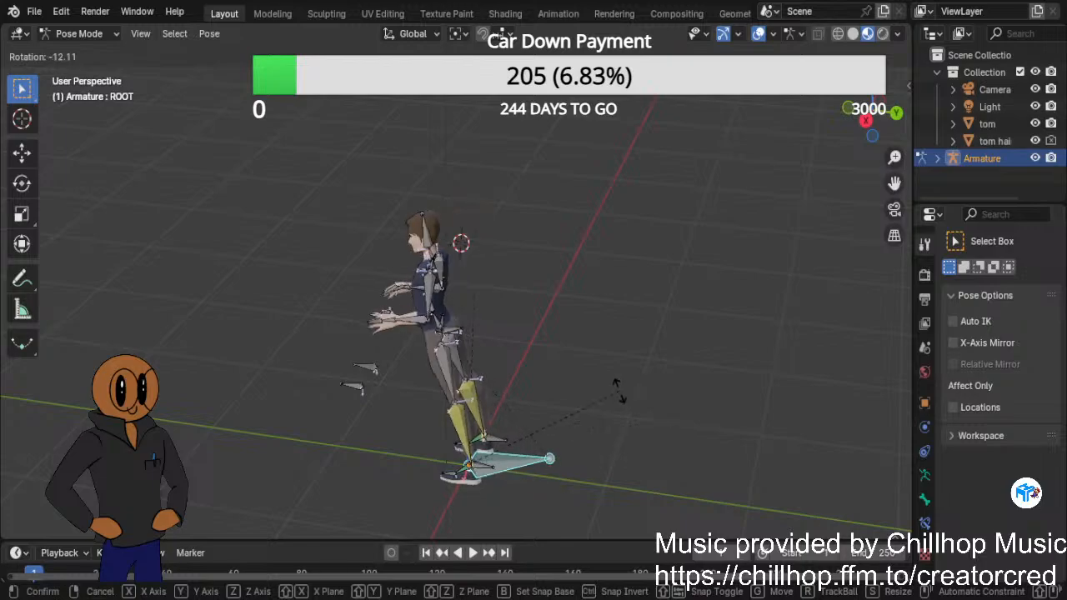
right_click(673, 449)
Try to bend the right leg by rotating the IK-constrained SHIN.R bone from the side.
middle_drag(362, 386, 571, 373)
scroll(555, 424, up, 2)
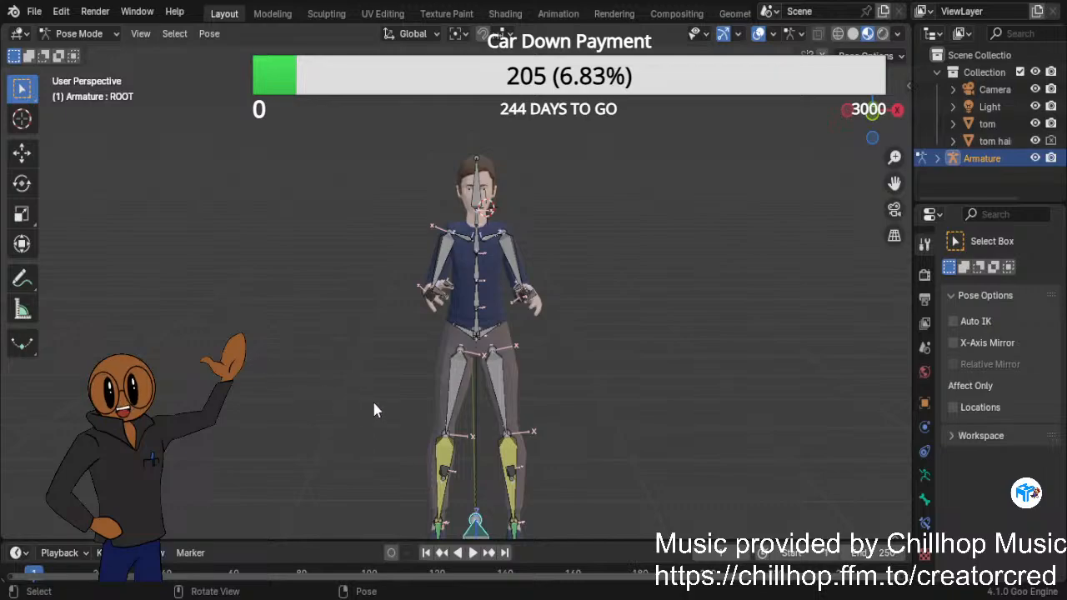
middle_drag(386, 370, 534, 379)
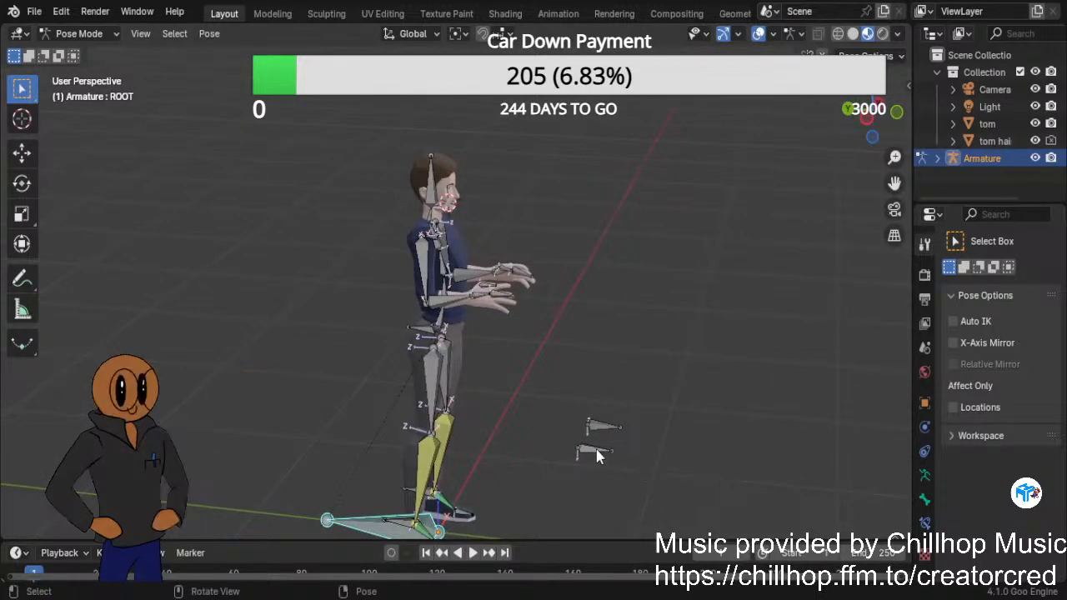
click(426, 477)
key(r)
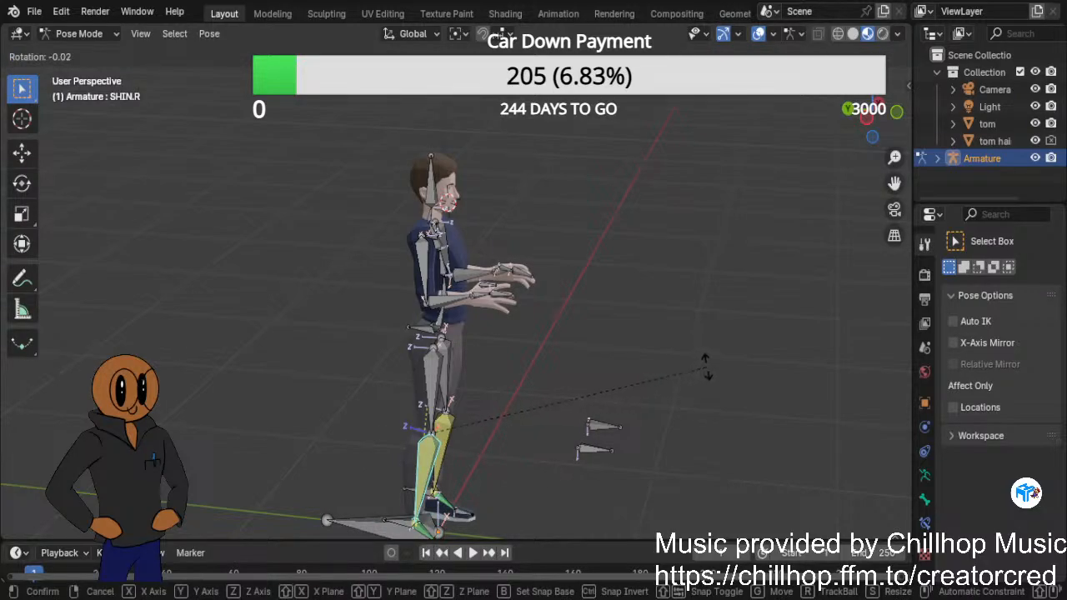
right_click(706, 367)
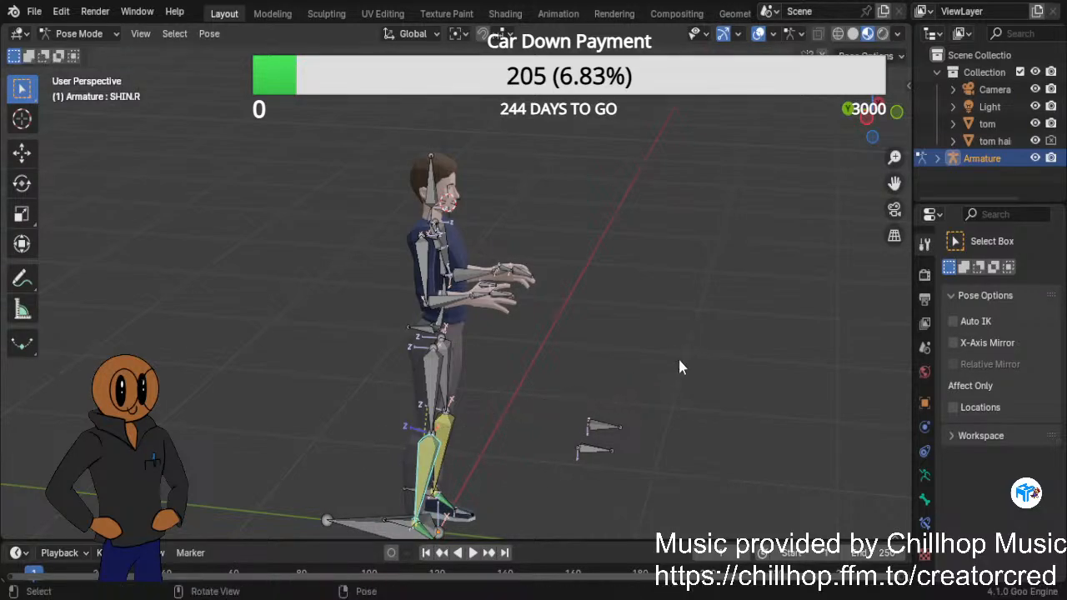
key(r)
click(577, 461)
scroll(527, 524, down, 3)
scroll(525, 524, up, 3)
scroll(511, 525, down, 2)
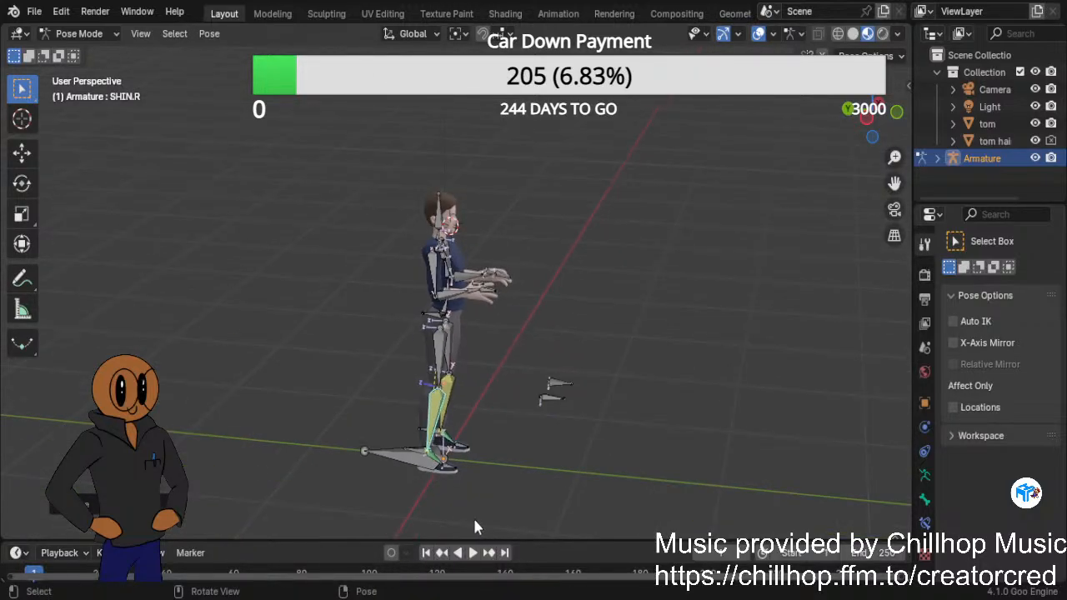
Move the TARGET.R bone behind the right heel about 0.24 m forward and 0.18 m up, lifting the foot and bending the knee.
click(448, 473)
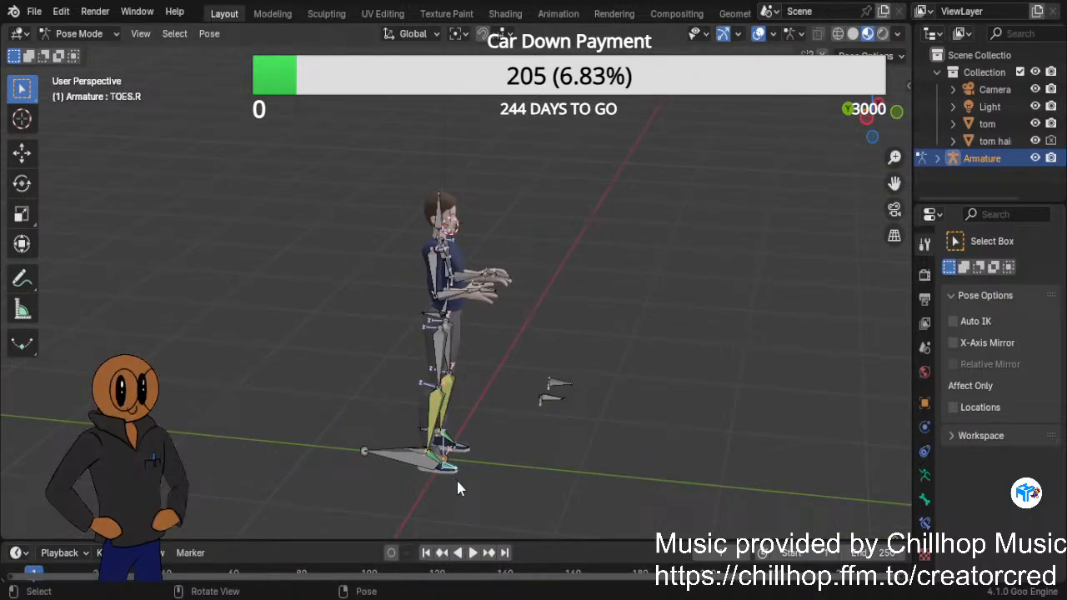
scroll(467, 480, up, 2)
shift+middle_drag(551, 470, 510, 461)
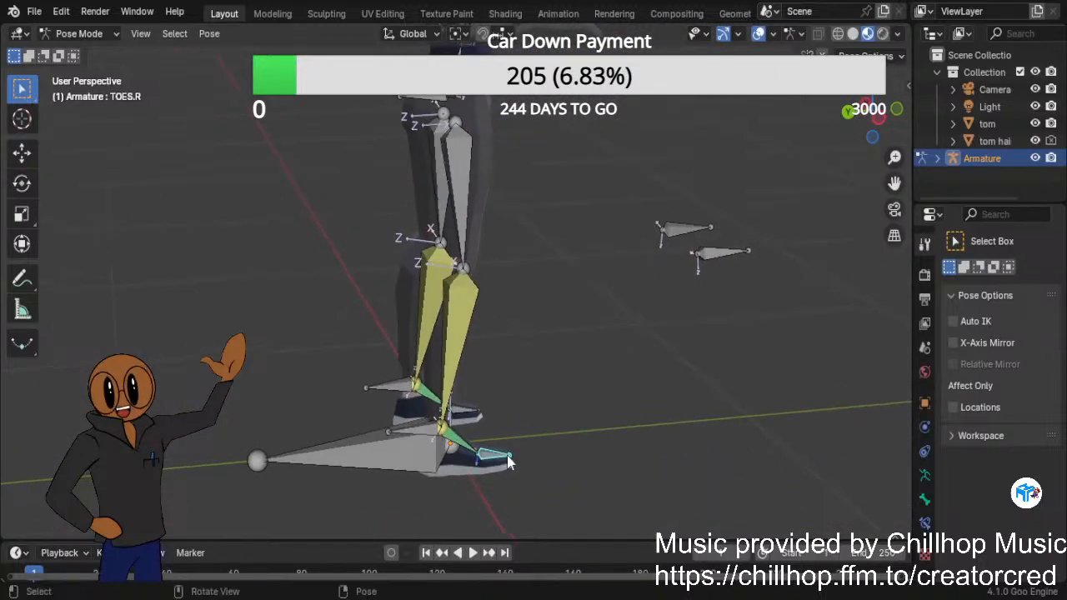
click(409, 432)
key(g)
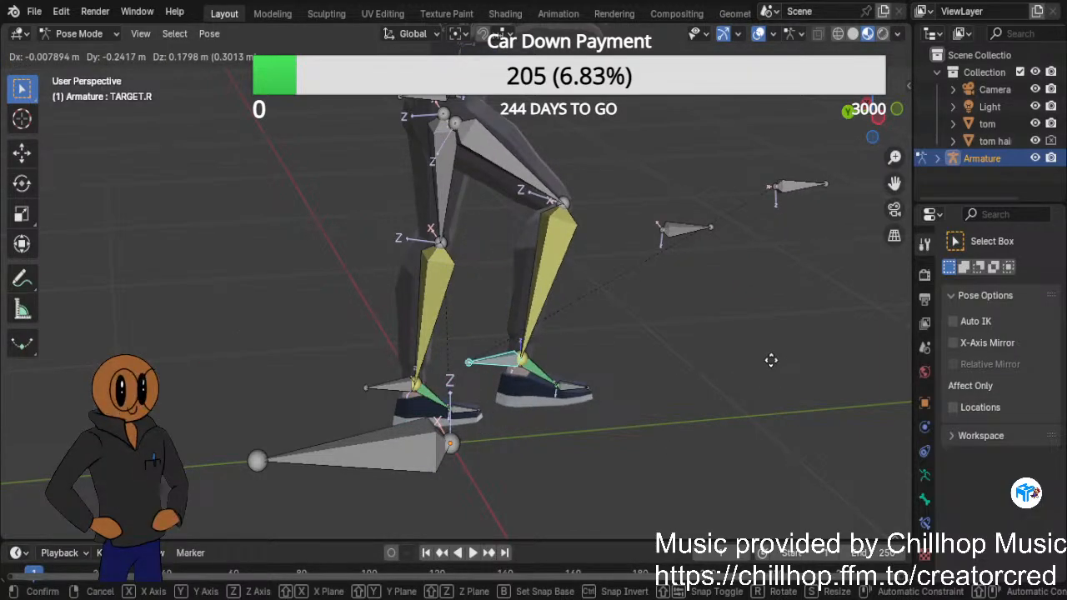
click(771, 360)
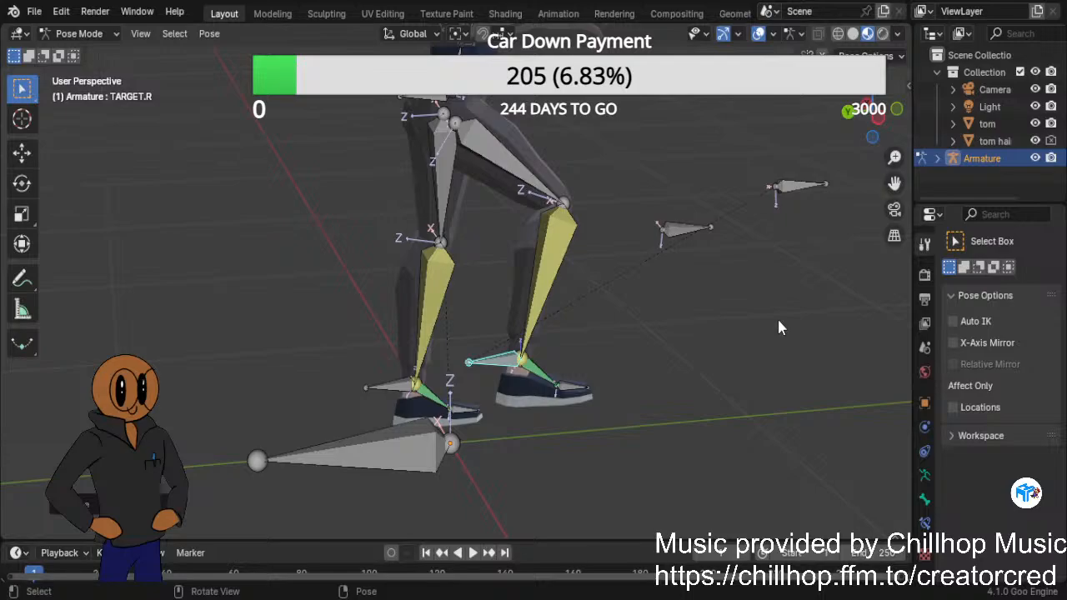
Check the raised right leg from the front, and undo the TARGET.R move.
scroll(777, 317, down, 5)
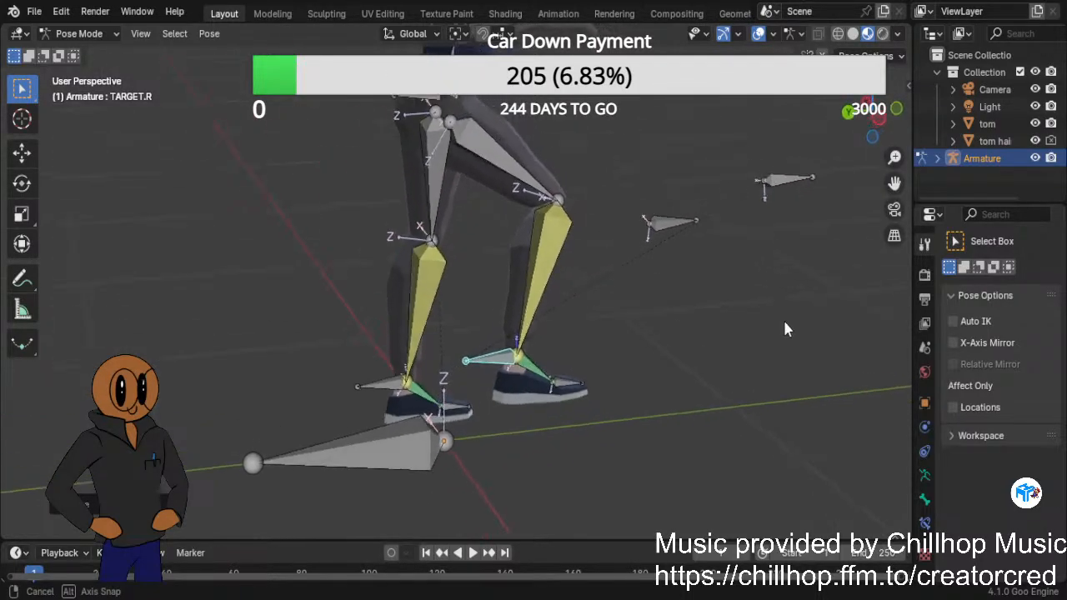
scroll(607, 233, up, 2)
middle_drag(671, 171, 379, 192)
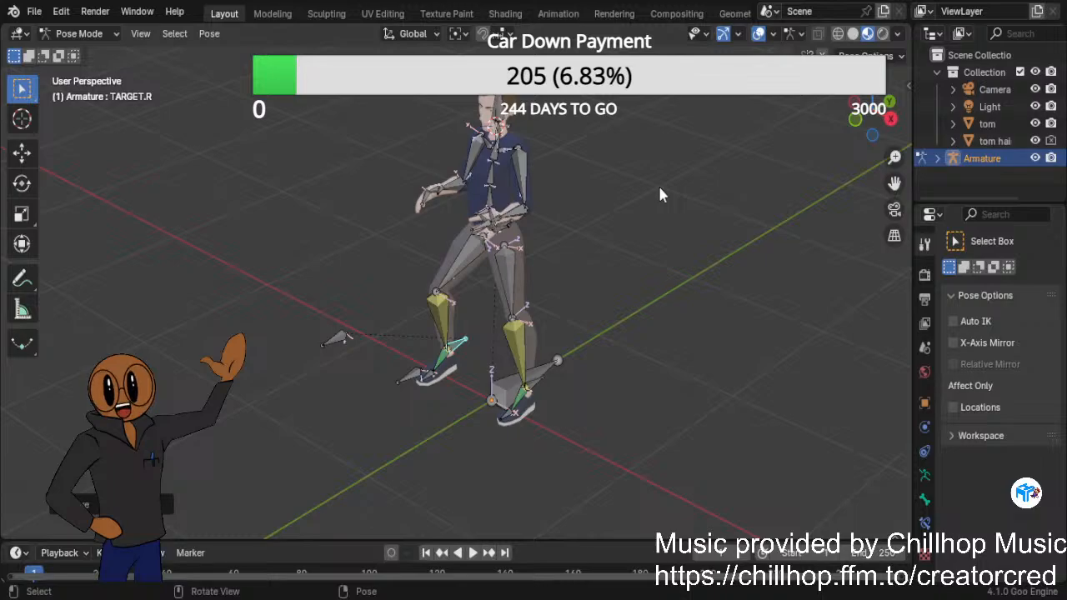
scroll(608, 198, down, 3)
scroll(591, 246, up, 3)
key(ctrl+z)
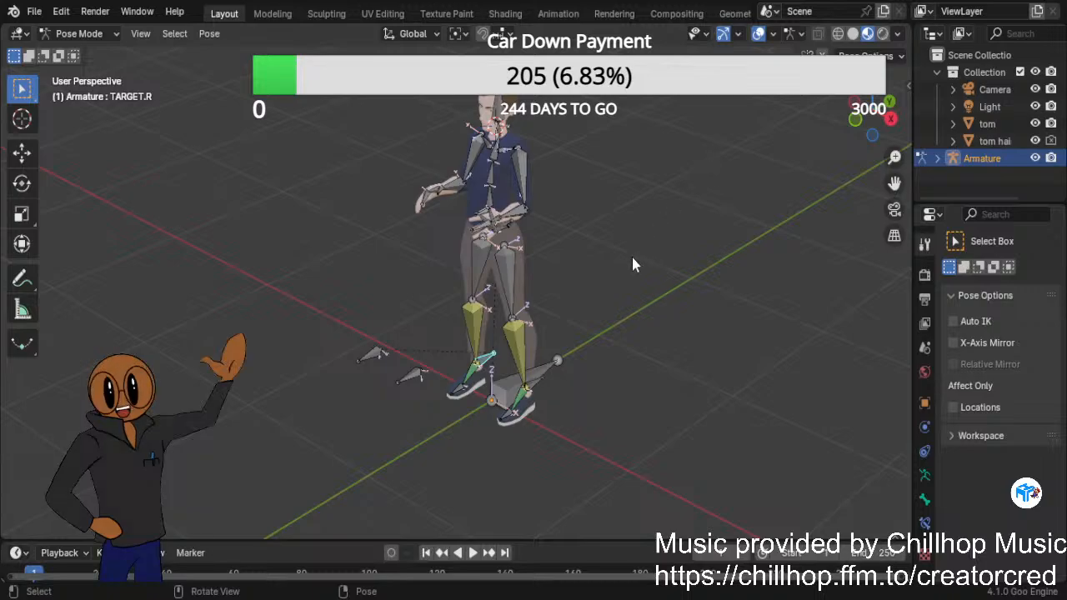
Try to bend the upper body forward by rotating the SPINE2 bone.
middle_drag(615, 396, 552, 457)
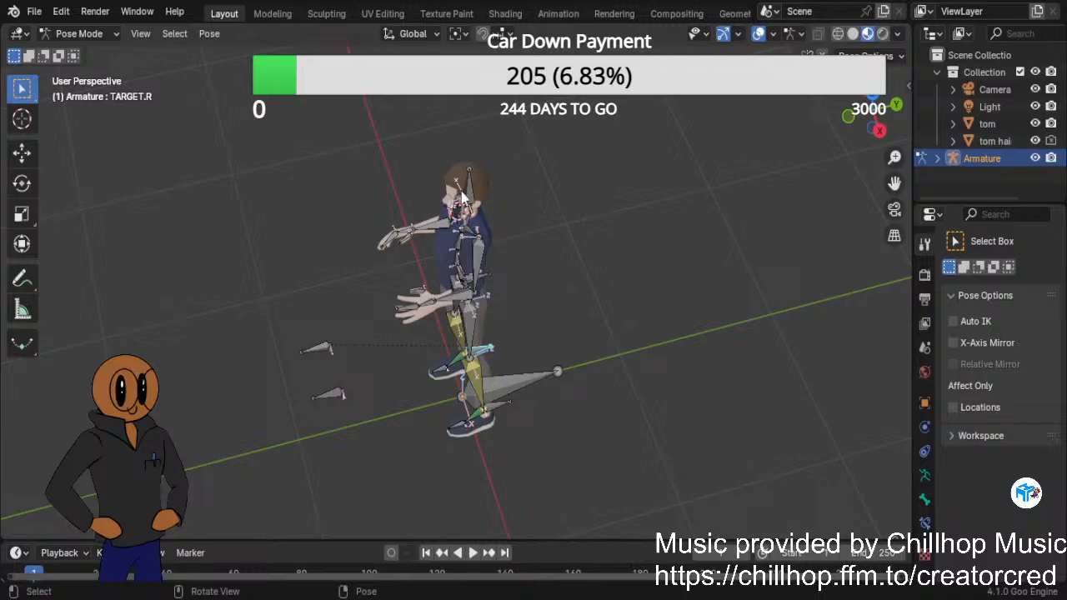
scroll(463, 196, up, 2)
middle_drag(575, 267, 449, 217)
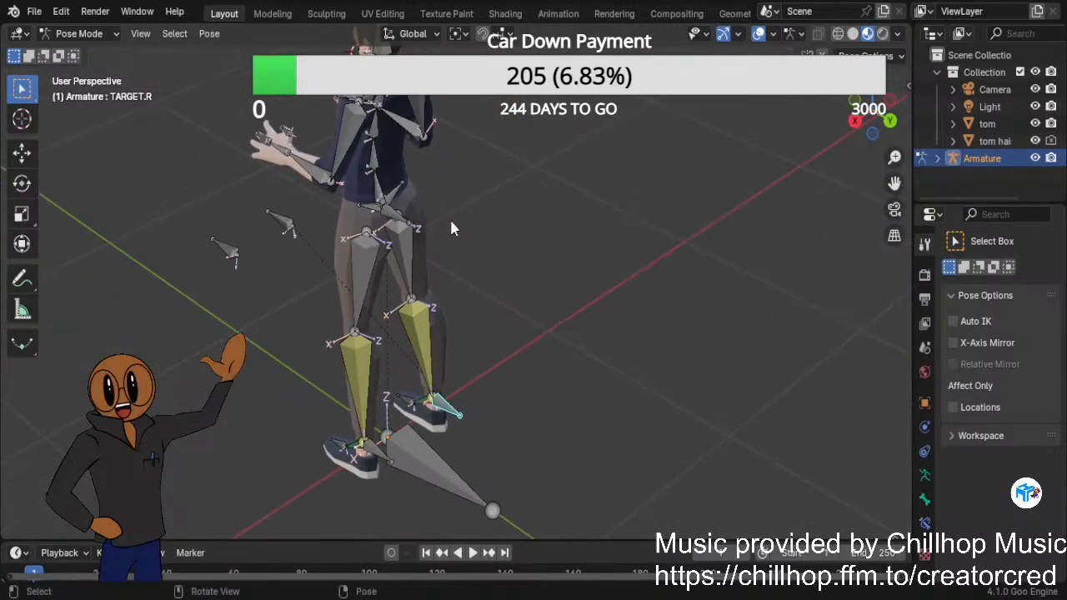
click(373, 171)
middle_drag(460, 124, 617, 139)
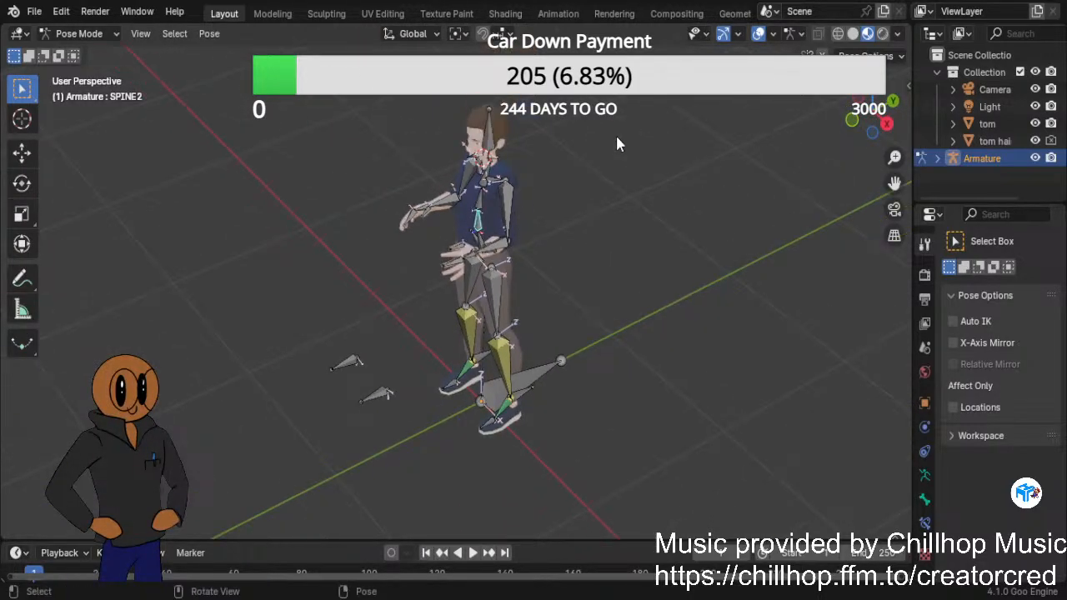
key(r)
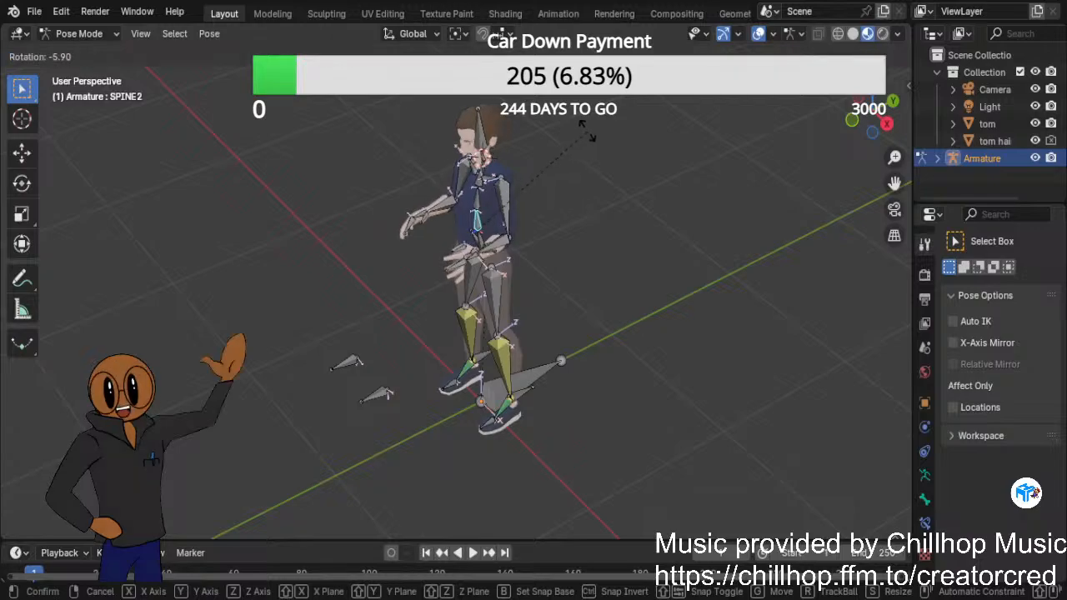
right_click(557, 132)
From the character's front, try to tilt the torso sideways by rotating the SPINE2 bone.
middle_drag(557, 133, 566, 156)
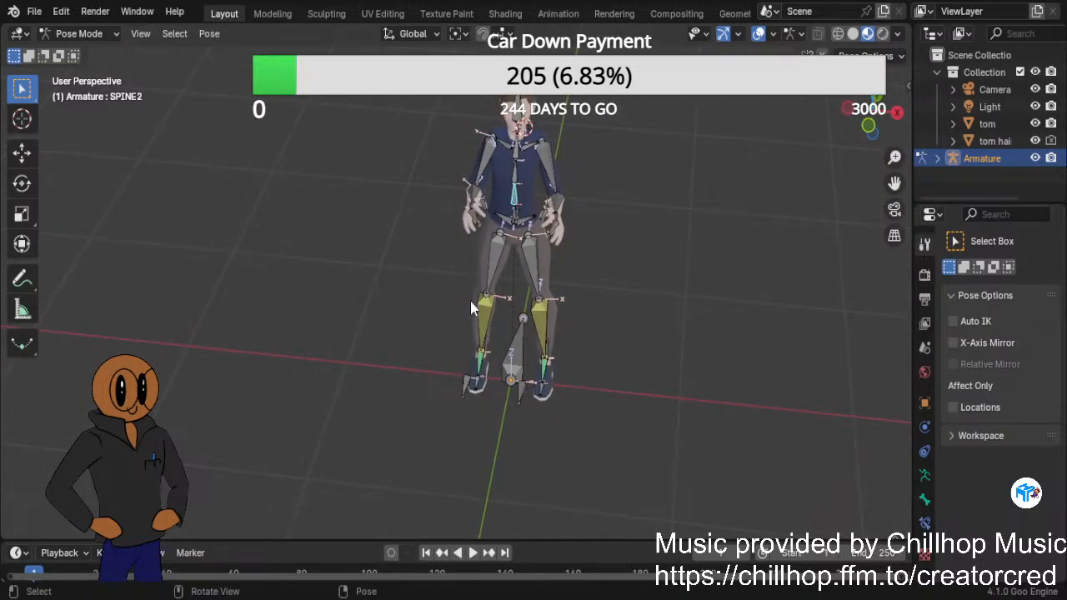
key(r)
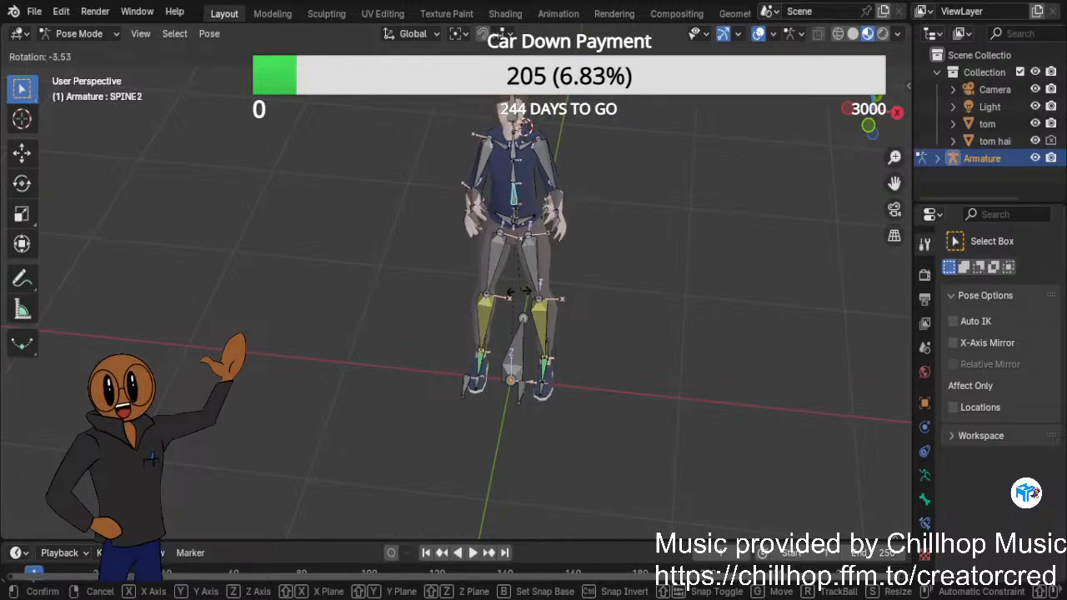
click(511, 294)
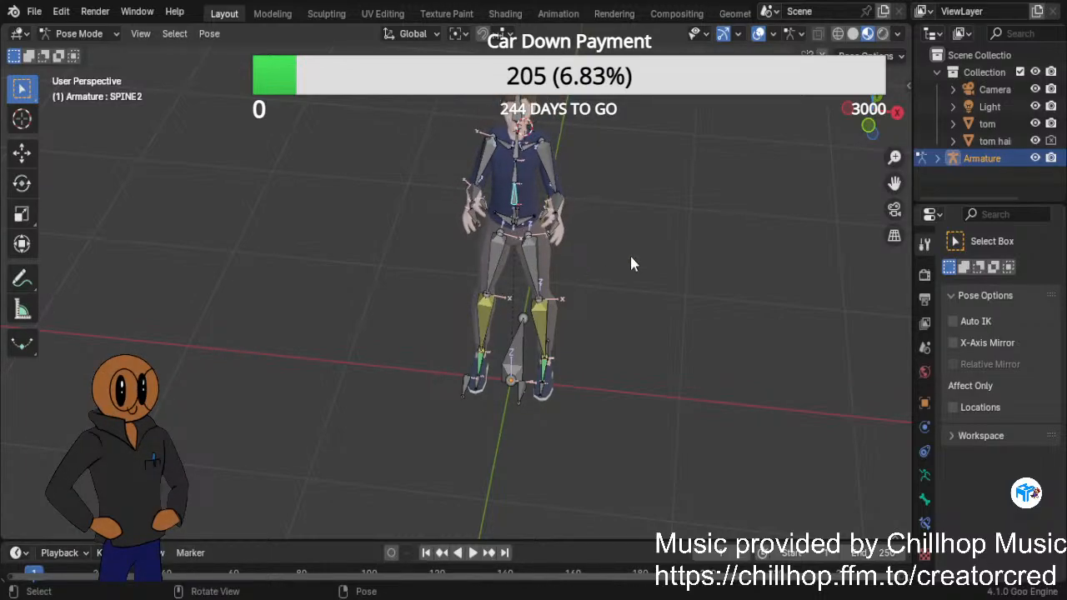
From the character's side, try to move the left foot with the FOOT.L bone.
middle_drag(642, 255, 479, 217)
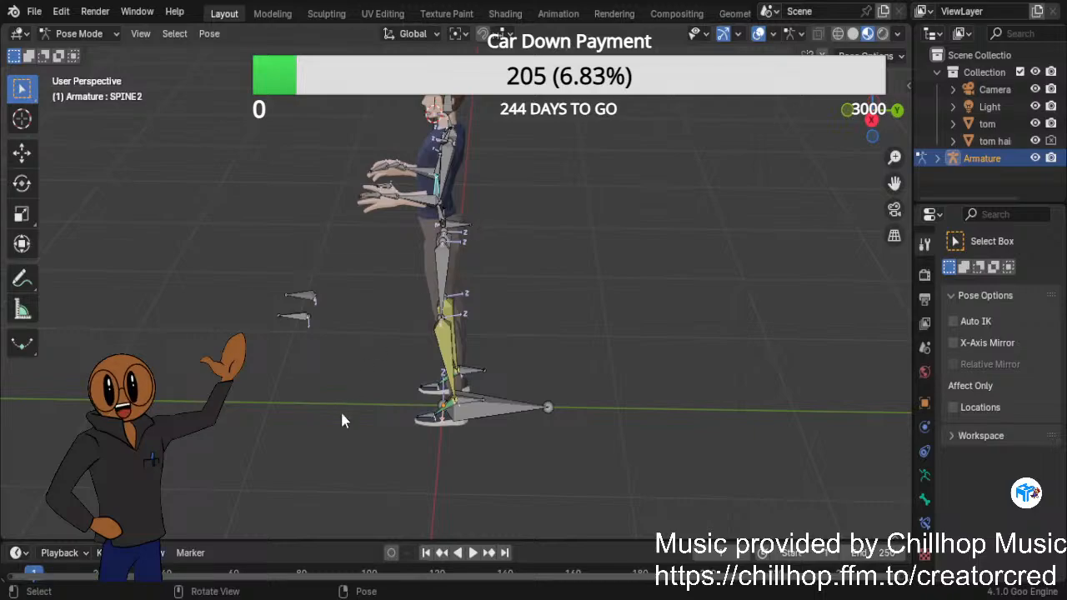
scroll(389, 491, up, 3)
scroll(410, 459, down, 3)
scroll(453, 498, up, 2)
scroll(454, 498, down, 1)
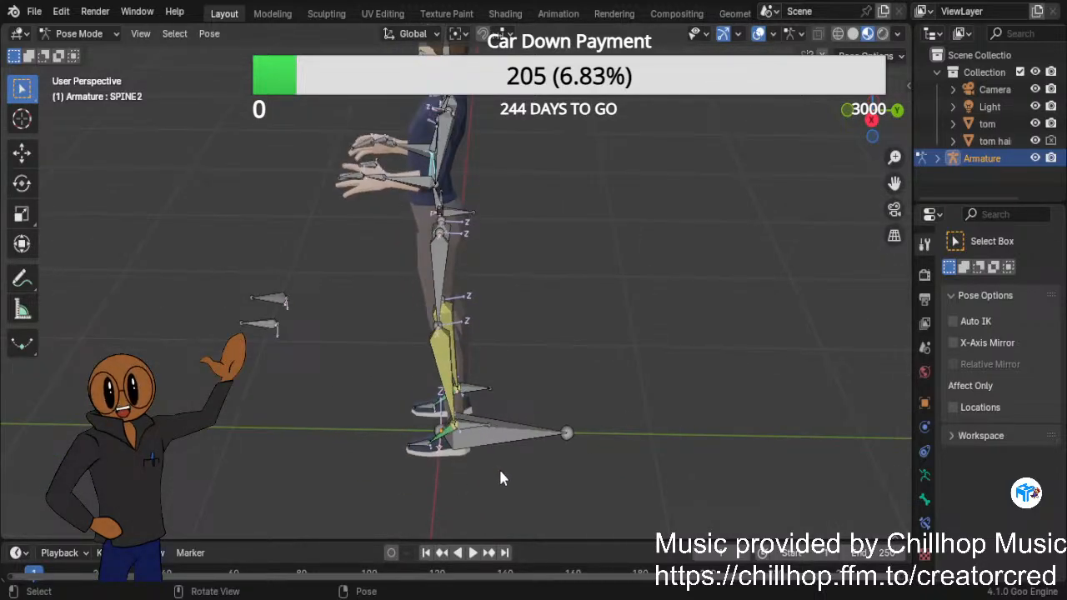
click(442, 436)
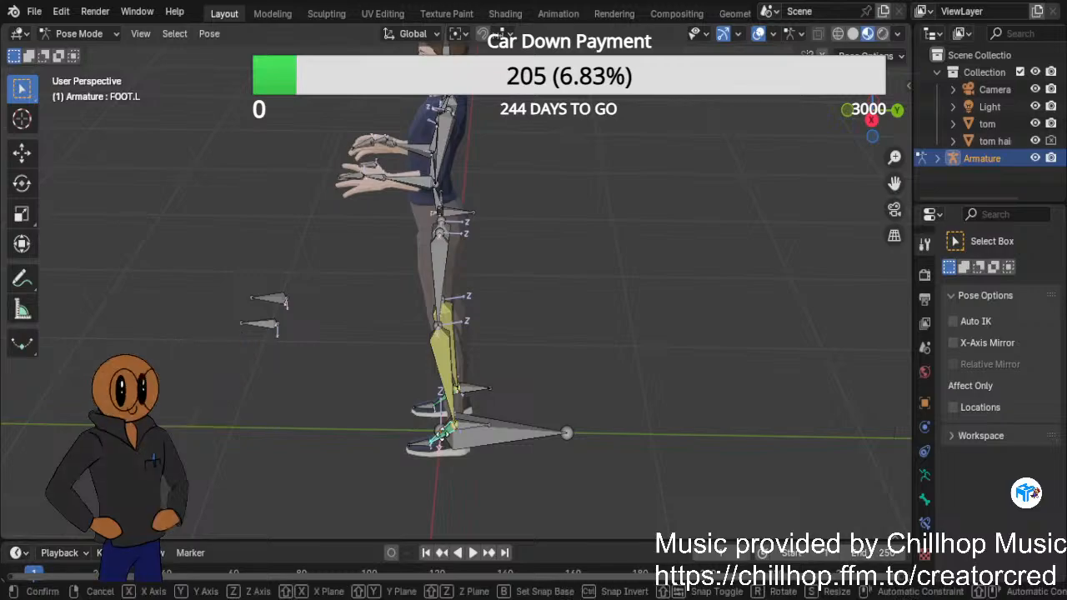
key(g)
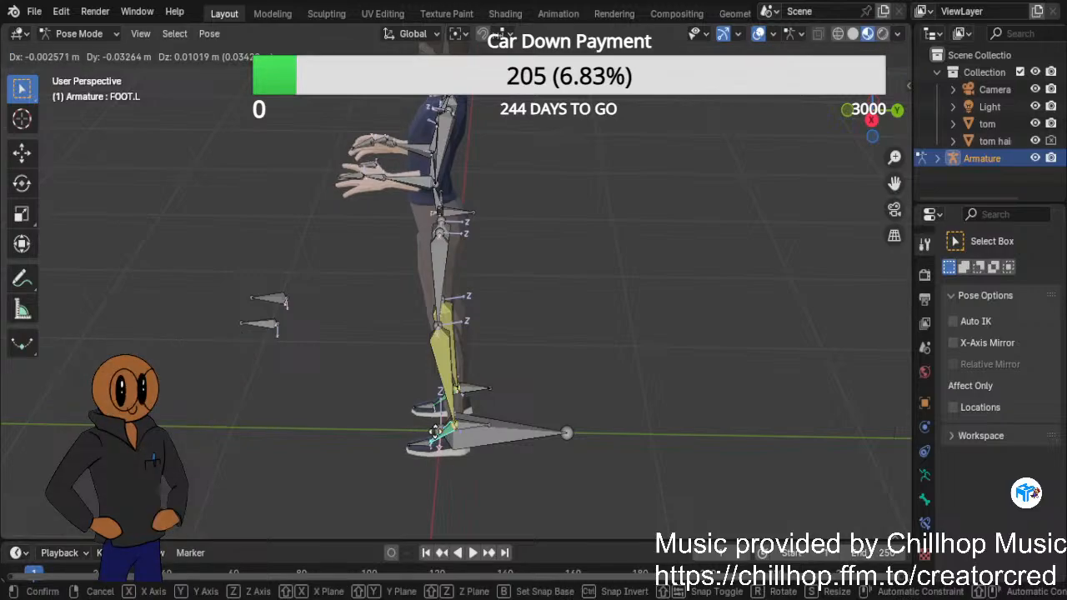
click(446, 423)
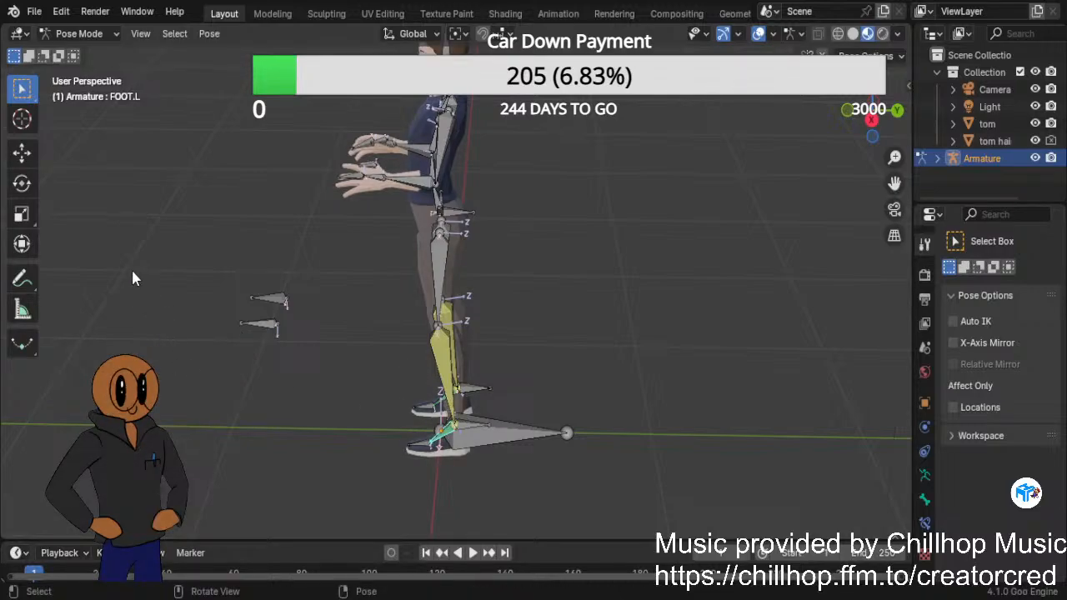
key(g)
click(285, 355)
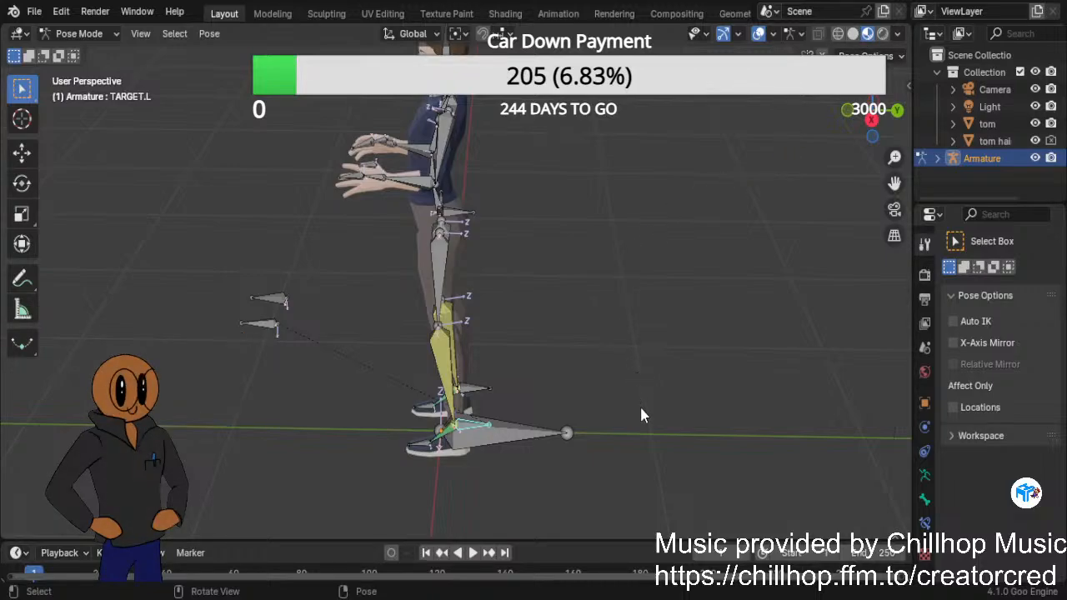
Move the TARGET.L bone about 0.27 m and the TARGET.R bone about 0.25 m, bringing both feet forward and slightly down.
key(g)
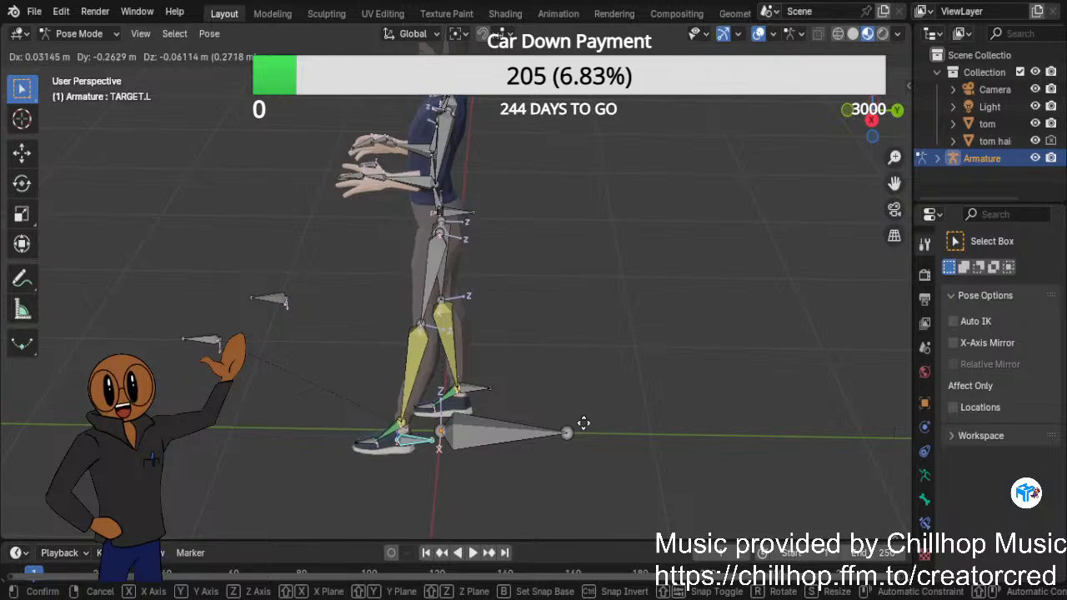
click(583, 427)
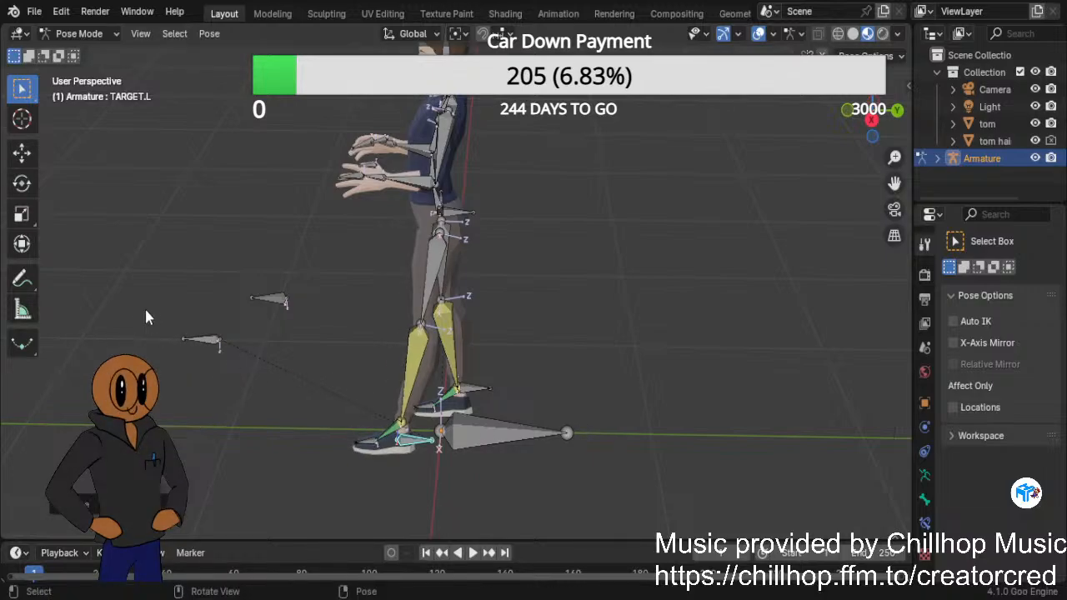
middle_drag(152, 311, 423, 323)
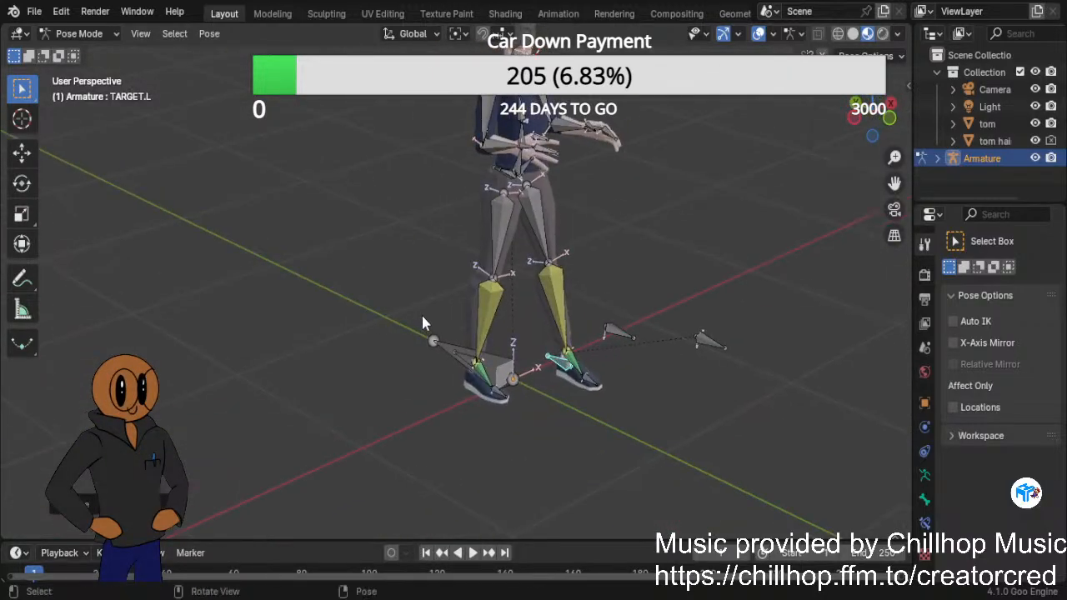
click(465, 366)
key(g)
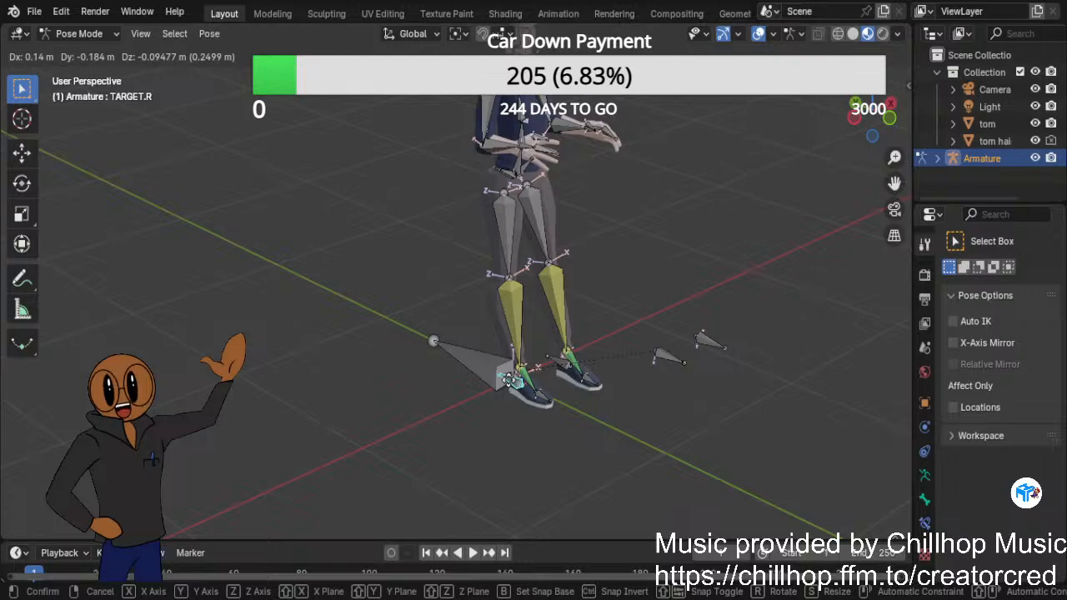
click(508, 381)
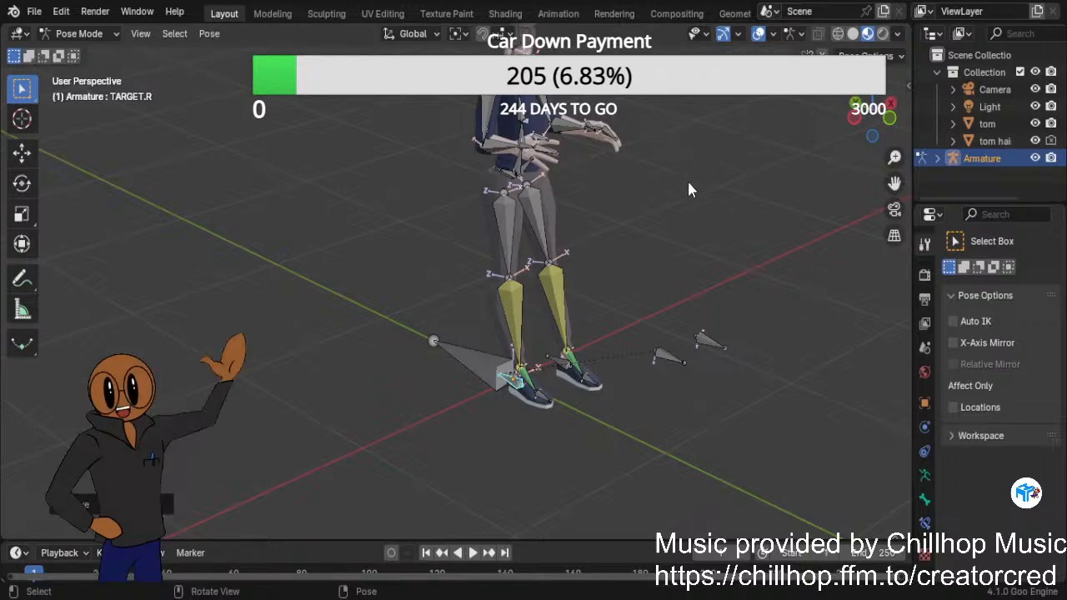
scroll(687, 179, down, 2)
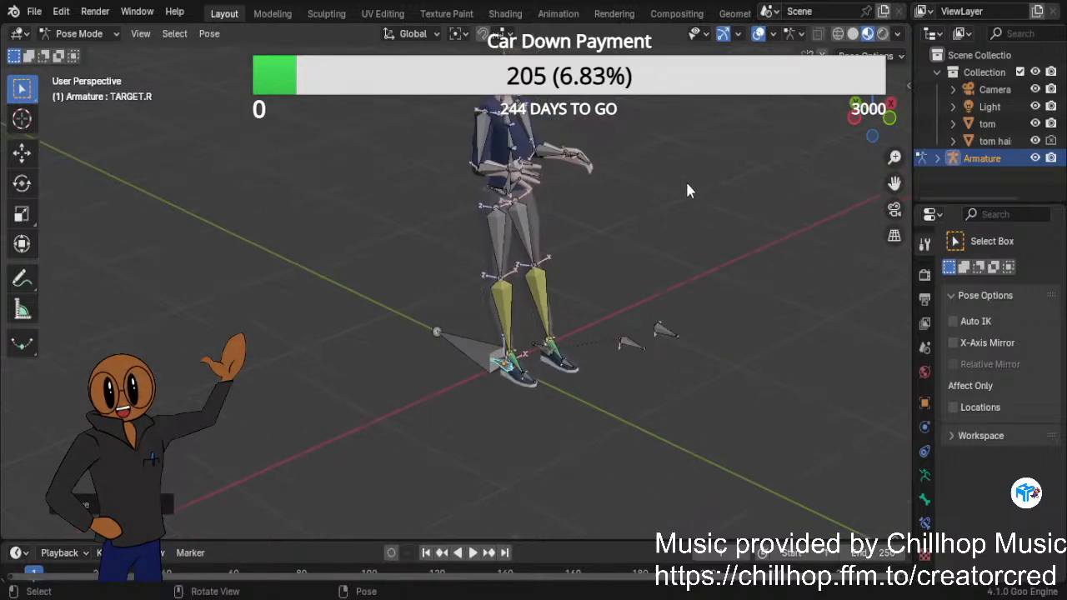
Clear the rotation of the FOREARM.R and FOREARM.L bones to straighten both arms.
click(495, 178)
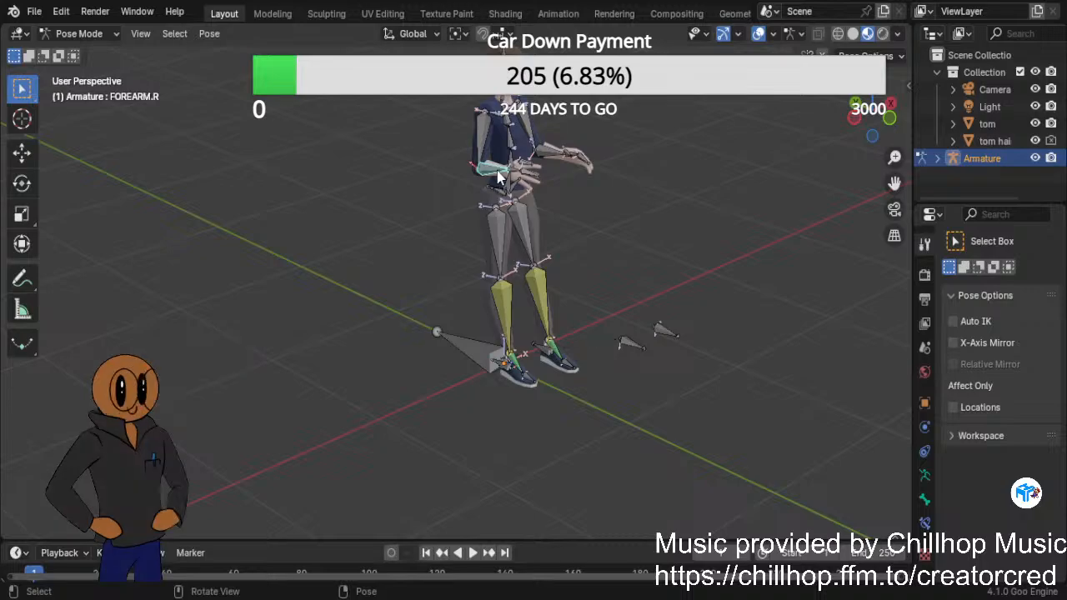
key(r)
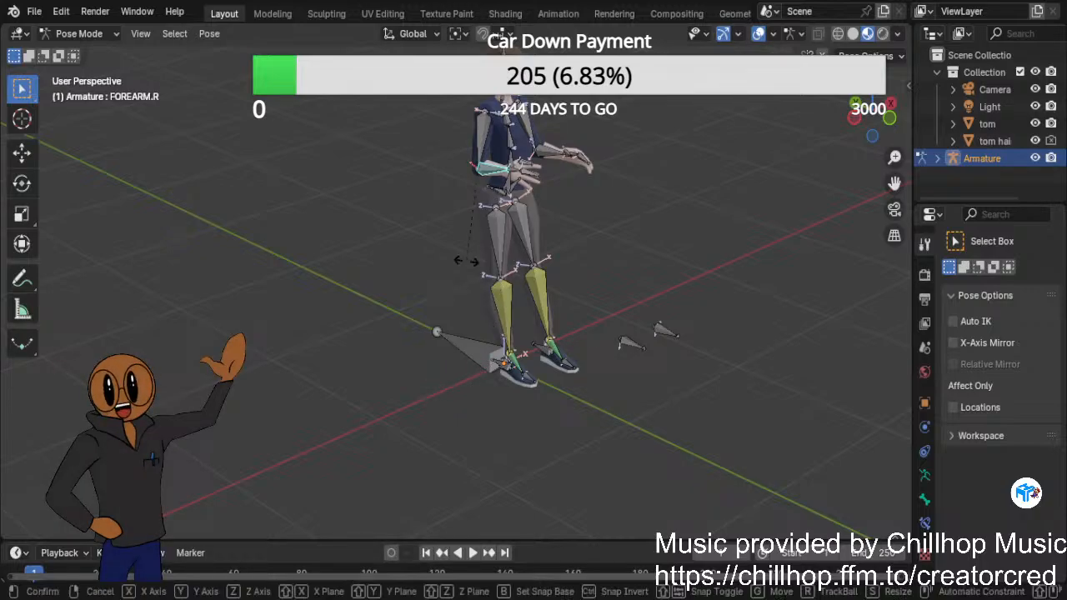
click(443, 306)
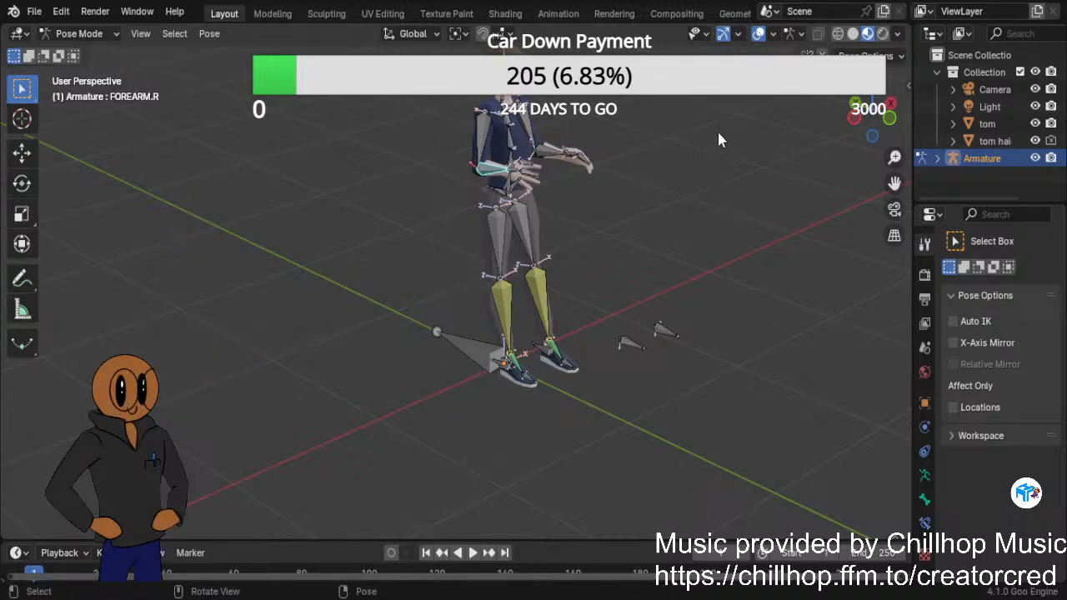
middle_drag(720, 149, 686, 154)
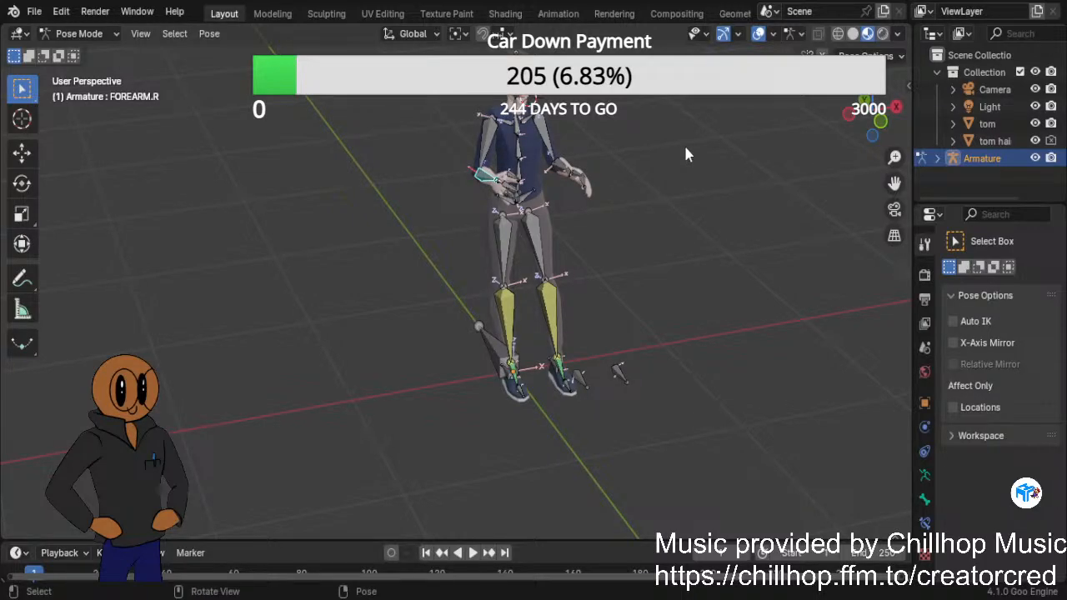
key(alt)
key(alt+r)
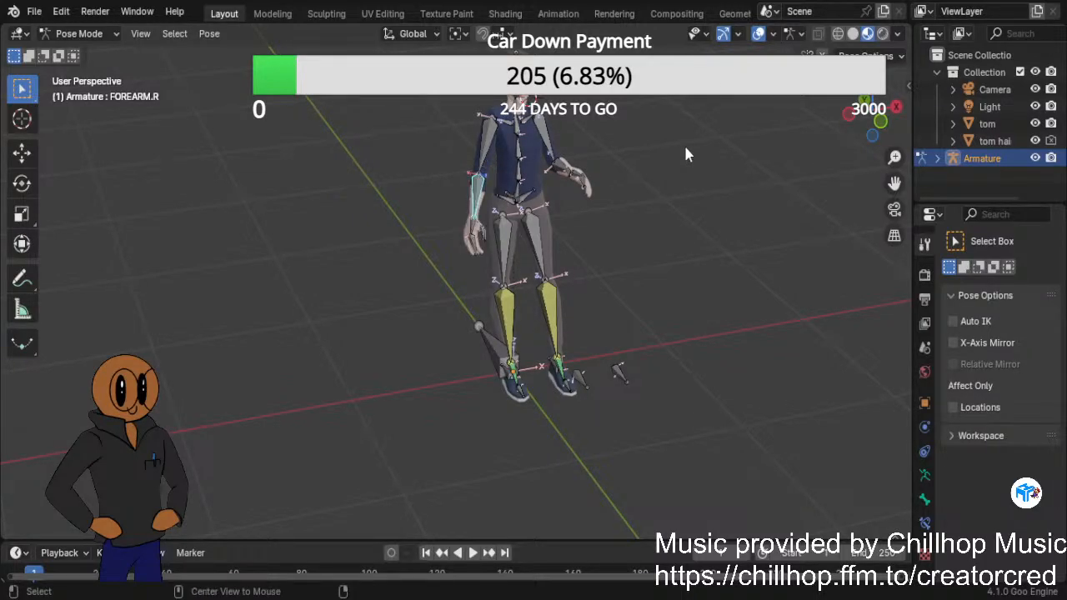
click(563, 171)
key(alt)
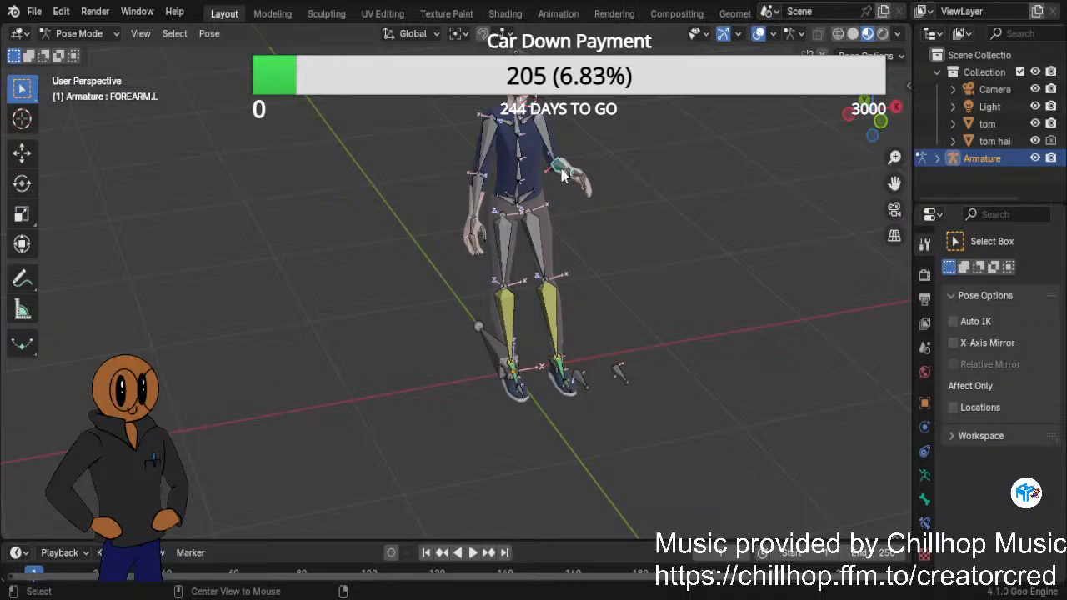
From behind the character, rotate UPPERARM.L about 16° and UPPERARM.R about 11° the opposite way, spreading both arms outward.
middle_drag(675, 211, 521, 205)
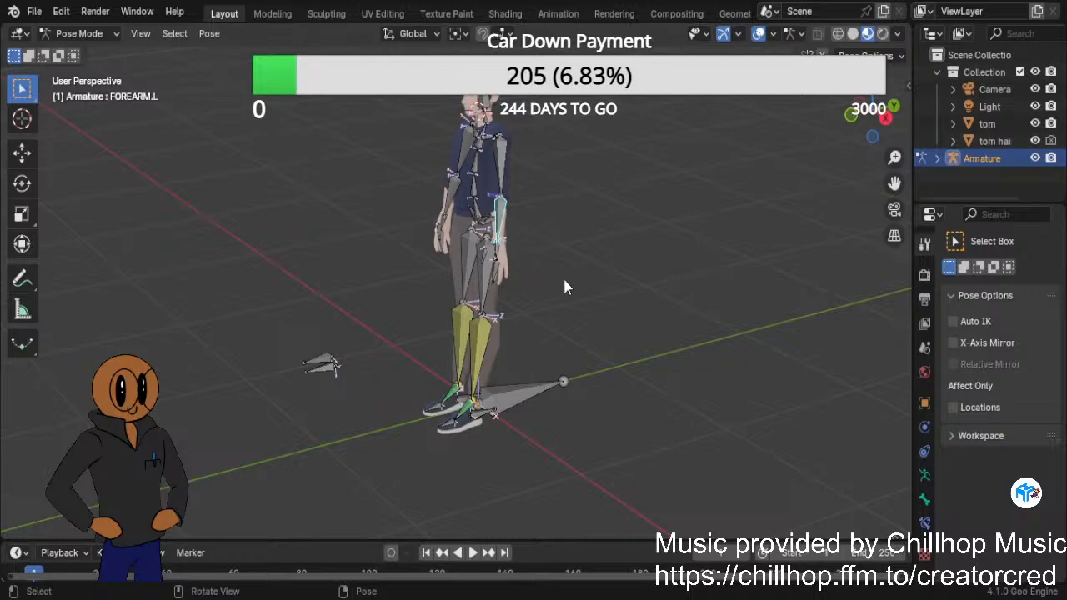
middle_drag(650, 274, 467, 294)
click(399, 209)
middle_drag(656, 267, 493, 226)
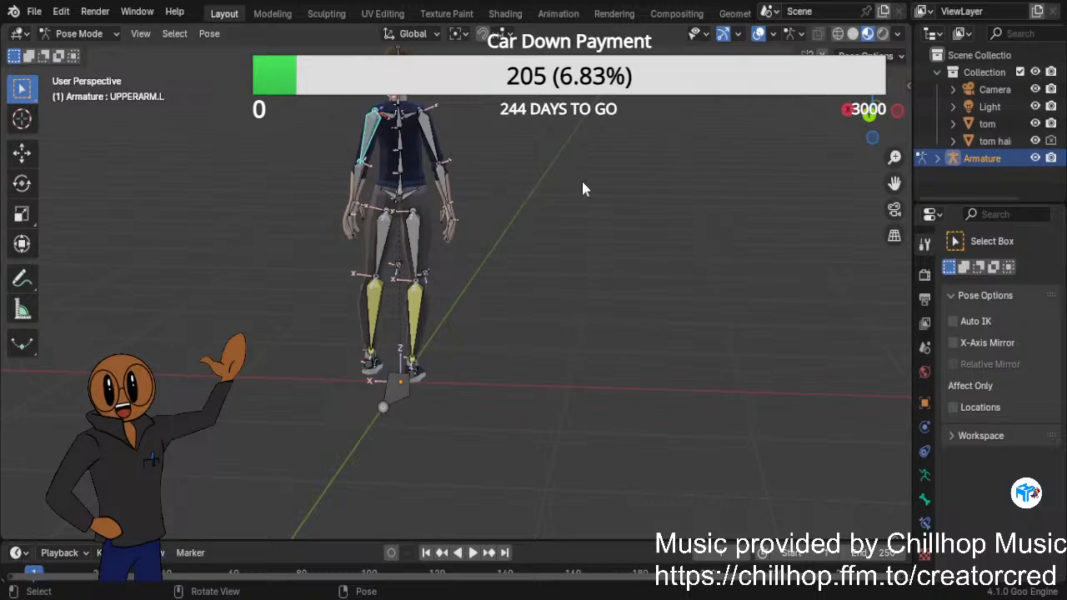
key(r)
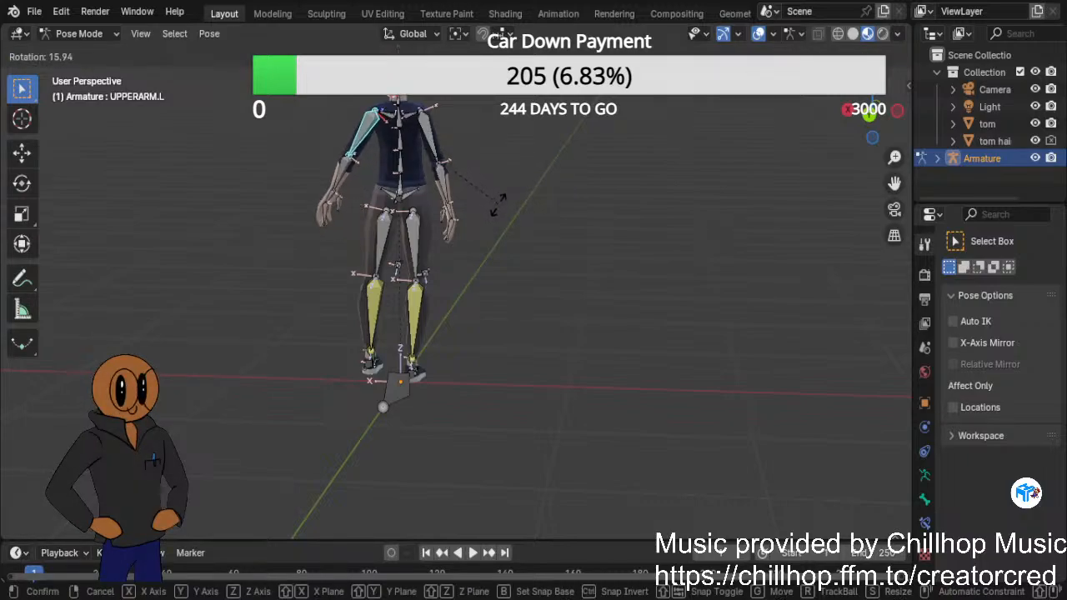
click(496, 201)
click(435, 149)
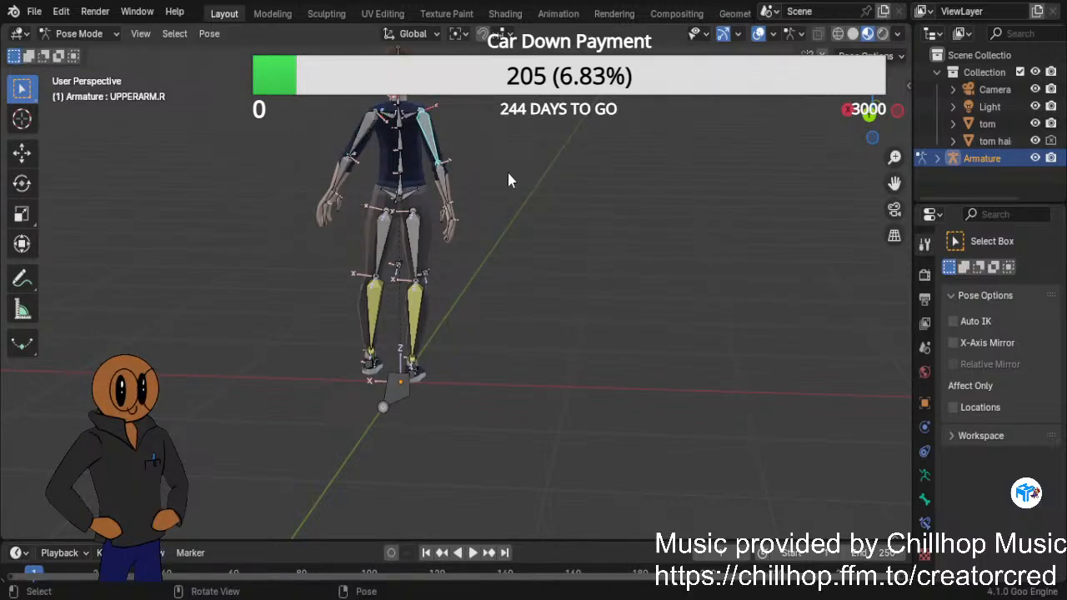
key(r)
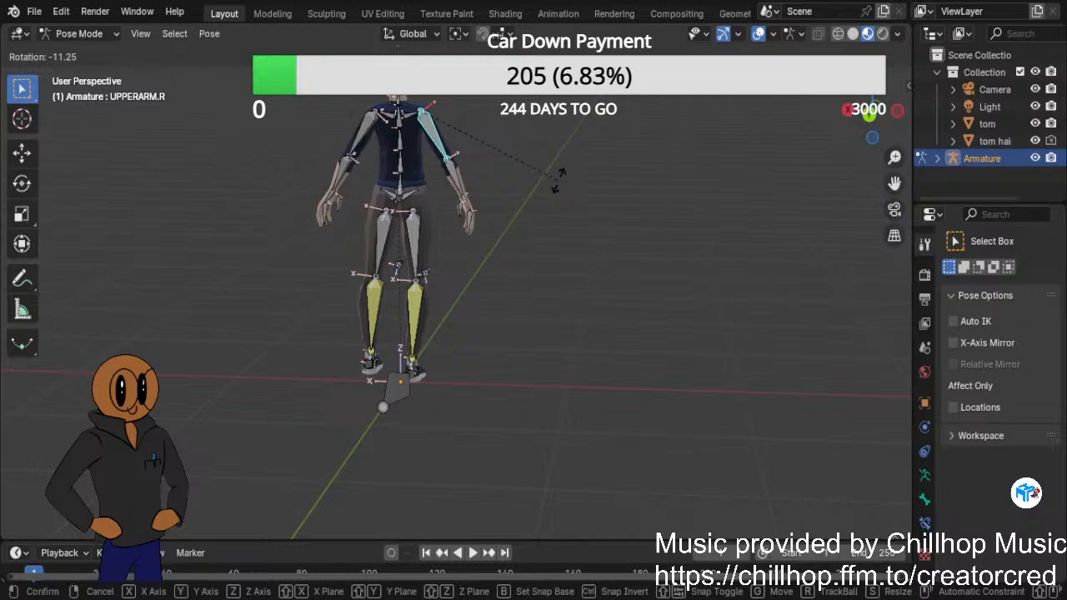
click(443, 189)
middle_drag(233, 192, 455, 238)
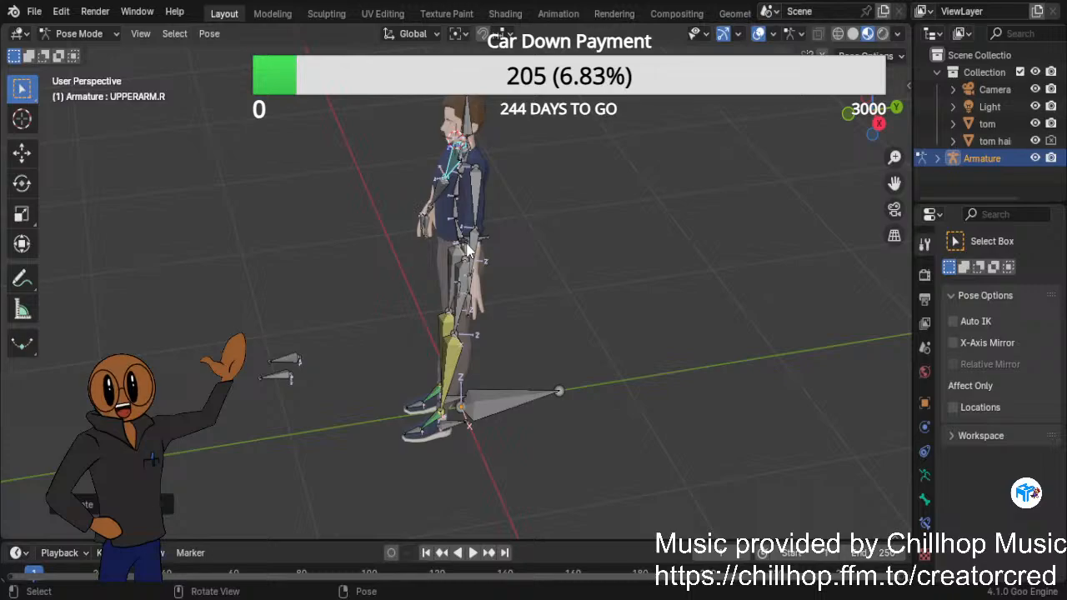
scroll(513, 169, up, 2)
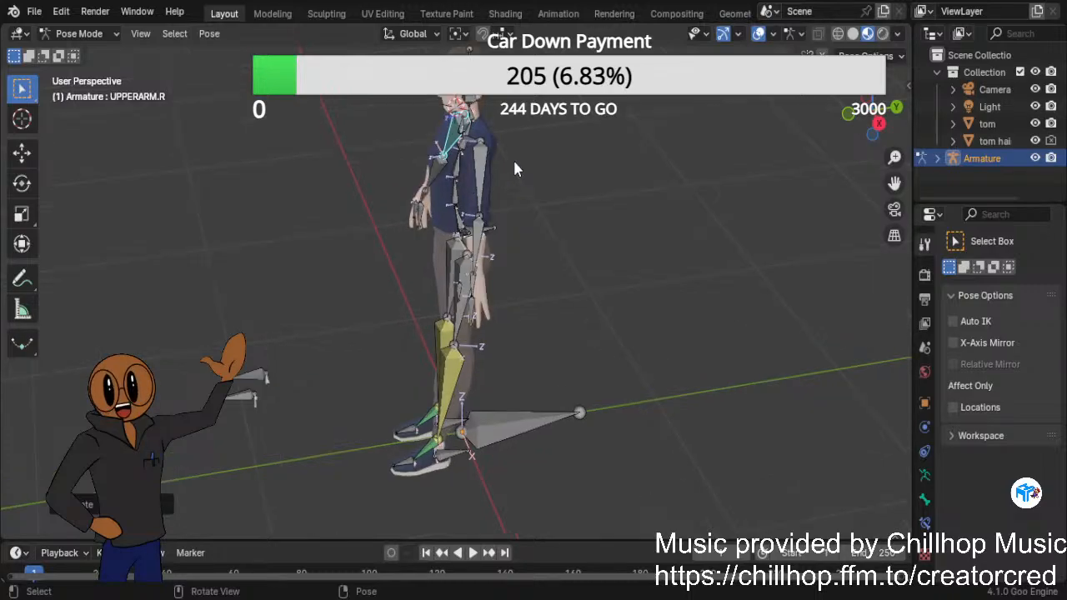
scroll(514, 169, down, 2)
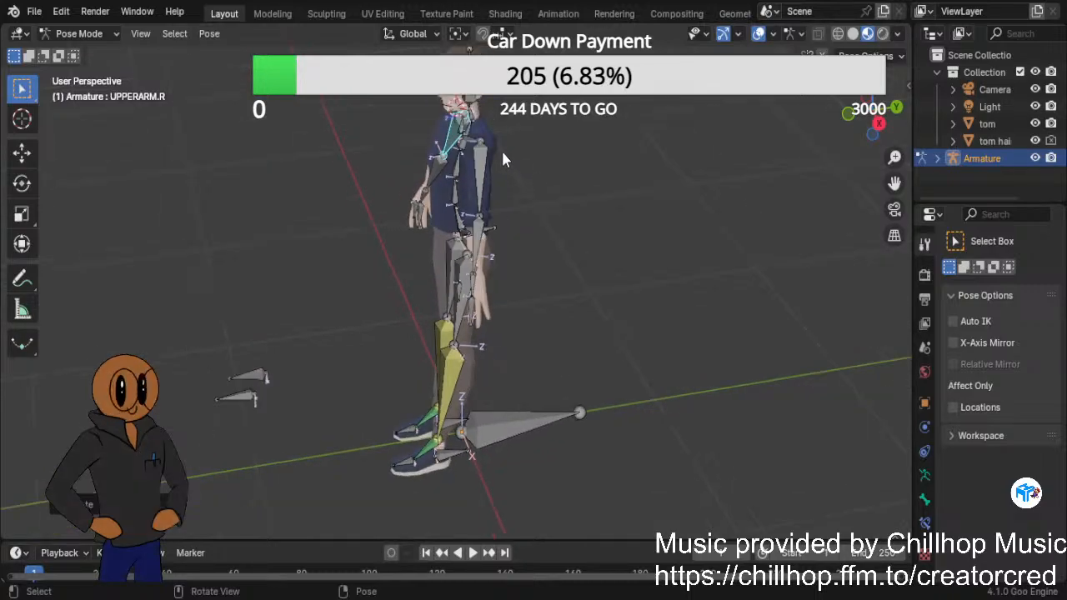
click(457, 200)
key(r)
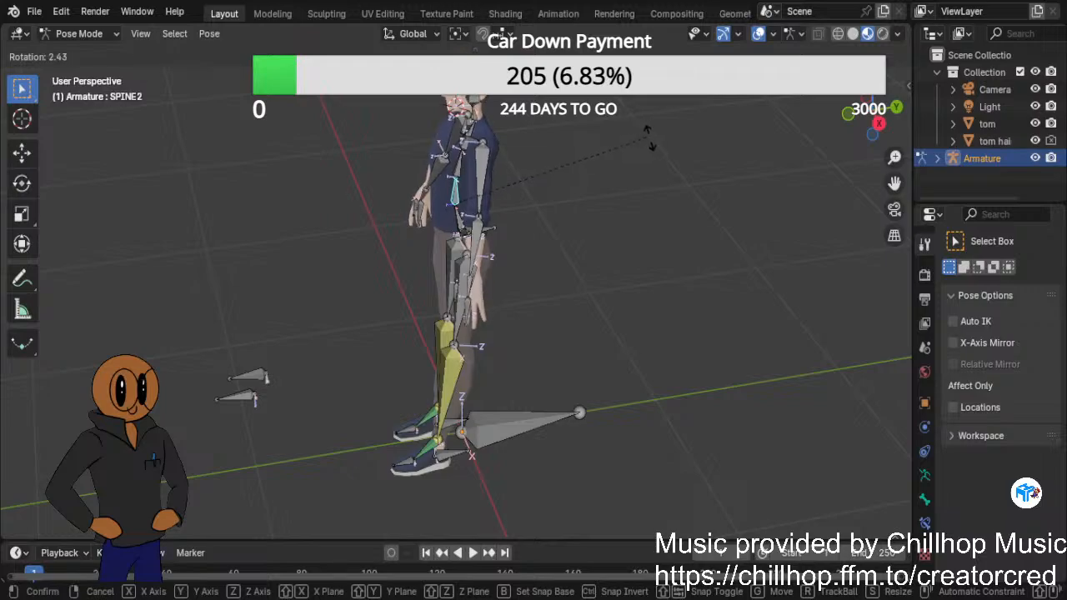
right_click(641, 143)
Rotate the SPINE1 bone from the side to lean the upper body slightly backward.
click(474, 226)
key(r)
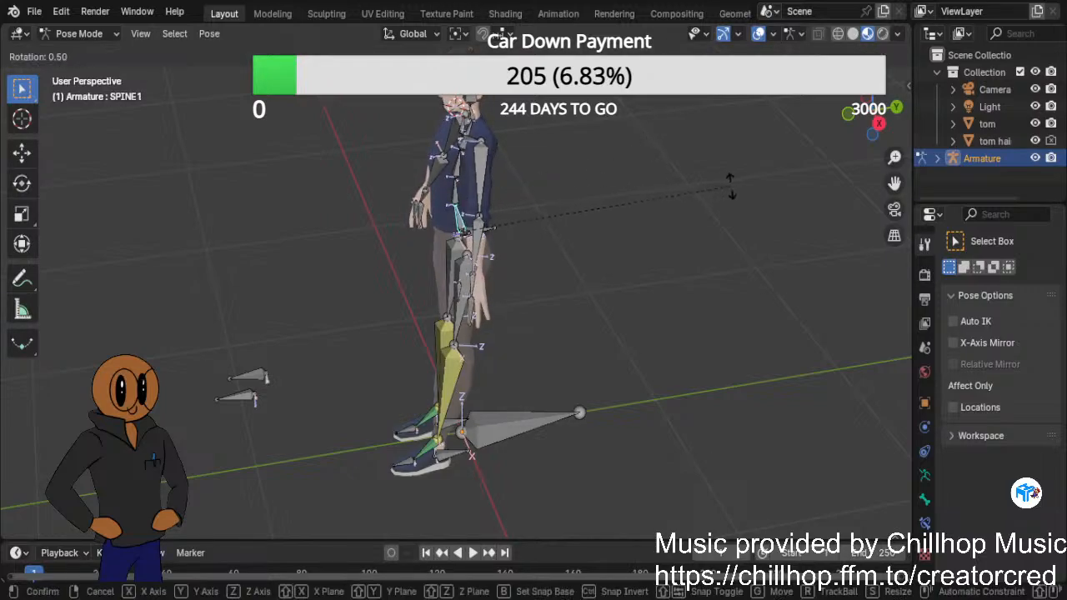
click(885, 215)
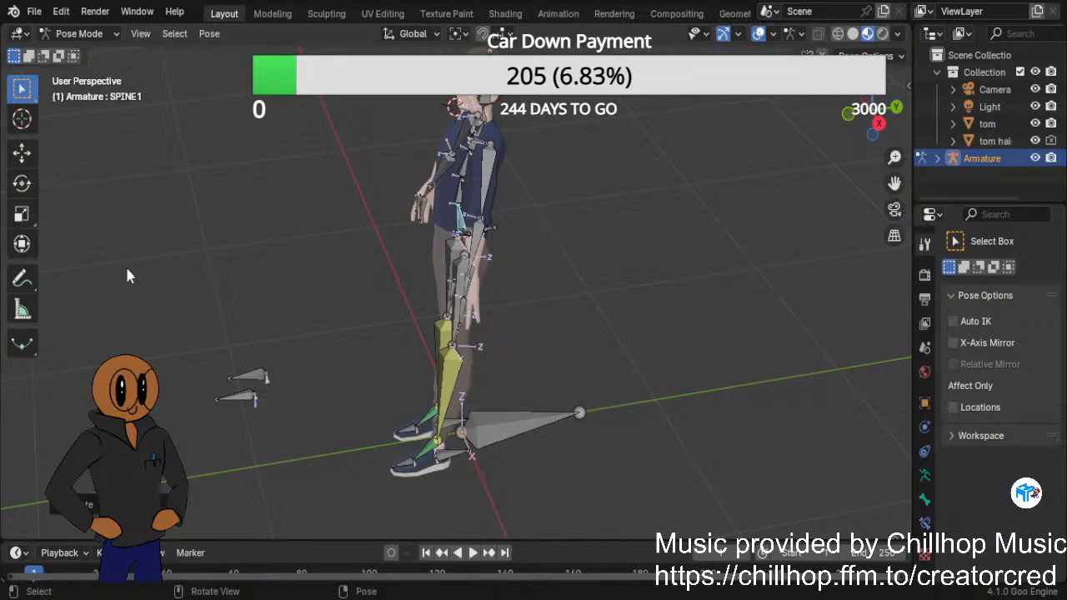
Move the TARGET.R bone about 0.19 m outward along the global X axis to widen the stance.
middle_drag(206, 252, 424, 369)
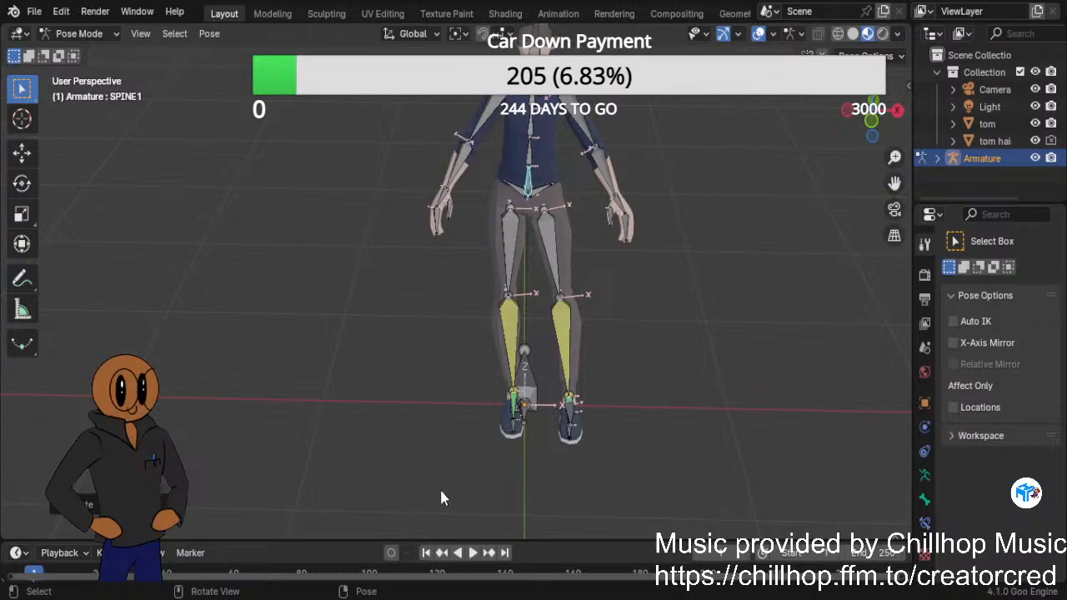
mouse_move(402, 380)
middle_down()
mouse_move(698, 326)
mouse_move(697, 403)
mouse_move(398, 382)
middle_up()
click(416, 358)
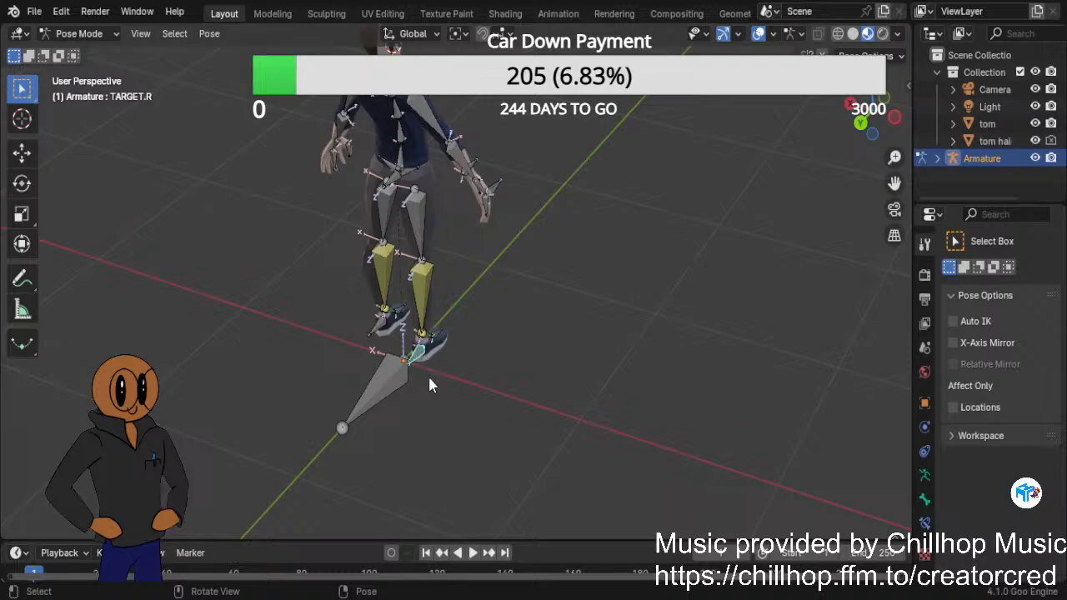
key(g)
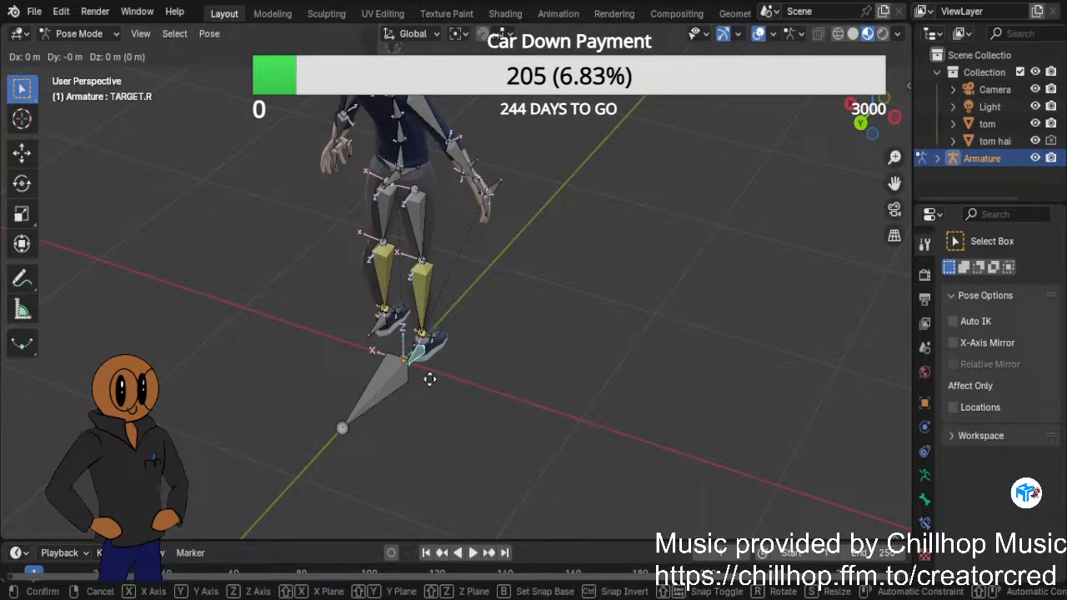
key(x)
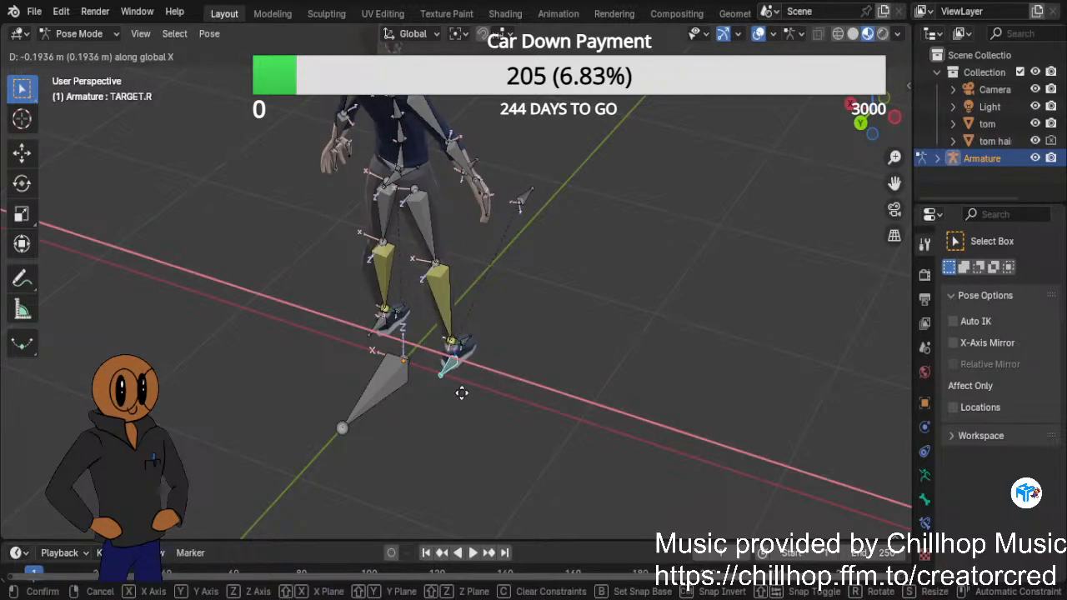
click(464, 379)
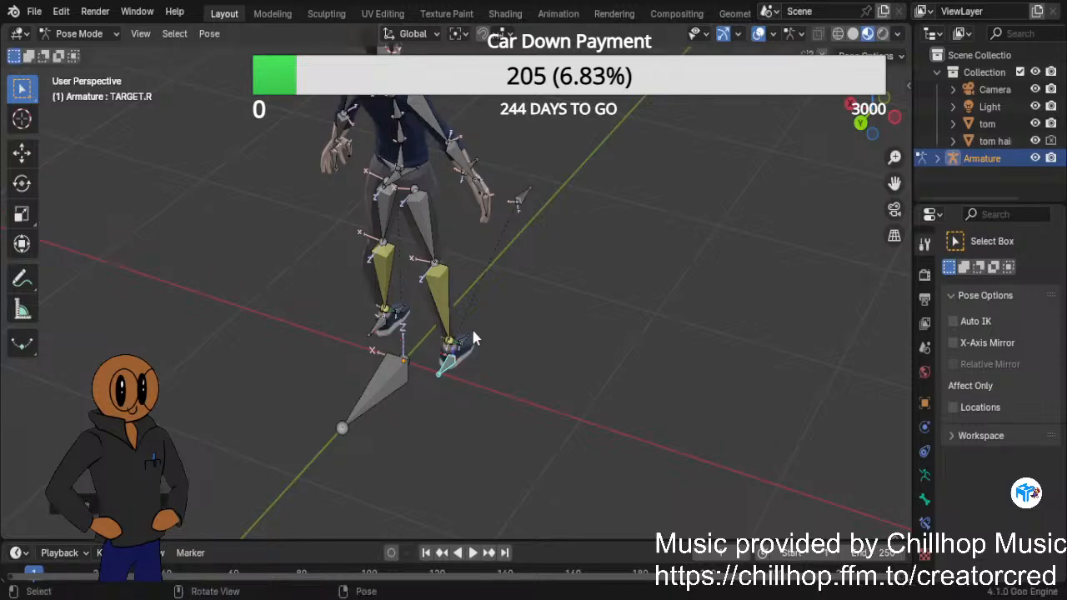
middle_drag(605, 231, 384, 225)
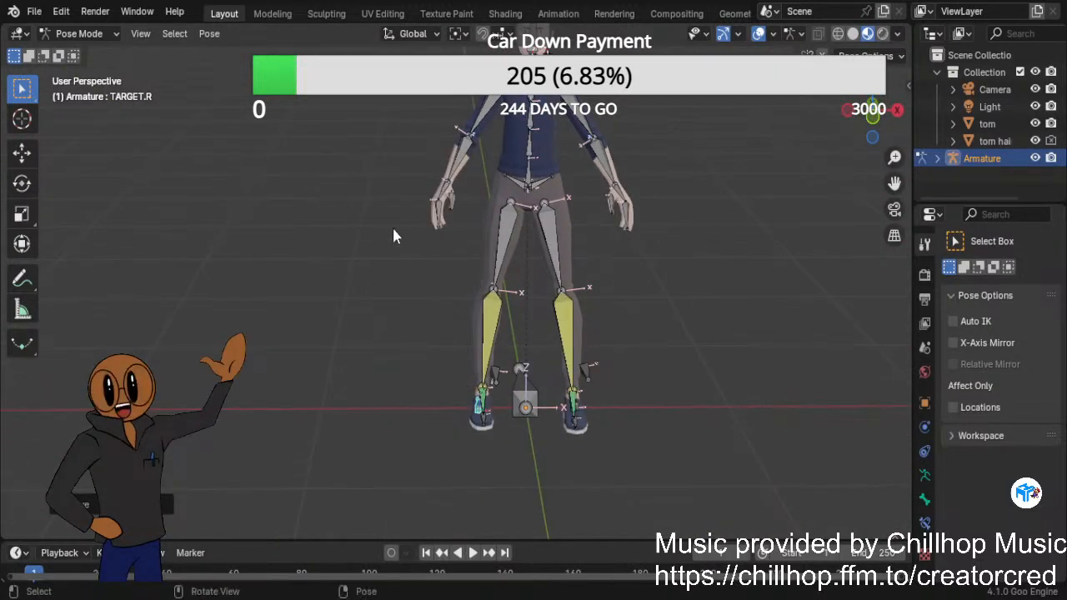
middle_drag(351, 273, 299, 381)
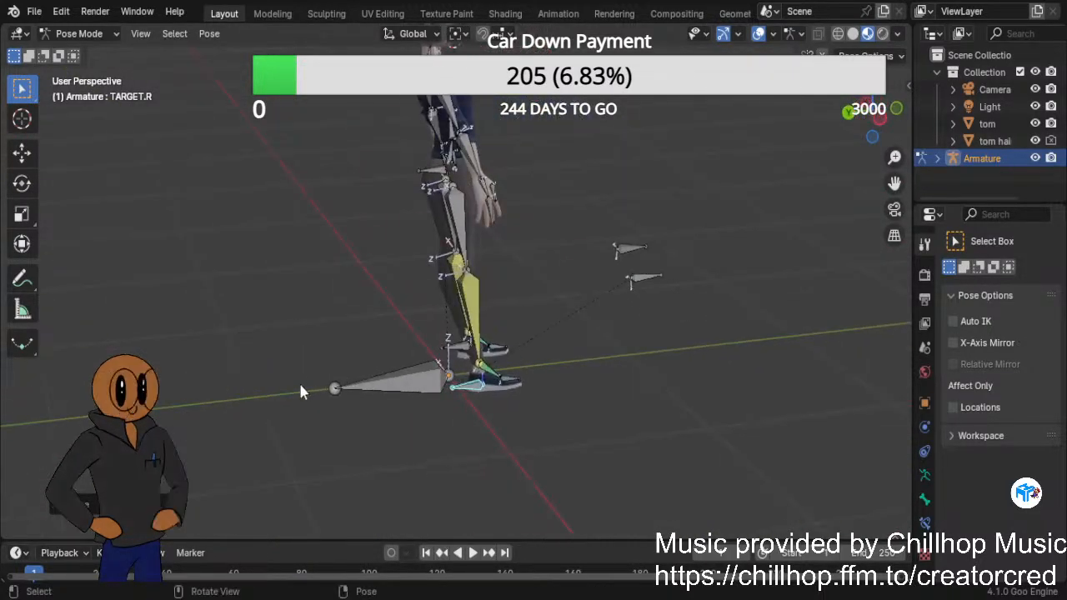
click(384, 374)
key(g)
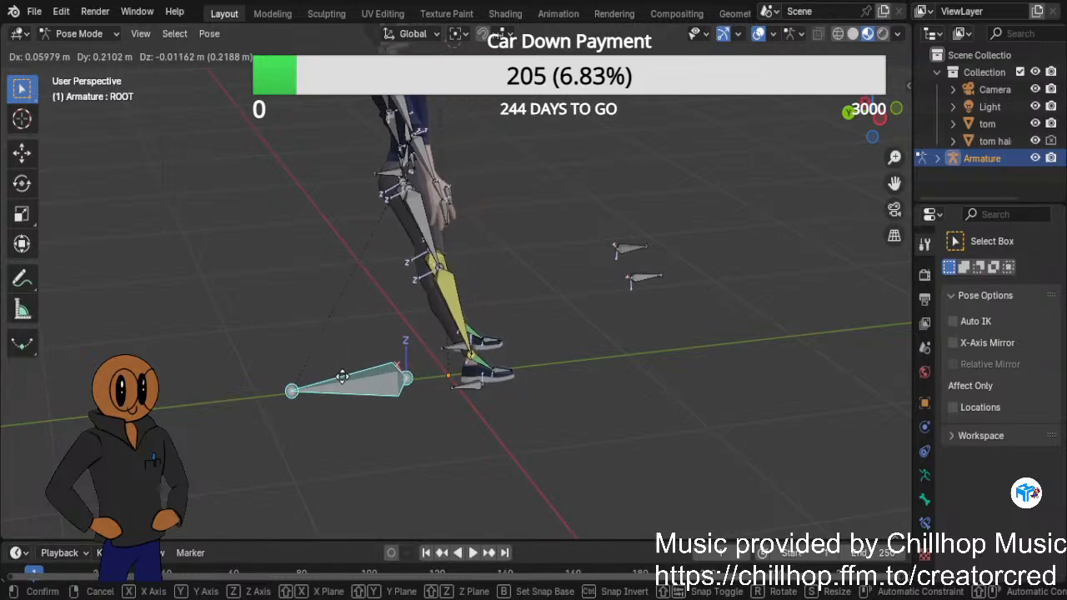
key(Escape)
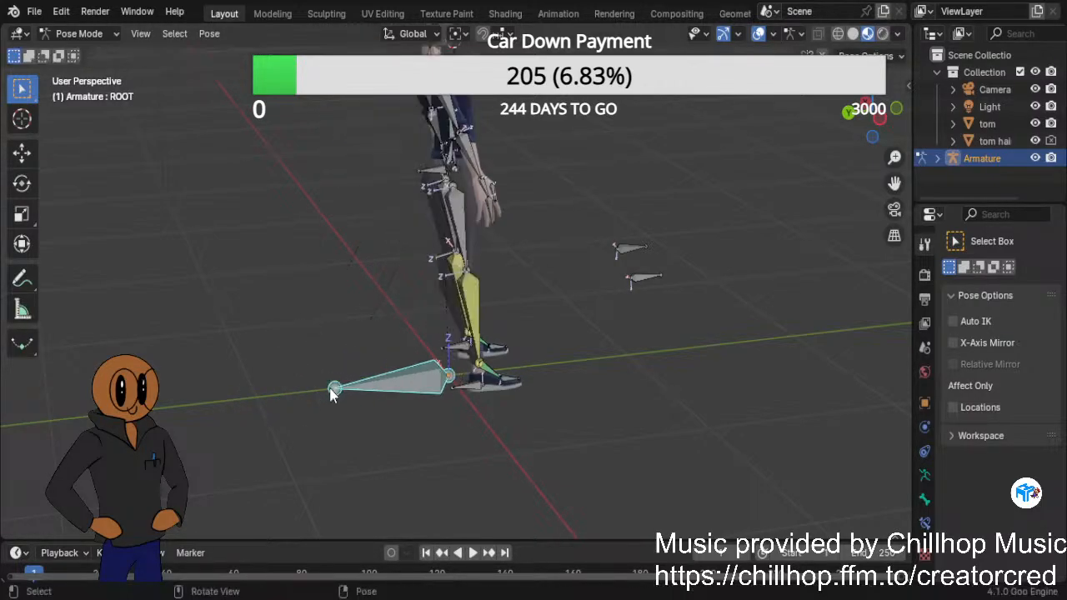
Clear the location and rotation of all the armature's bones to return the character to its rest pose, leaving nothing selected.
middle_drag(722, 185, 511, 188)
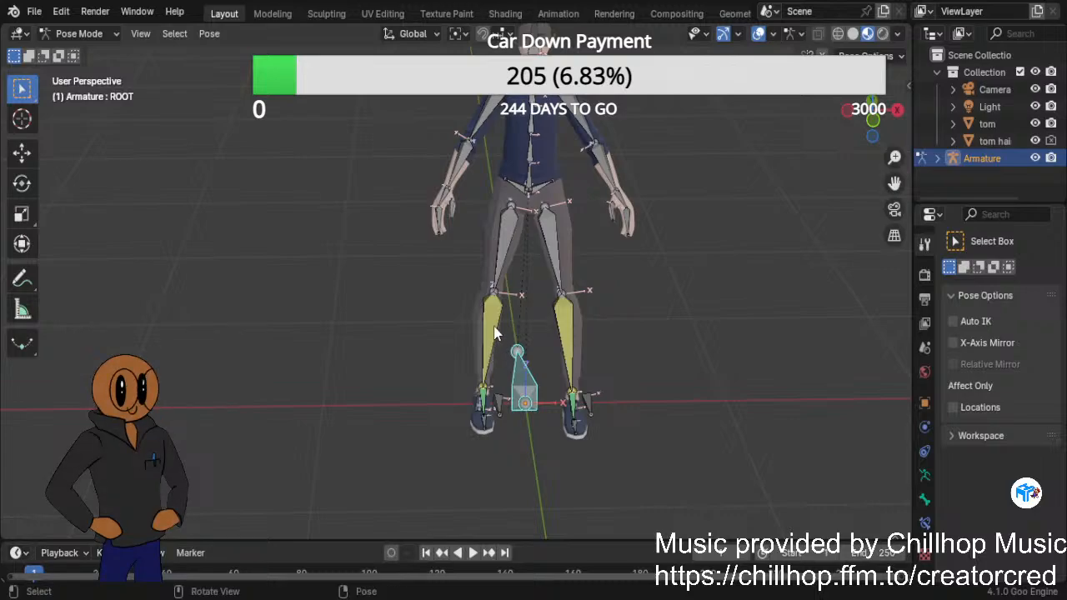
click(552, 258)
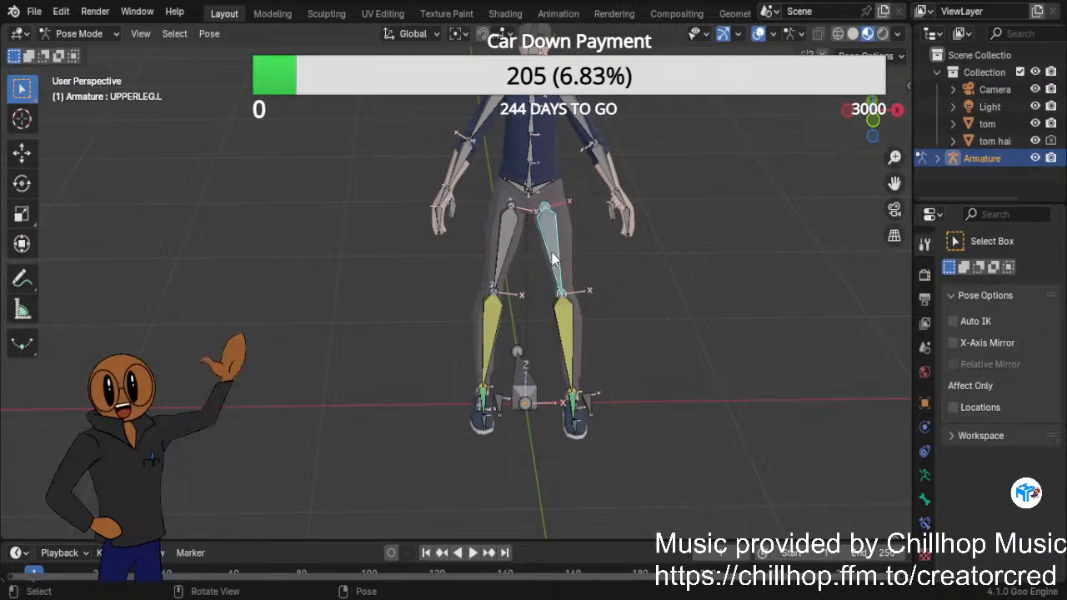
key(a)
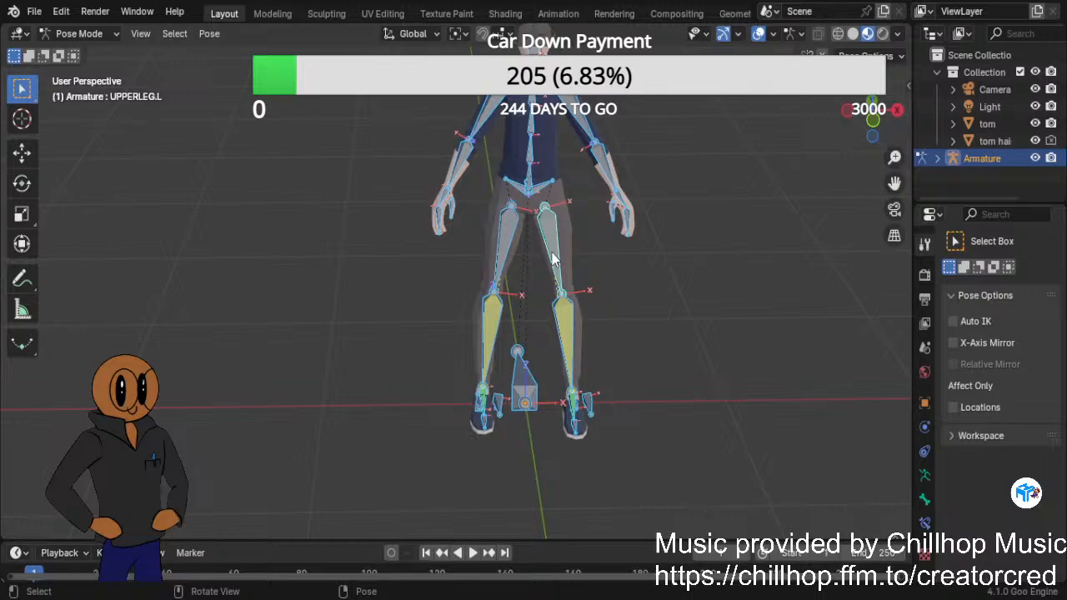
key(alt+g)
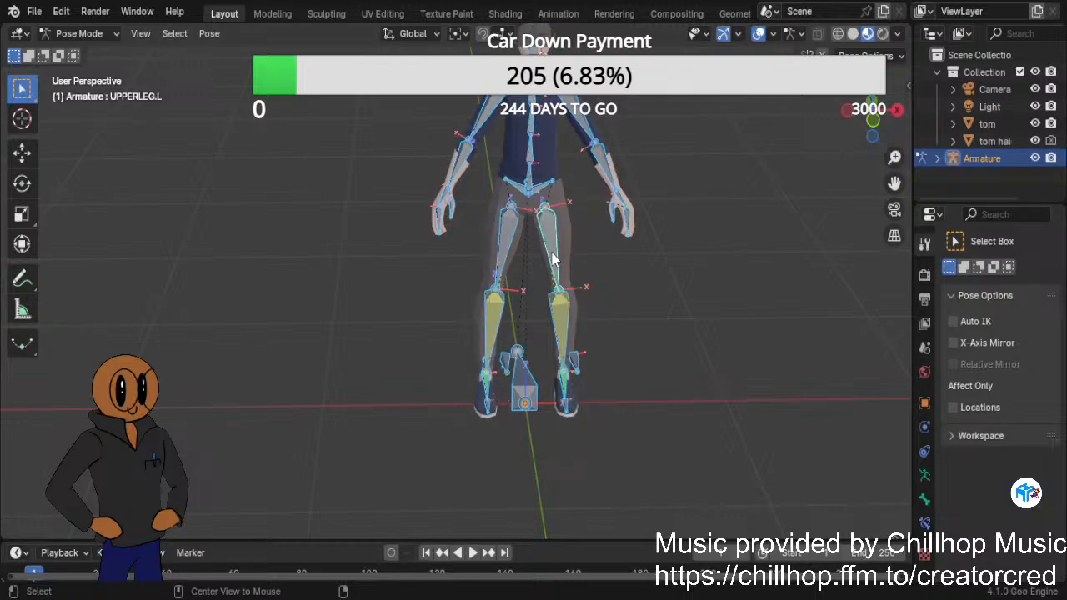
key(alt+r)
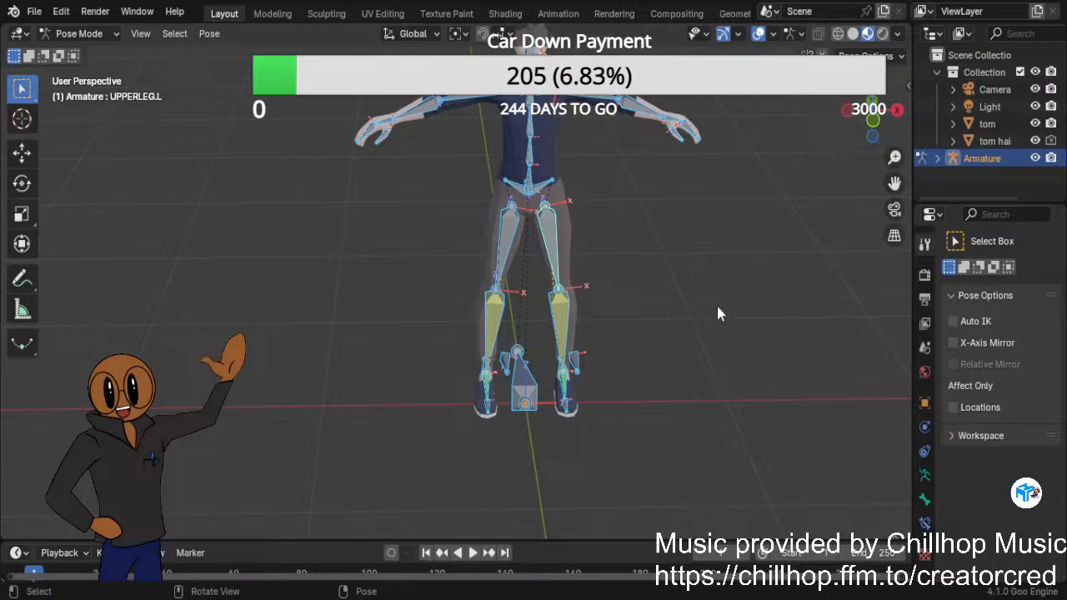
key(alt+a)
Enlarge the Timeline area beneath the viewport and enable auto keying.
middle_drag(774, 221, 741, 216)
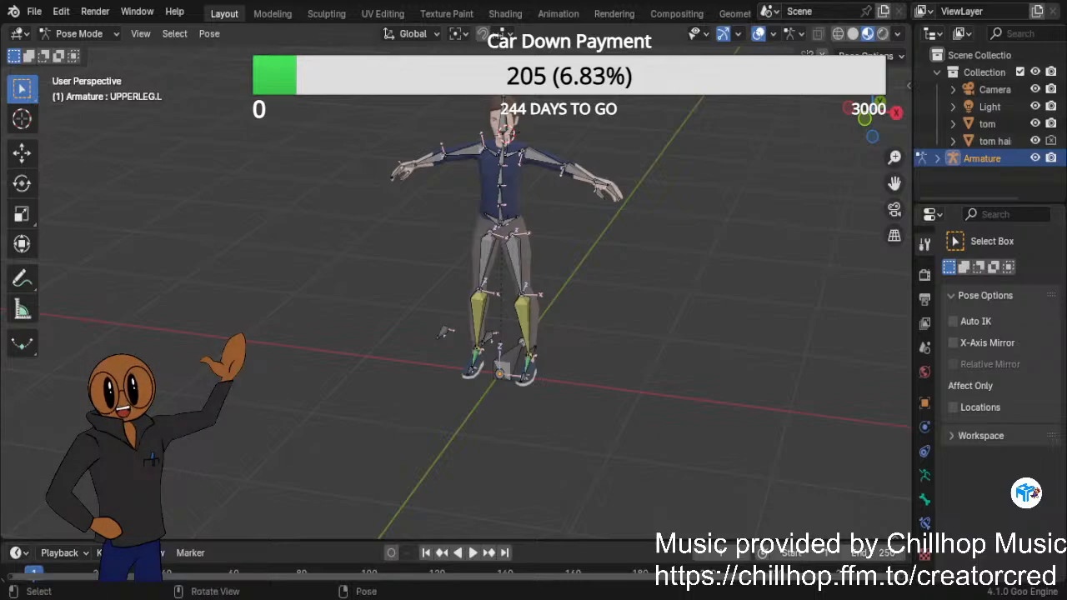
drag(648, 543, 650, 452)
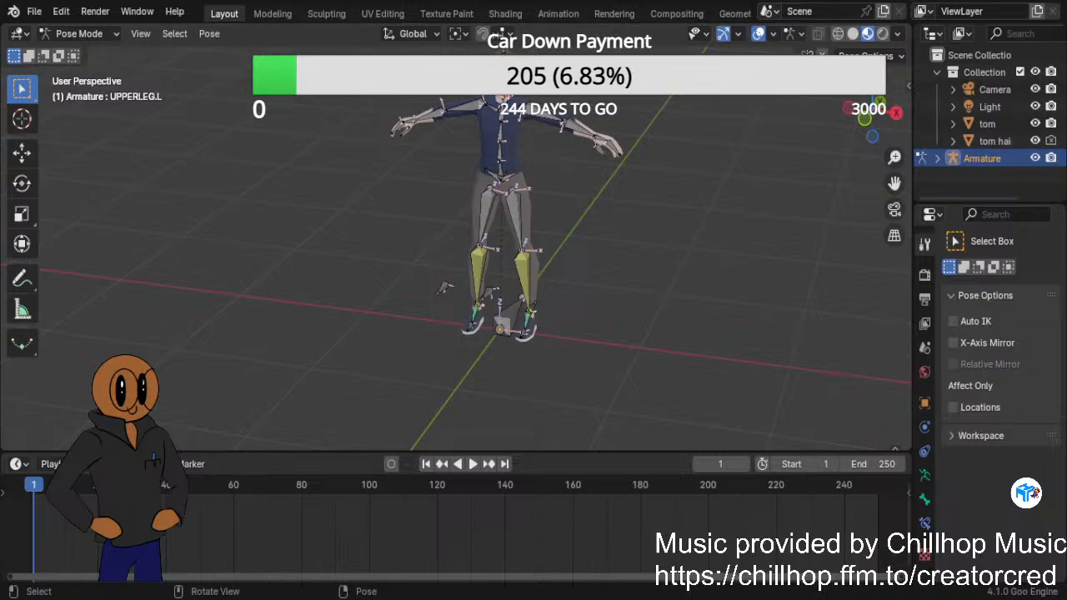
click(391, 463)
scroll(500, 266, up, 2)
scroll(501, 267, down, 2)
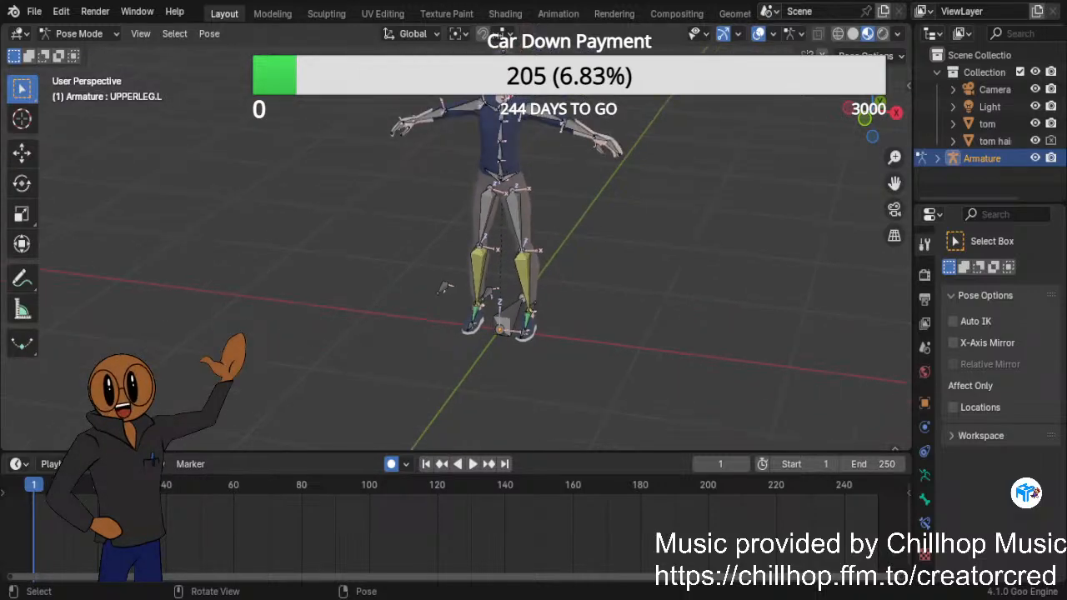
Bring the whole character into view and try rotating the UPPERARM.L bone about the global Z axis from the front.
shift+middle_drag(644, 166, 588, 250)
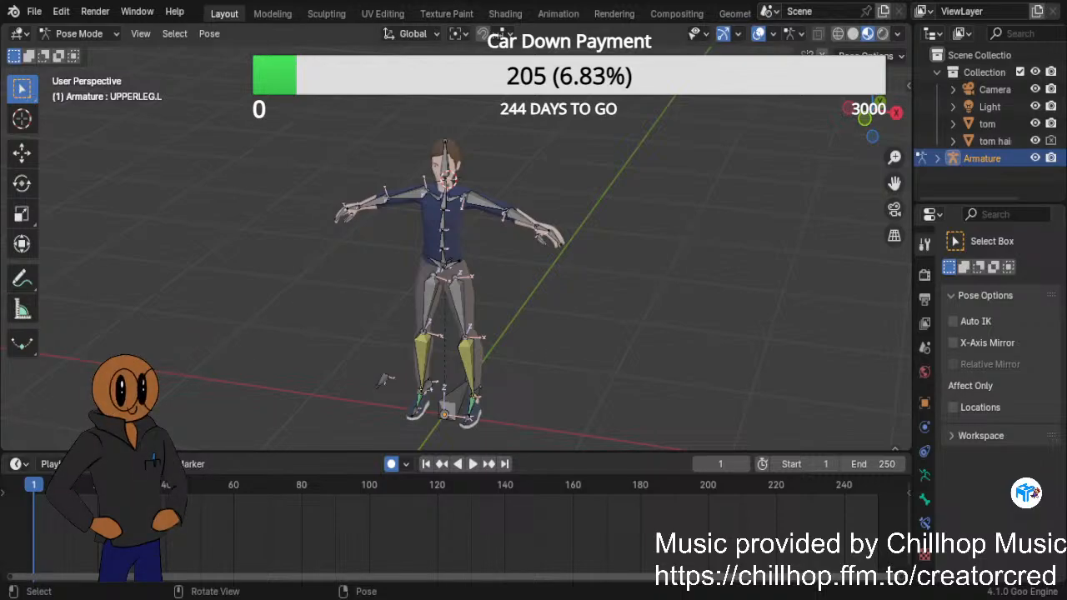
click(483, 207)
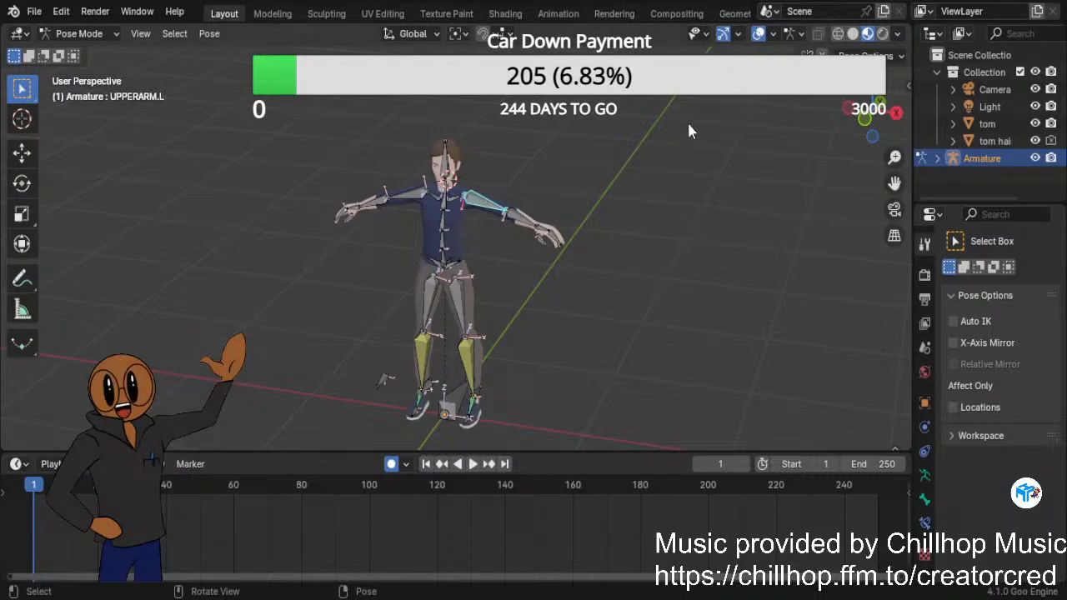
key(r)
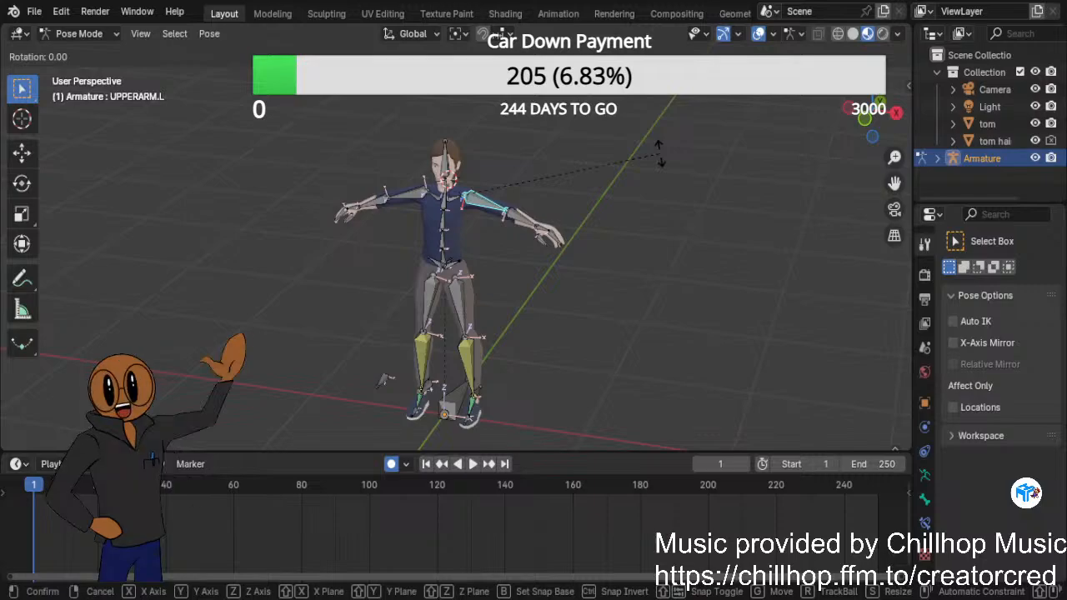
key(z)
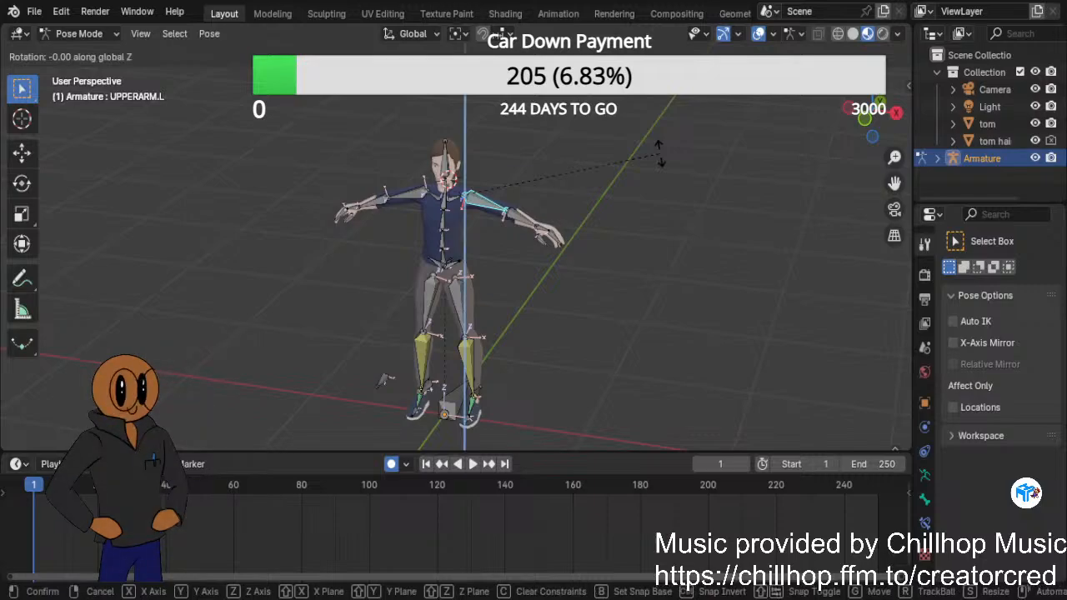
click(652, 219)
middle_drag(554, 277, 590, 243)
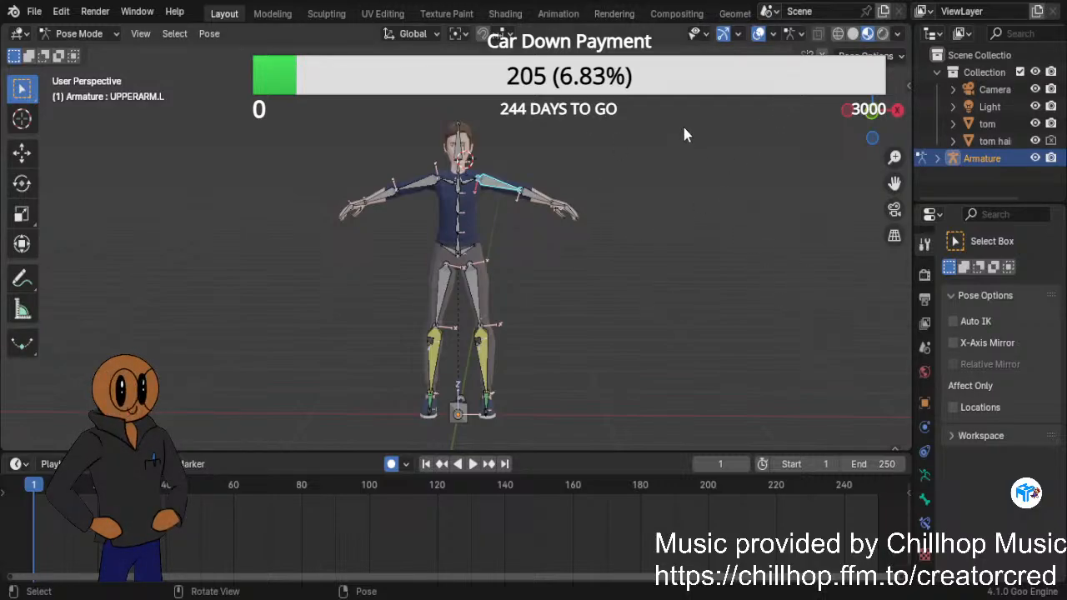
key(r)
key(z)
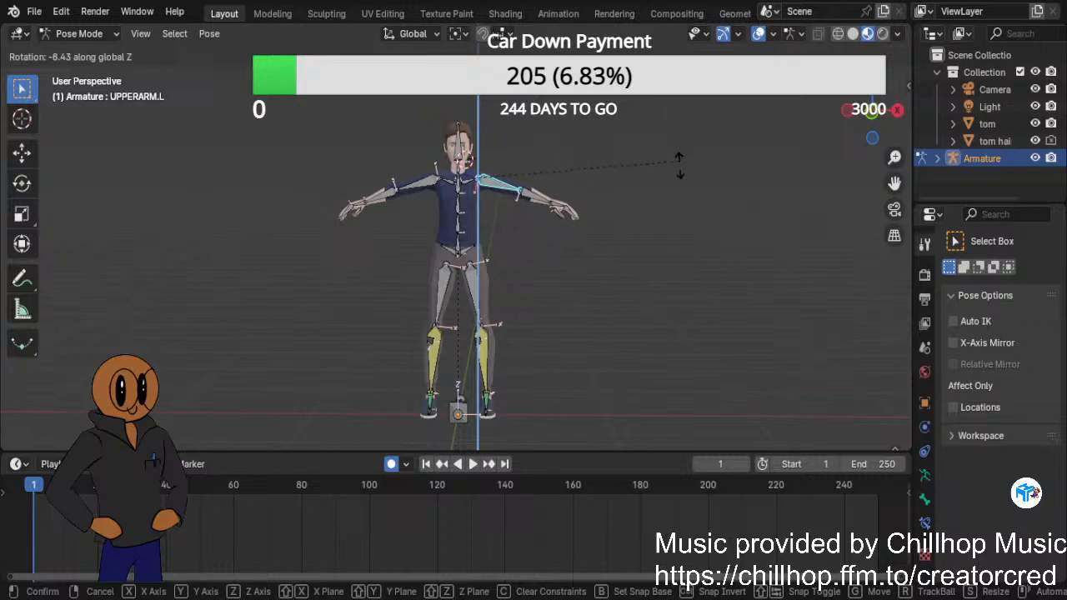
click(799, 137)
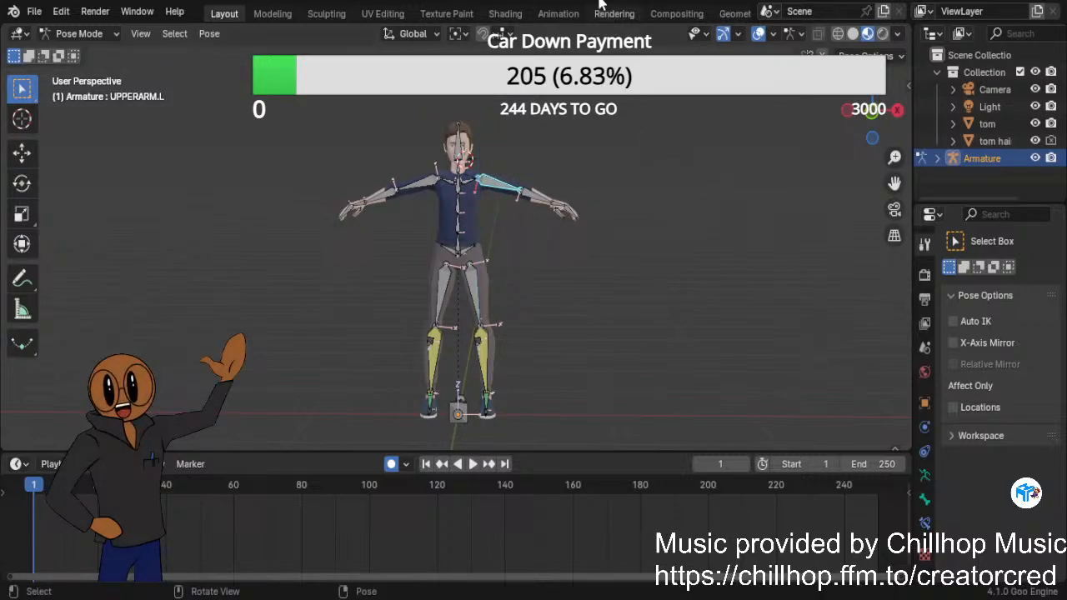
key(r)
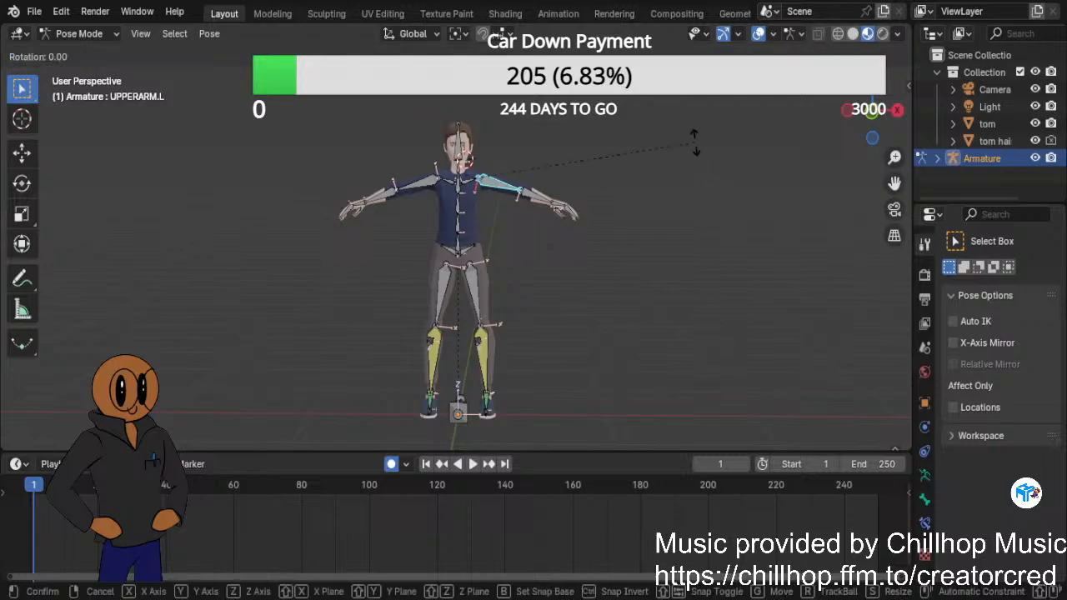
key(z)
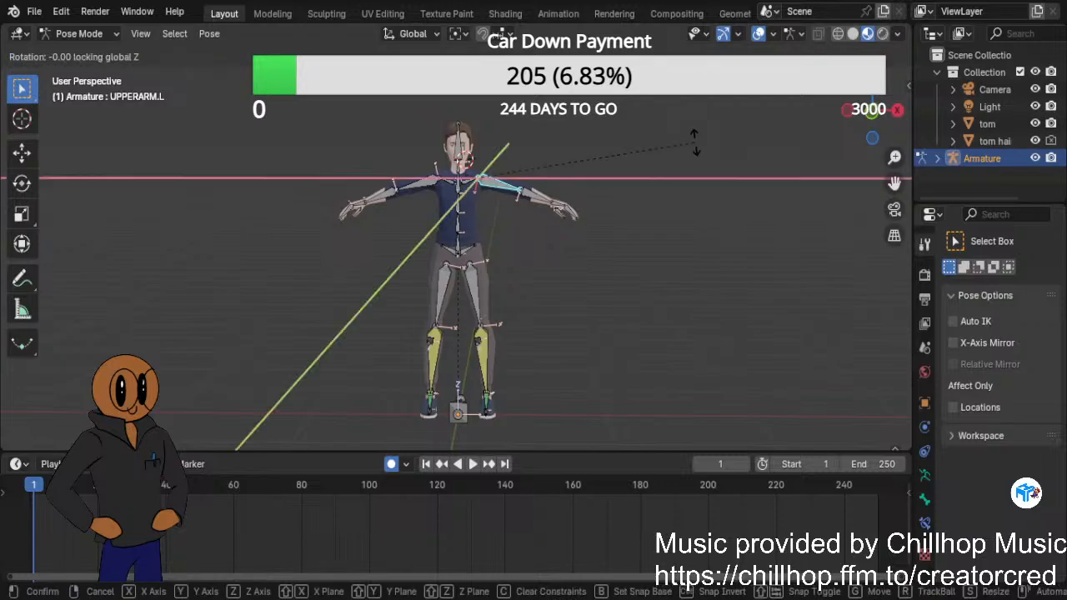
key(z)
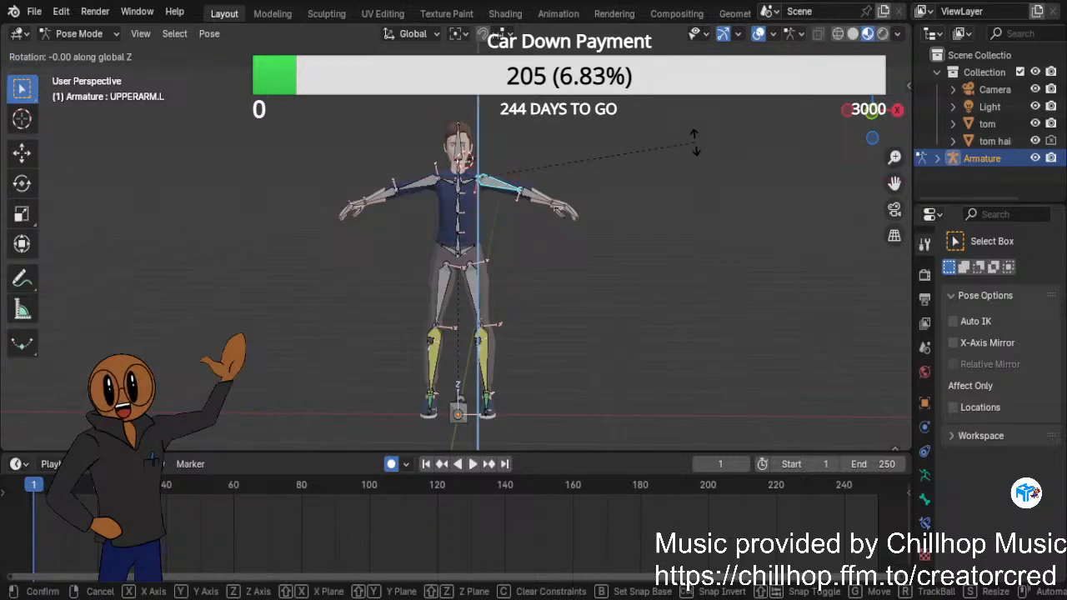
right_click(695, 145)
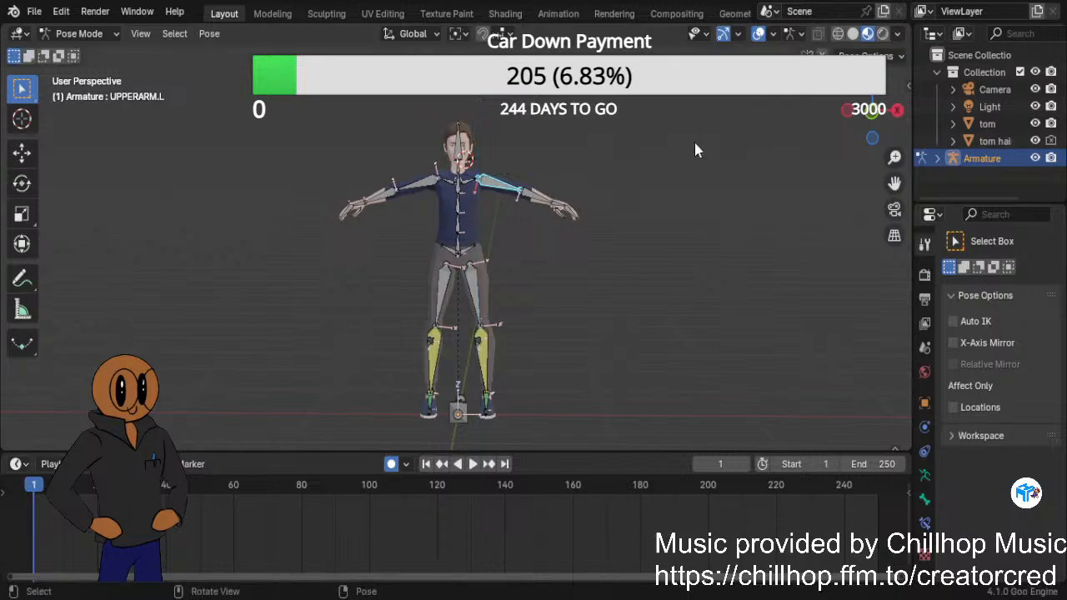
From behind the character, rotate the UPPERARM.L bone slightly about the global Z axis at frame 1.
middle_drag(713, 178, 358, 197)
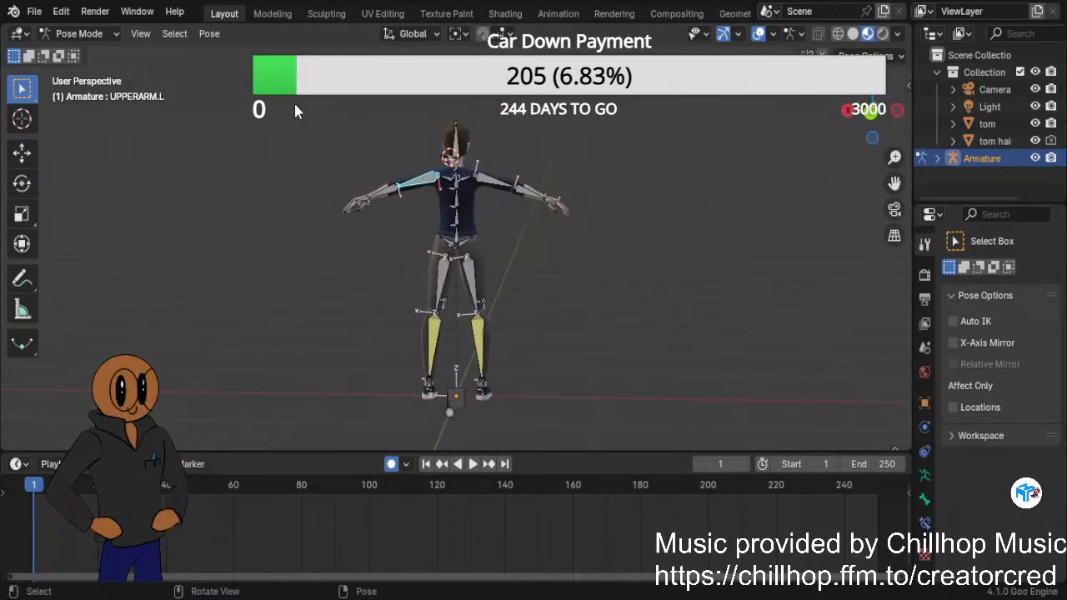
key(r)
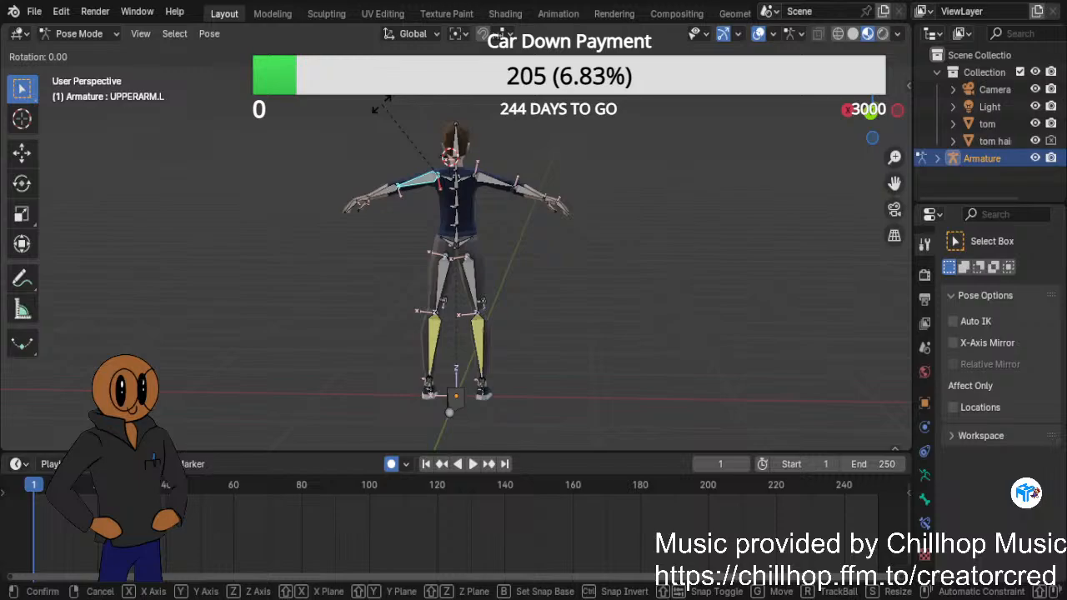
key(z)
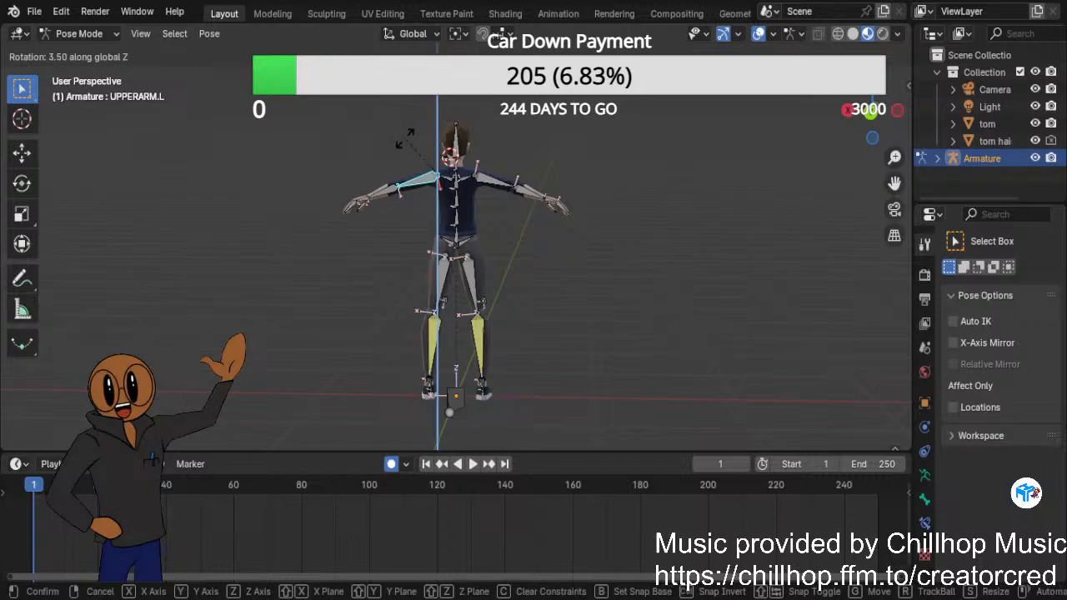
click(403, 119)
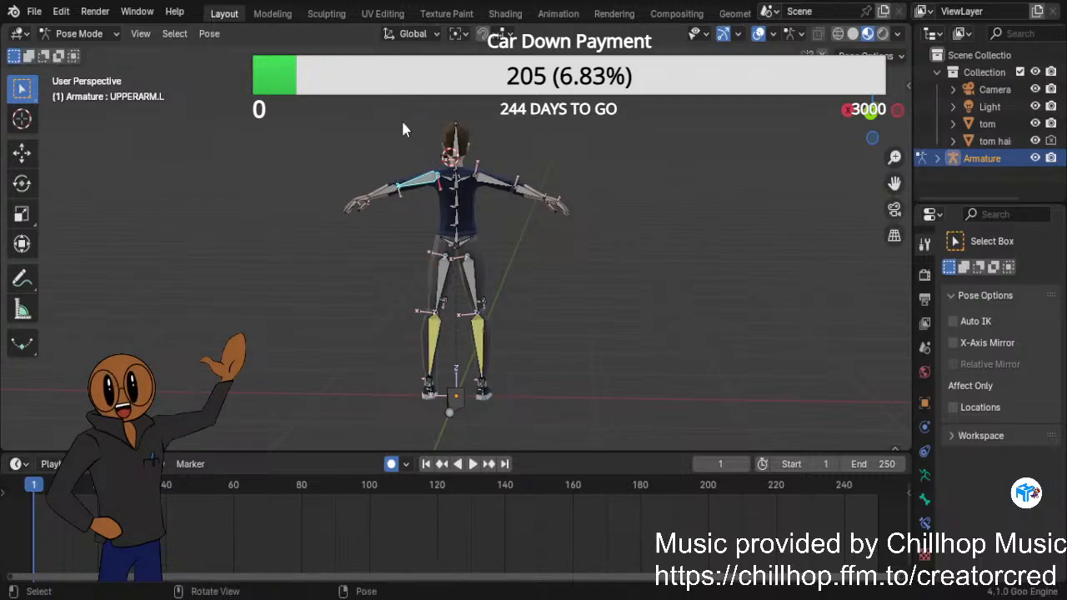
In the front orthographic view, rotate the UPPERARM.L bone about 1° around the global Z axis.
middle_drag(251, 257, 330, 278)
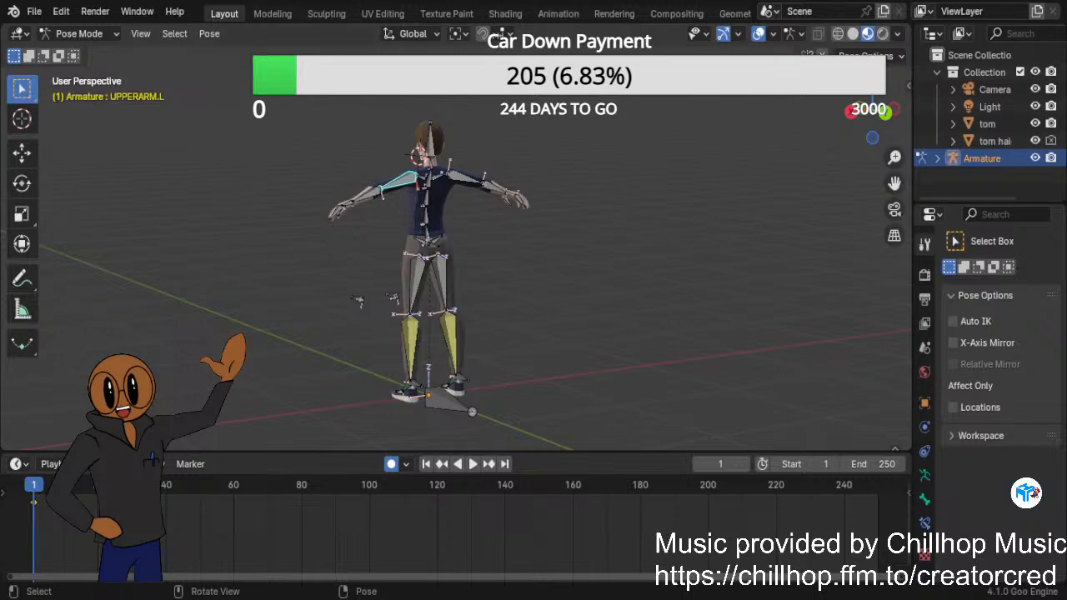
middle_drag(237, 212, 503, 218)
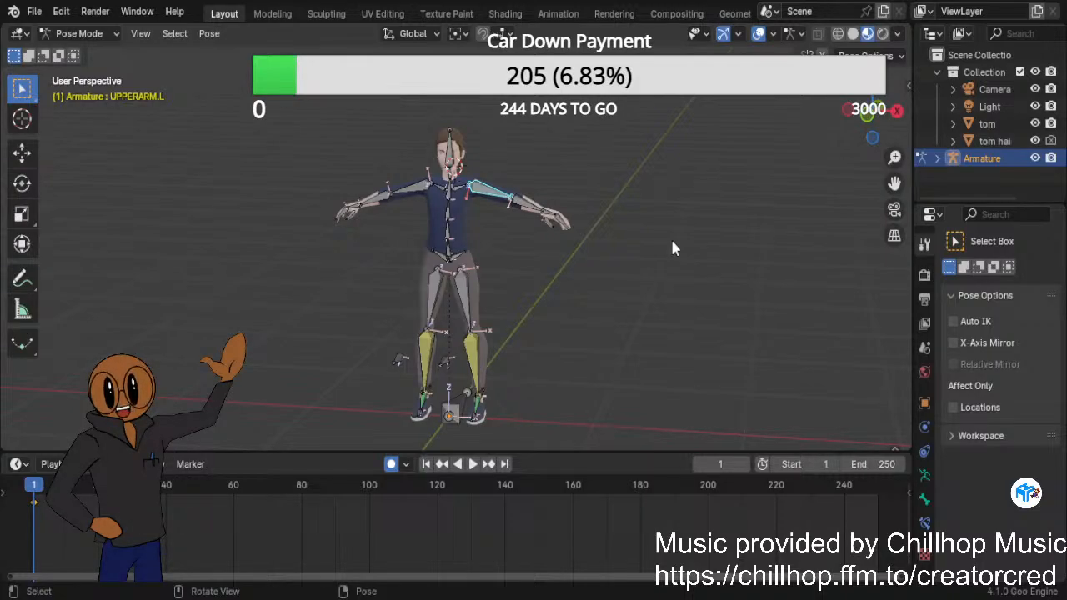
key(KP_3)
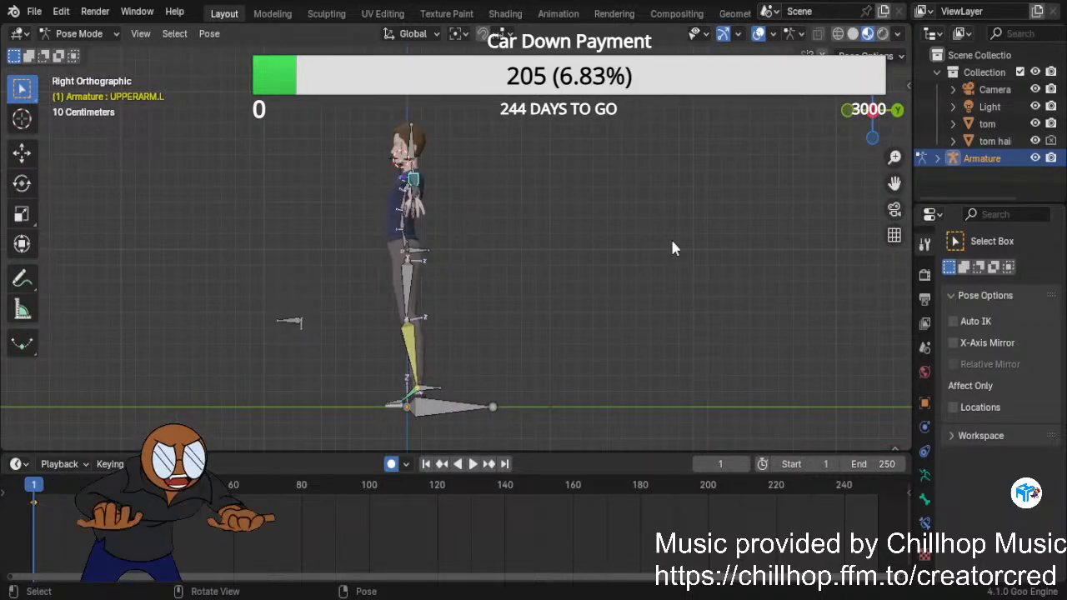
key(KP_1)
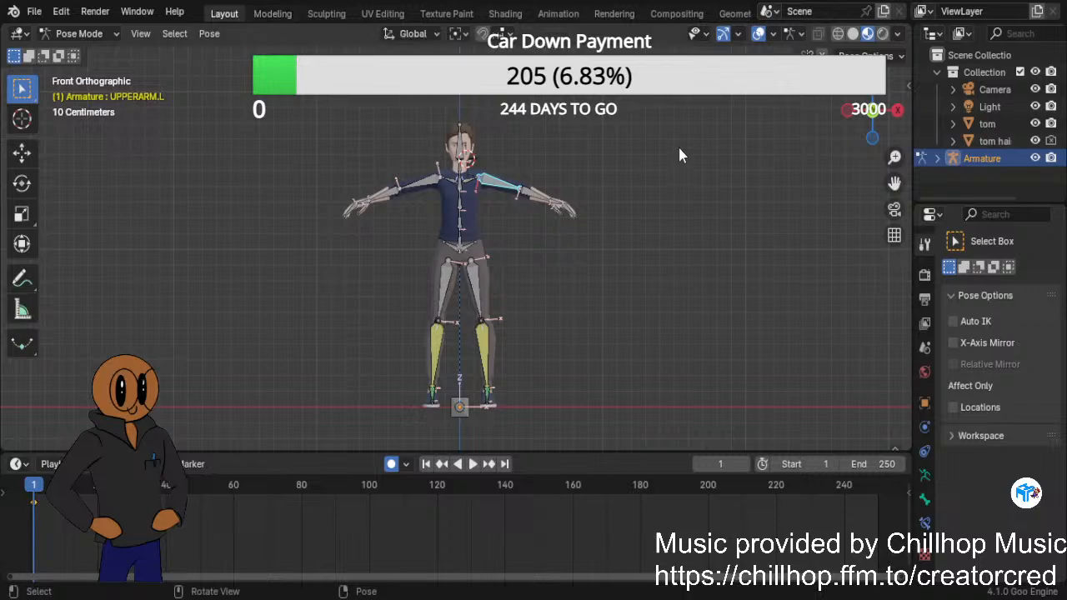
scroll(680, 155, up, 3)
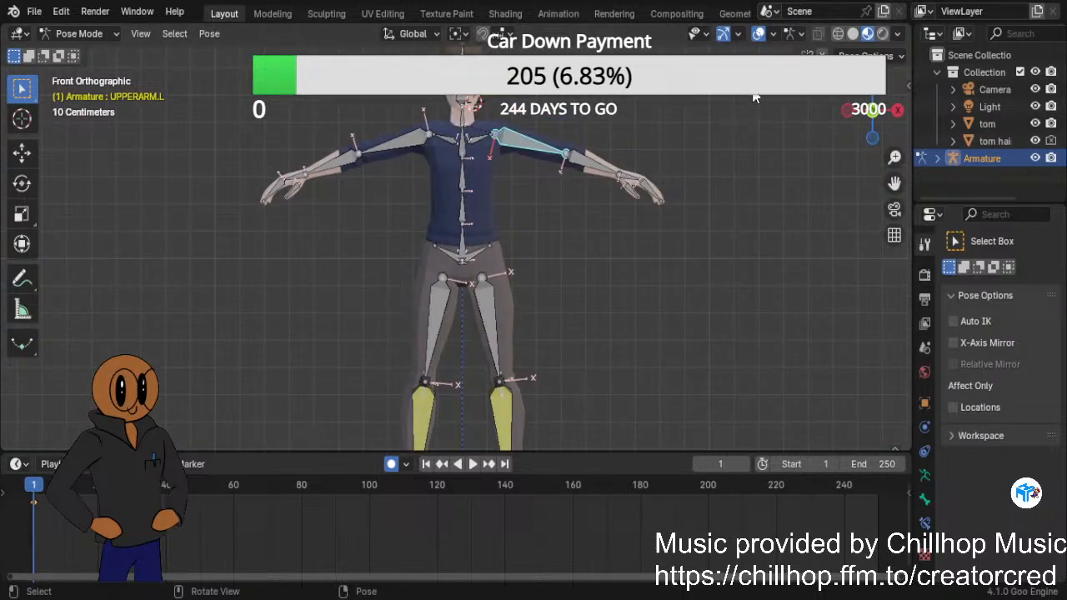
key(r)
key(z)
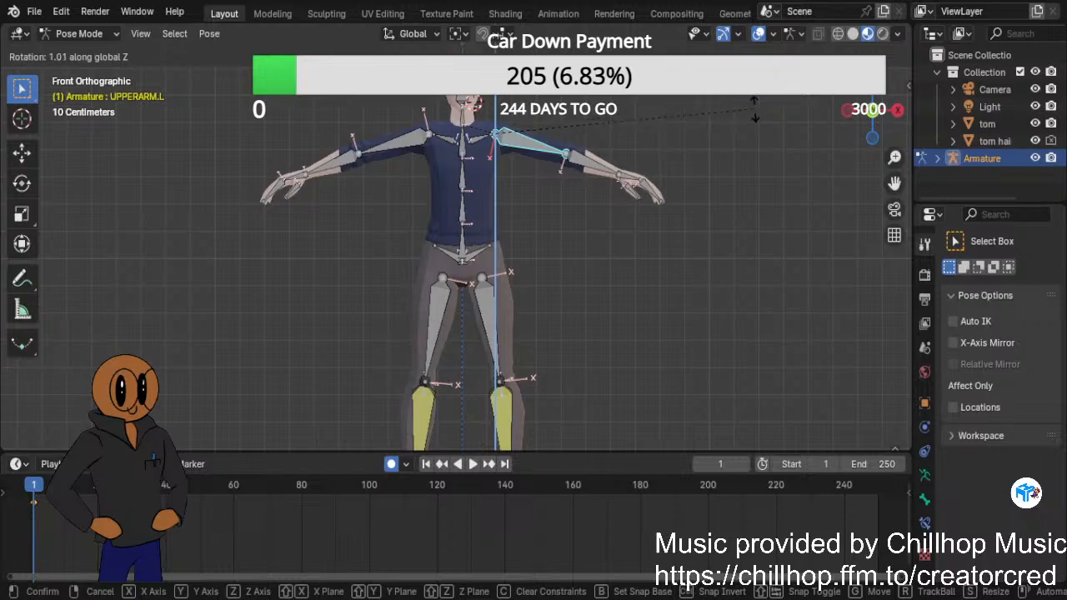
click(745, 111)
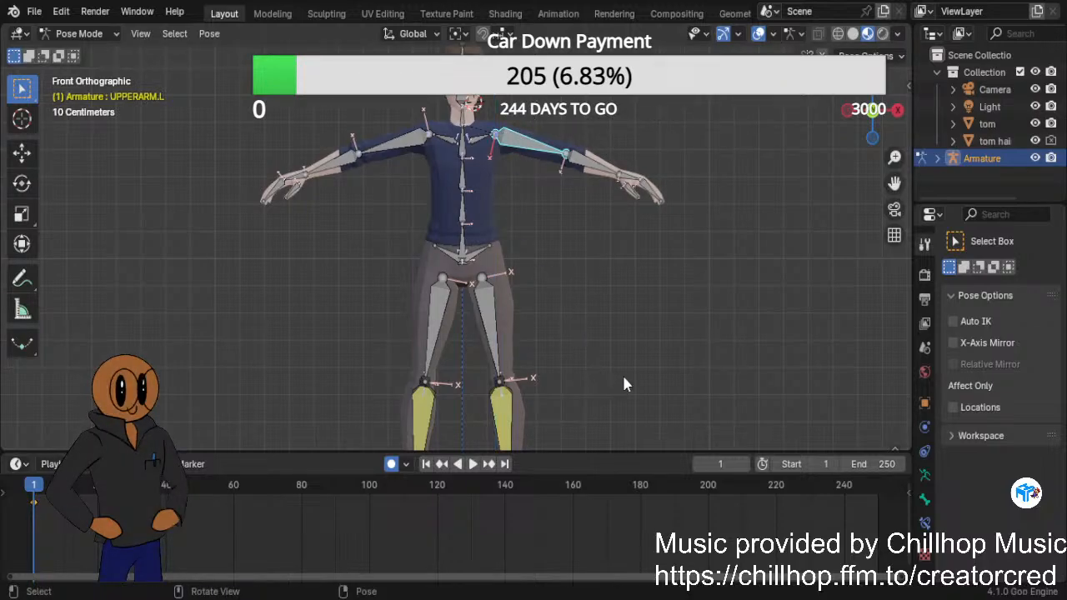
key(r)
key(z)
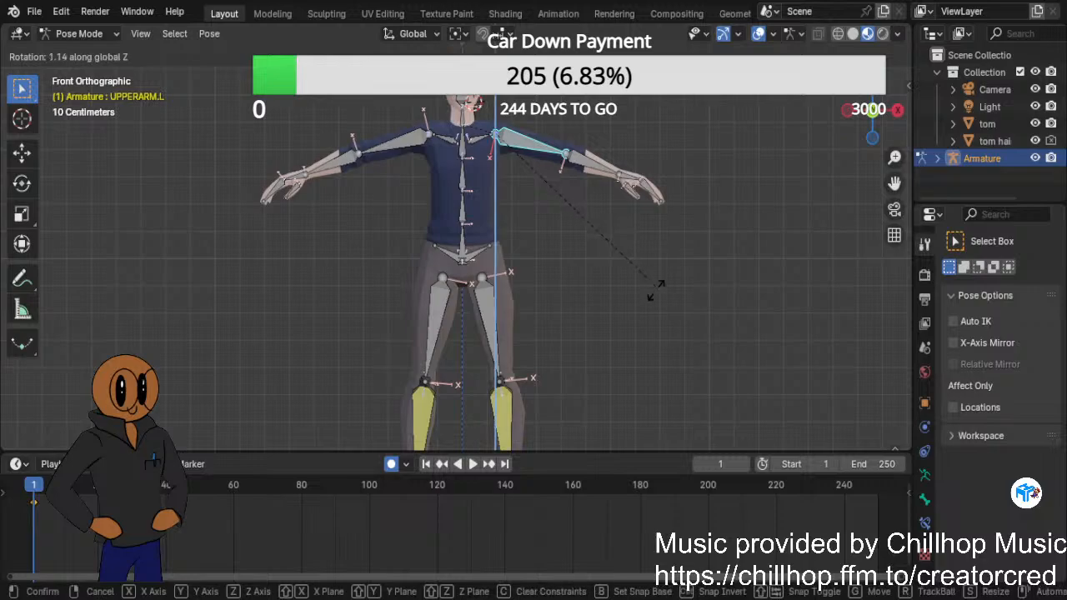
right_click(651, 341)
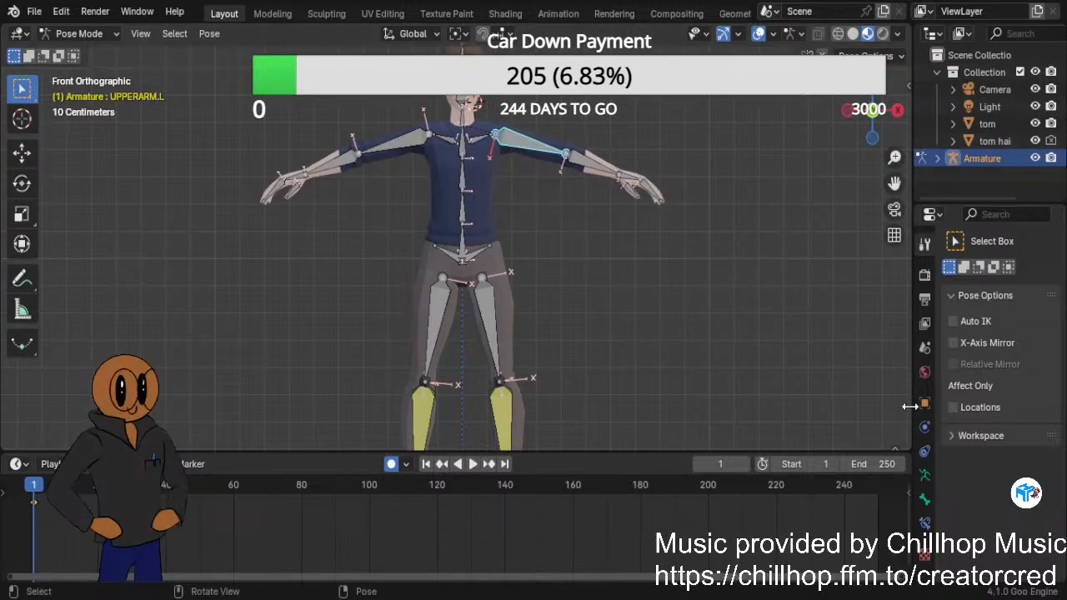
key(g)
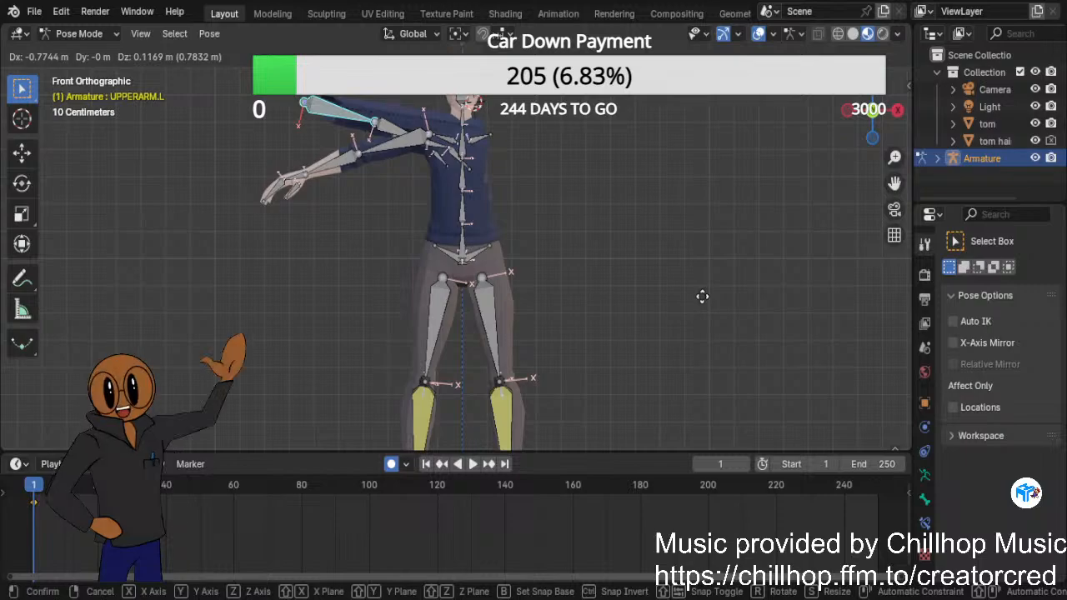
right_click(703, 296)
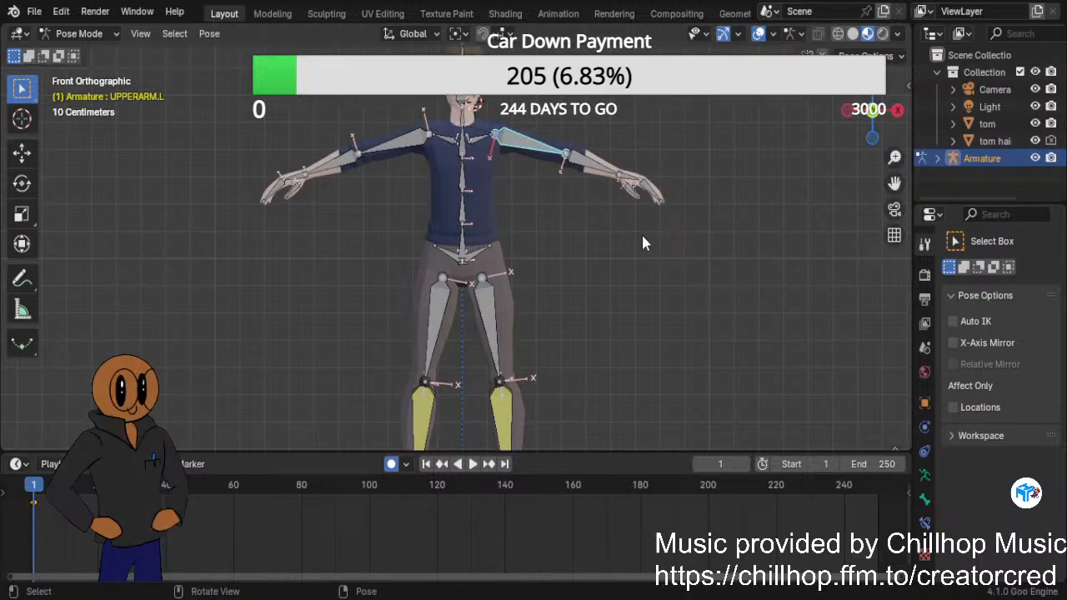
key(alt)
key(g)
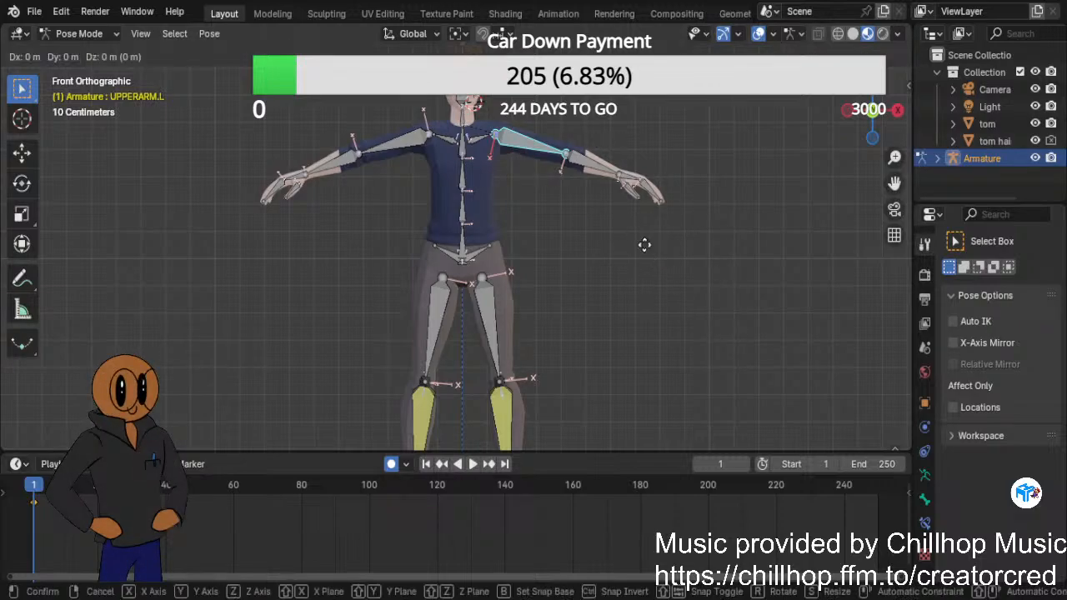
key(z)
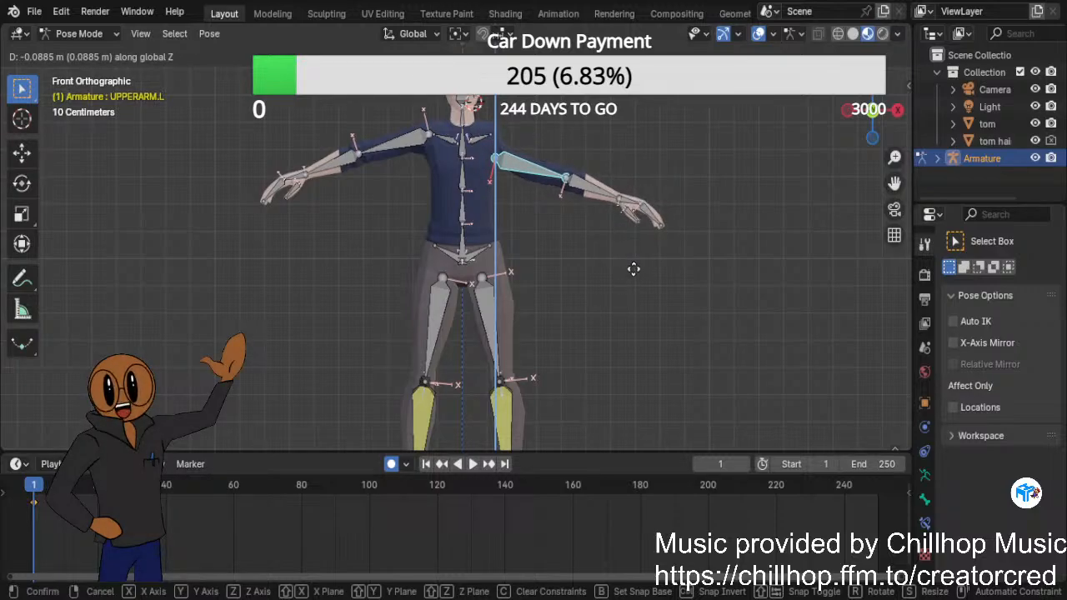
key(Escape)
Try to rotate the UPPERARM.L bone about the global Z axis in perspective view.
mouse_move(767, 214)
middle_down()
mouse_move(710, 241)
mouse_move(619, 248)
mouse_move(775, 212)
mouse_move(789, 234)
mouse_move(757, 230)
middle_up()
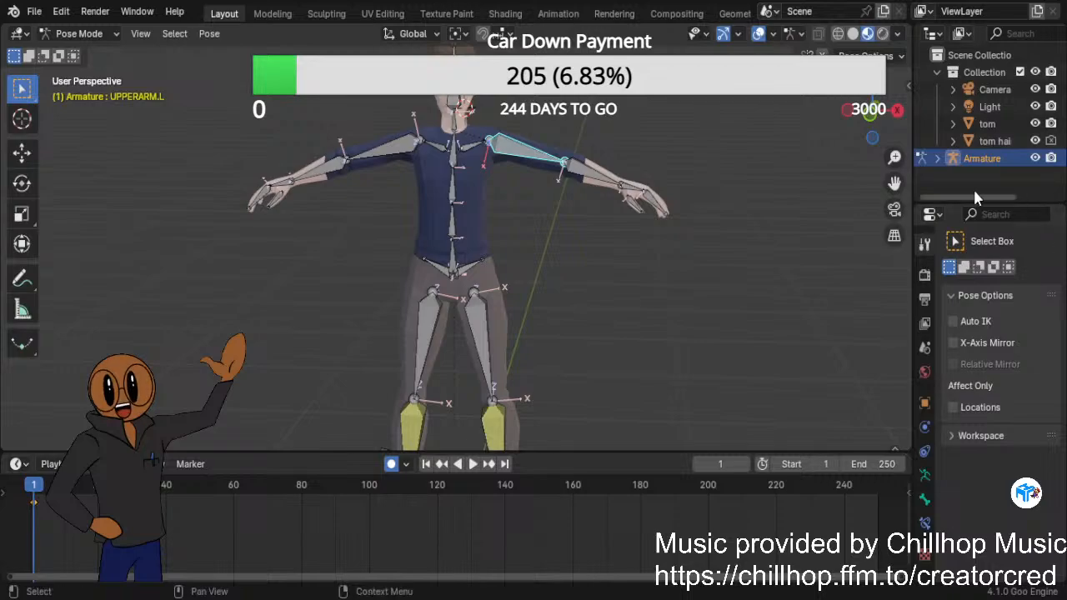
key(r)
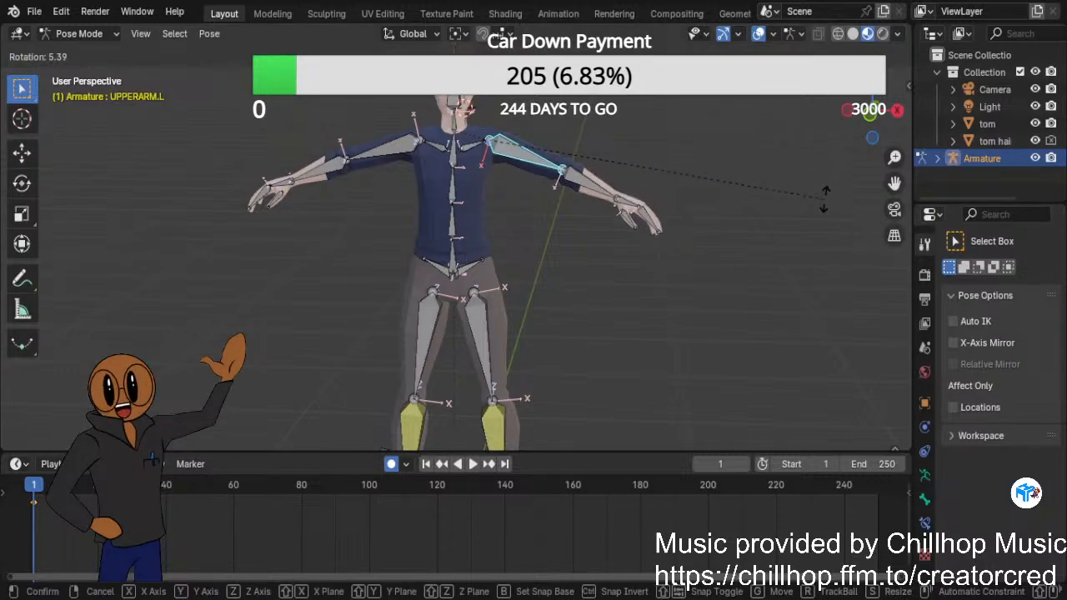
key(z)
right_click(787, 357)
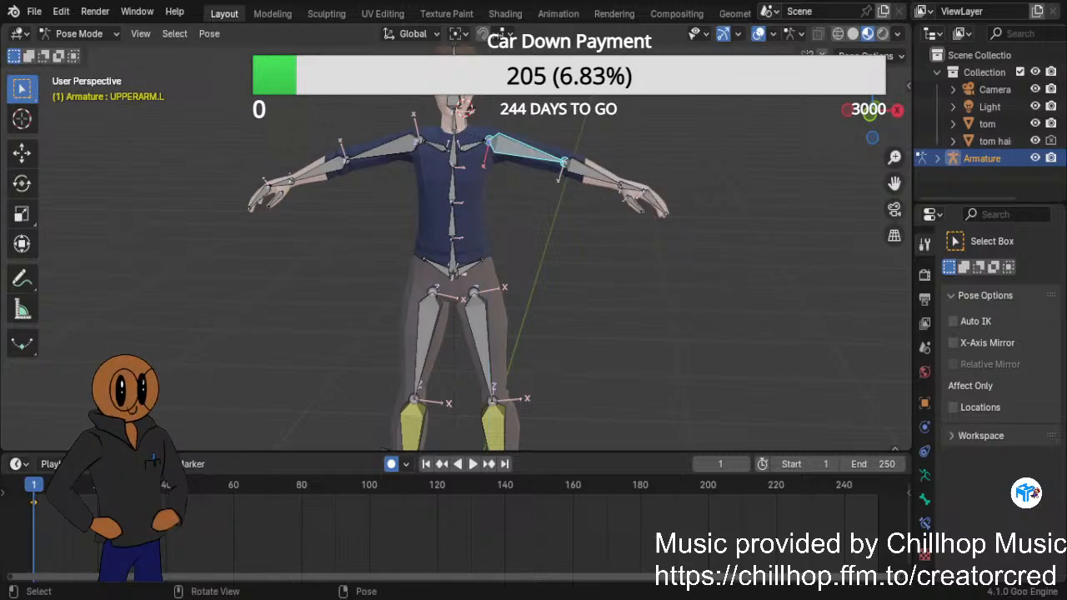
key(r)
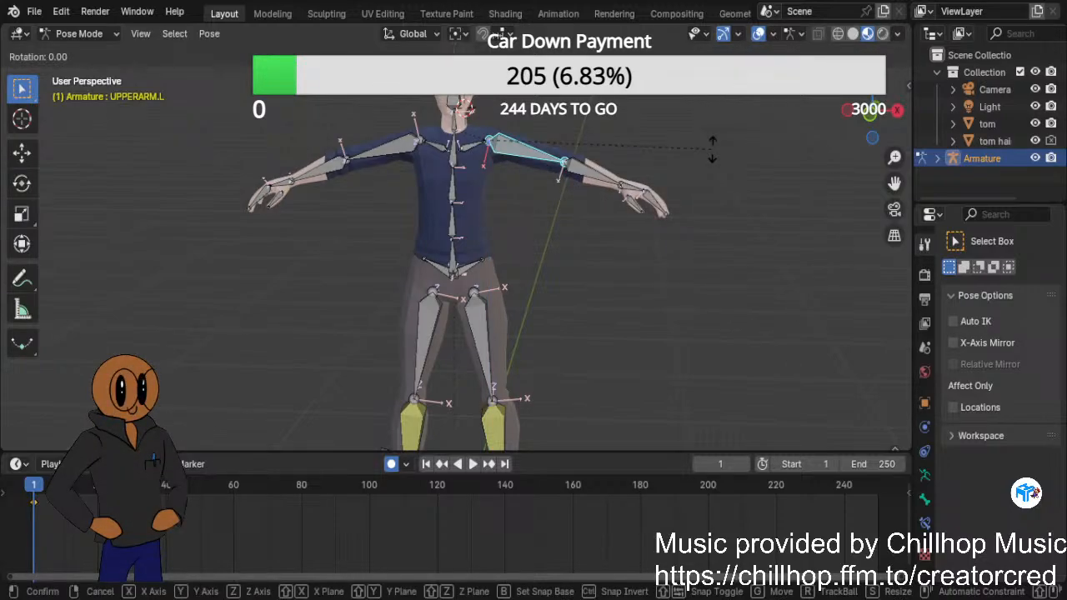
key(z)
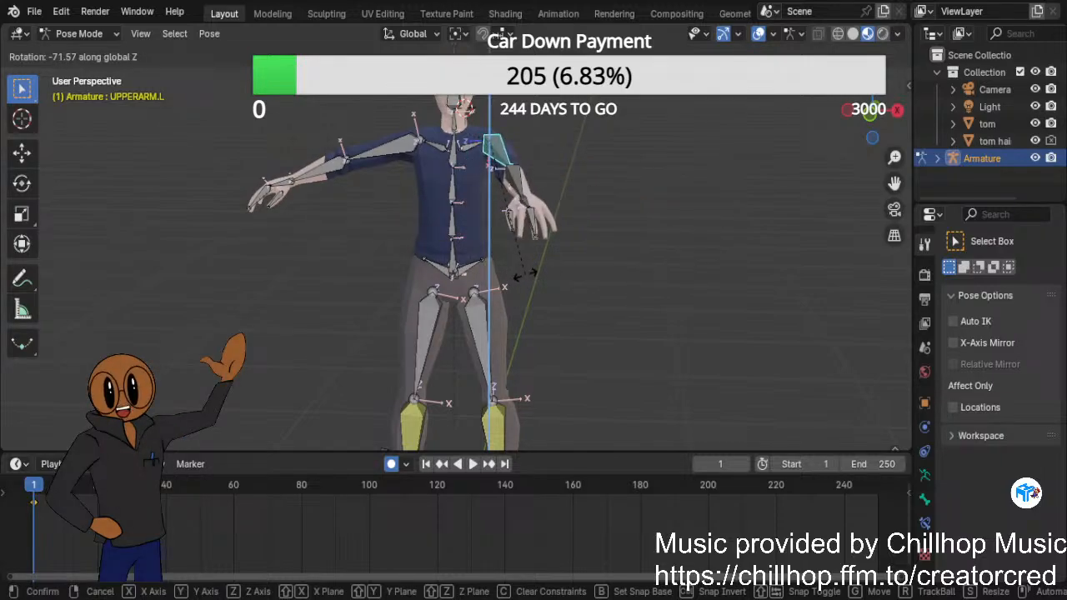
click(818, 179)
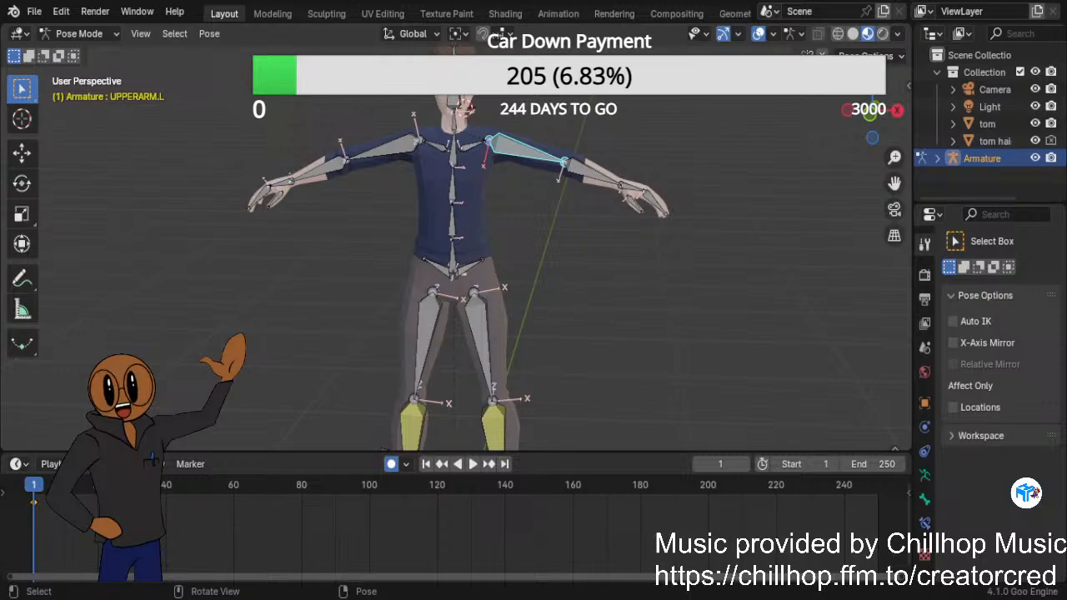
Place the 3D cursor between the character's feet at the base of the ROOT bone, with UPPERARM.L selected.
scroll(456, 250, down, 4)
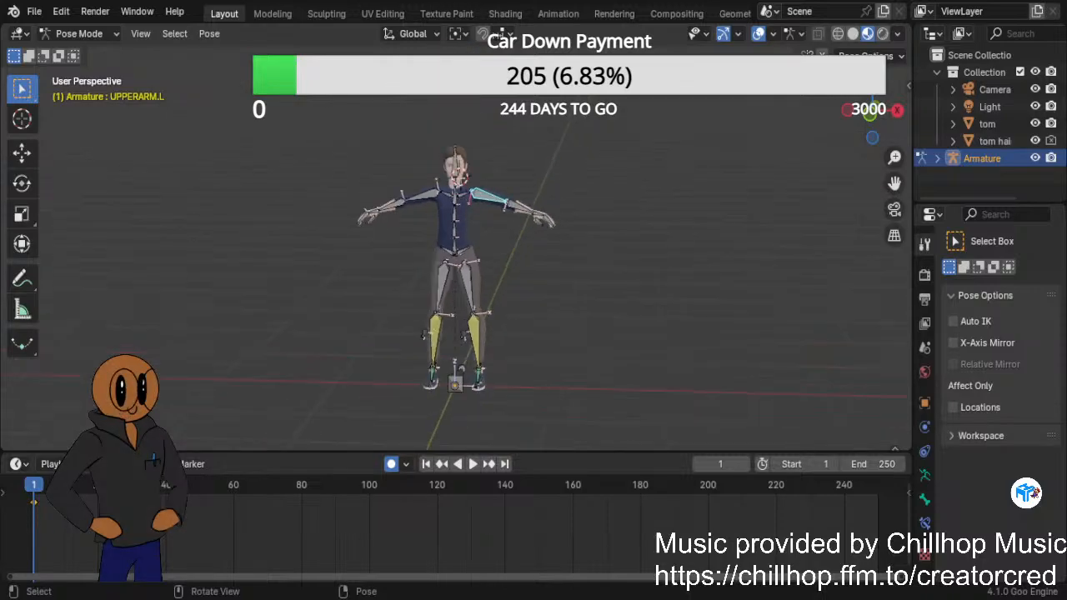
scroll(457, 250, up, 2)
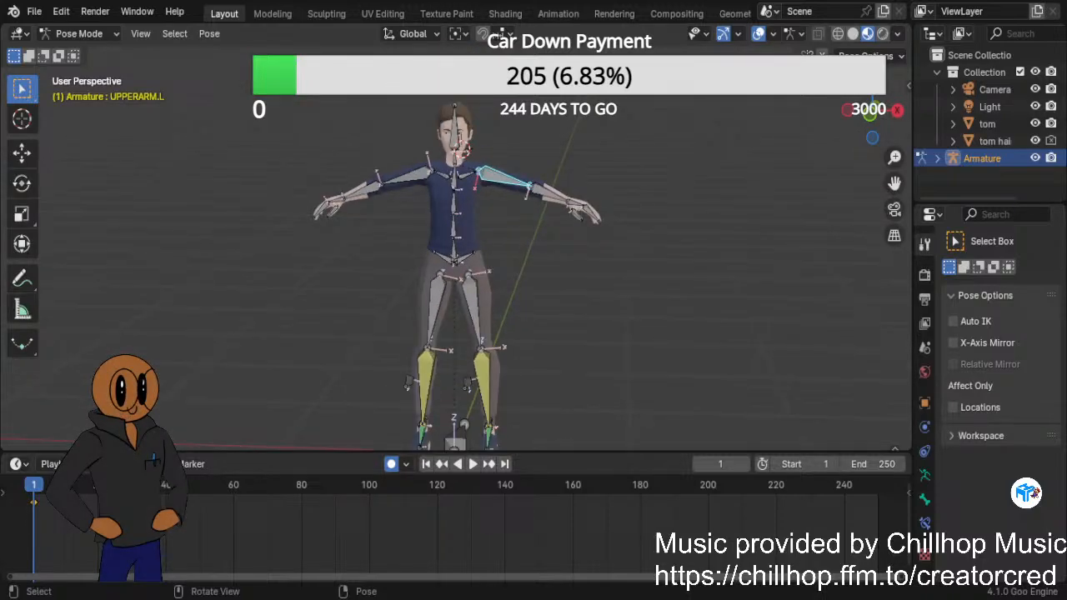
scroll(457, 250, down, 2)
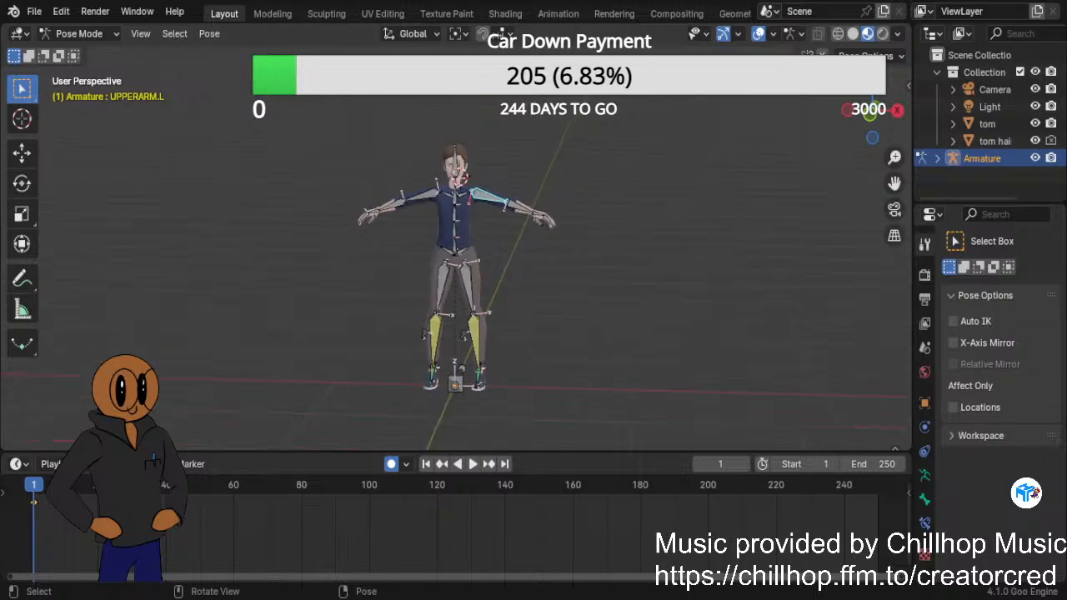
click(457, 398)
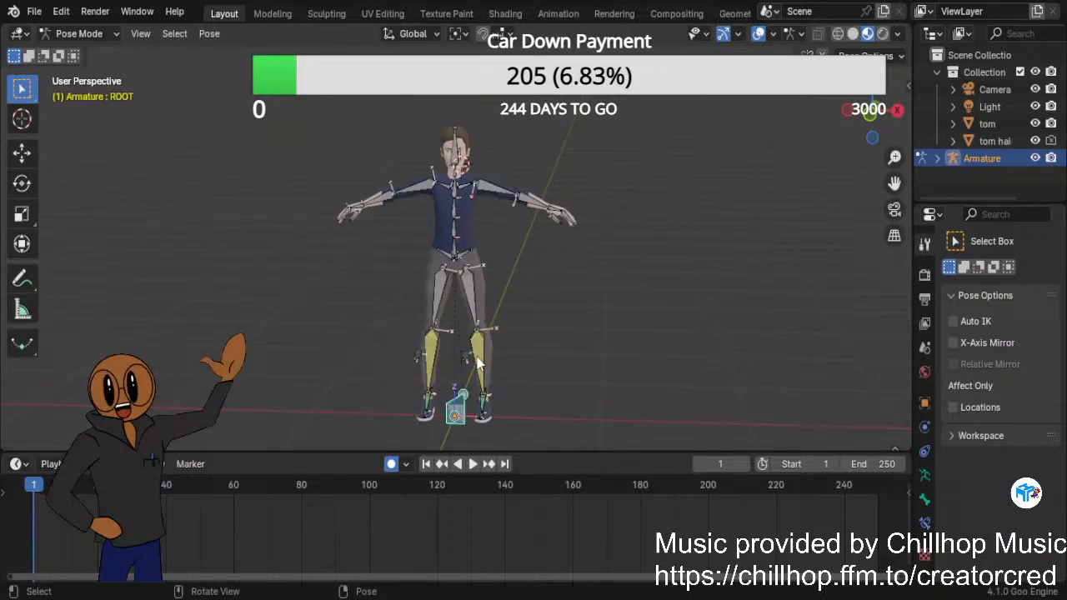
click(508, 198)
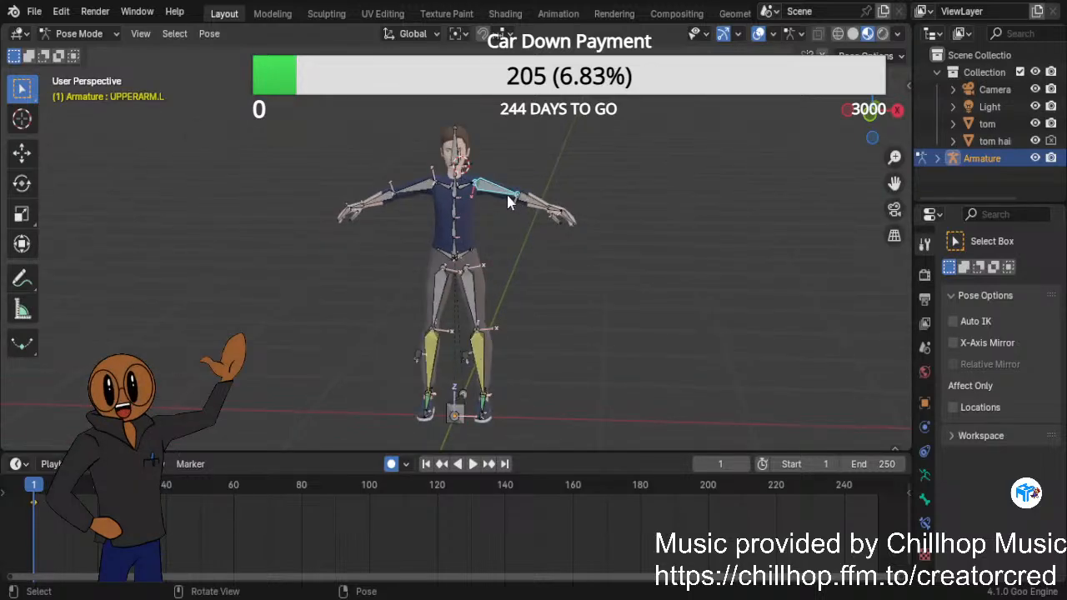
right_click(454, 414)
click(562, 373)
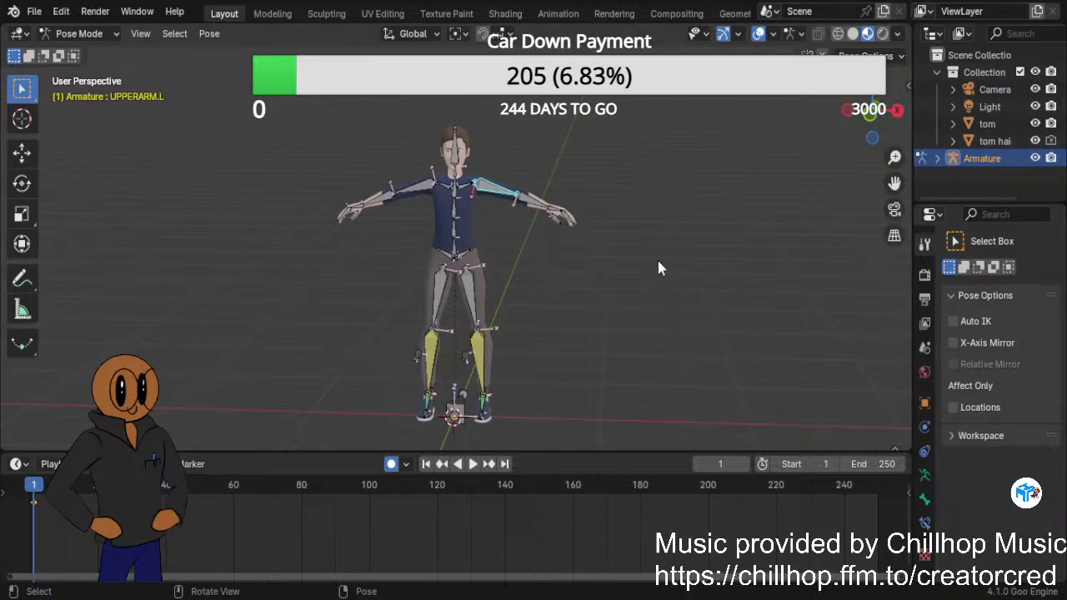
Try rotating the UPPERARM.L bone about the global Z axis with the whole character in view.
key(r)
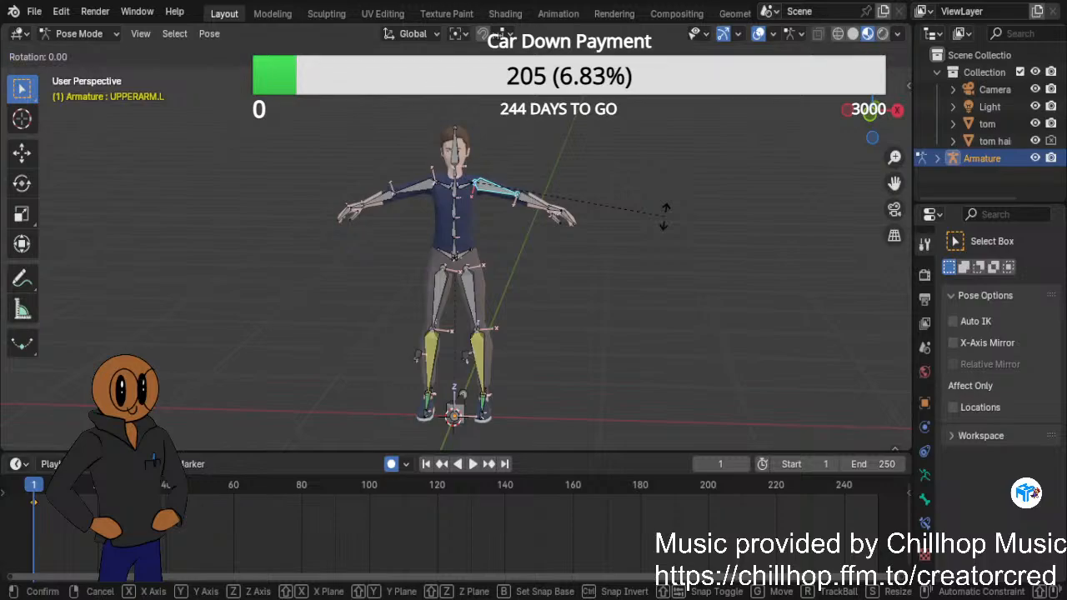
key(z)
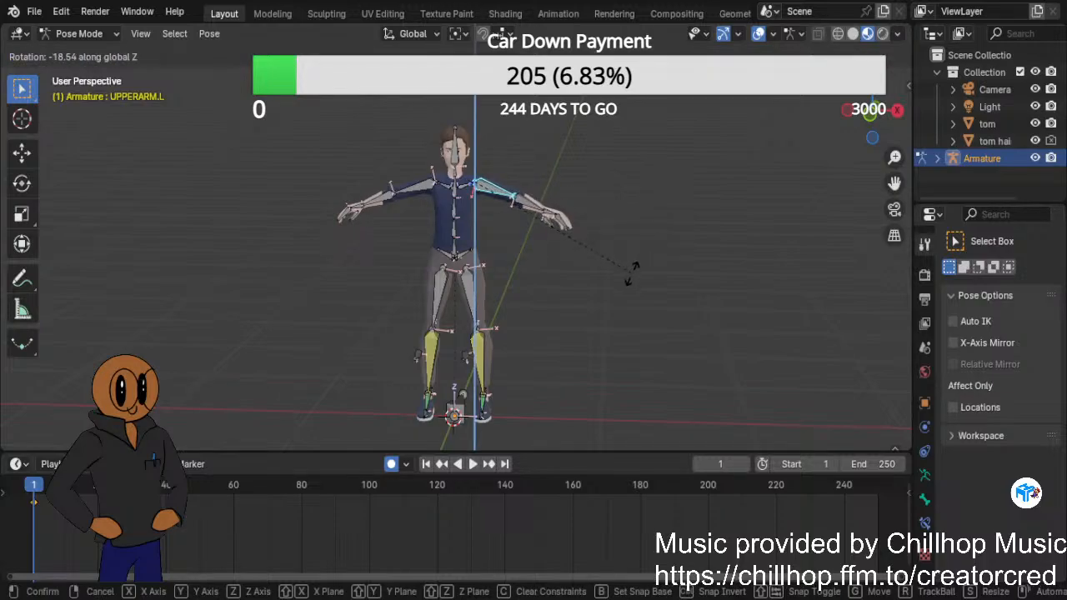
click(695, 220)
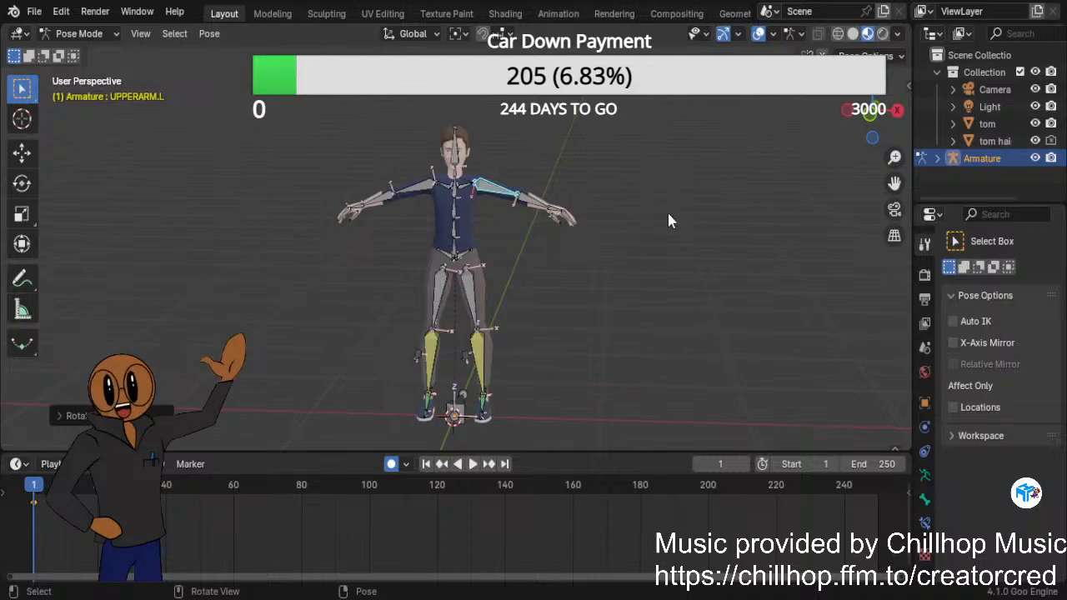
scroll(545, 302, up, 3)
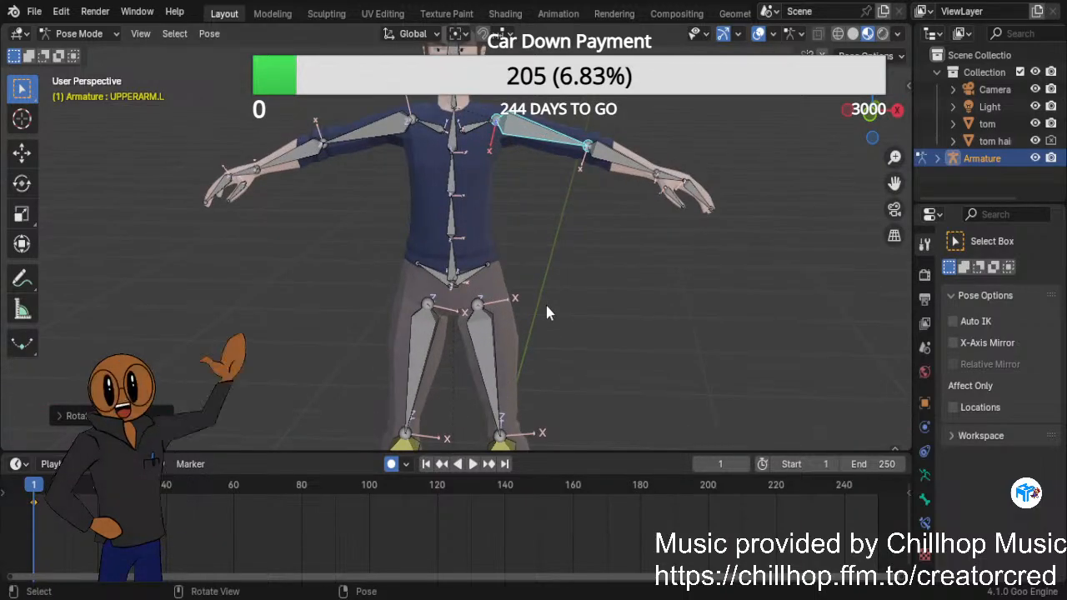
scroll(547, 307, down, 2)
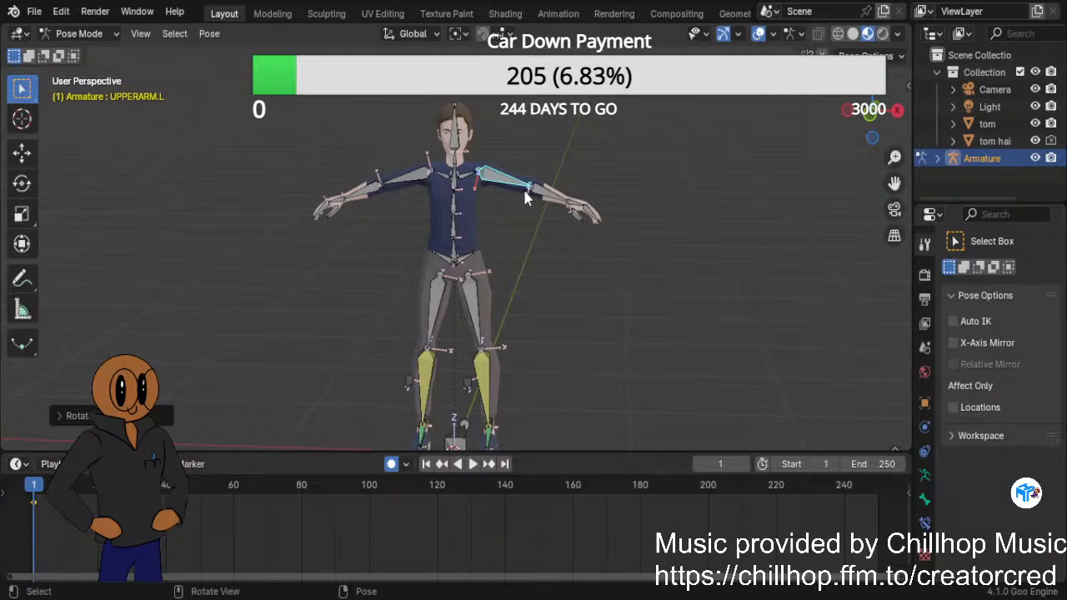
Try rotating the UPPERARM.L bone about the global X axis.
scroll(537, 264, up, 5)
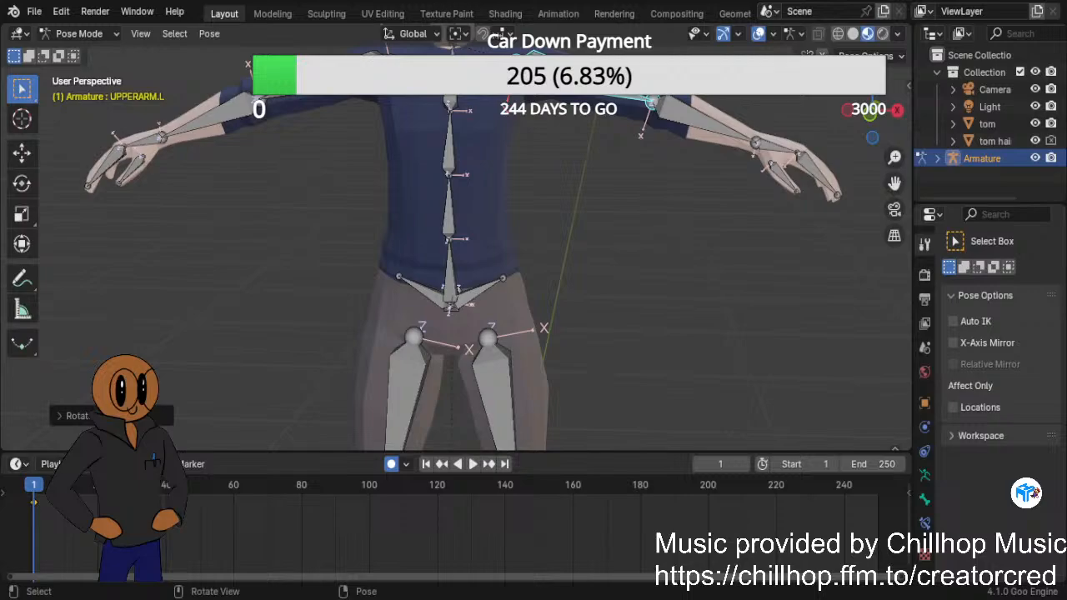
scroll(456, 250, down, 3)
scroll(459, 250, down, 1)
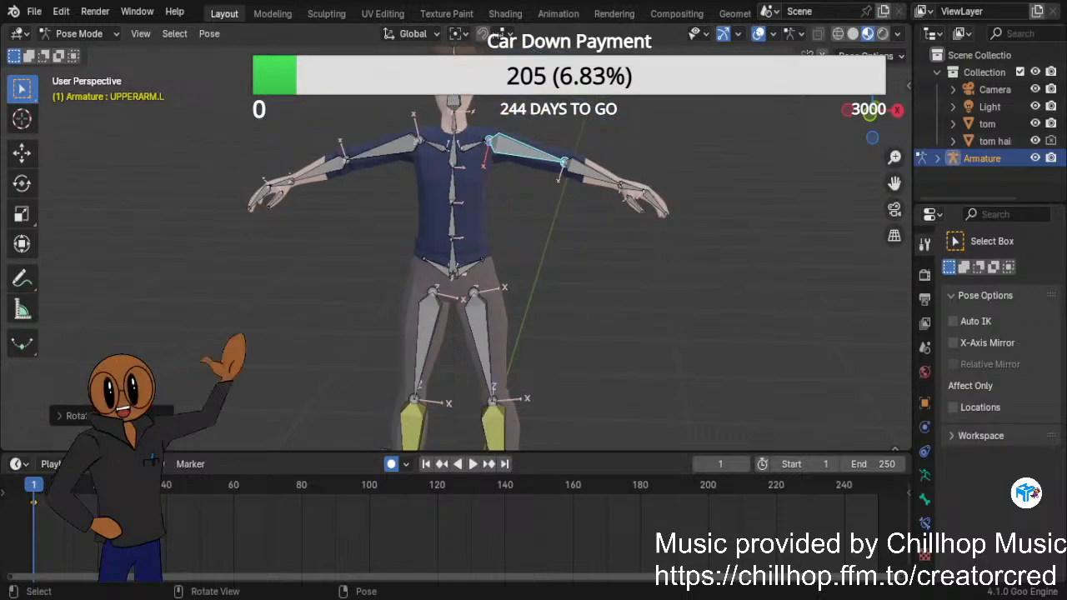
key(r)
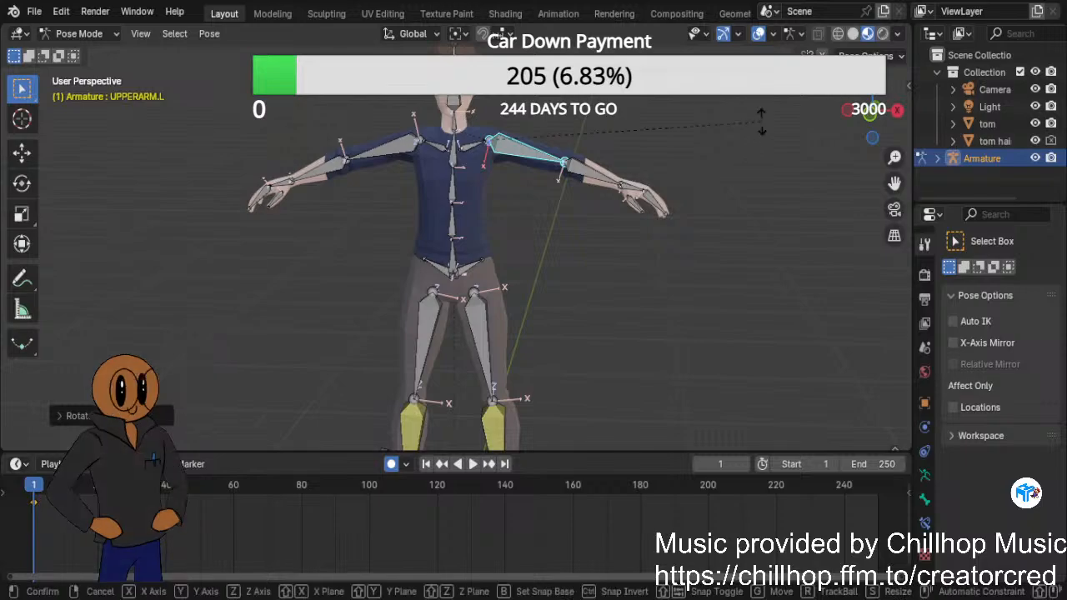
key(x)
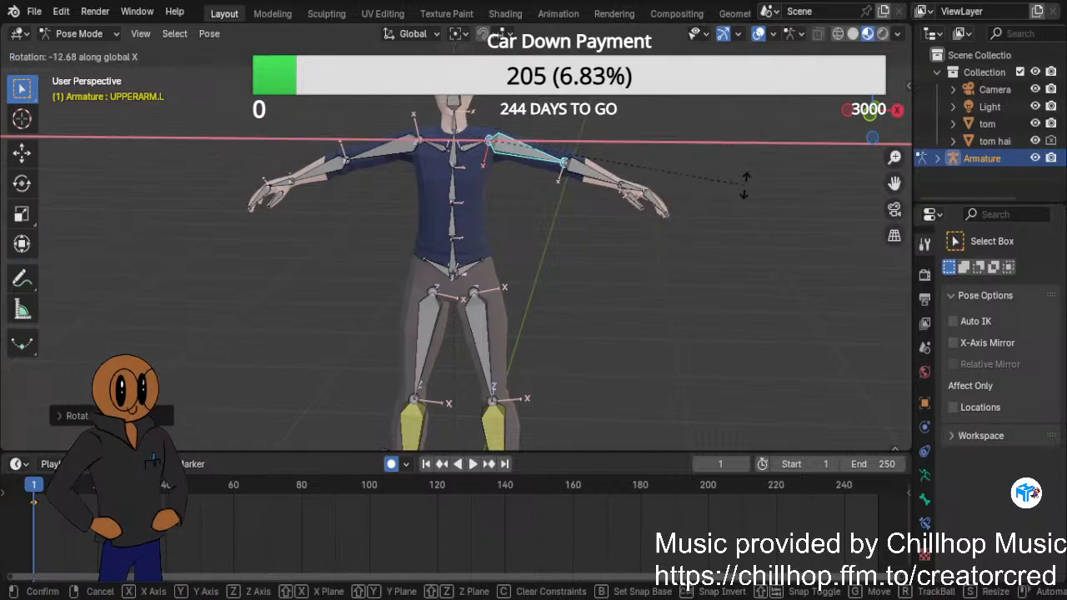
click(746, 146)
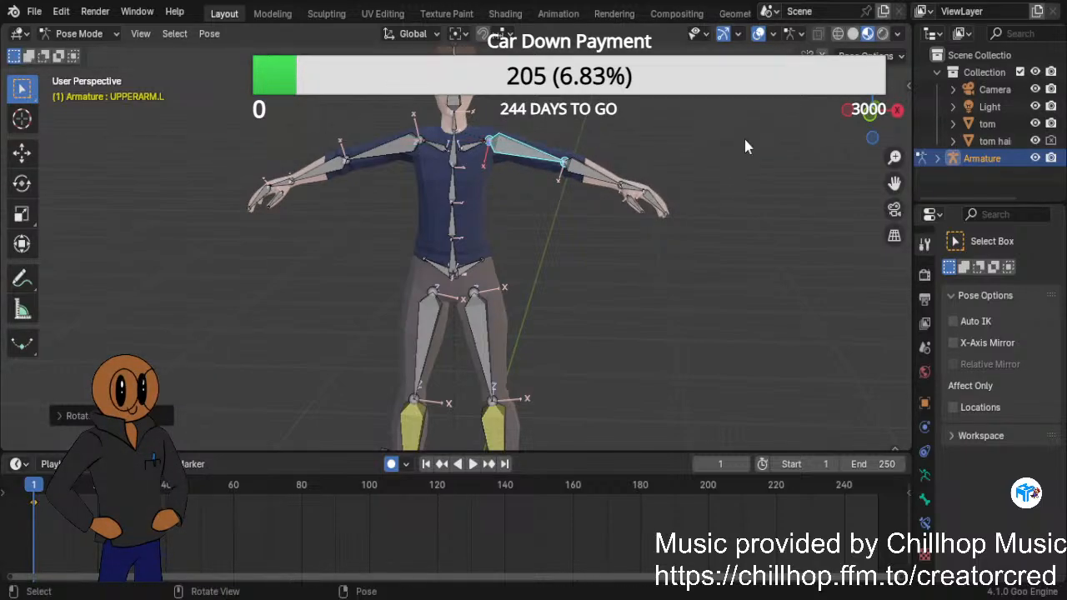
Rotate the UPPERARM.L bone about the global Y axis until the arm hangs down beside the body.
key(r)
key(y)
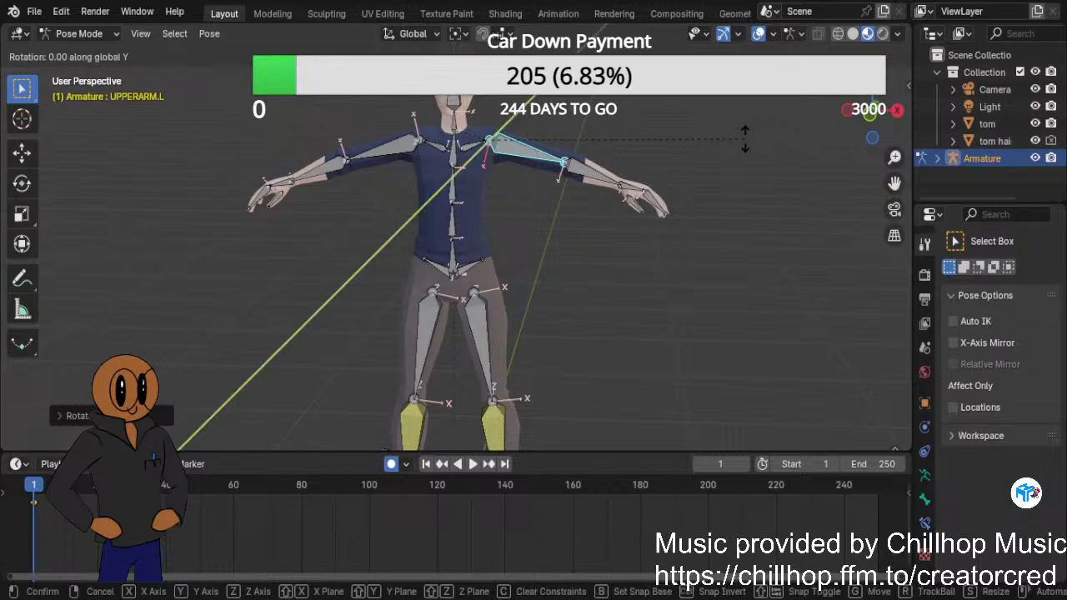
click(595, 381)
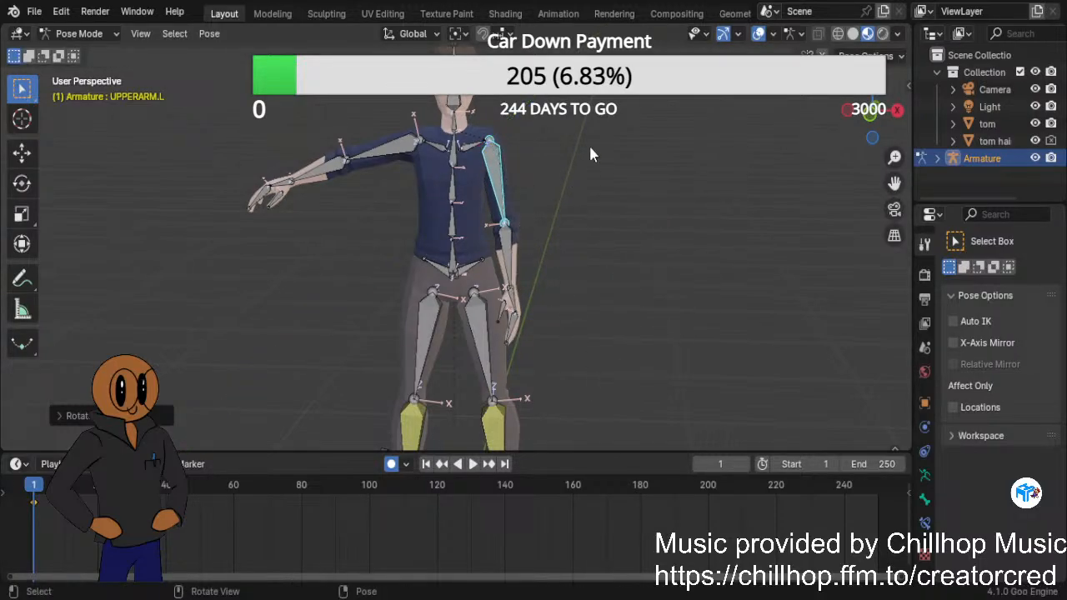
Rotate the UPPERARM.R bone about the global Y axis until the arm hangs down, matching the opposite side.
scroll(587, 154, up, 2)
middle_drag(654, 139, 389, 176)
click(389, 176)
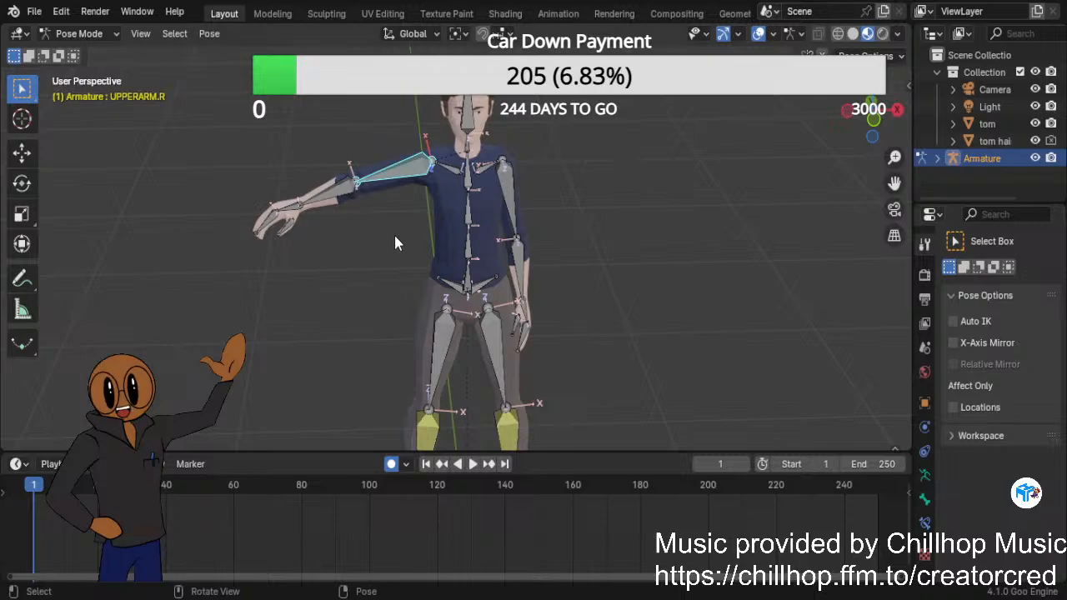
middle_drag(407, 213, 348, 284)
scroll(348, 284, up, 2)
key(r)
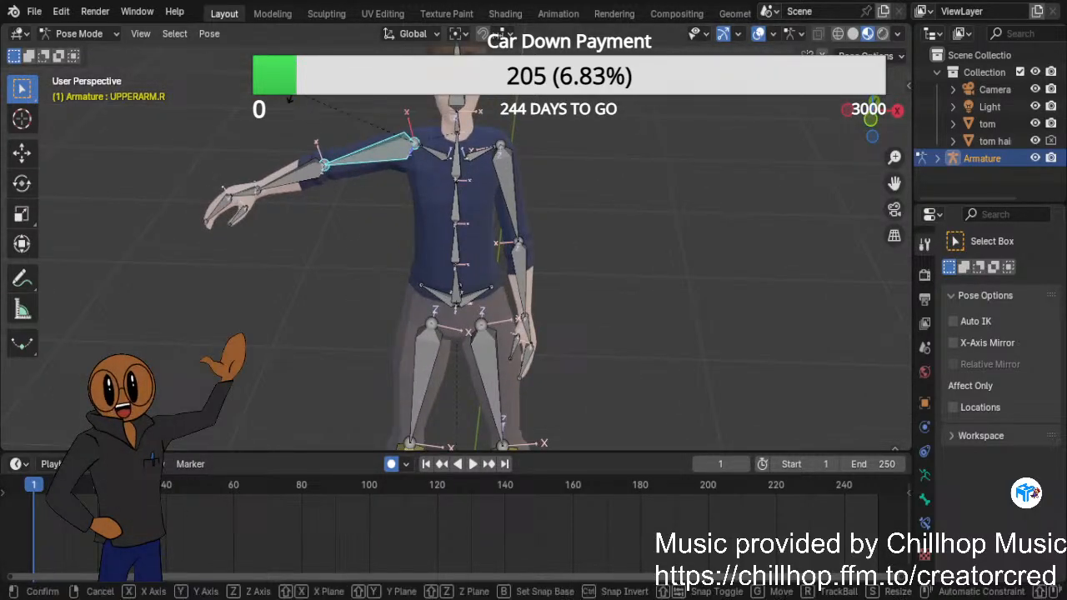
key(y)
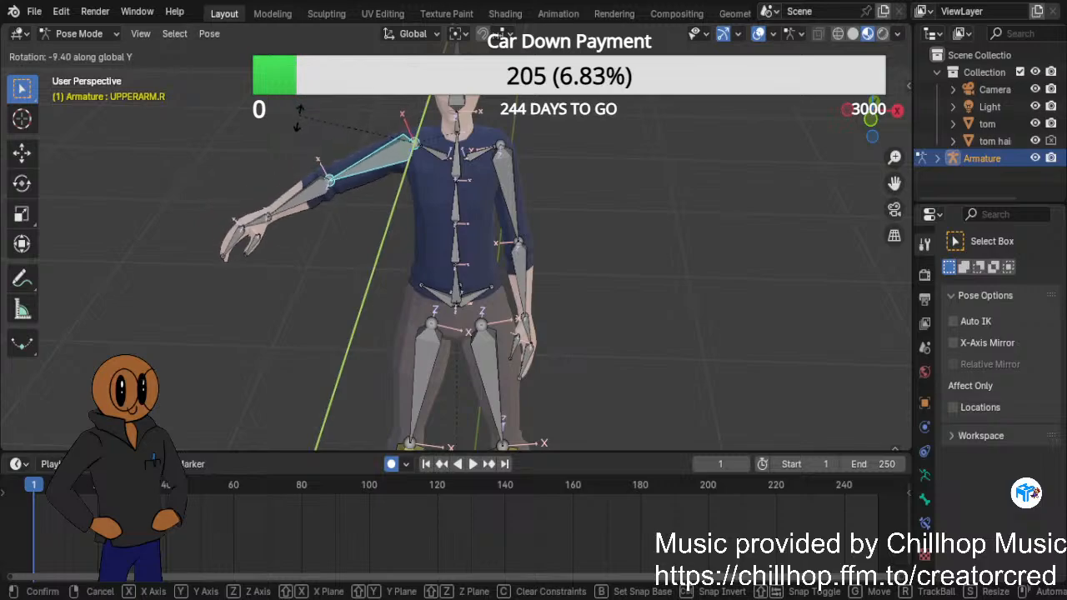
click(339, 215)
Rotate the UPPERARM.L bone slightly outward about the global Y axis, by about -2.8 degrees.
scroll(694, 275, up, 3)
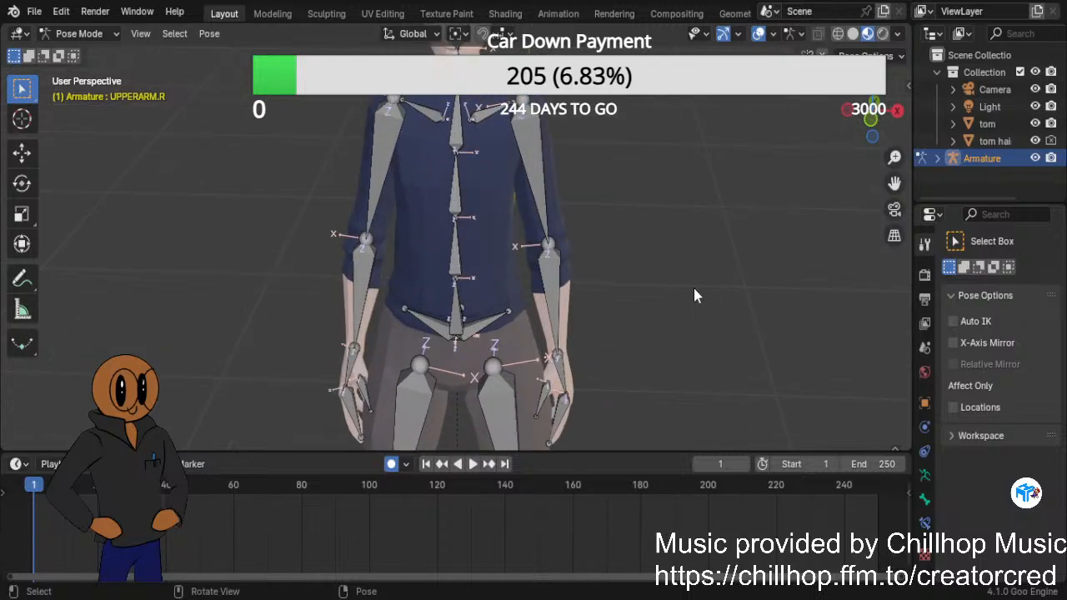
middle_drag(725, 196, 697, 169)
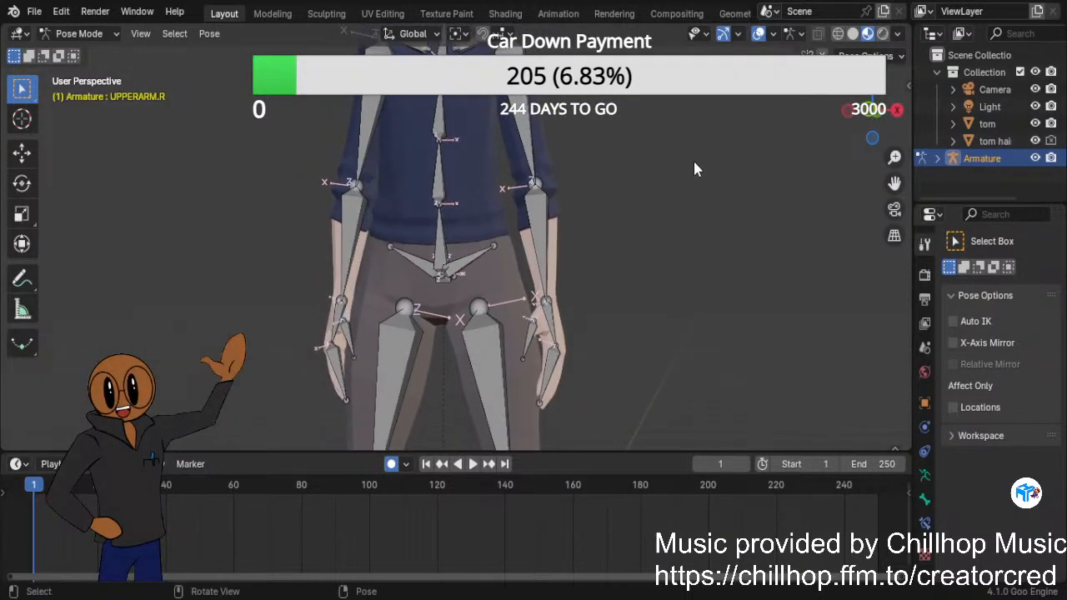
click(532, 140)
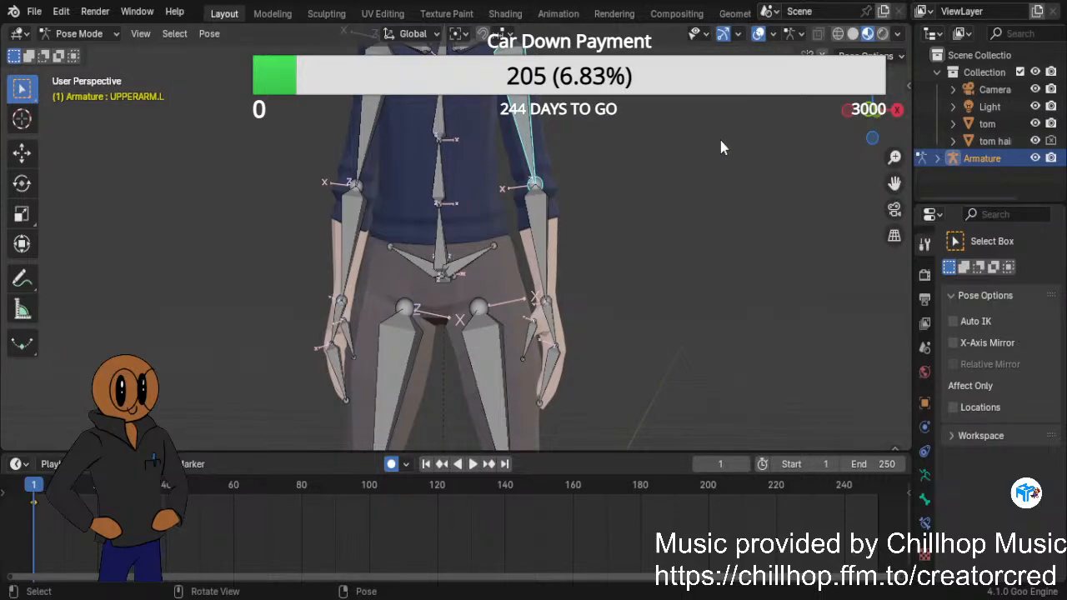
key(r)
key(y)
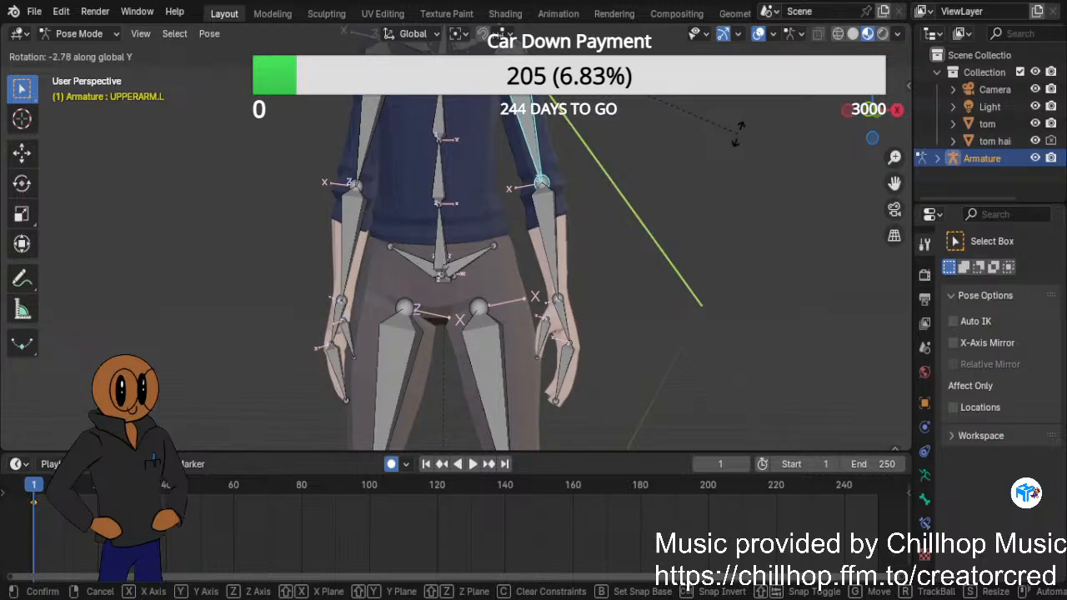
click(739, 140)
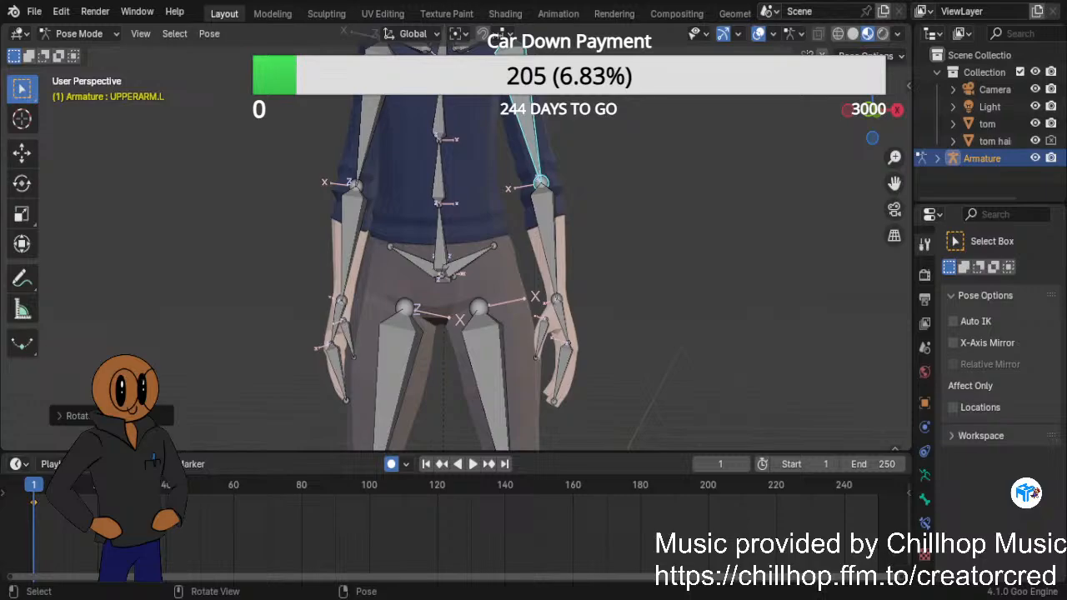
Undo the recent upper-arm rotations until both arms are back in their raised position.
scroll(634, 350, down, 4)
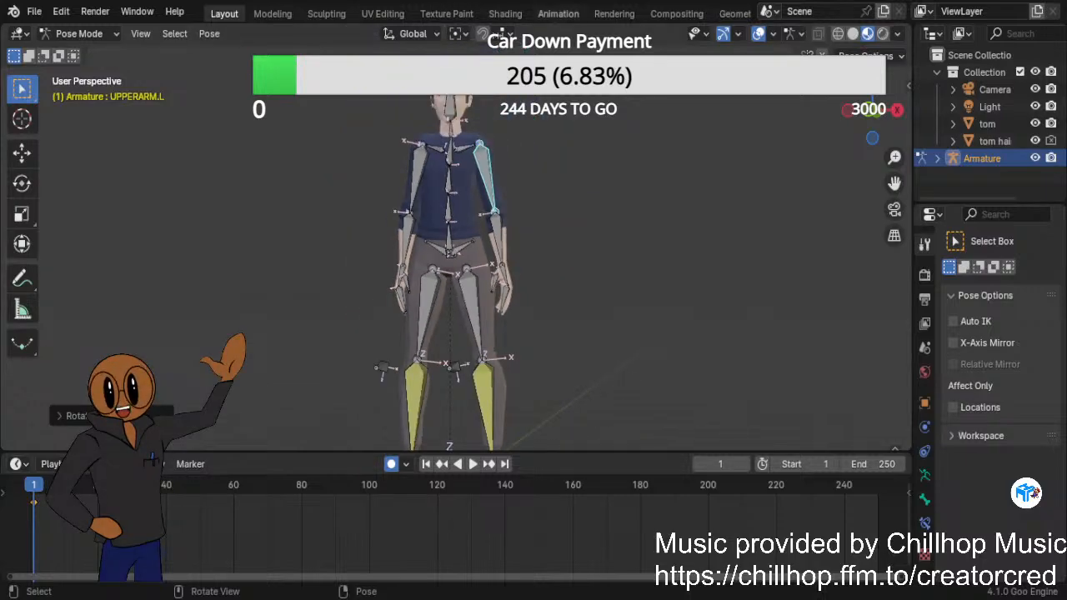
key(ctrl+z)
key(ctrl+z)
key(ctrl+z)
key(ctrl+z)
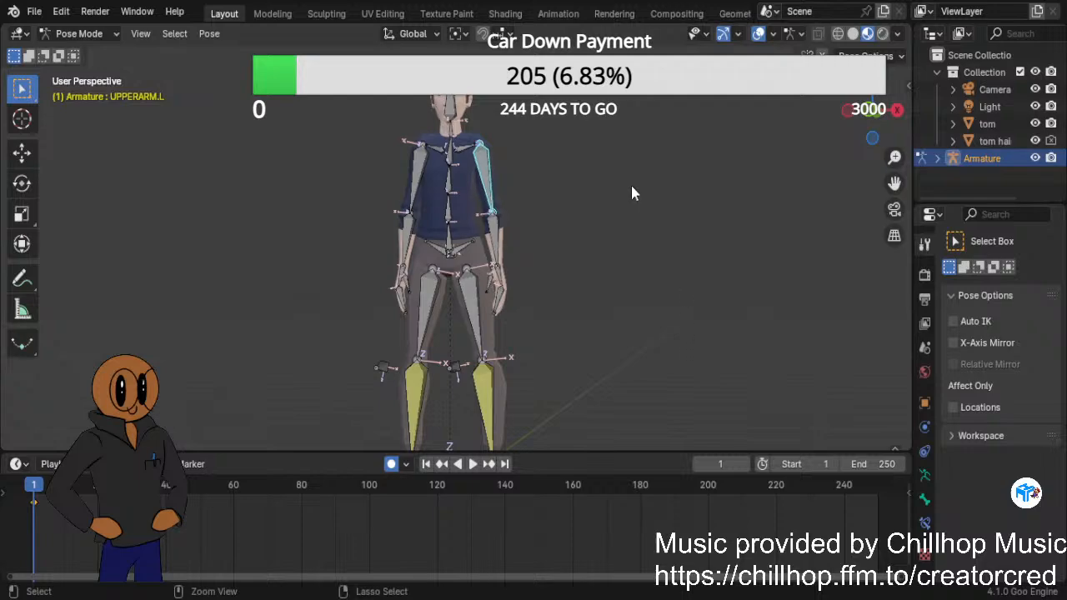
key(ctrl+shift+z)
key(ctrl+shift+z)
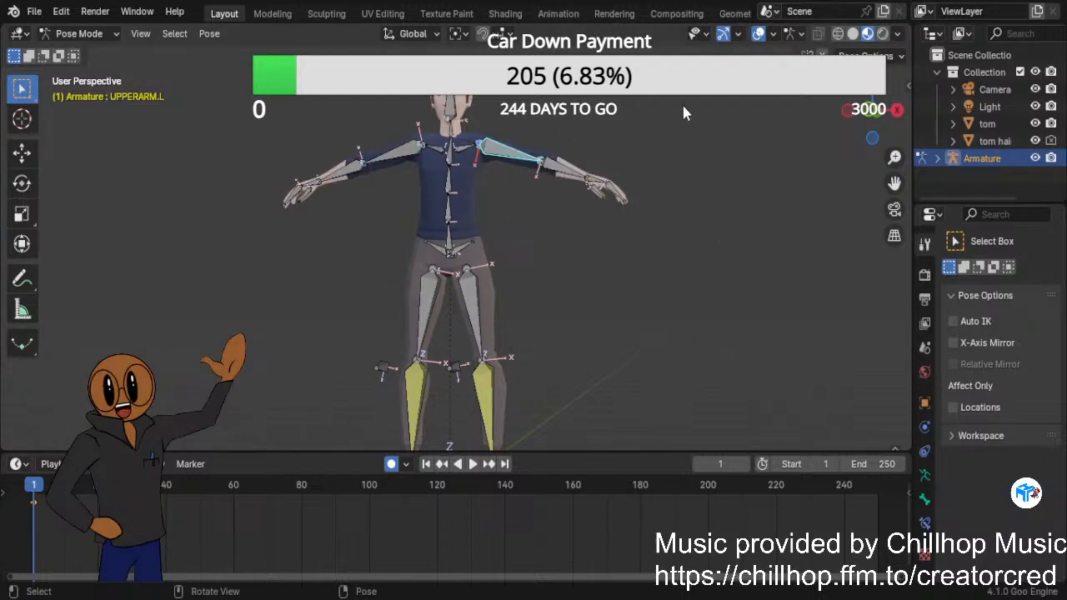
Rotate the UPPERARM.L bone about its local Z axis until the arm hangs down beside the body.
middle_drag(700, 134, 657, 184)
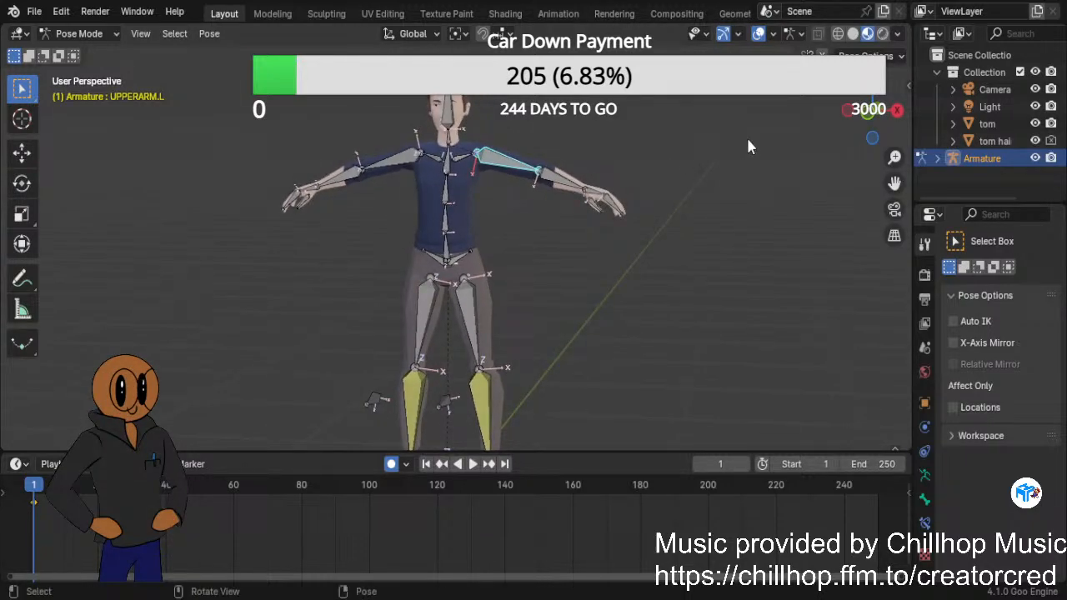
key(r)
key(z)
key(z)
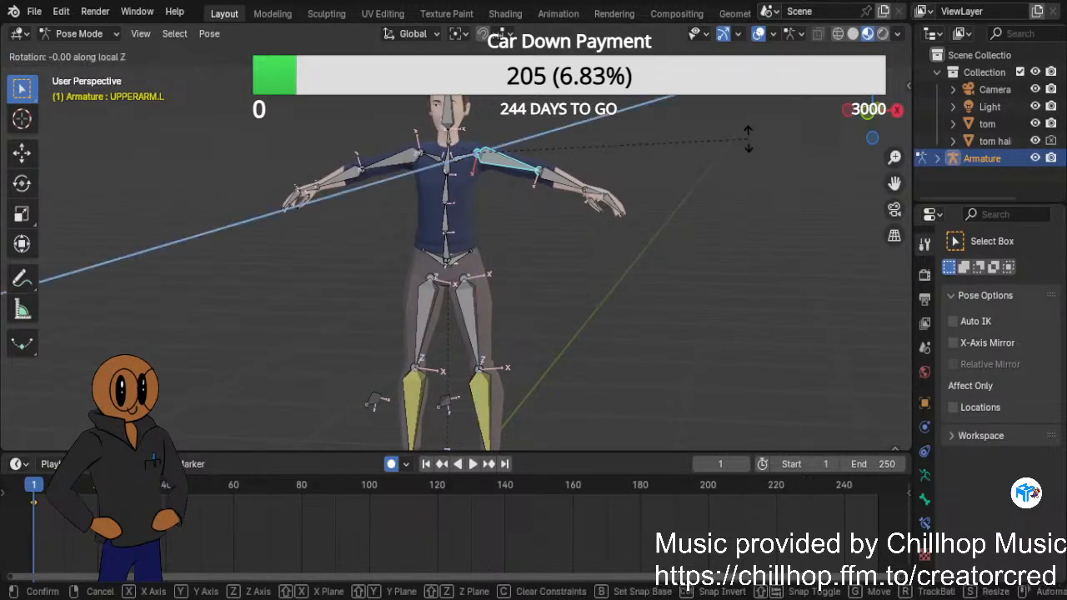
click(582, 346)
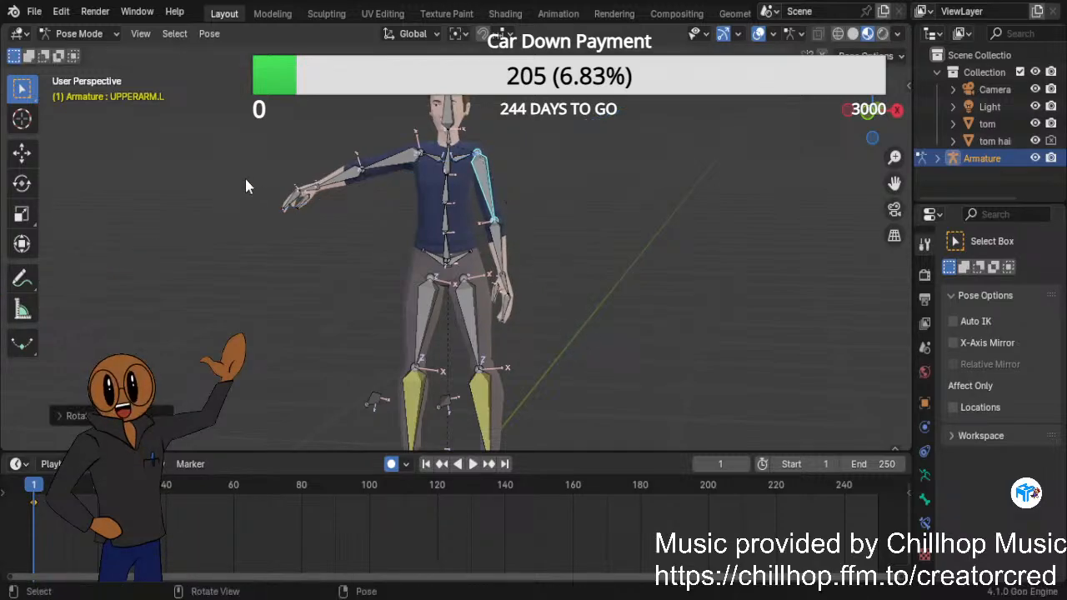
Rotate the UPPERARM.R bone about its local Z axis until the arm hangs down, matching the opposite arm.
click(401, 161)
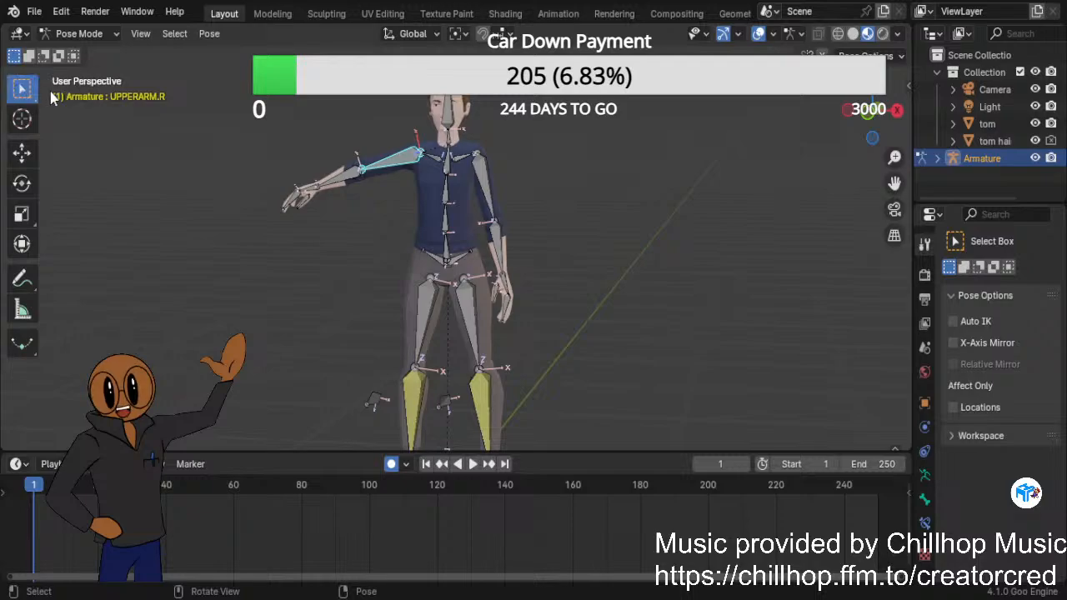
key(r)
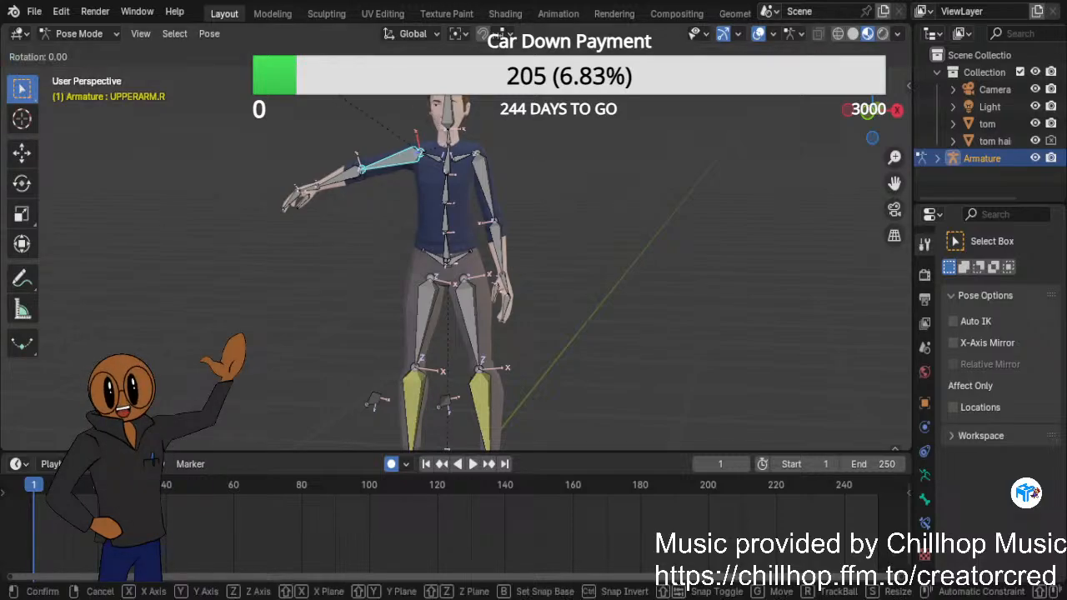
key(z)
key(z)
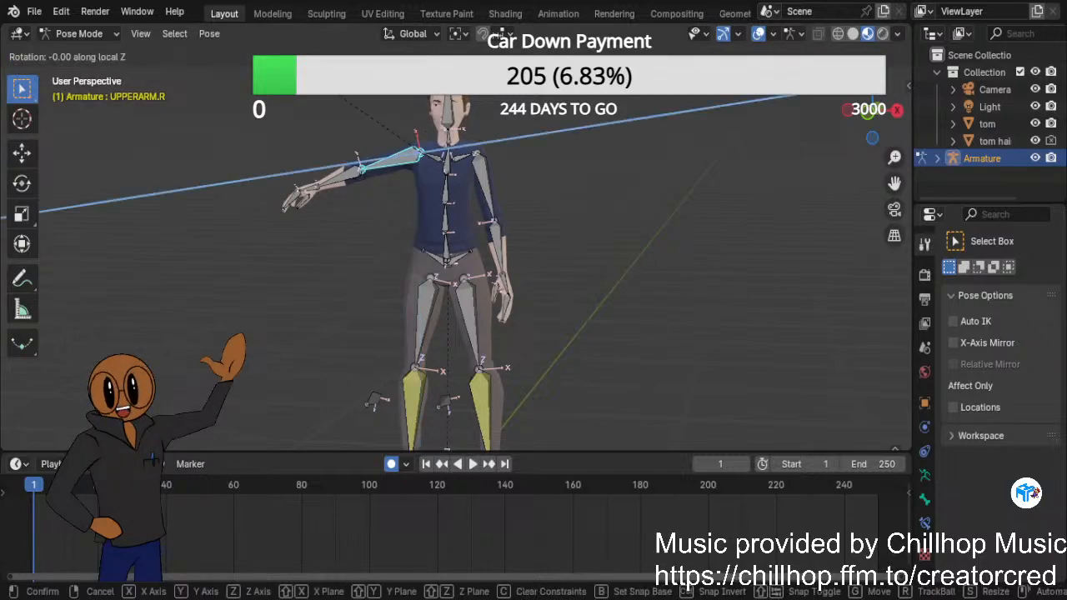
click(370, 183)
scroll(642, 248, up, 5)
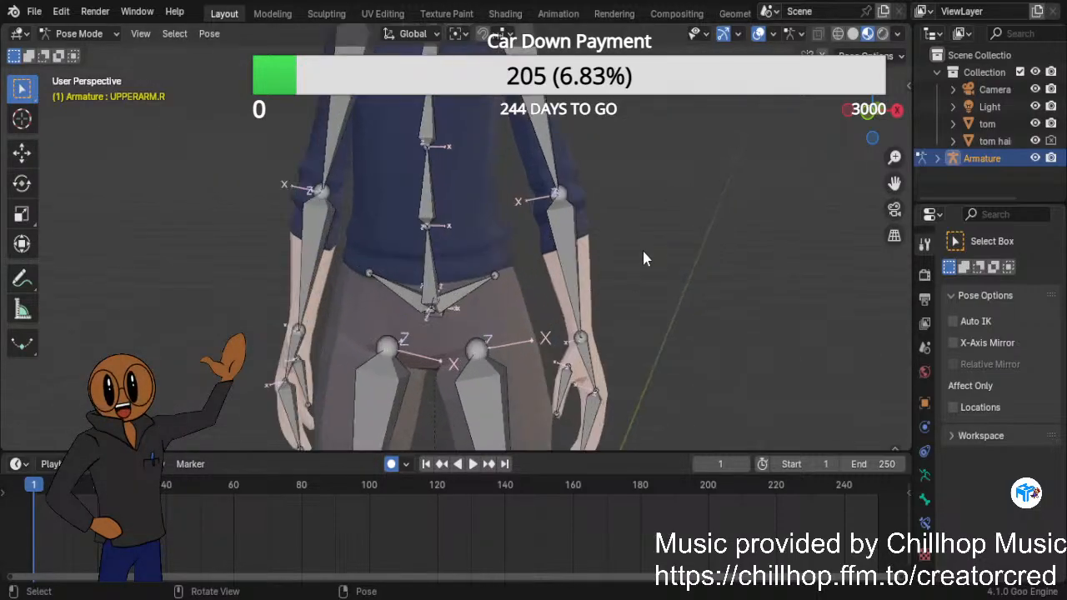
middle_drag(663, 238, 692, 312)
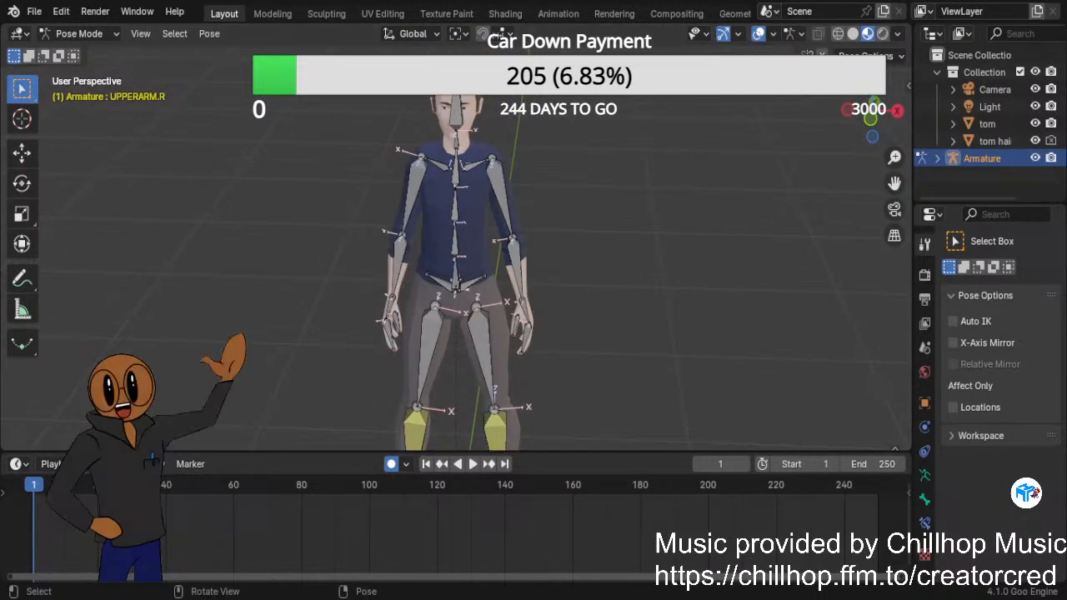
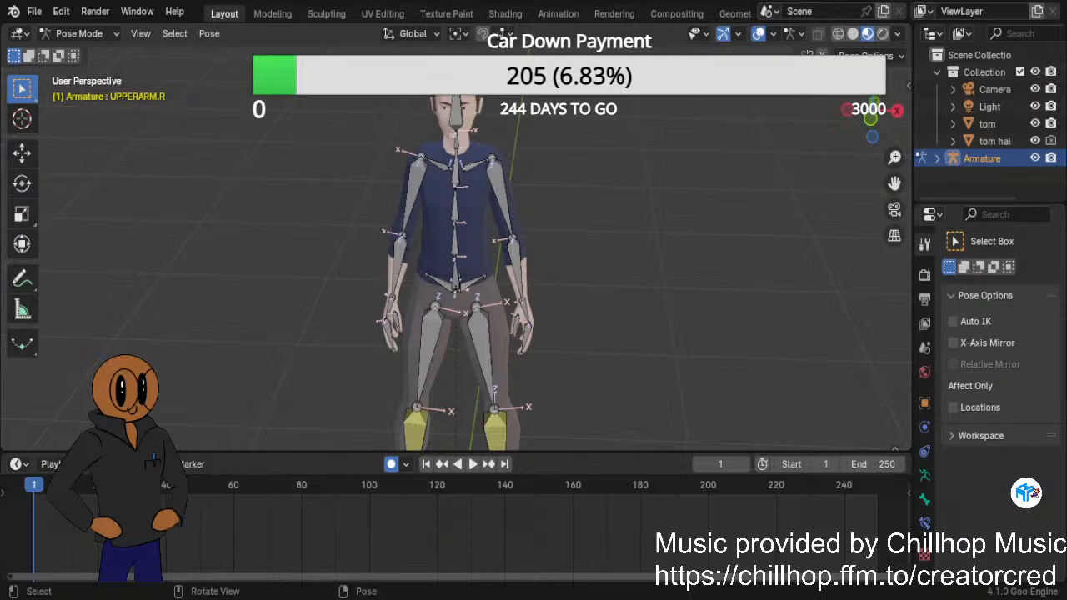
Try moving the HIP CONTROLLER.R bone behind the character along the global Y axis.
middle_drag(601, 259, 454, 254)
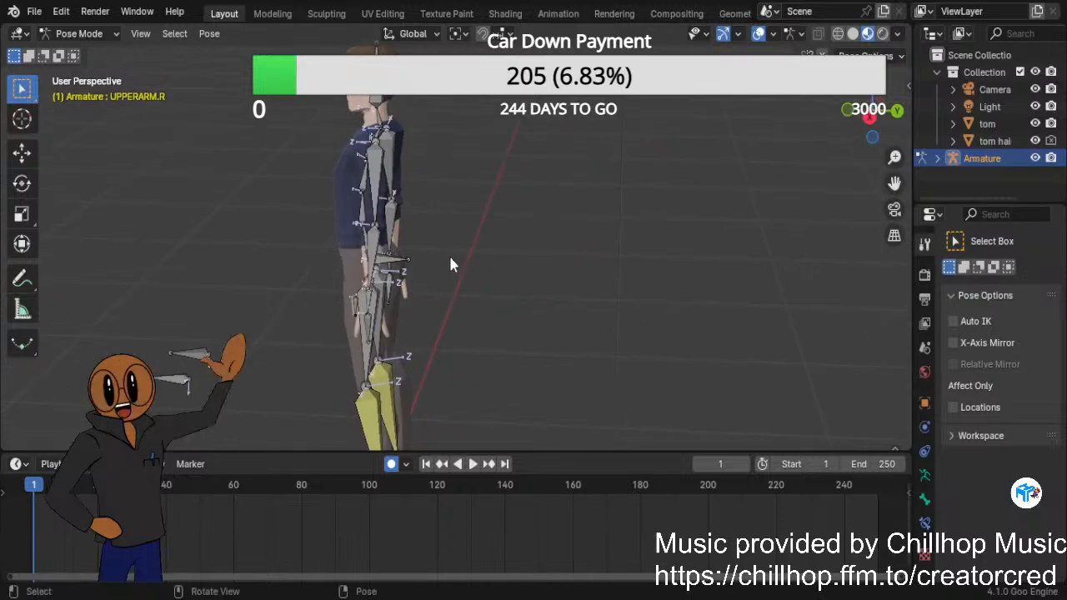
click(401, 265)
click(390, 265)
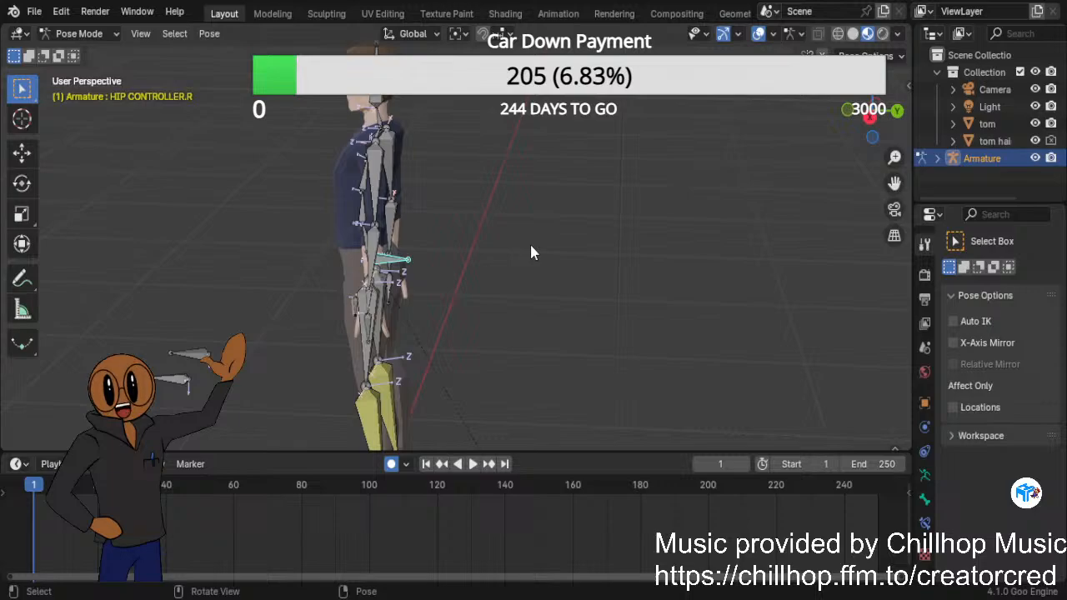
key(g)
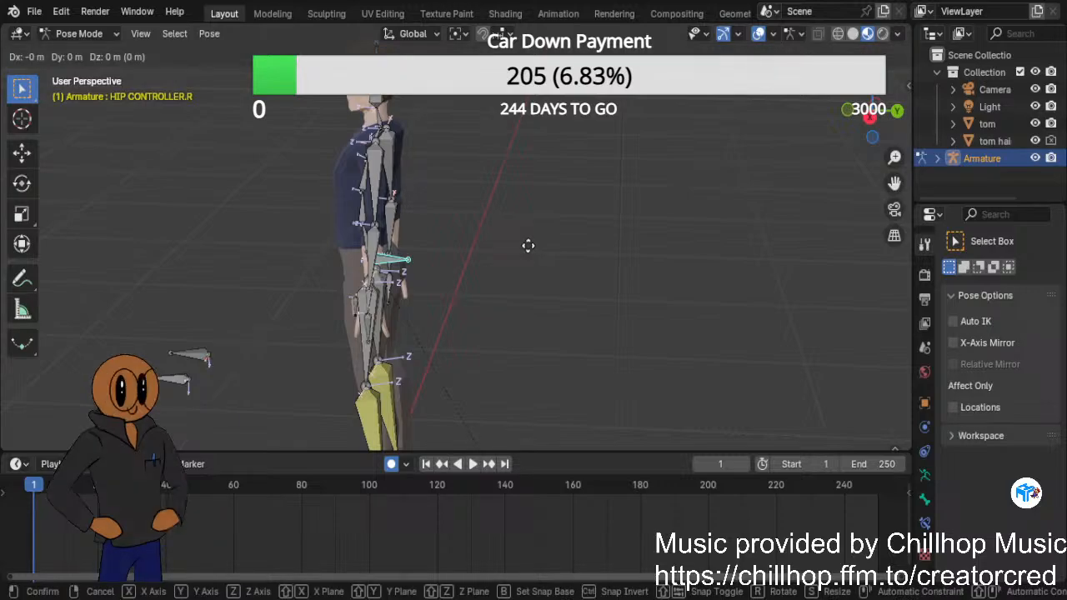
key(y)
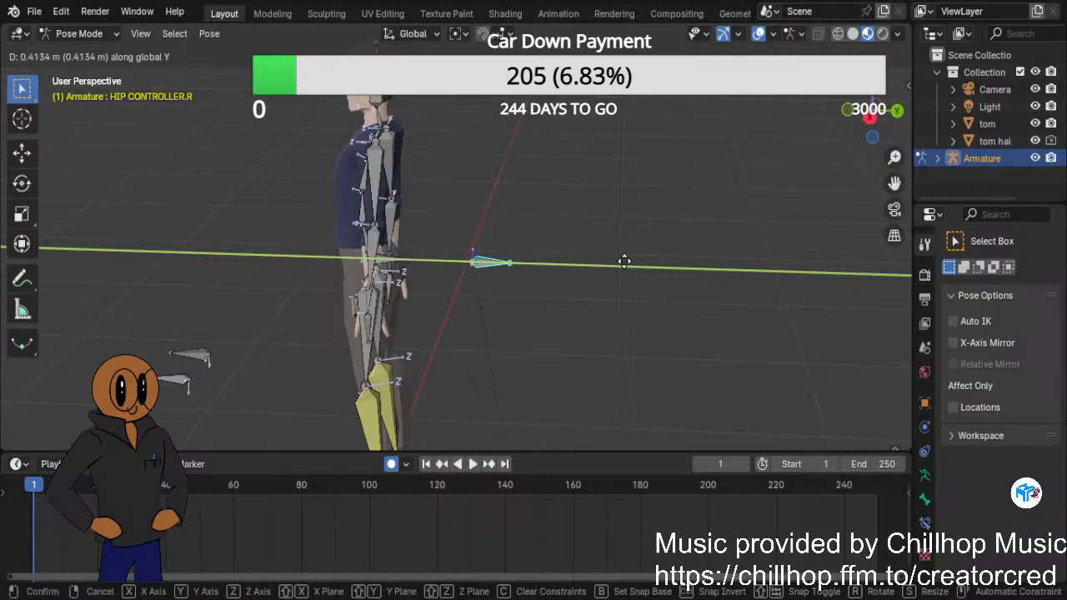
right_click(590, 262)
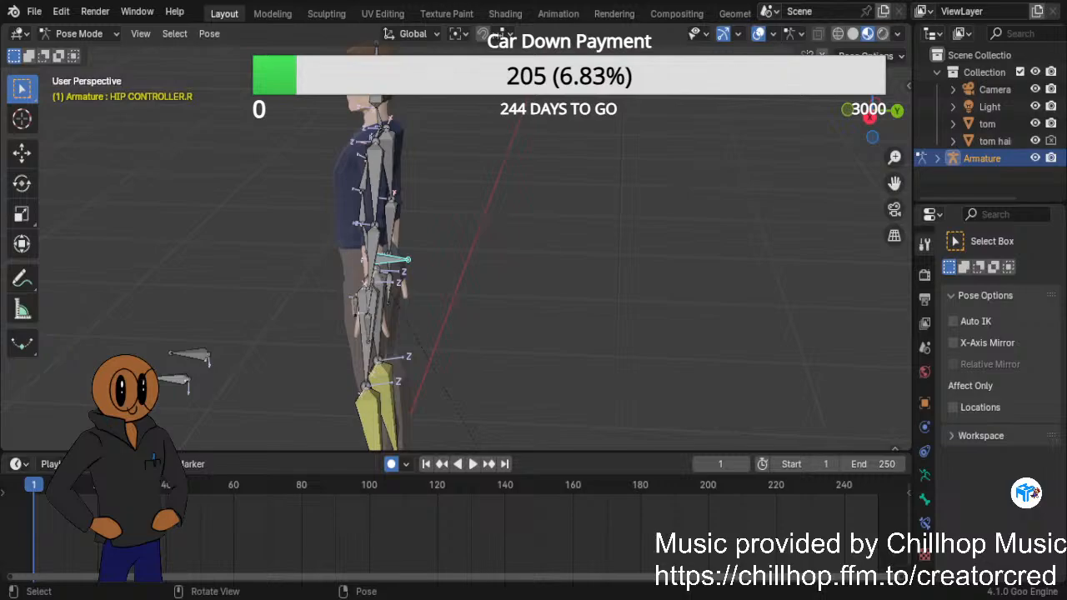
Switch the viewport to solid shading and move the HIP CONTROLLER.R bone behind the hips along the global Y axis.
scroll(457, 242, up, 5)
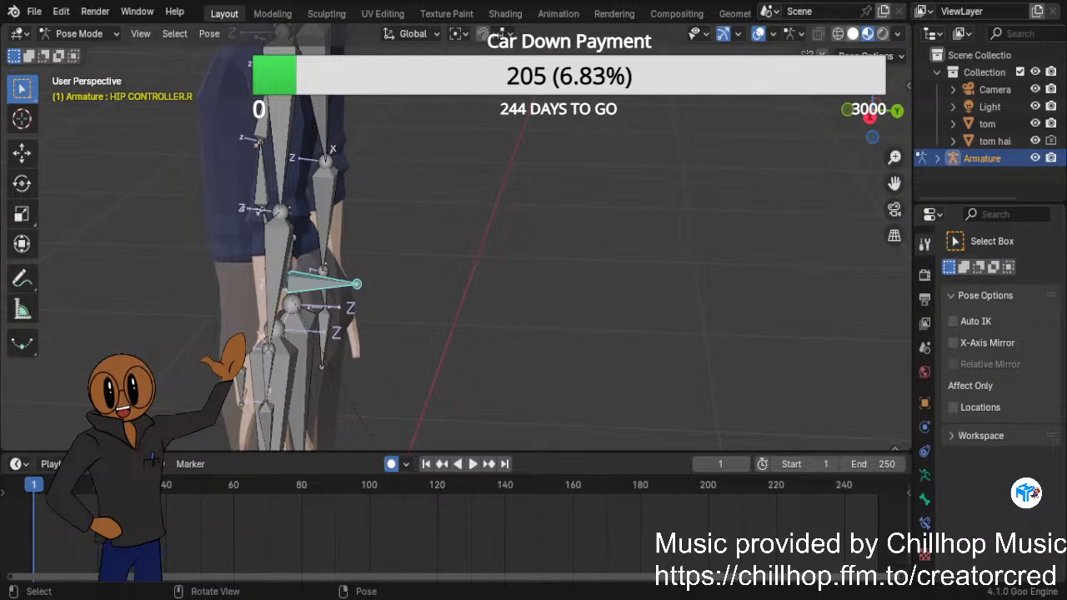
click(853, 34)
middle_drag(492, 318, 471, 310)
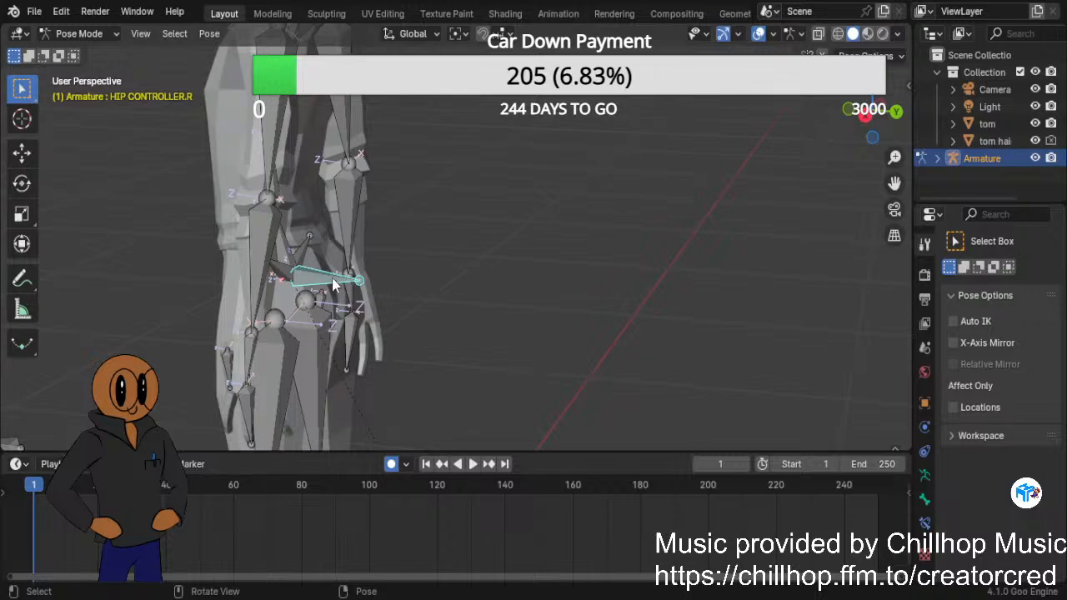
key(g)
key(y)
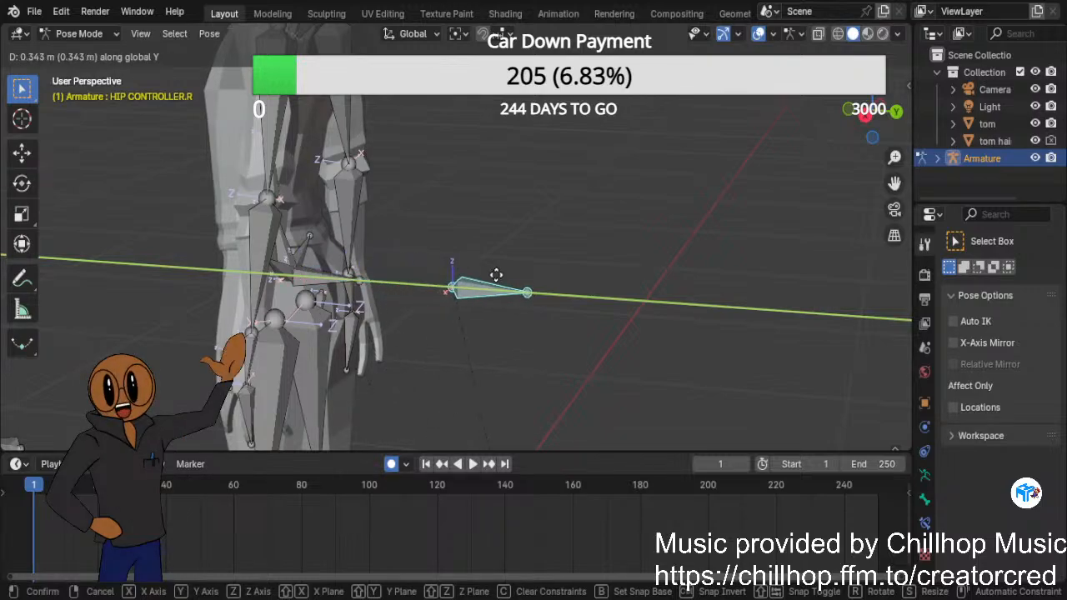
scroll(283, 380, up, 4)
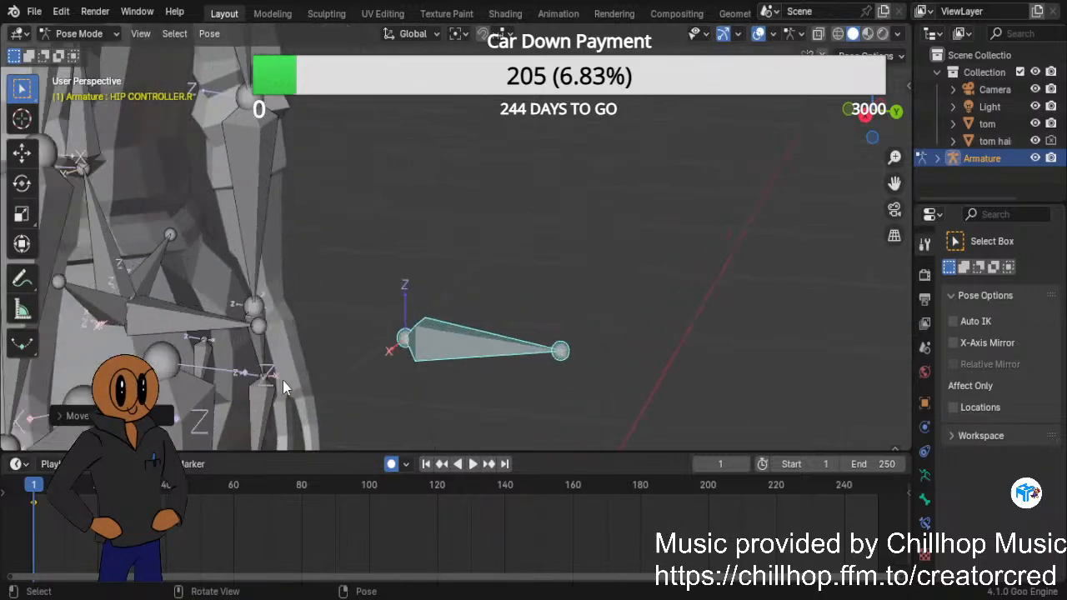
scroll(391, 362, down, 6)
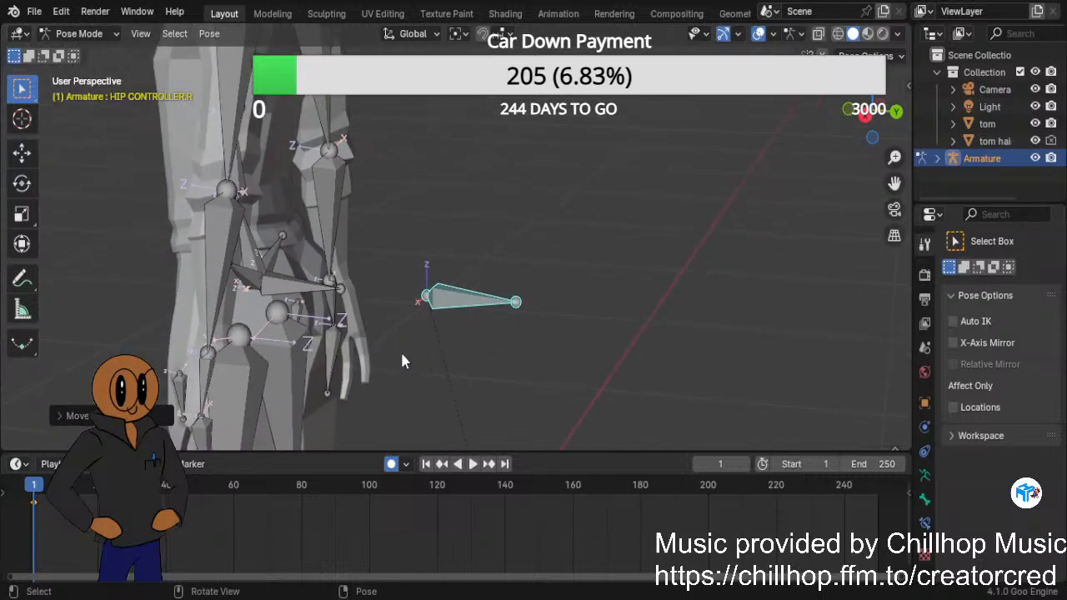
scroll(413, 359, up, 3)
scroll(417, 358, up, 3)
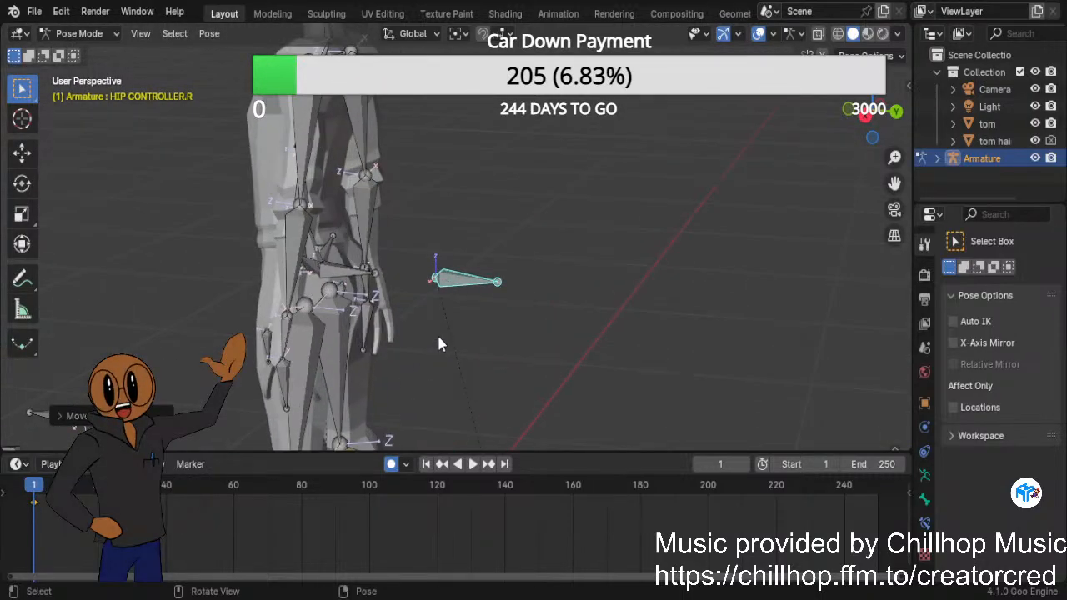
scroll(441, 325, up, 1)
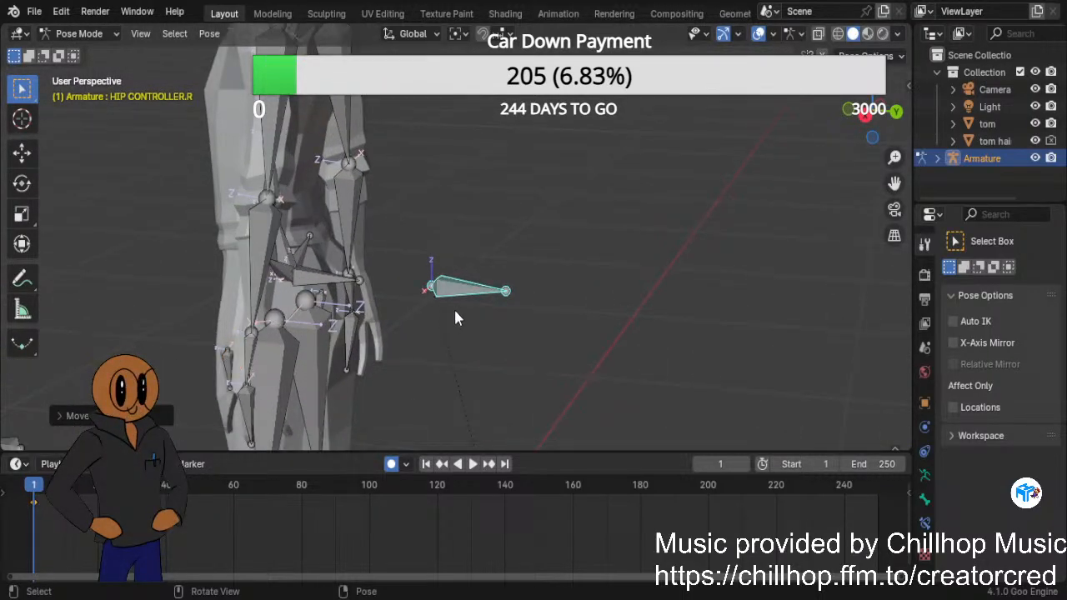
Move the HIP CONTROLLER.L bone backward about 0.02 m along the global Y axis.
click(354, 281)
key(g)
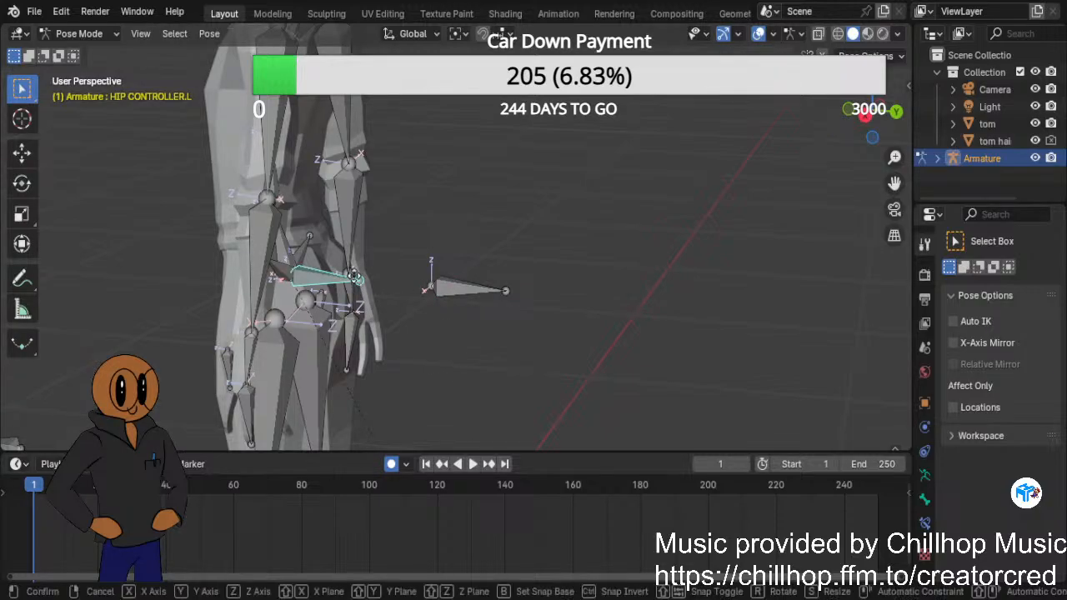
key(y)
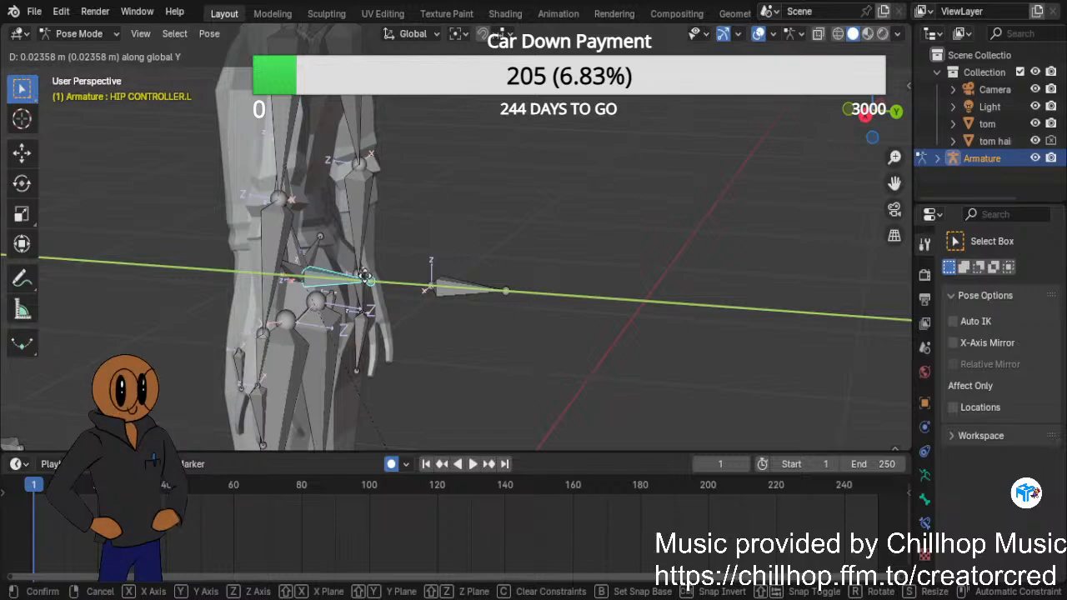
click(367, 280)
scroll(333, 354, down, 5)
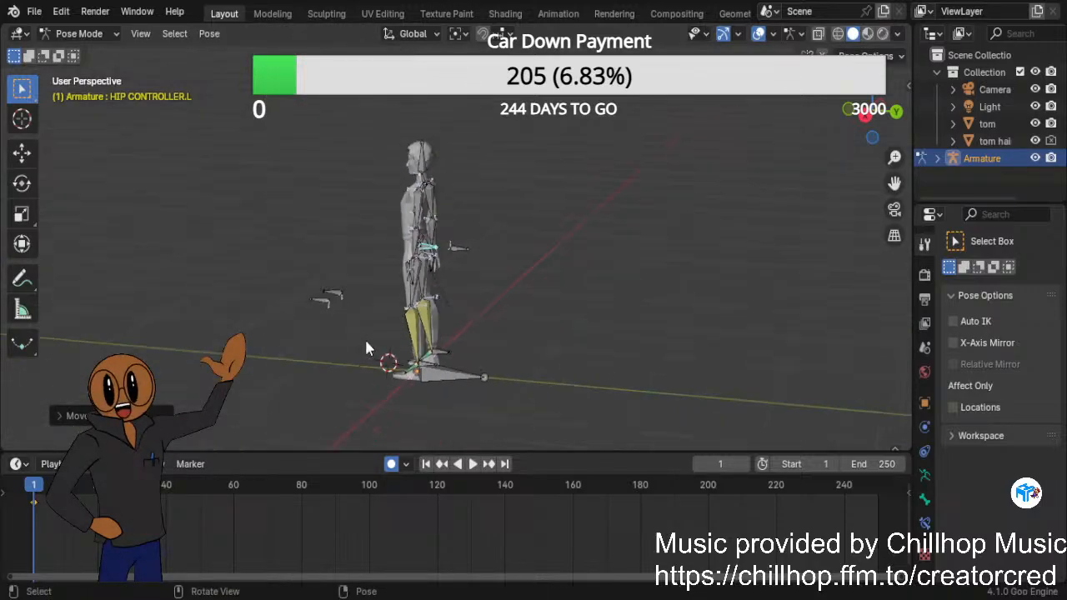
Return the viewport to material preview shading and inspect the posed character and hip controllers from the side.
scroll(334, 357, up, 3)
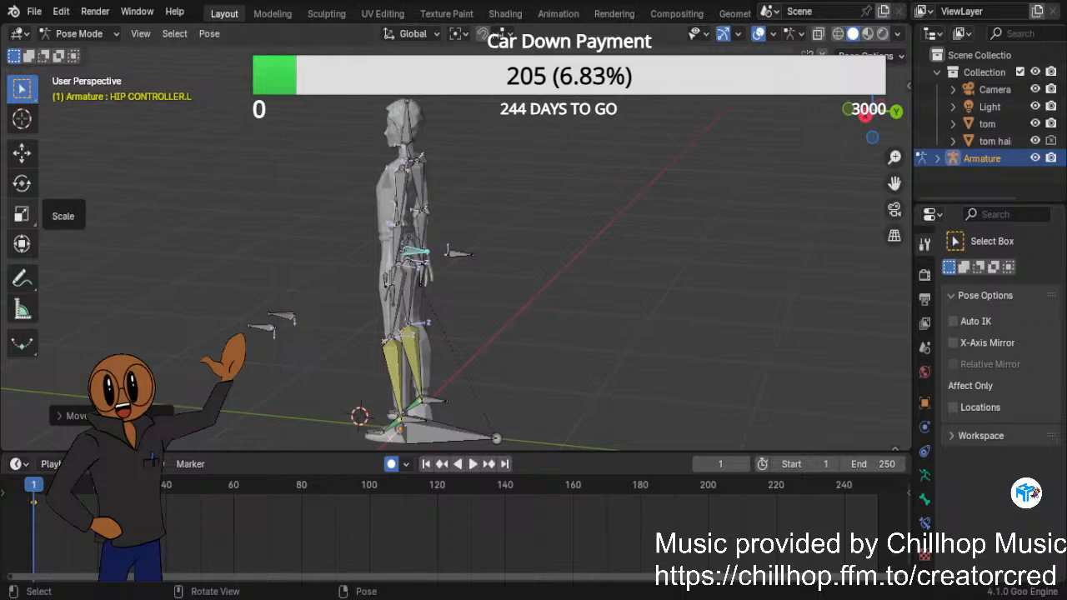
mouse_move(233, 238)
middle_down()
mouse_move(386, 265)
mouse_move(319, 239)
middle_up()
click(868, 33)
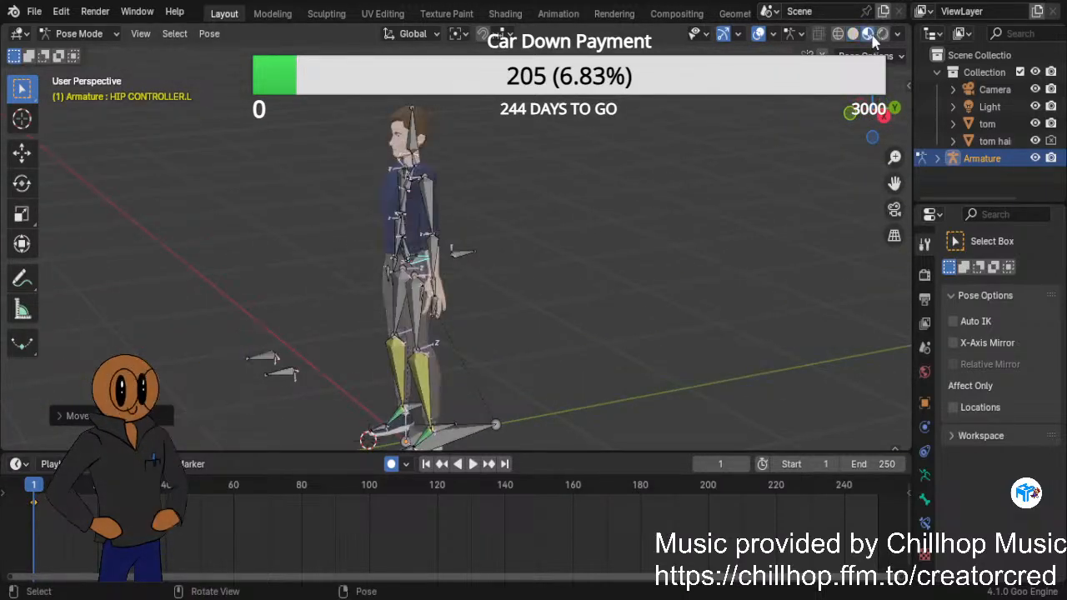
scroll(576, 309, up, 5)
mouse_move(651, 266)
middle_down()
mouse_move(562, 267)
mouse_move(650, 276)
middle_up()
scroll(634, 270, down, 5)
scroll(626, 258, down, 1)
scroll(622, 271, up, 4)
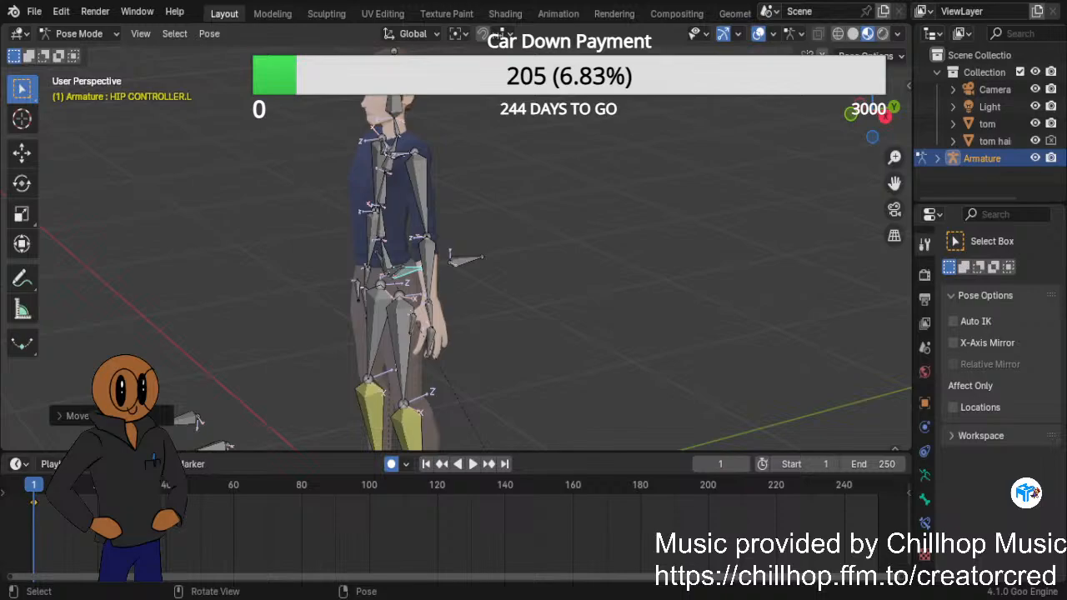
Rotate the SPINE3 bone by about -1.6 degrees as seen from the character's side.
scroll(556, 174, up, 2)
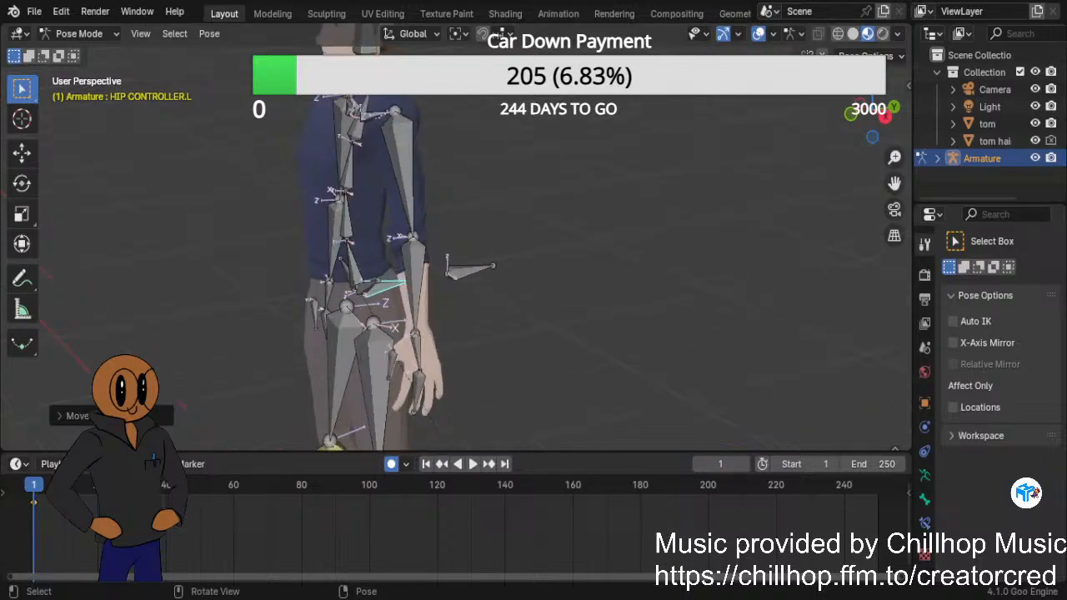
middle_drag(557, 174, 517, 175)
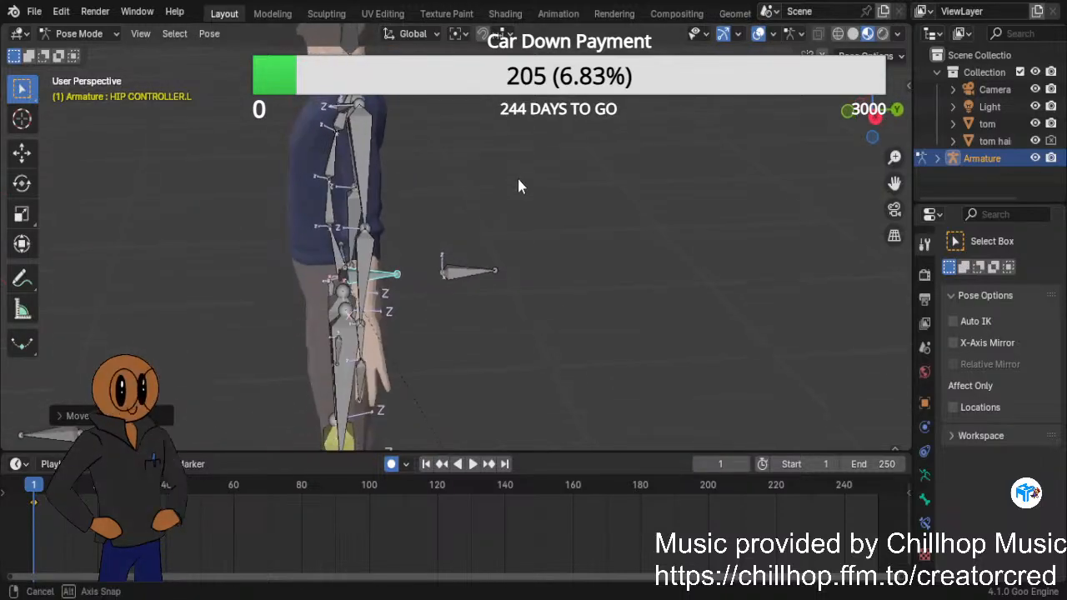
click(333, 160)
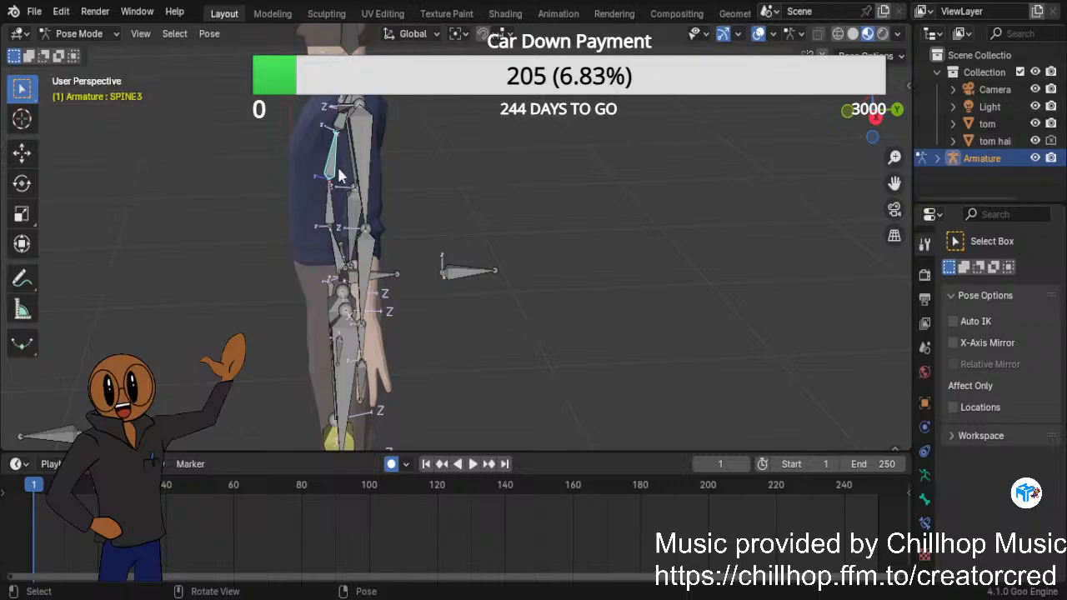
key(r)
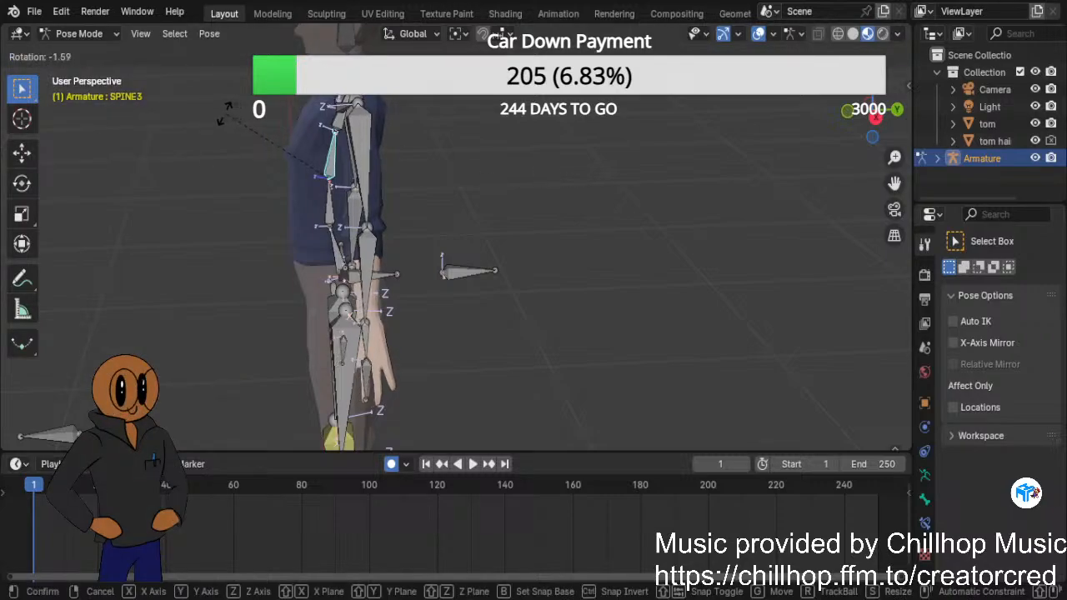
click(215, 107)
Tilt the HEAD bone back by about 4 degrees as seen from the character's side.
middle_drag(392, 250, 441, 267)
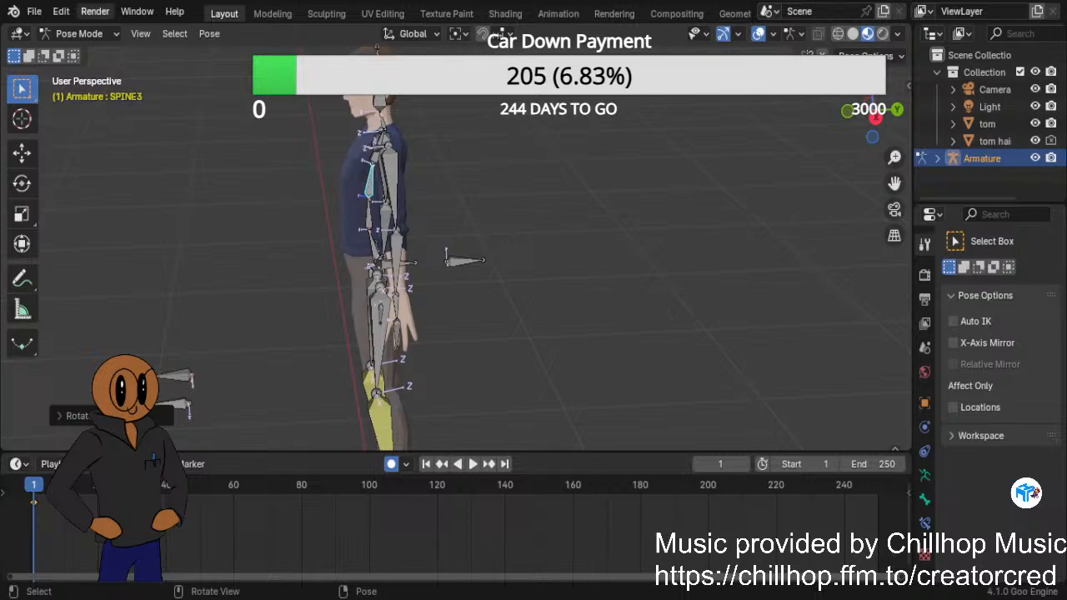
click(379, 102)
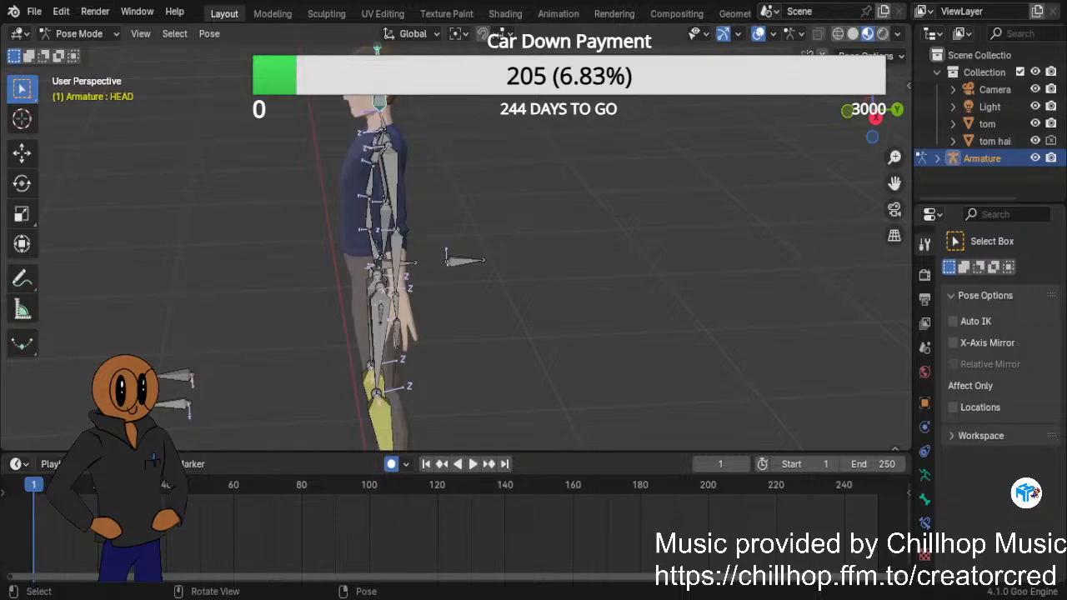
key(r)
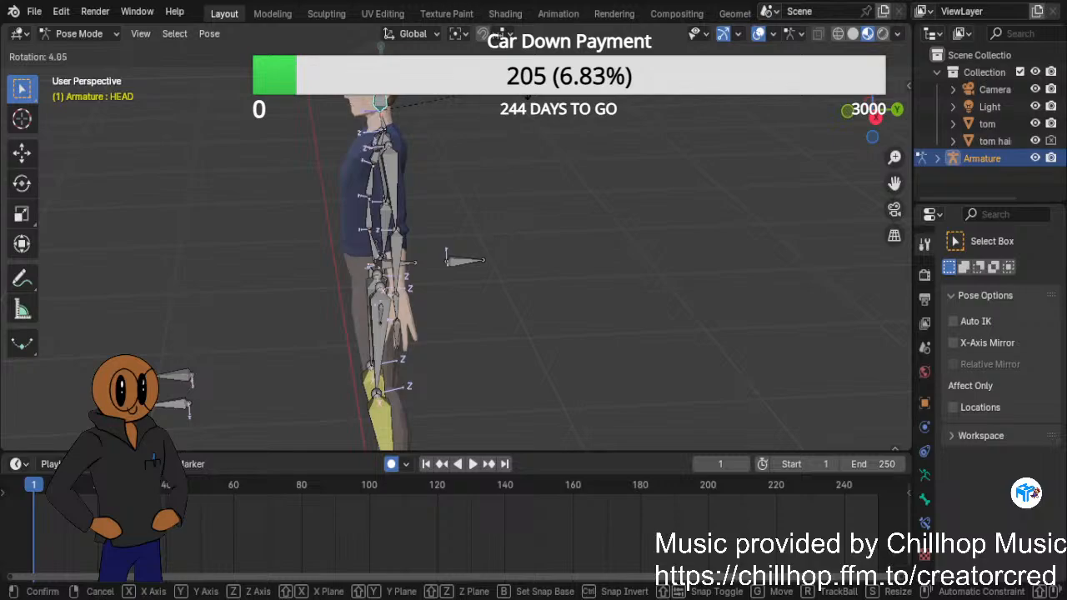
key(Return)
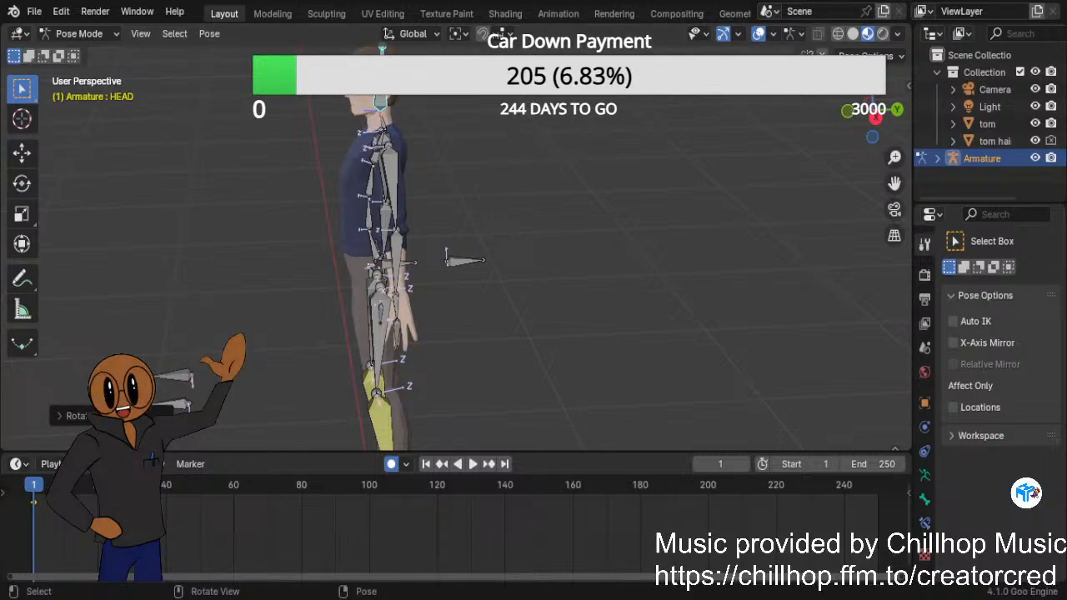
Swing the UPPERARM.L bone forward by rotating it about 7.6 degrees around its local X axis.
middle_drag(379, 250, 263, 259)
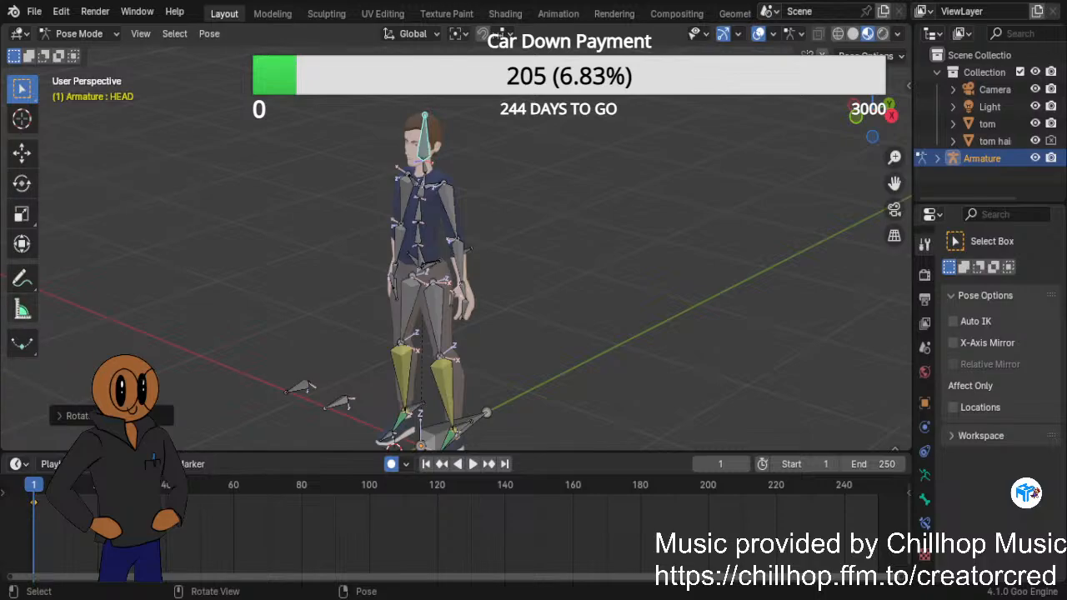
scroll(751, 290, up, 4)
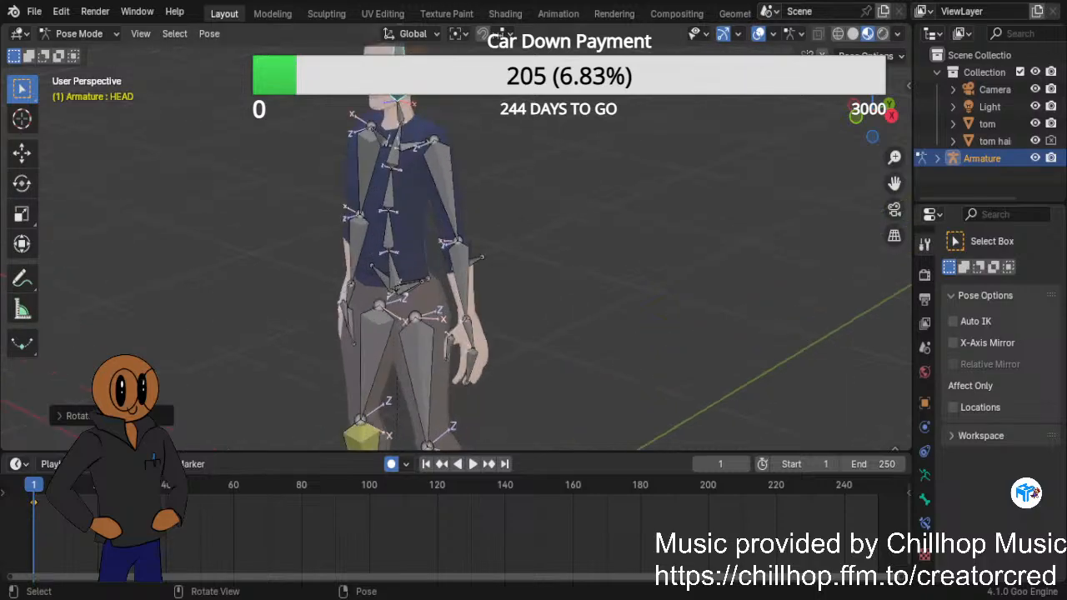
middle_drag(750, 290, 309, 162)
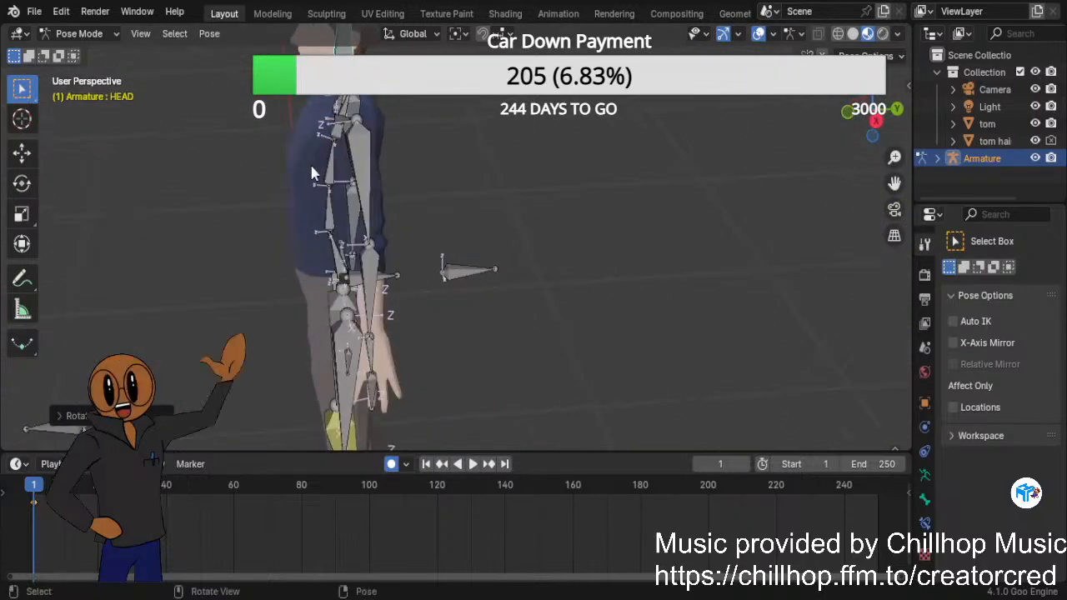
click(363, 179)
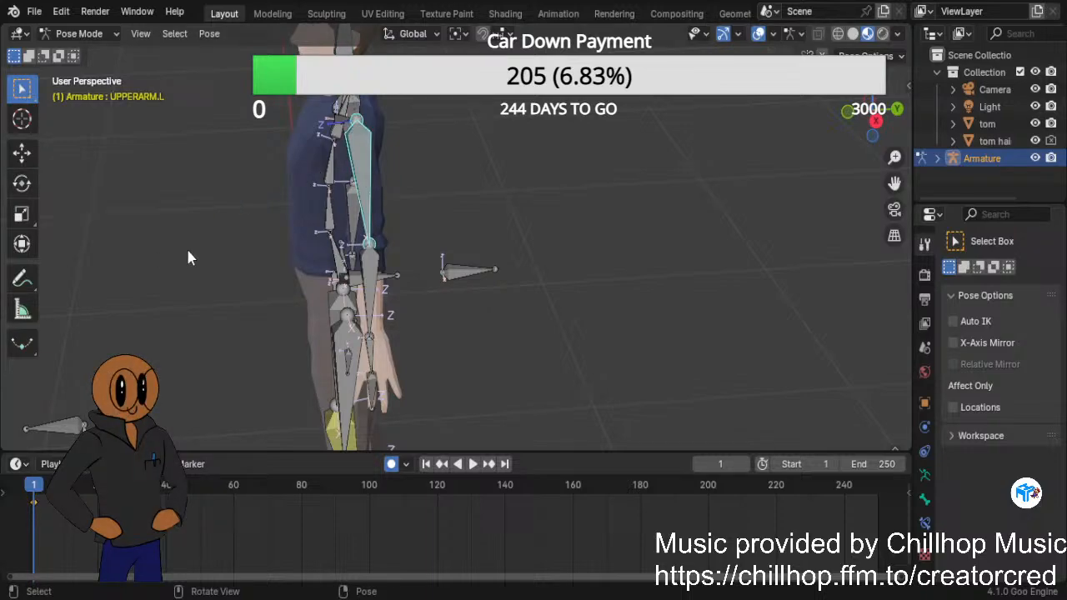
key(r)
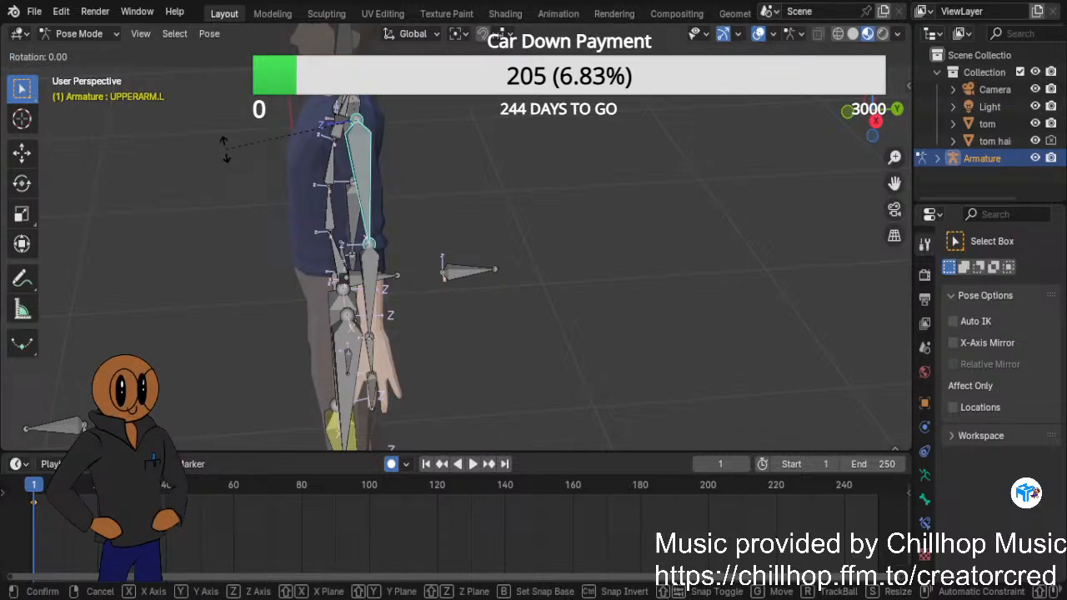
key(x)
key(x)
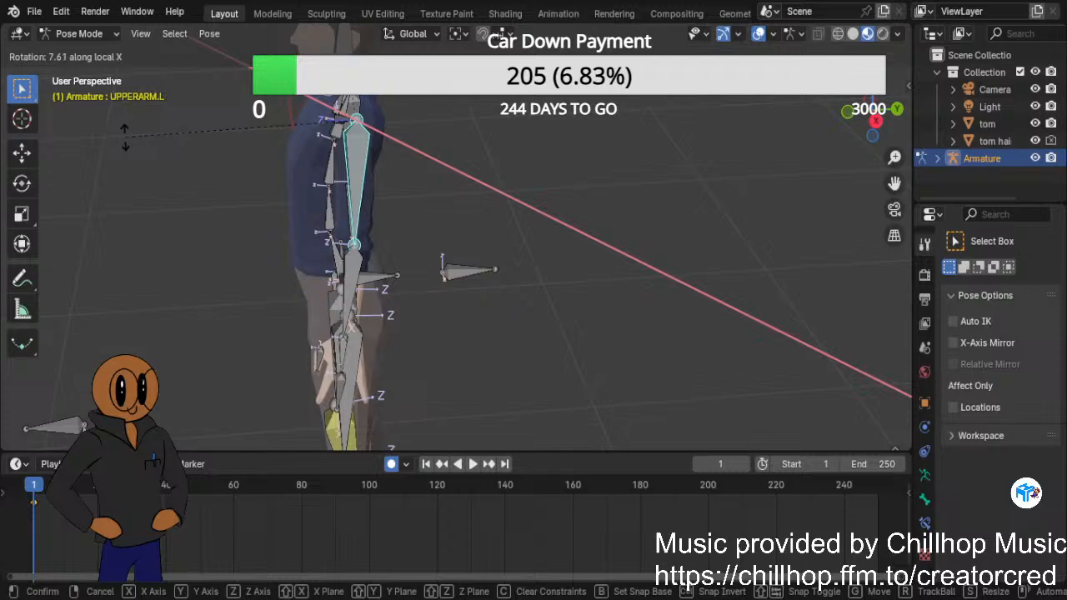
click(125, 140)
Rotate the UPPERARM.R bone around its local X axis to adjust the other arm's pose.
middle_drag(221, 321, 504, 260)
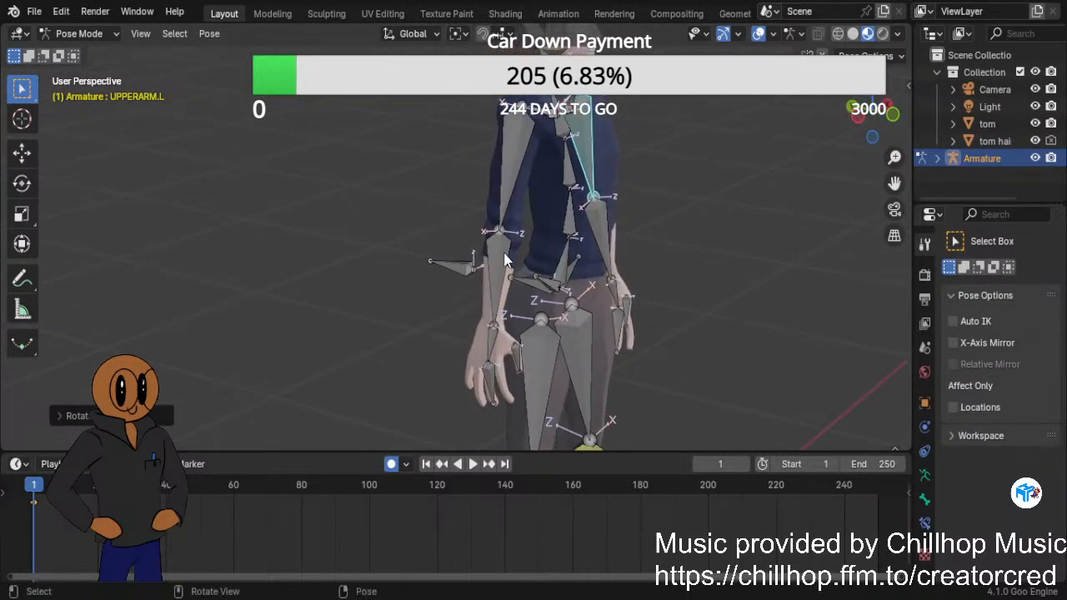
click(522, 184)
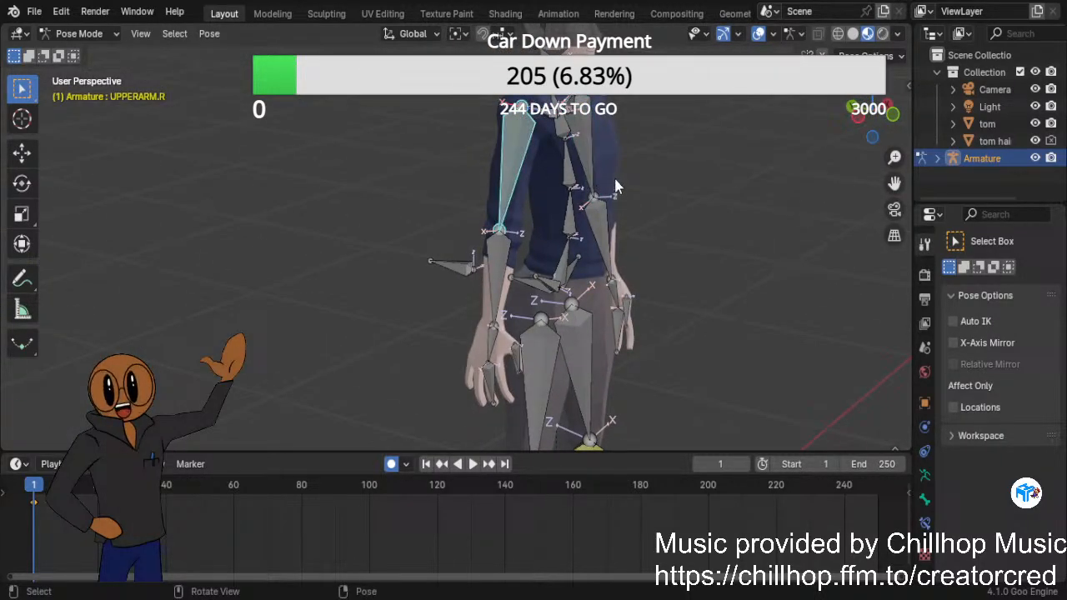
key(r)
key(x)
key(x)
click(696, 152)
middle_drag(661, 233, 634, 233)
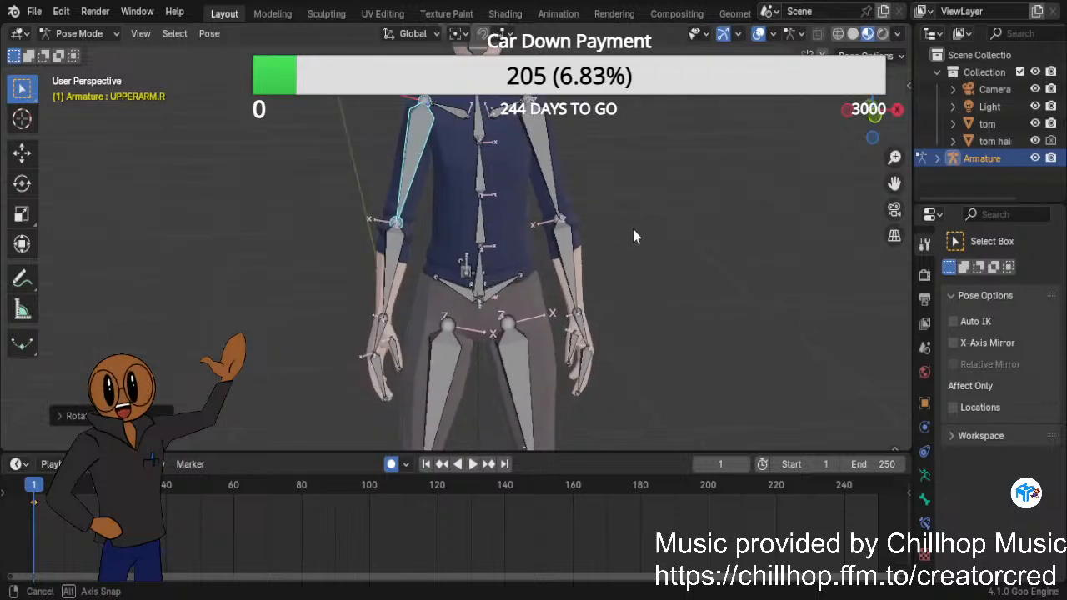
scroll(544, 202, down, 2)
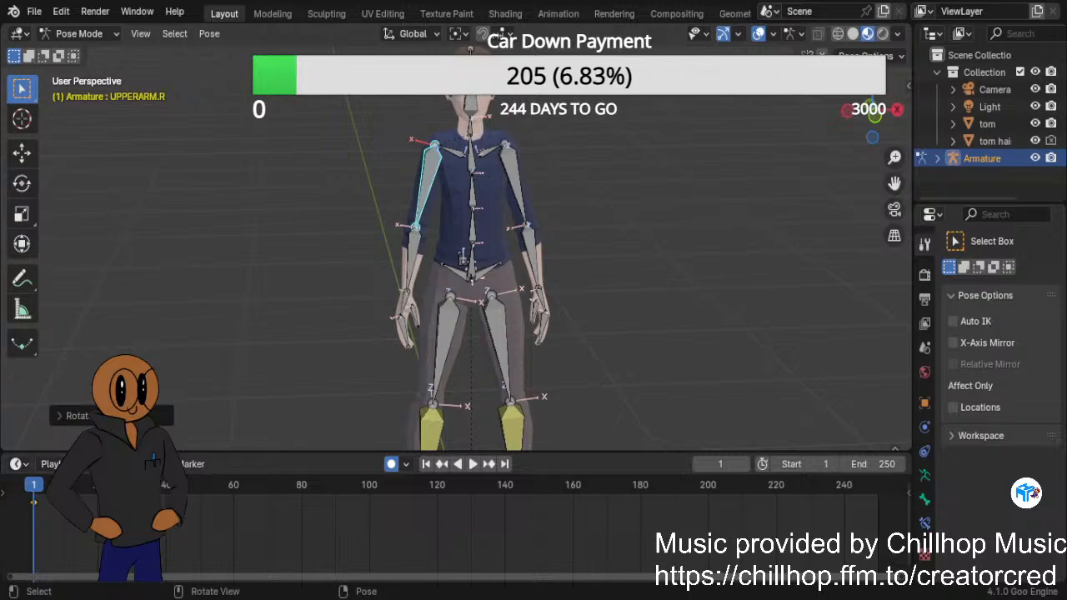
scroll(700, 270, down, 4)
scroll(700, 270, up, 3)
mouse_move(708, 268)
middle_down()
mouse_move(678, 276)
mouse_move(701, 276)
middle_up()
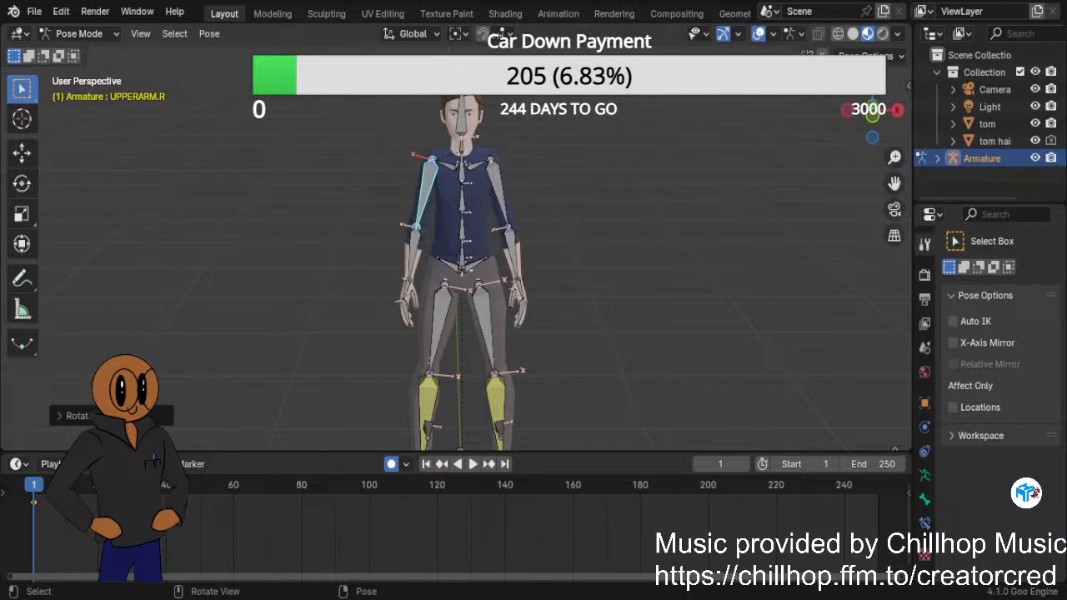
click(450, 265)
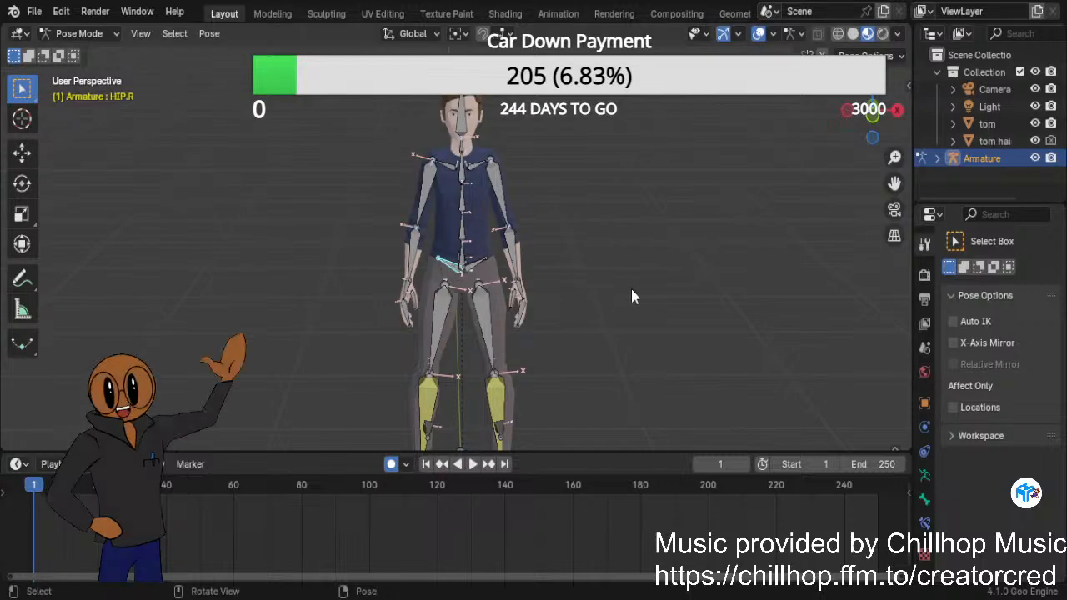
click(479, 263)
key(g)
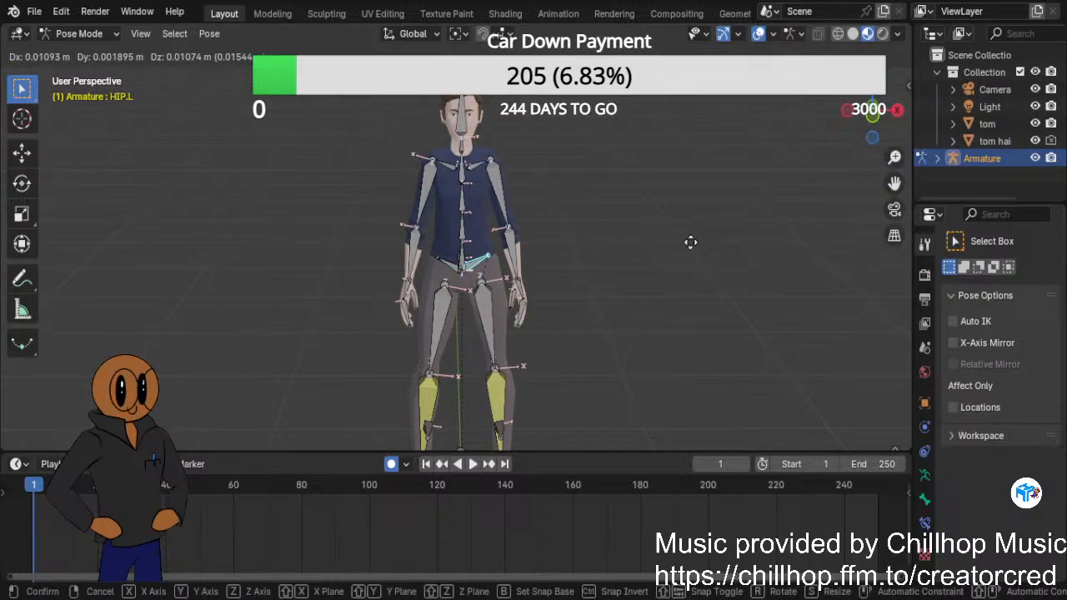
click(690, 250)
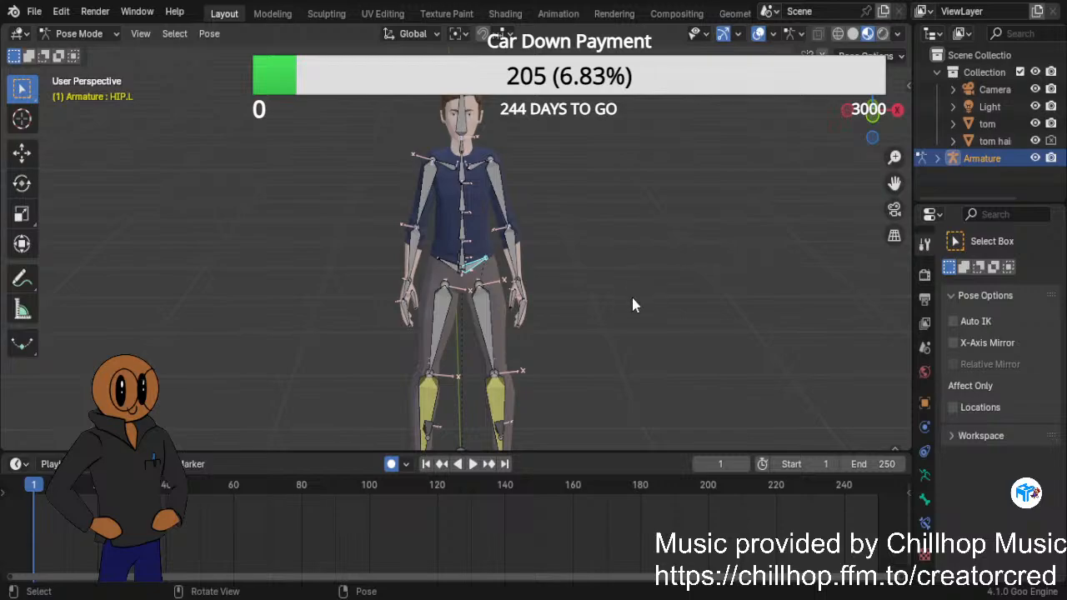
key(r)
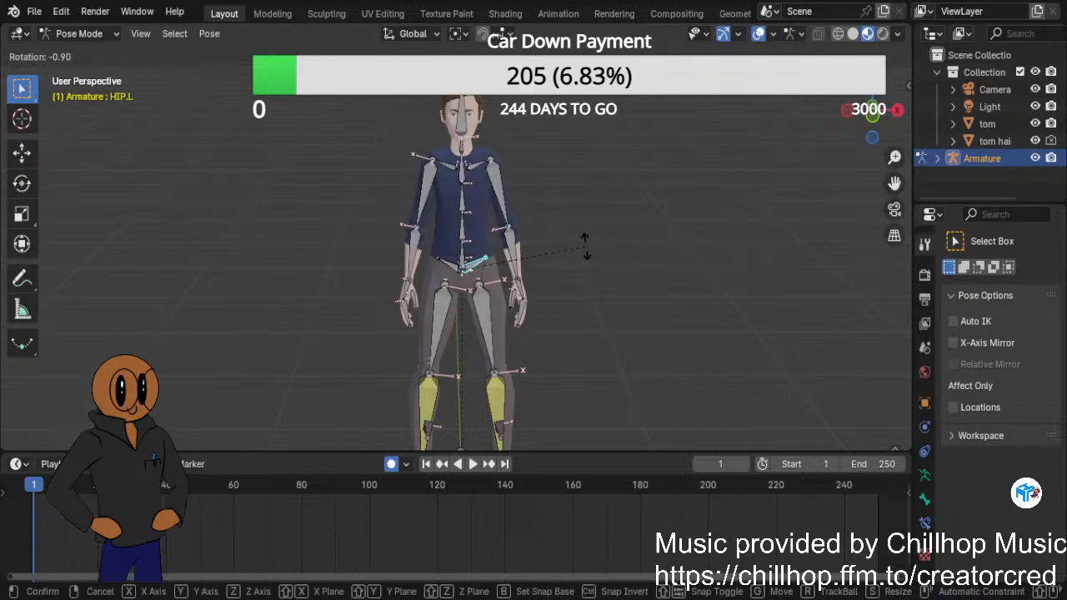
click(590, 242)
Select the UPPERARM.L bone and extend the selection to all bones of the armature.
scroll(608, 277, up, 3)
scroll(608, 277, down, 5)
click(647, 322)
mouse_move(684, 342)
middle_down()
mouse_move(624, 316)
mouse_move(707, 325)
mouse_move(674, 333)
middle_up()
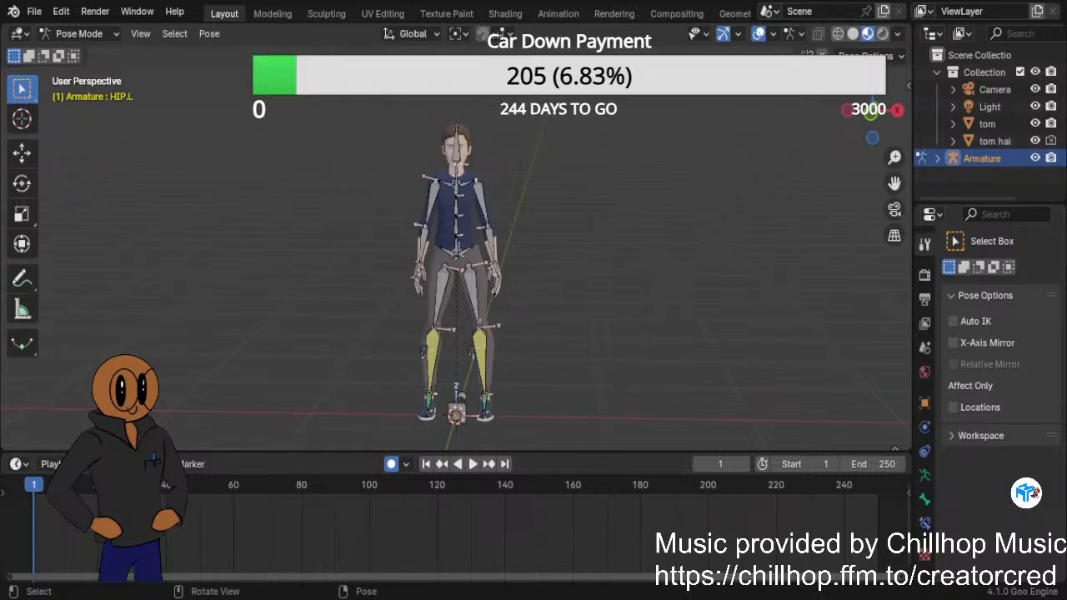
click(480, 198)
key(a)
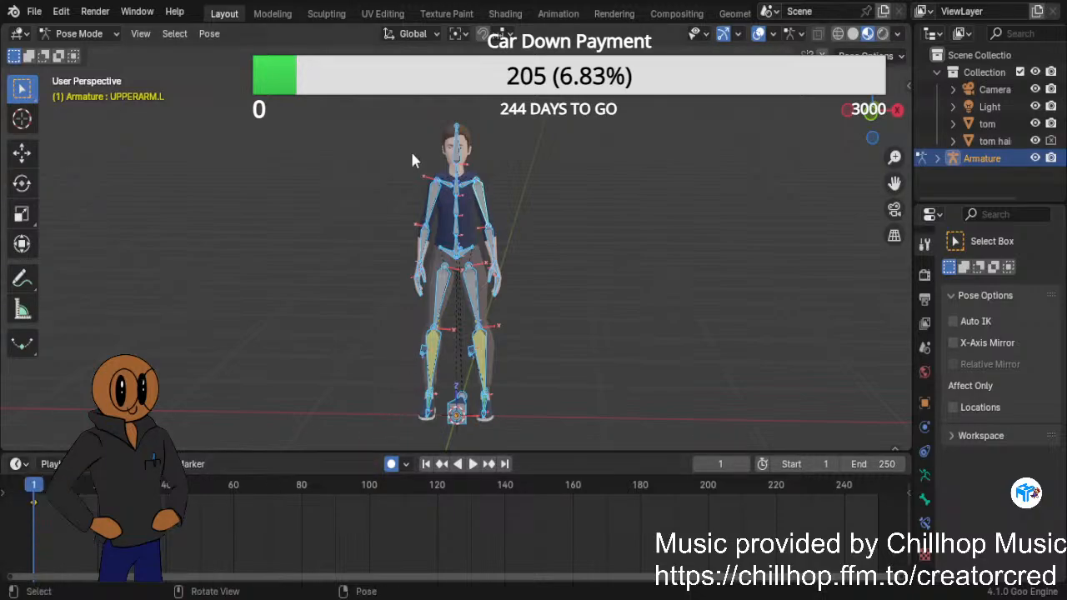
click(484, 215)
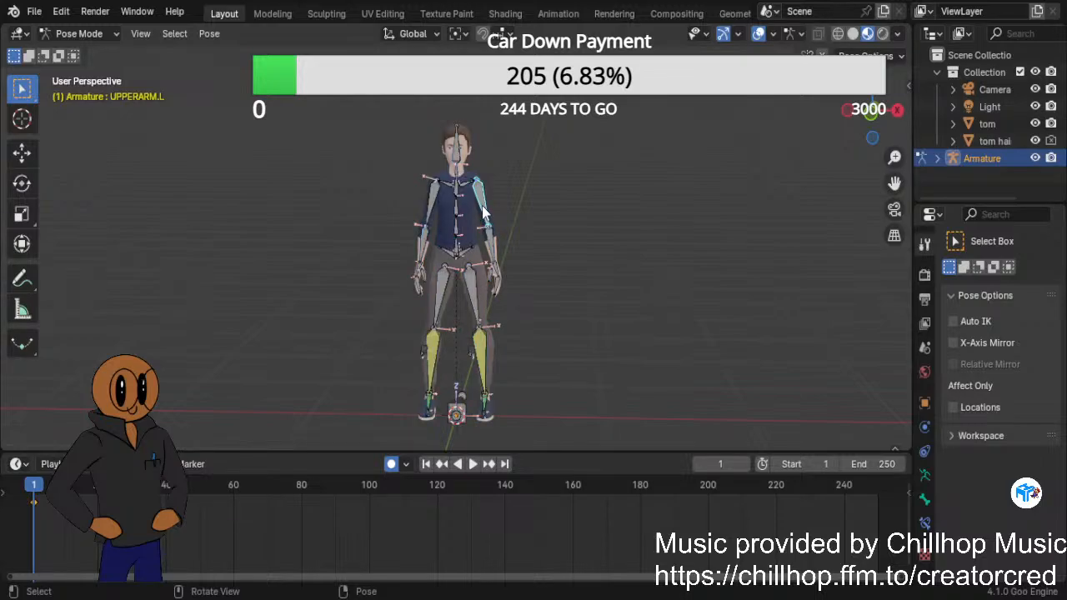
key(a)
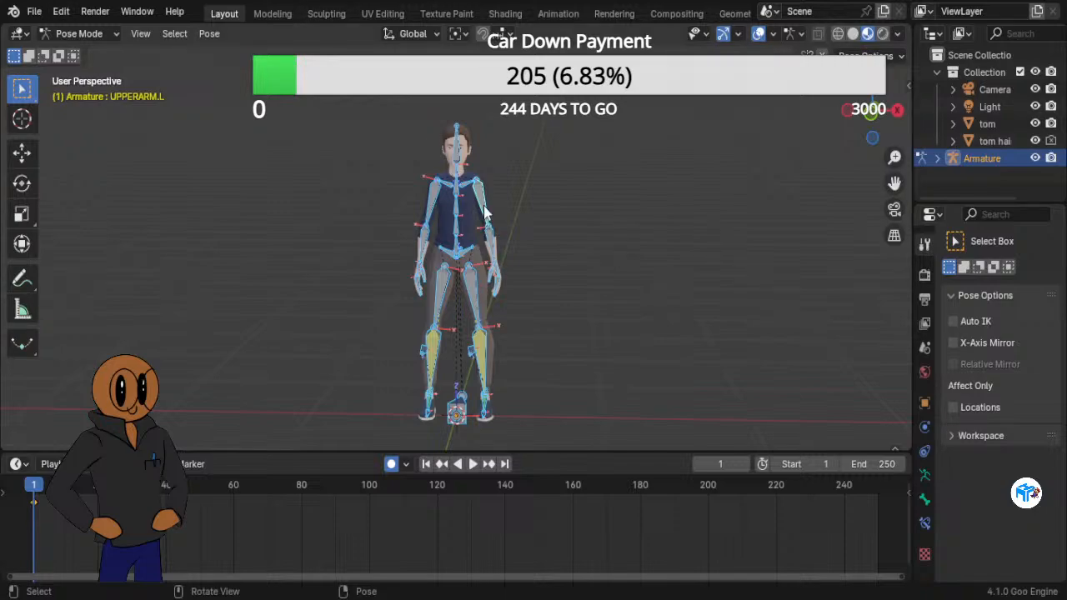
Reduce the selection to the UPPERARM.L bone, switch to Object Mode and select only the Armature object.
scroll(467, 209, up, 2)
click(522, 202)
click(496, 193)
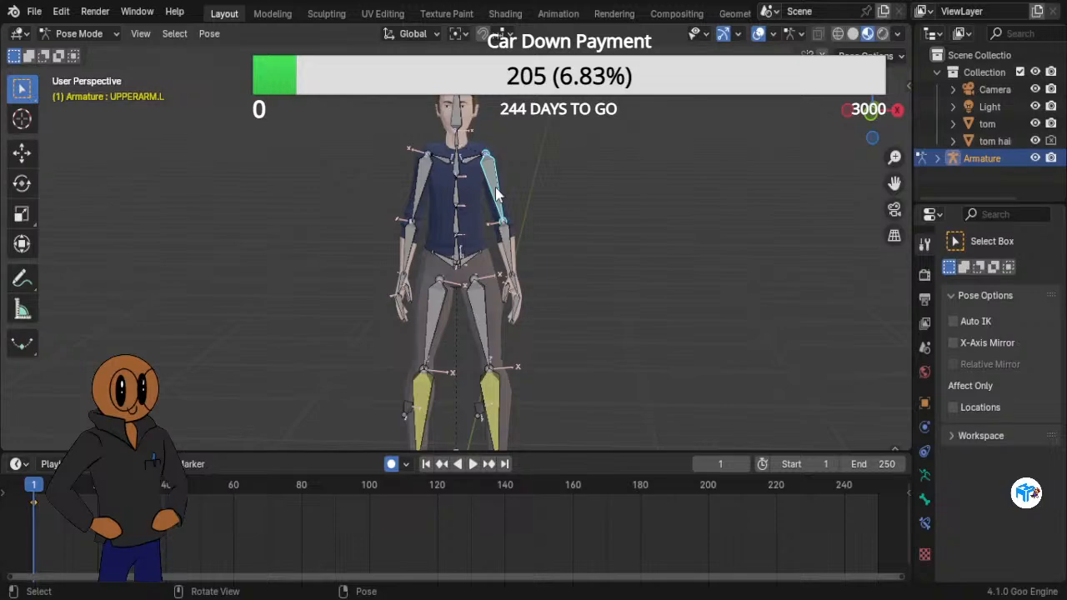
click(83, 34)
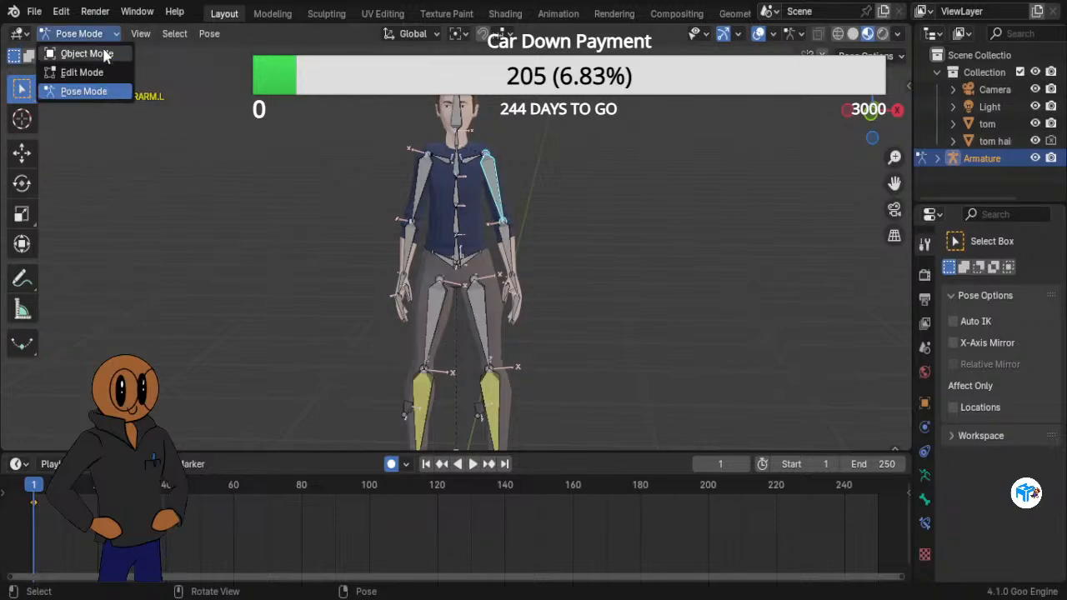
click(94, 54)
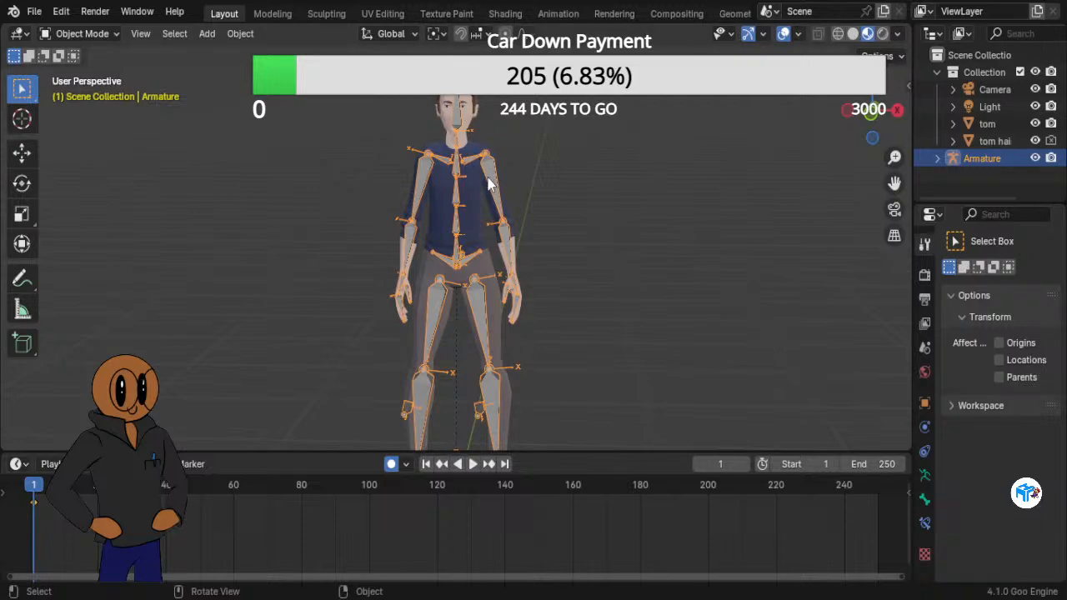
key(a)
click(535, 184)
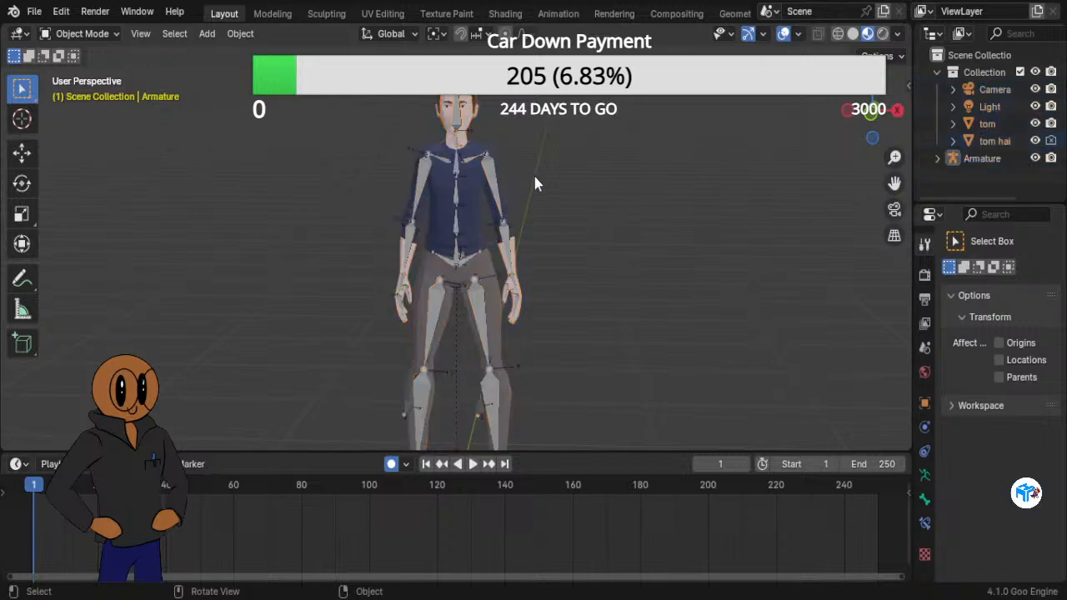
click(488, 177)
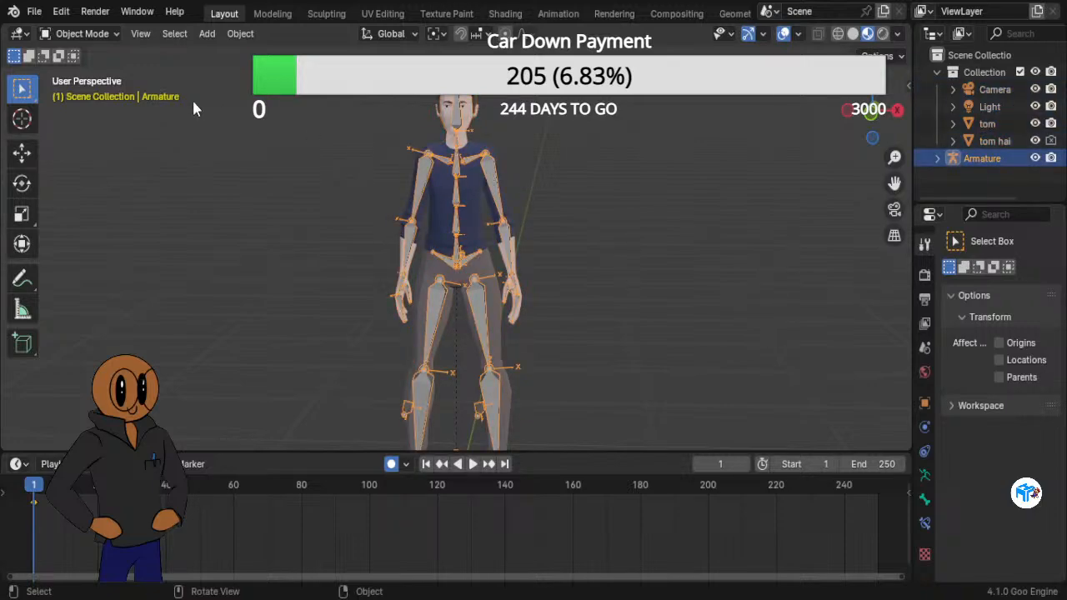
Switch the armature to Pose Mode, select all its bones and insert a Location & Rotation keyframe at frame 1.
click(118, 38)
click(83, 92)
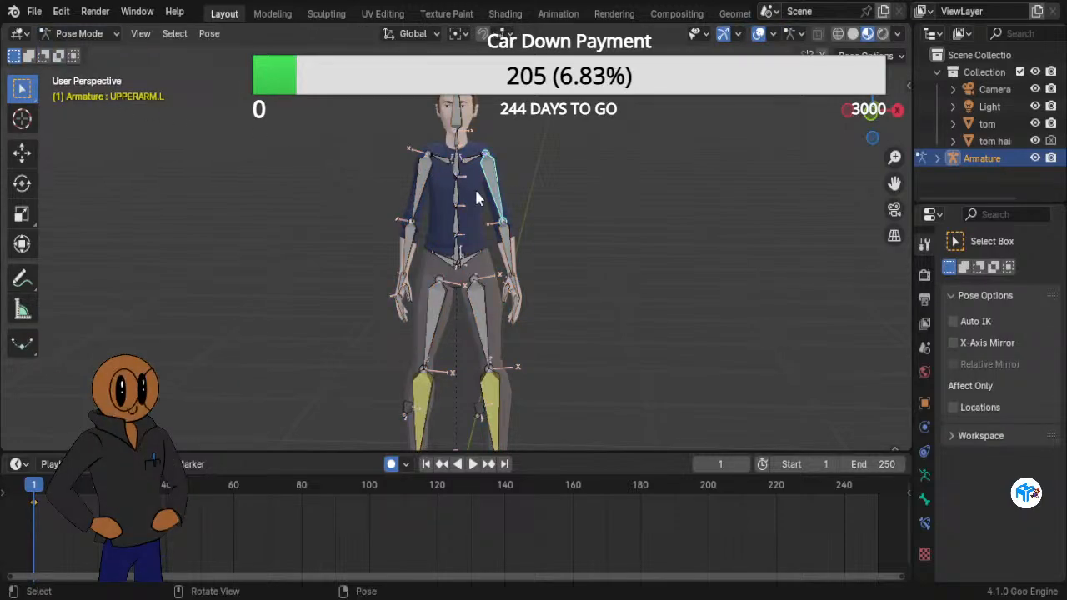
key(a)
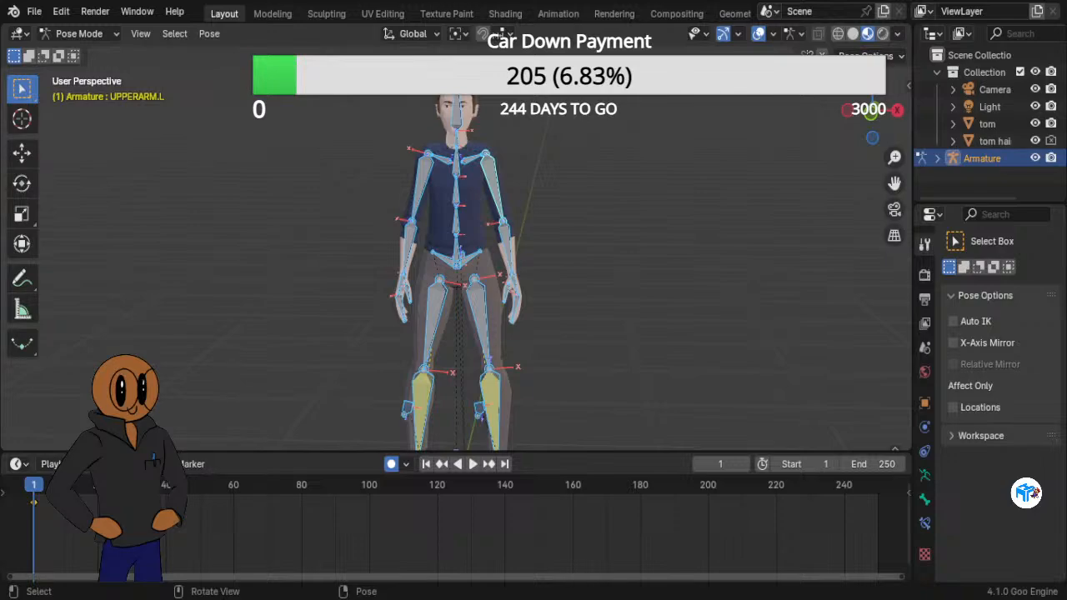
right_click(722, 310)
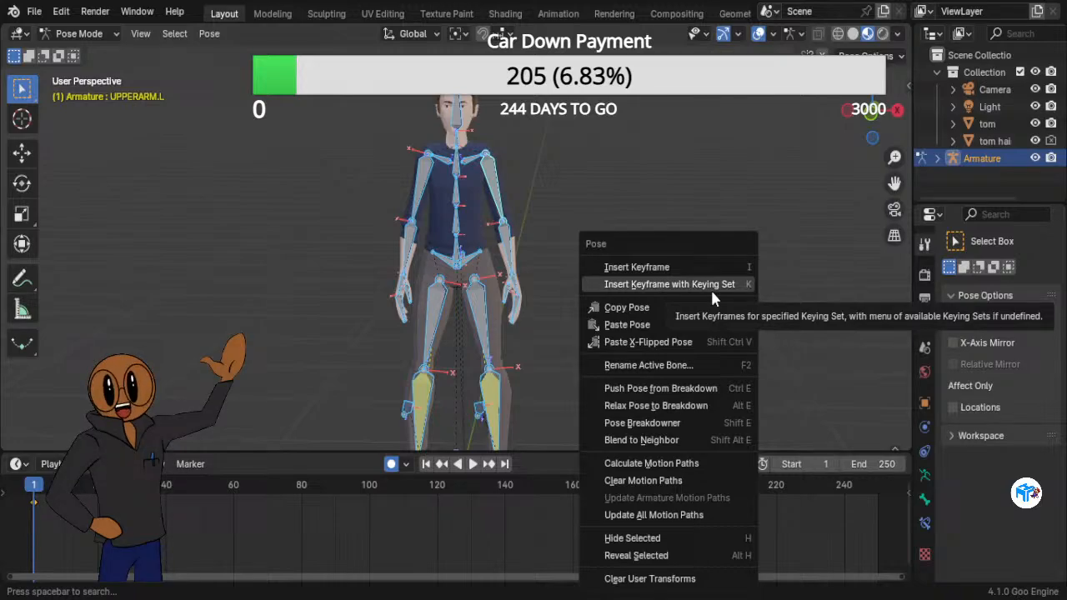
click(710, 286)
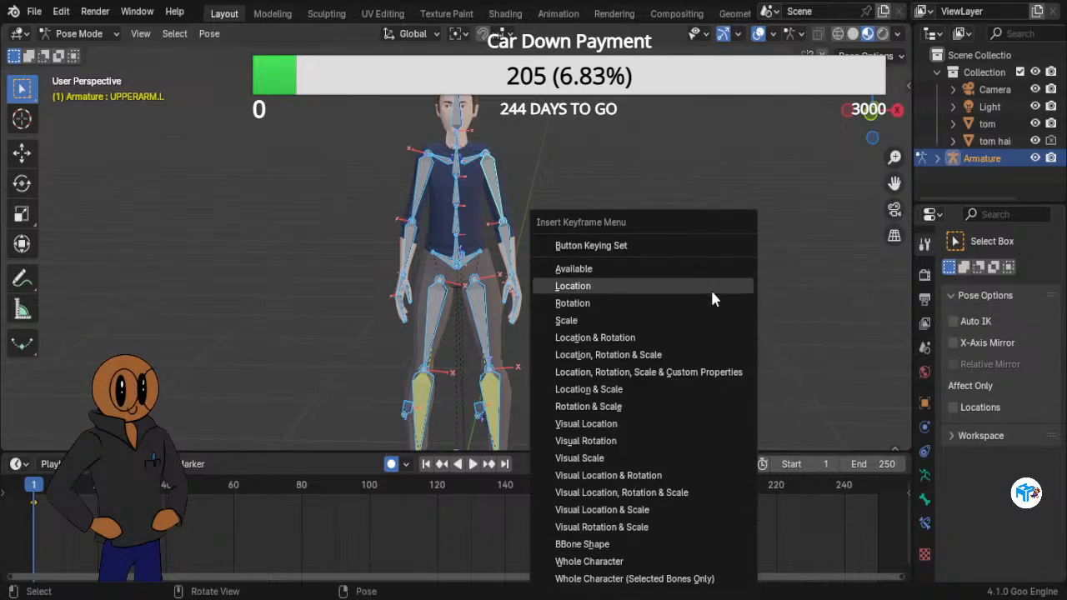
click(688, 338)
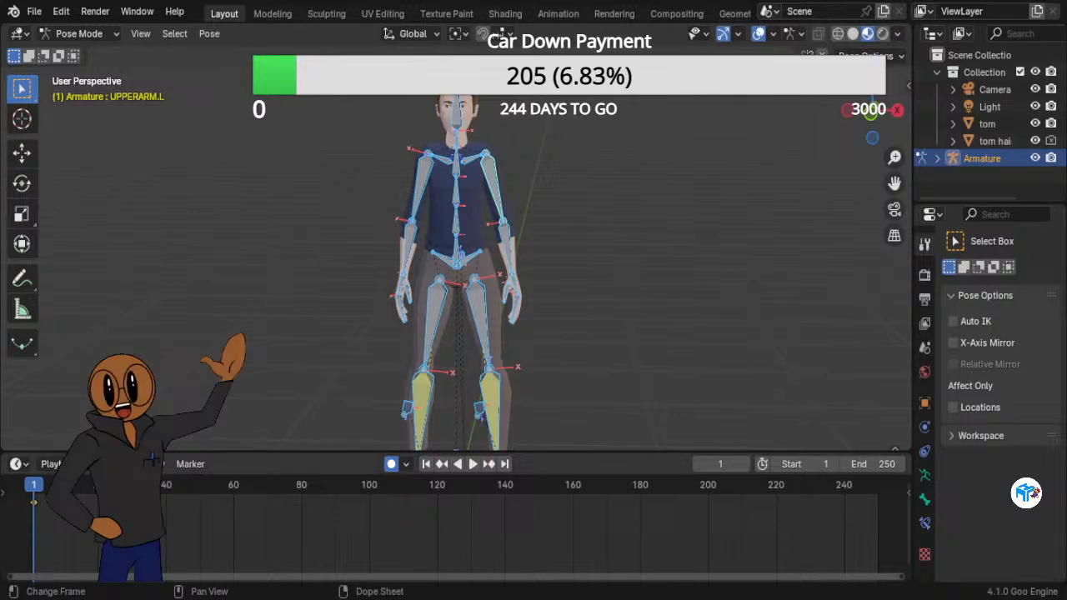
Advance the animation to frame 20 and switch to the Animation workspace.
key(space)
key(space)
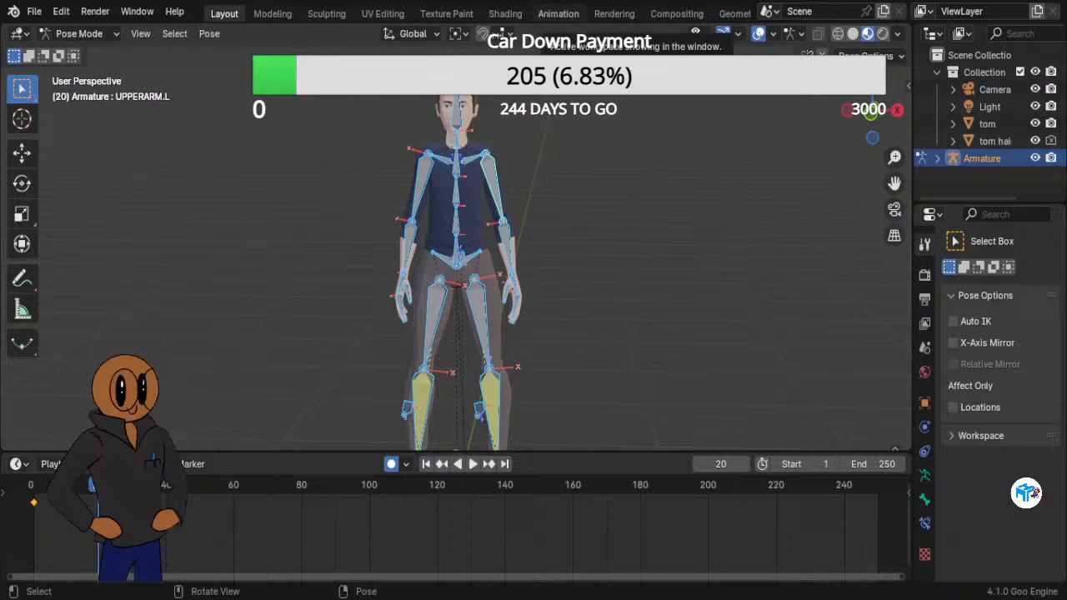
click(563, 14)
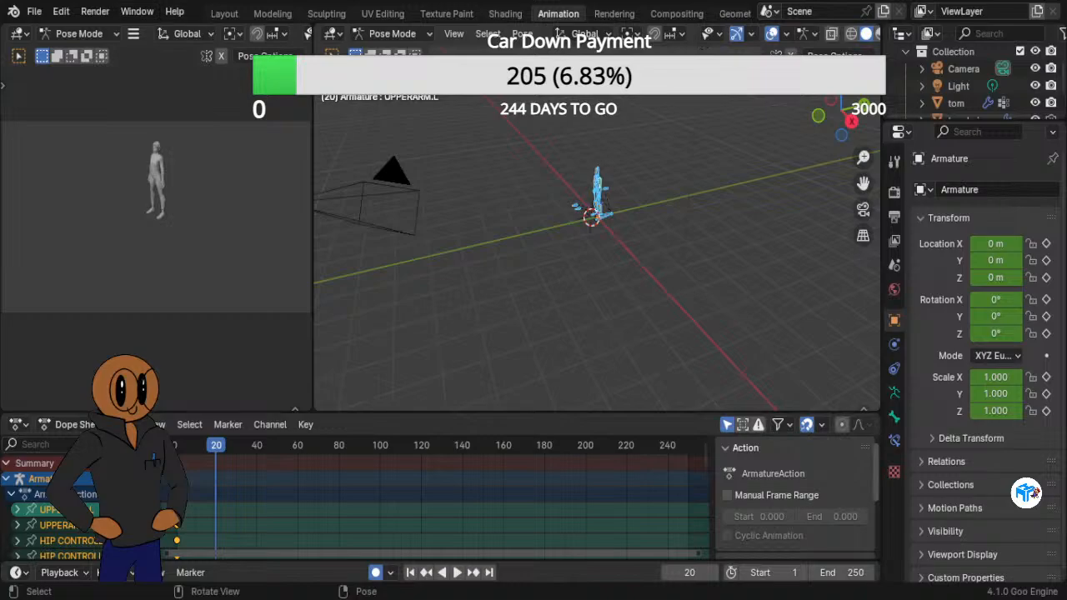
Deselect the bones, leave the camera view in the smaller viewport and frame the full character from the front there.
click(199, 190)
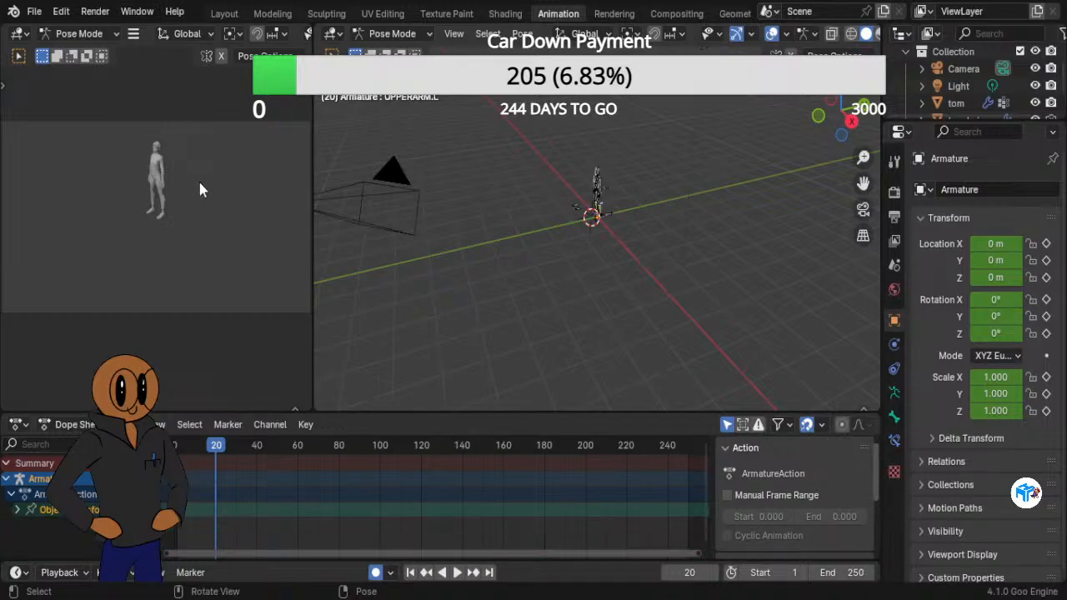
key(KP_0)
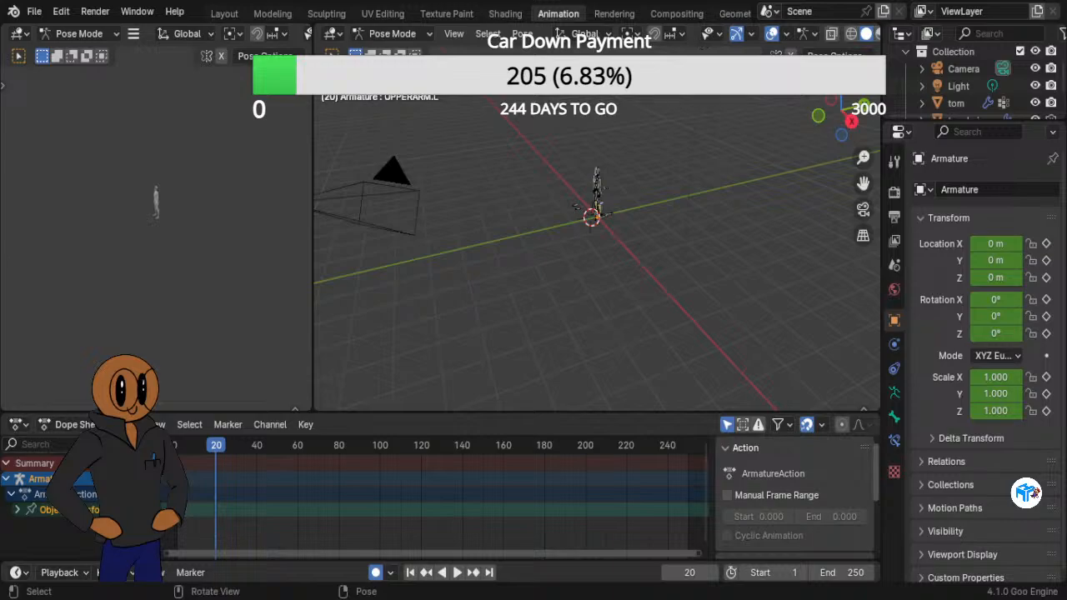
scroll(217, 208, up, 8)
middle_drag(231, 157, 52, 202)
middle_drag(239, 240, 194, 237)
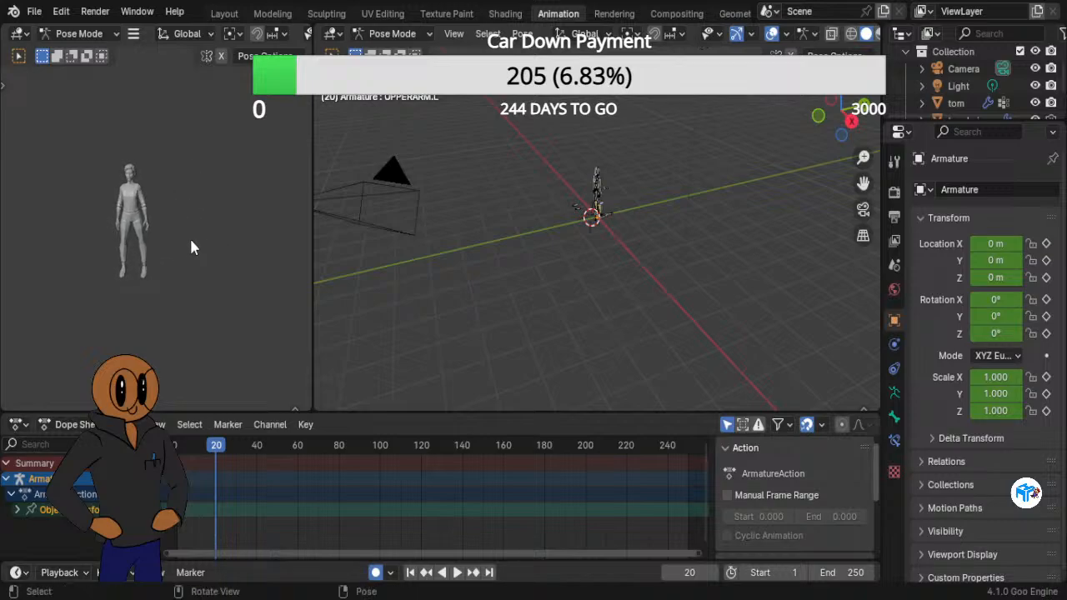
shift+middle_drag(102, 245, 180, 264)
scroll(158, 247, up, 4)
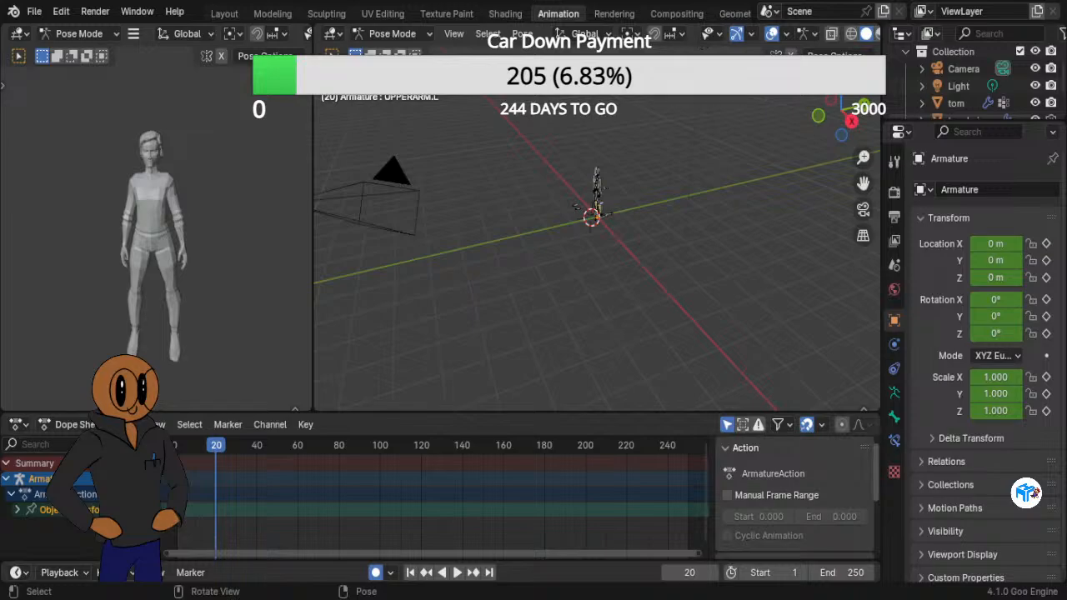
Frame the armature in the larger viewport in front orthographic view and hide the Dope Sheet's sidebar.
scroll(597, 229, up, 6)
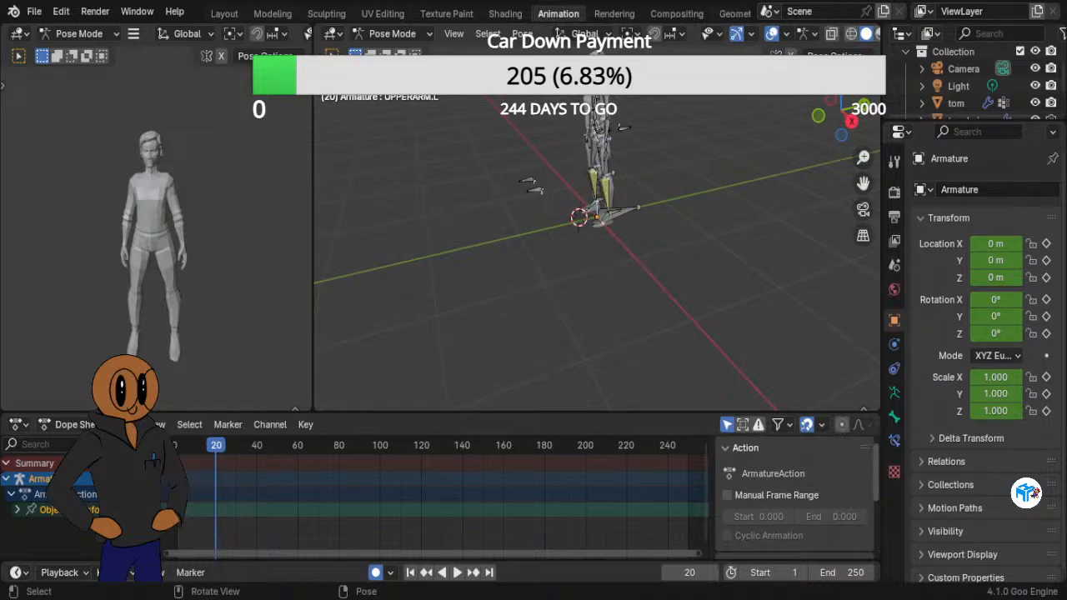
middle_drag(679, 167, 749, 214)
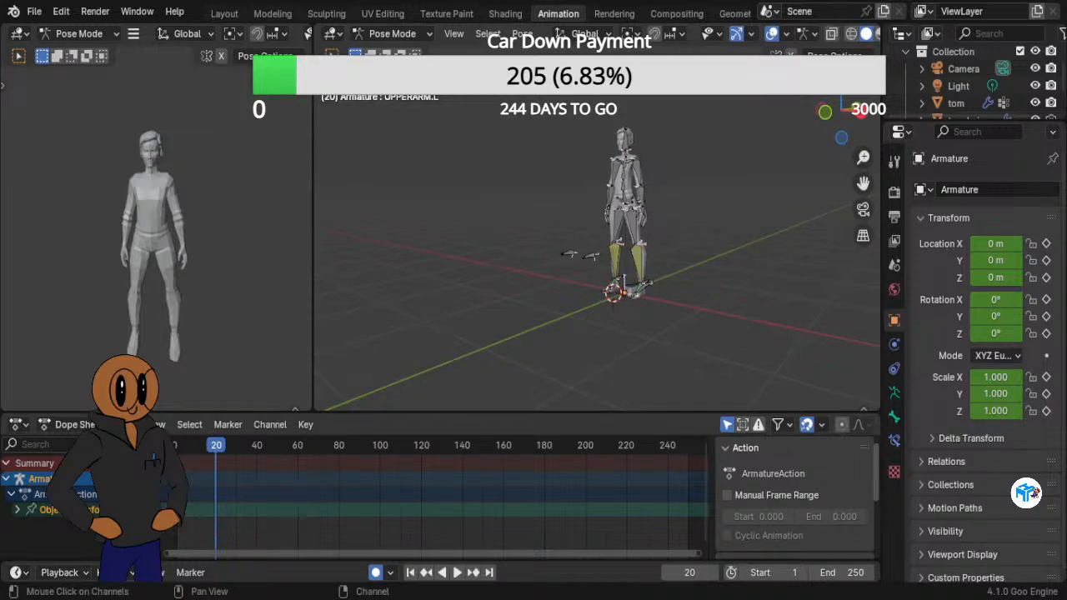
key(n)
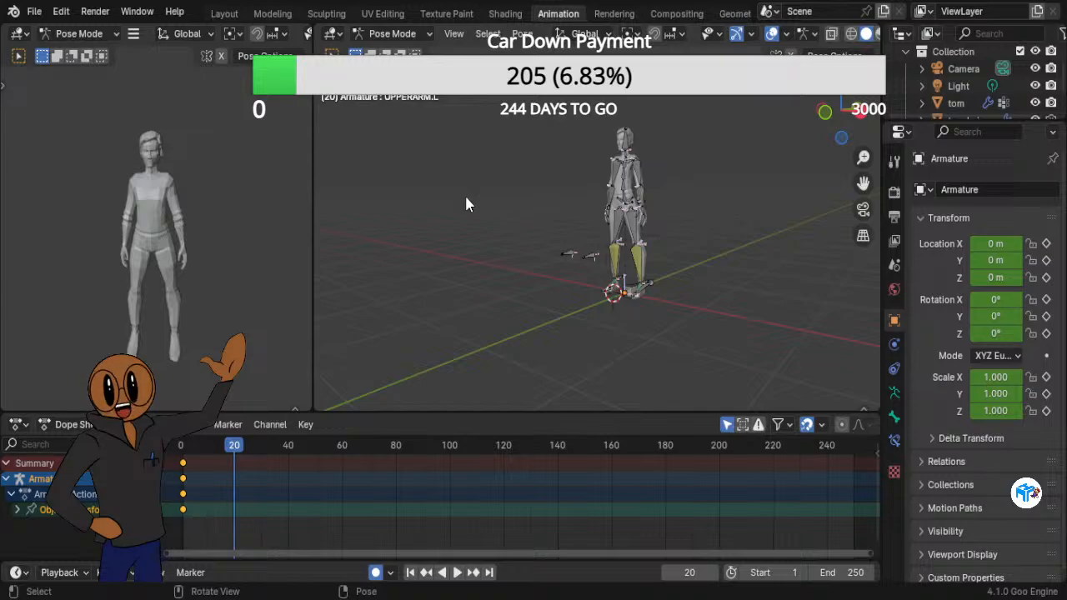
key(KP_1)
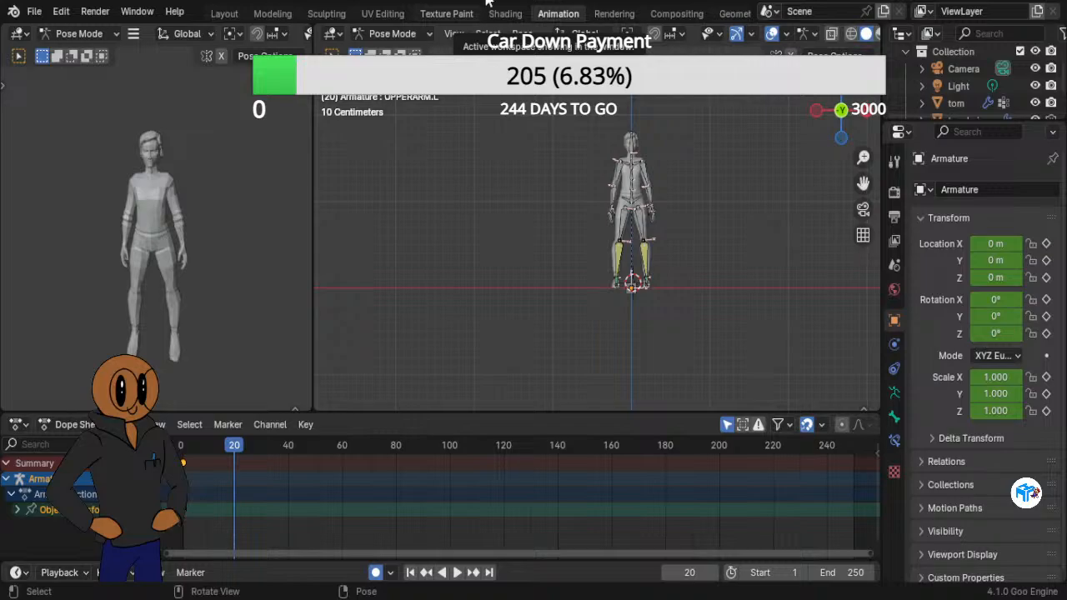
mouse_move(541, 207)
middle_down()
mouse_move(398, 216)
mouse_move(560, 216)
mouse_move(528, 207)
middle_up()
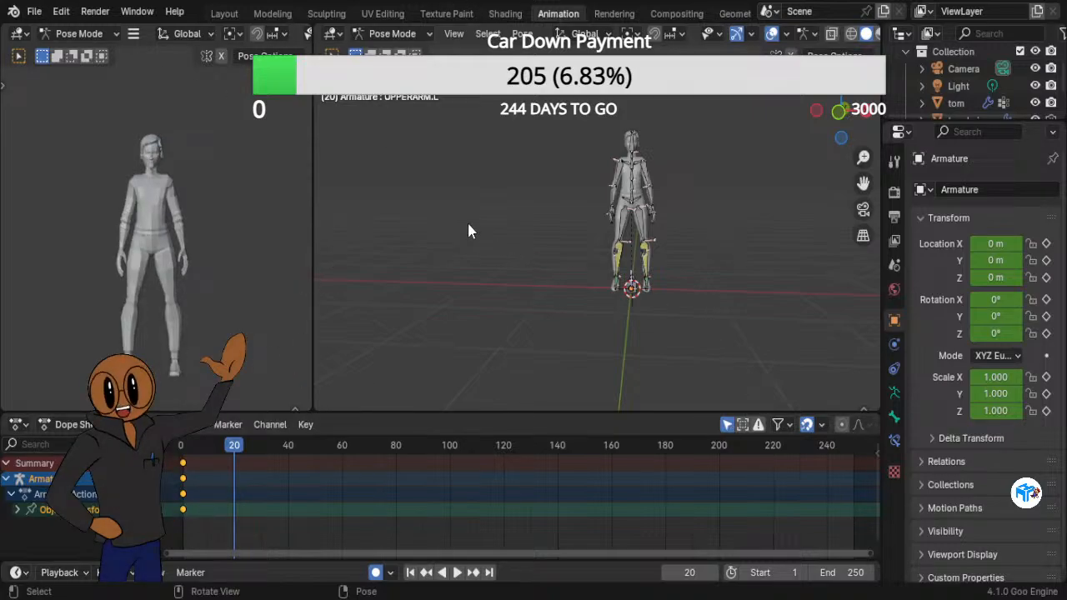
key(KP_1)
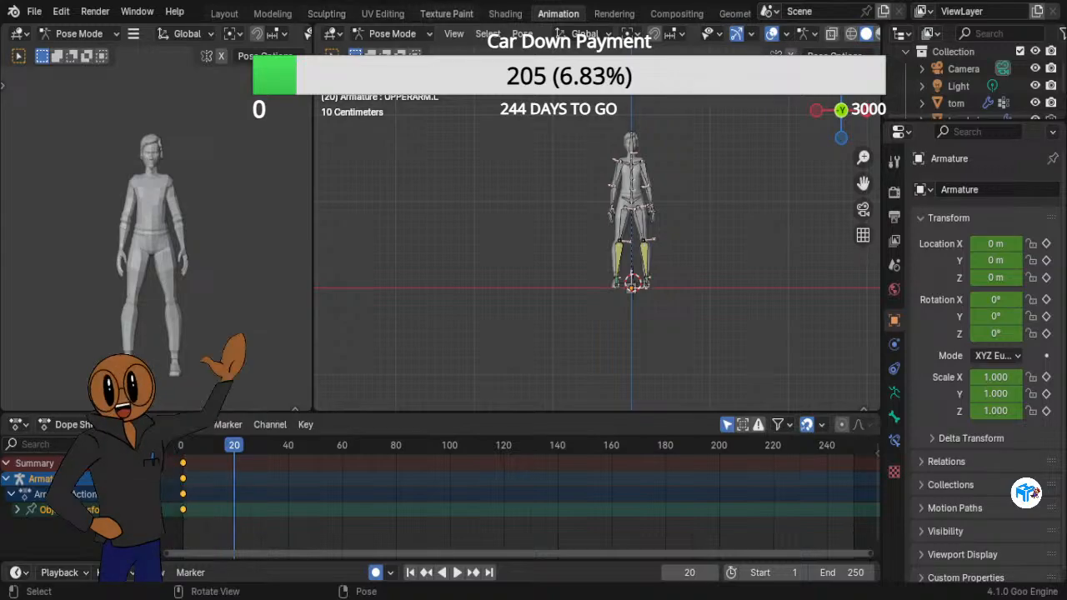
Try to add the reference photo of the standing man to the scene in the Layout workspace, and undo it.
click(224, 14)
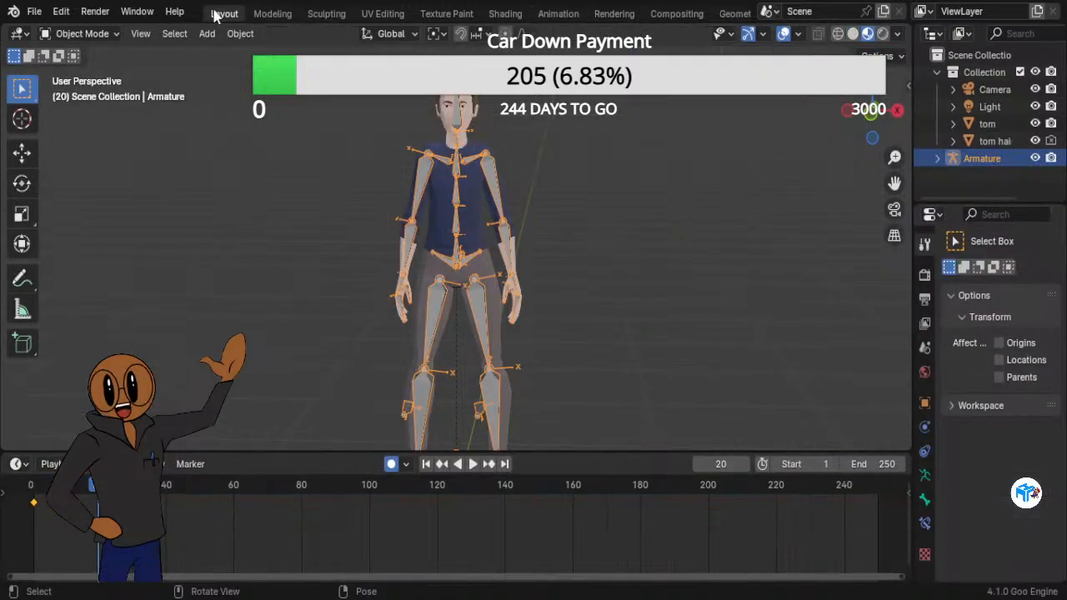
scroll(685, 293, down, 2)
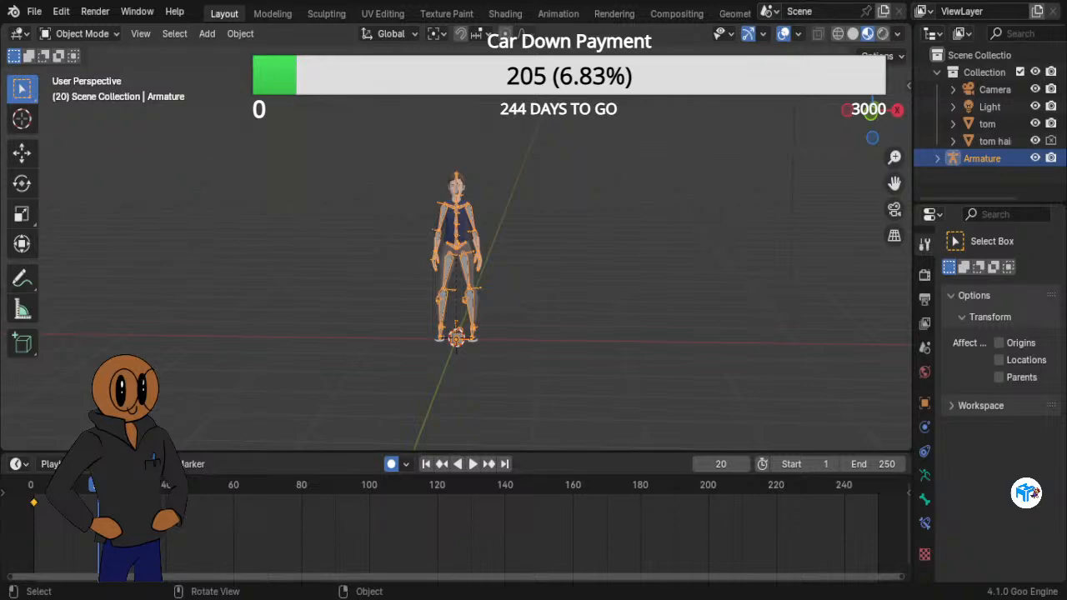
drag(635, 321, 633, 321)
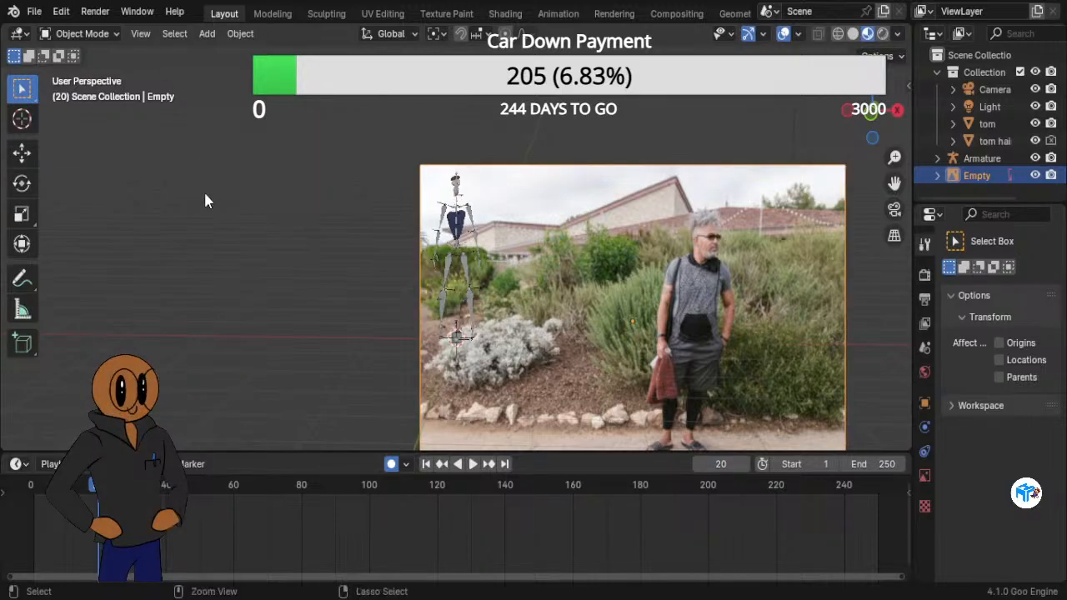
key(ctrl+z)
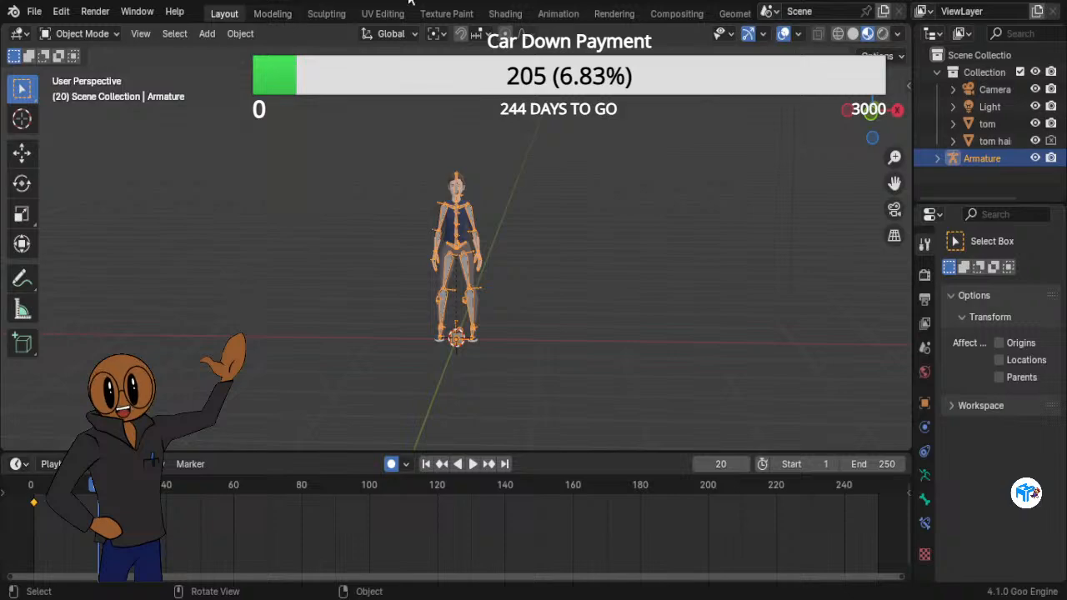
Return to the Animation workspace and enlarge the Outliner so the whole scene collection fits in it.
click(558, 14)
scroll(827, 227, down, 2)
middle_drag(828, 226, 697, 276)
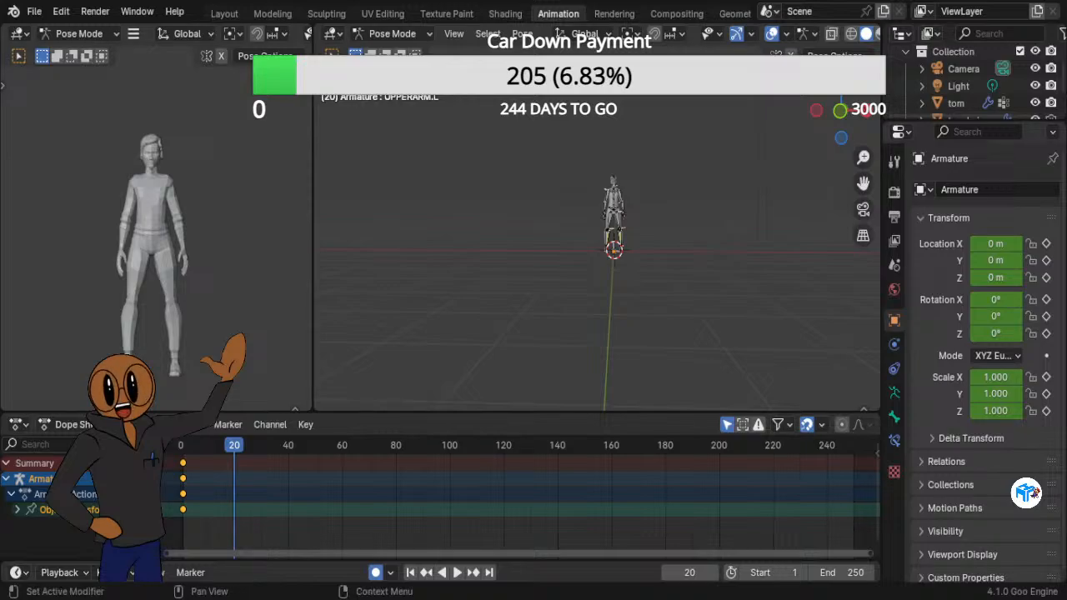
drag(1013, 121, 1004, 255)
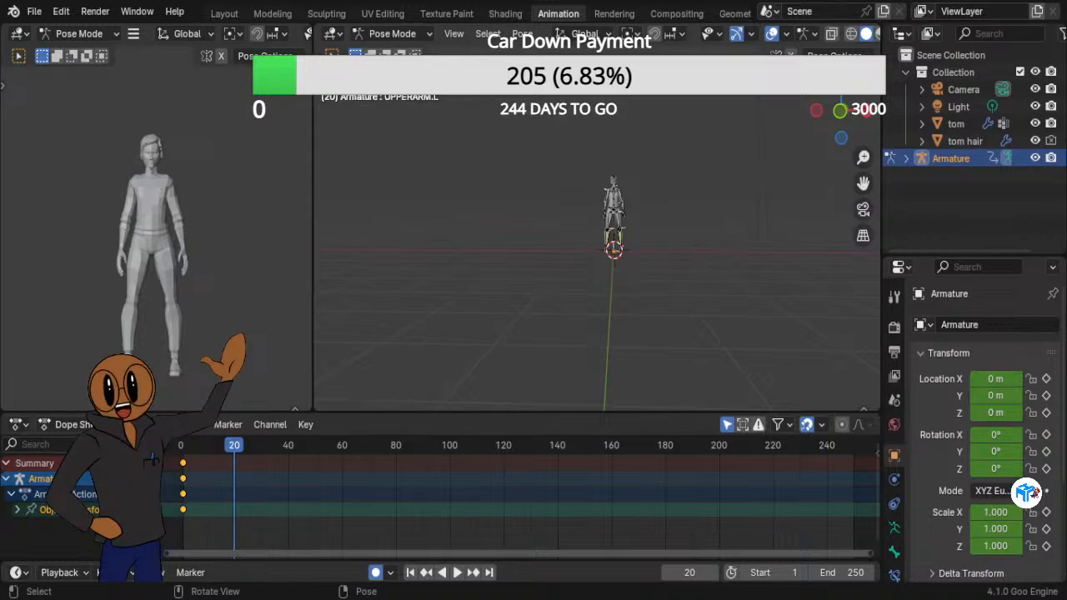
Clear the current object selection, pick the SPINE4 bone and extend the selection to all bones of the armature.
scroll(598, 218, up, 10)
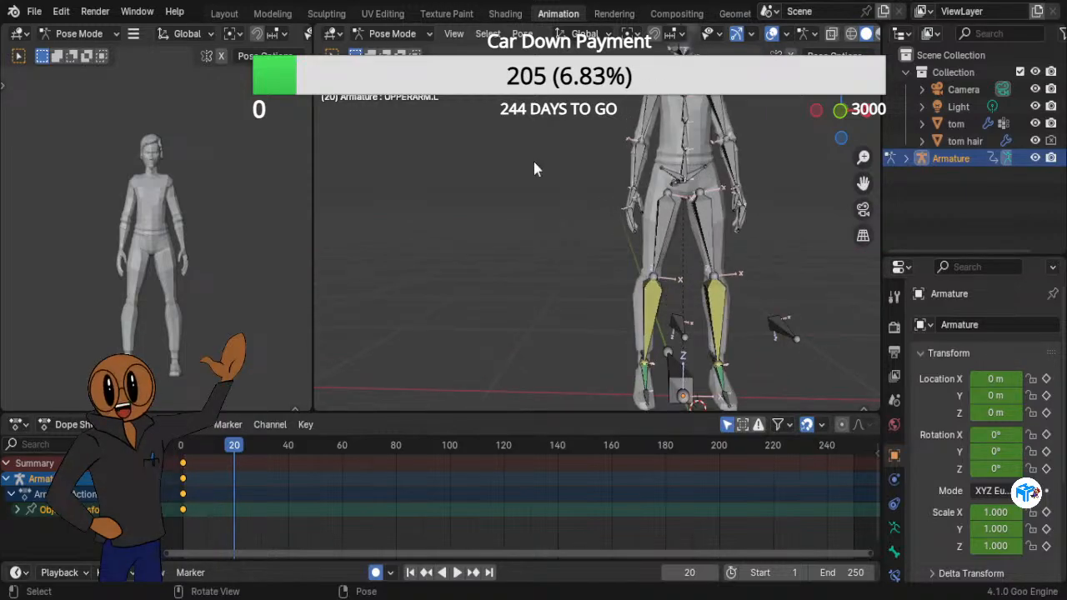
scroll(533, 170, down, 4)
click(997, 205)
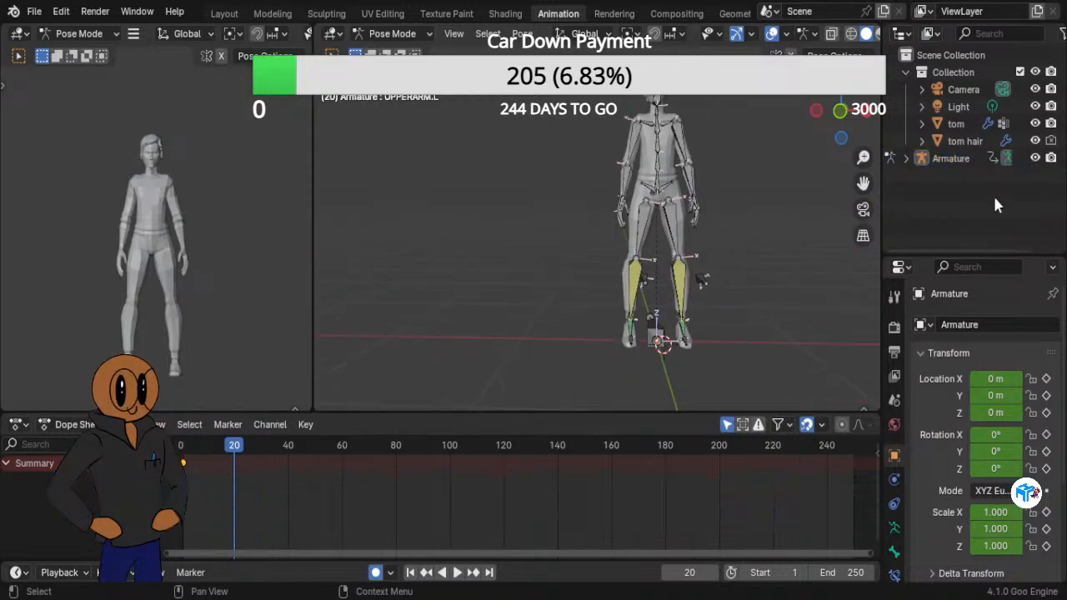
scroll(519, 248, down, 5)
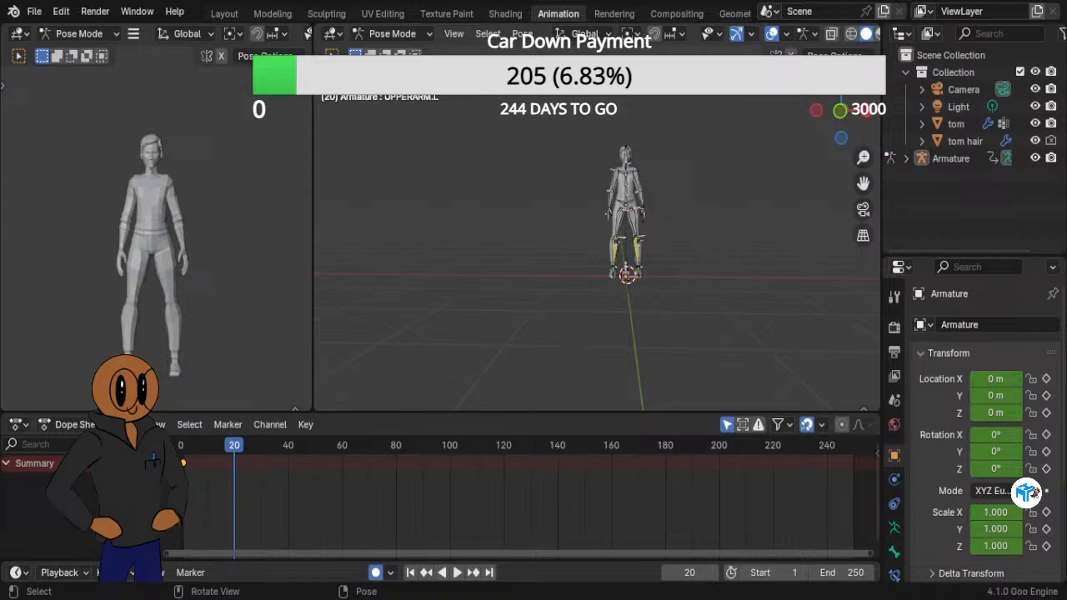
scroll(597, 227, up, 4)
scroll(597, 226, down, 1)
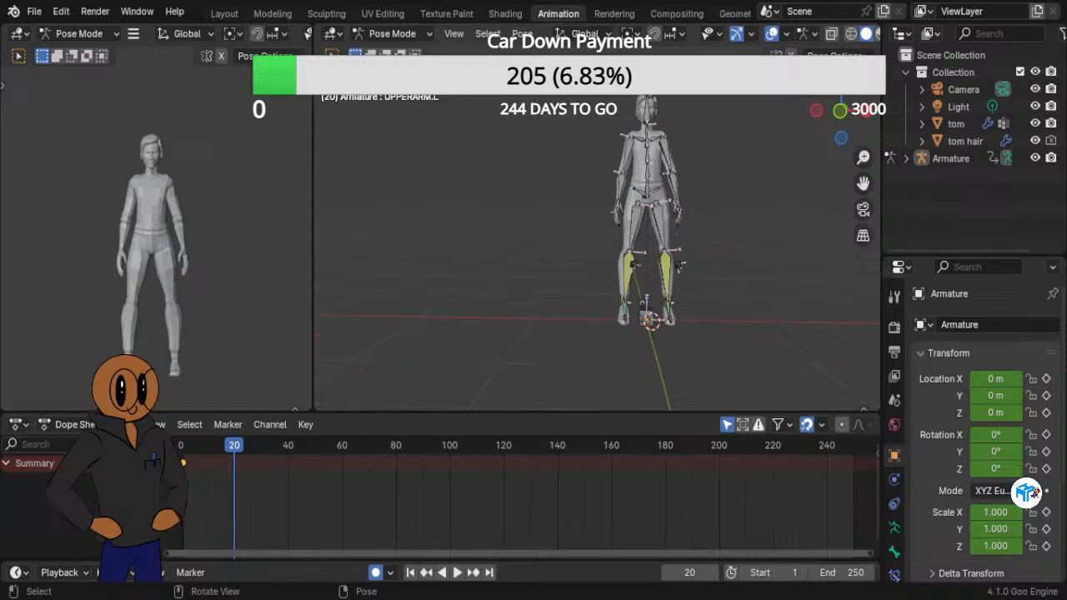
shift+middle_drag(731, 215, 696, 234)
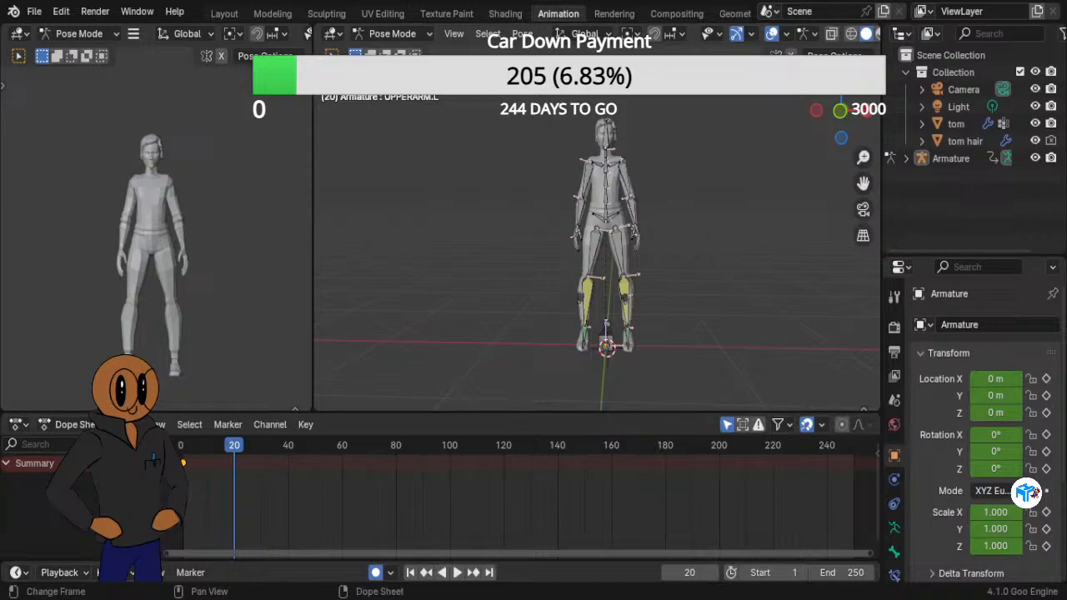
click(607, 166)
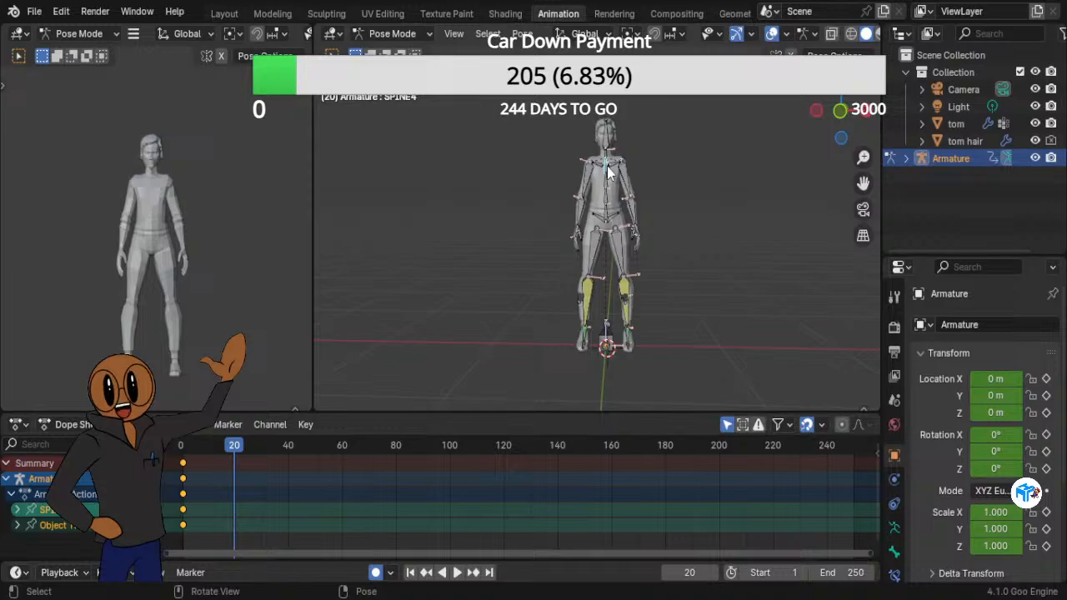
key(a)
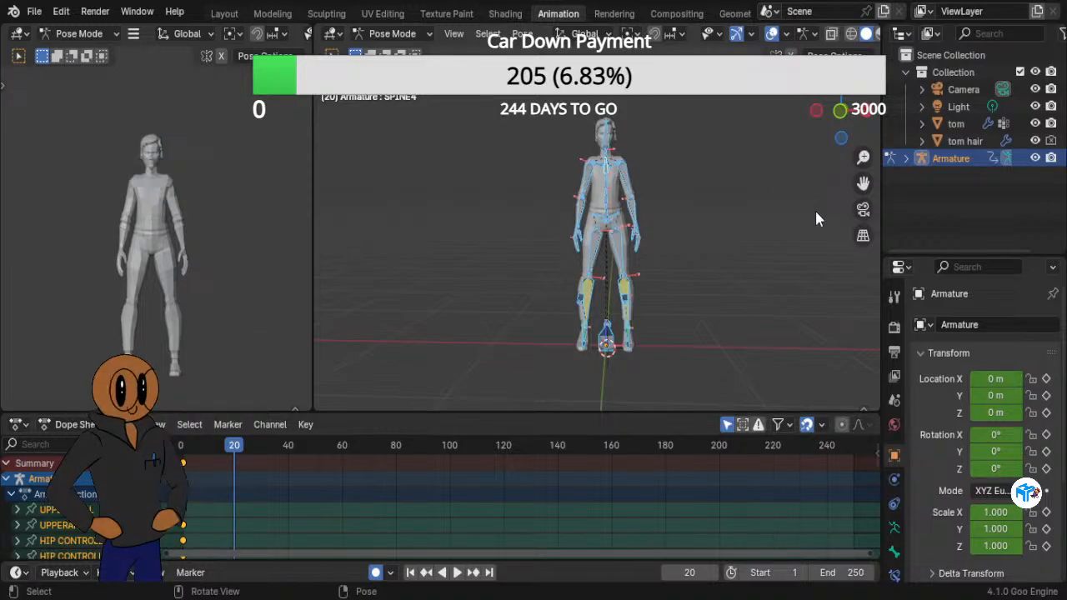
Set the Layout workspace's viewport to Solid shading and front orthographic view.
key(KP_1)
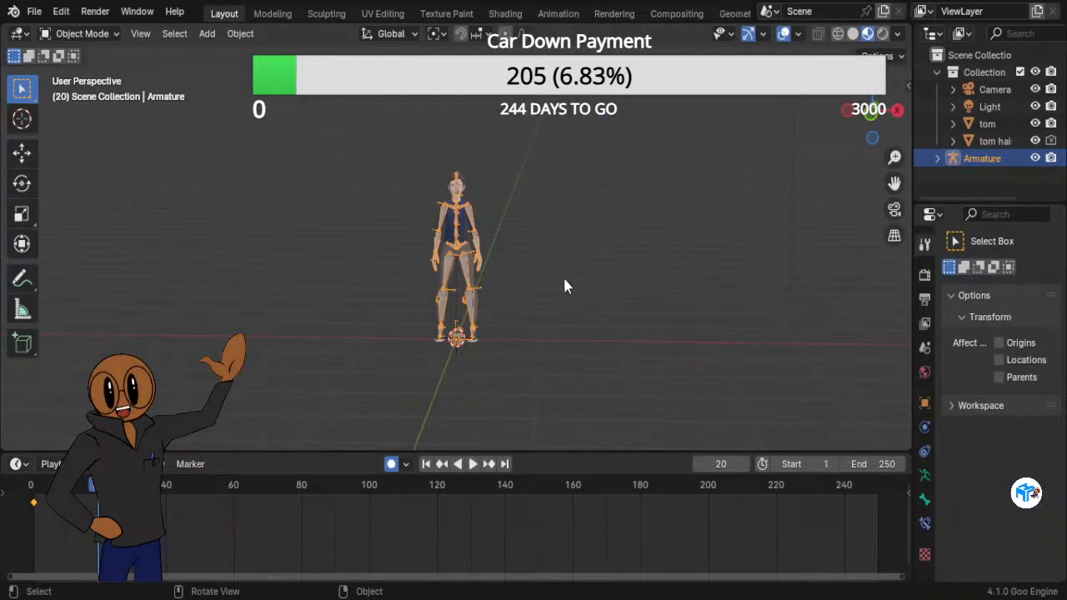
click(853, 33)
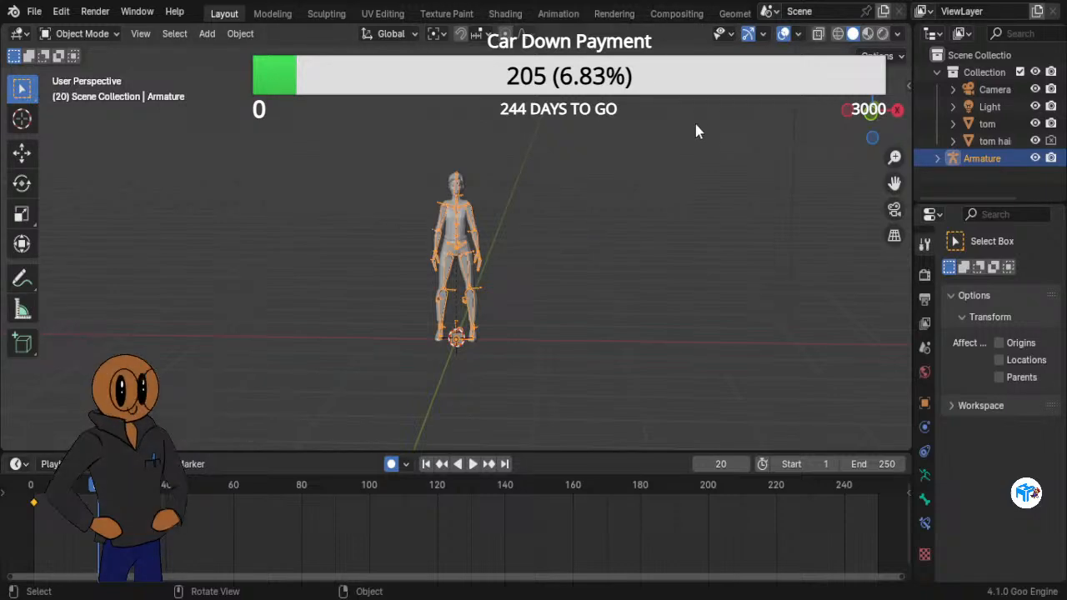
key(KP_1)
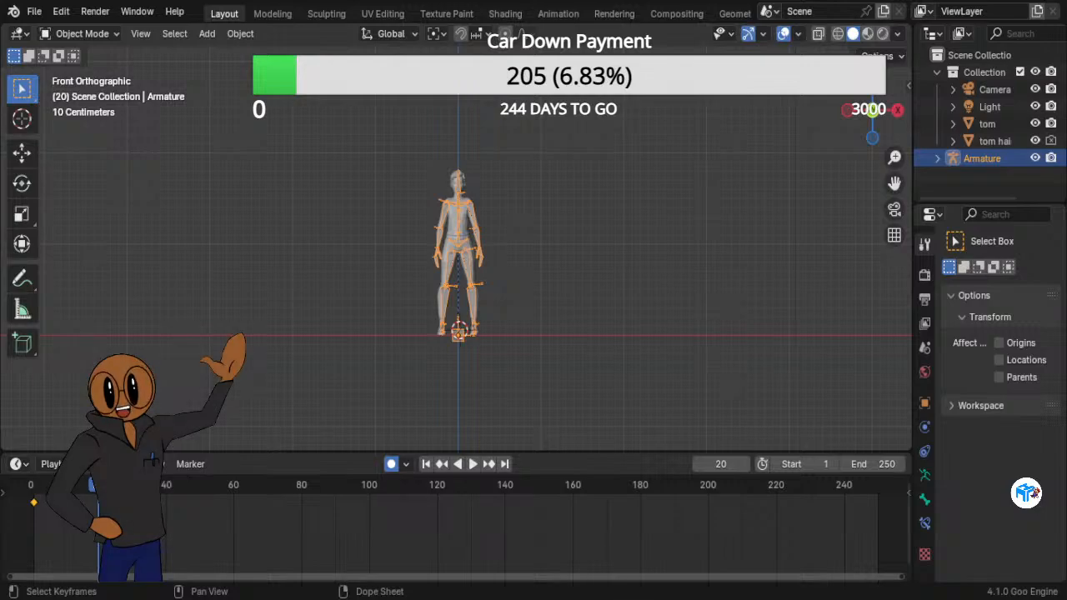
Add the reference photo of the standing man to the scene and move it clear of the character on the positive X side.
drag(285, 533, 286, 247)
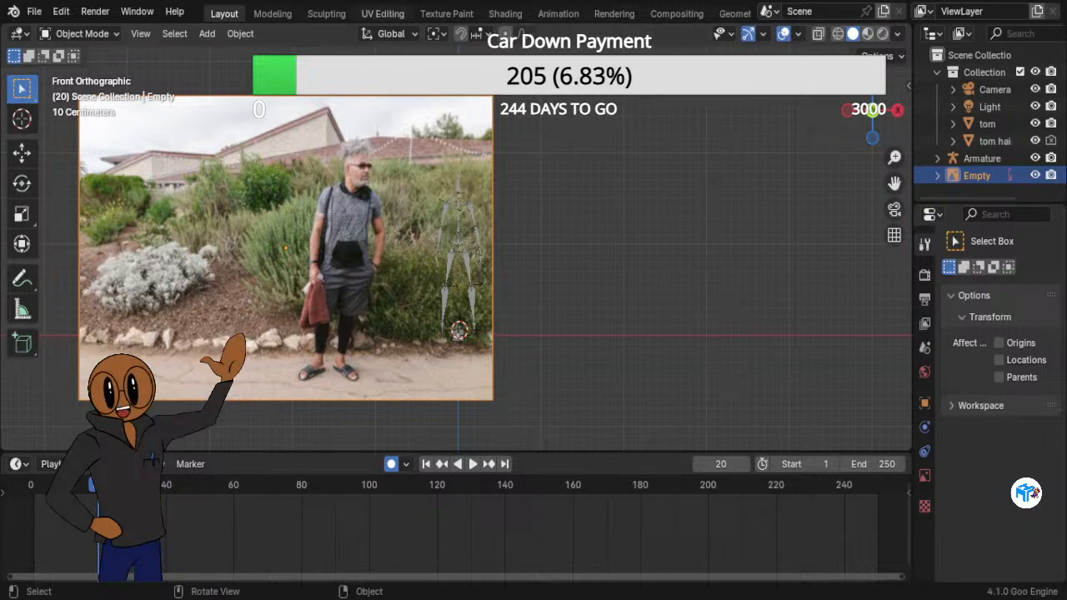
key(g)
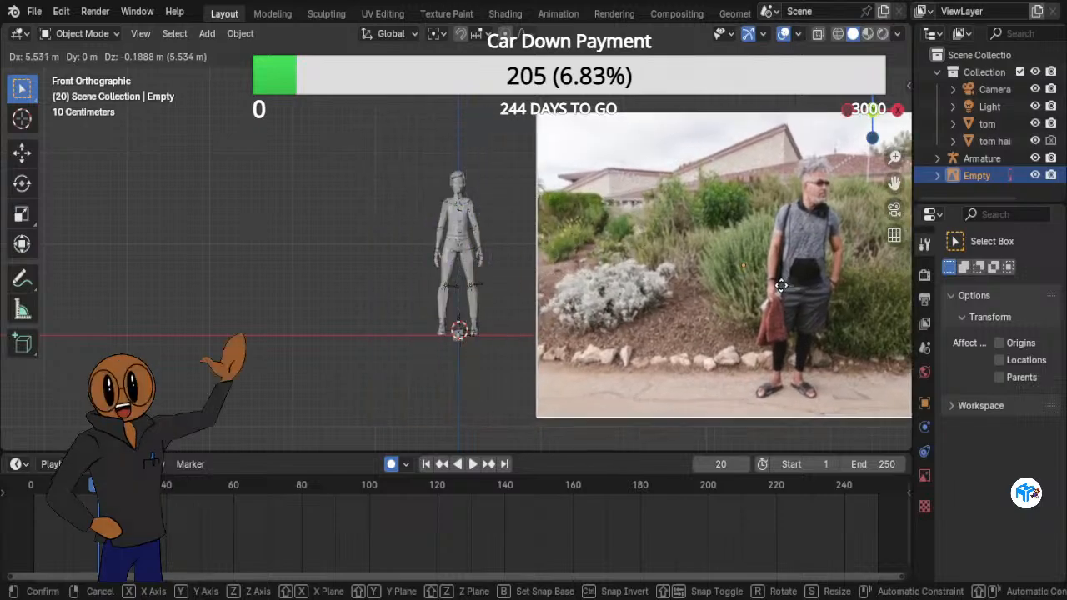
click(733, 270)
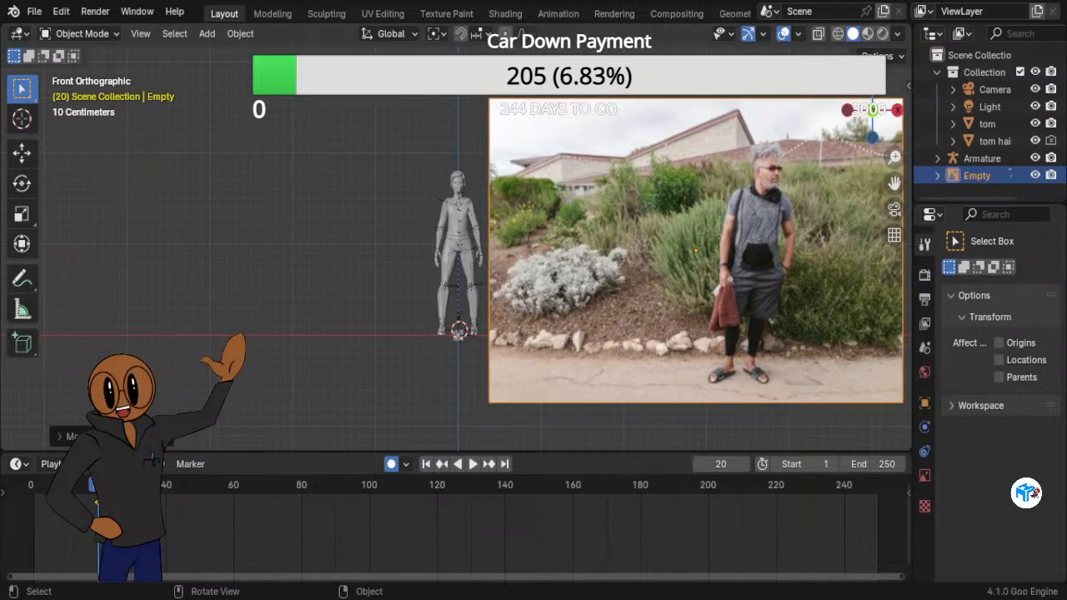
Scale the reference photo down to roughly the character's height and move it about -4.96 m along X to the character's other side.
key(s)
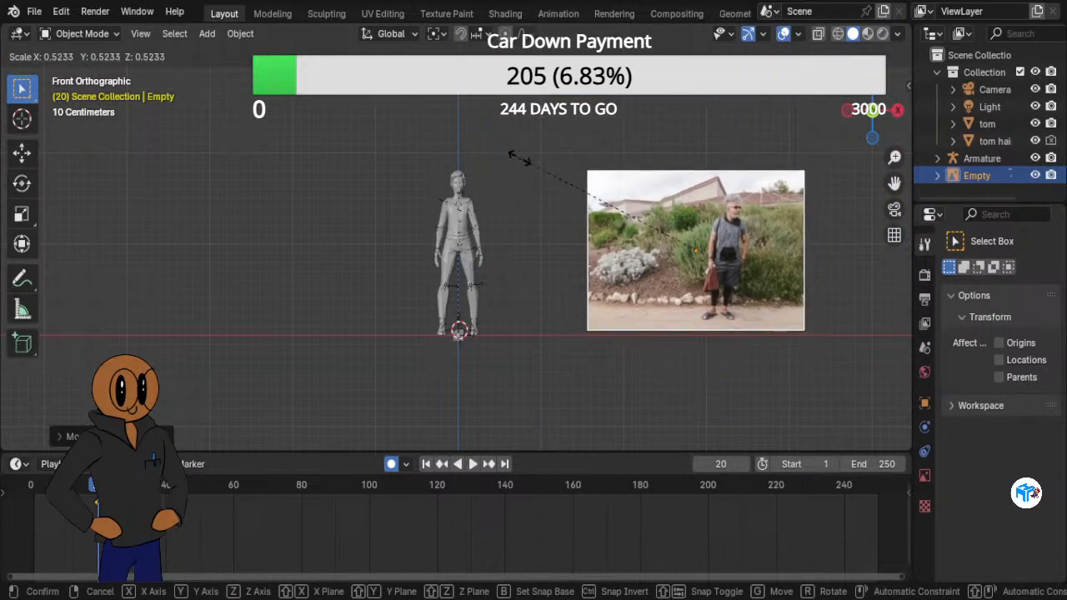
click(503, 159)
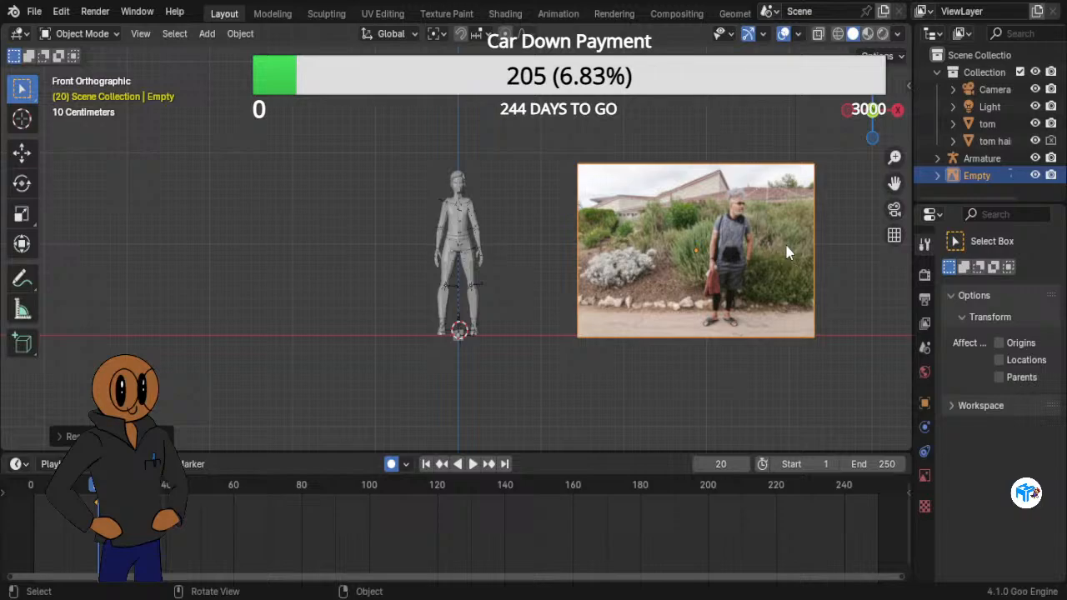
key(g)
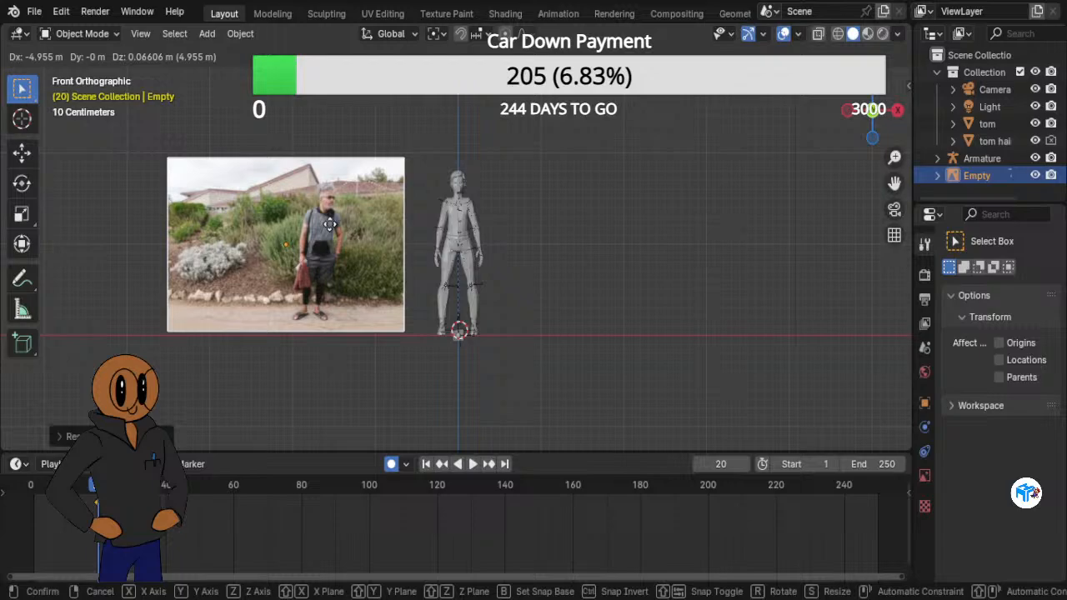
click(330, 223)
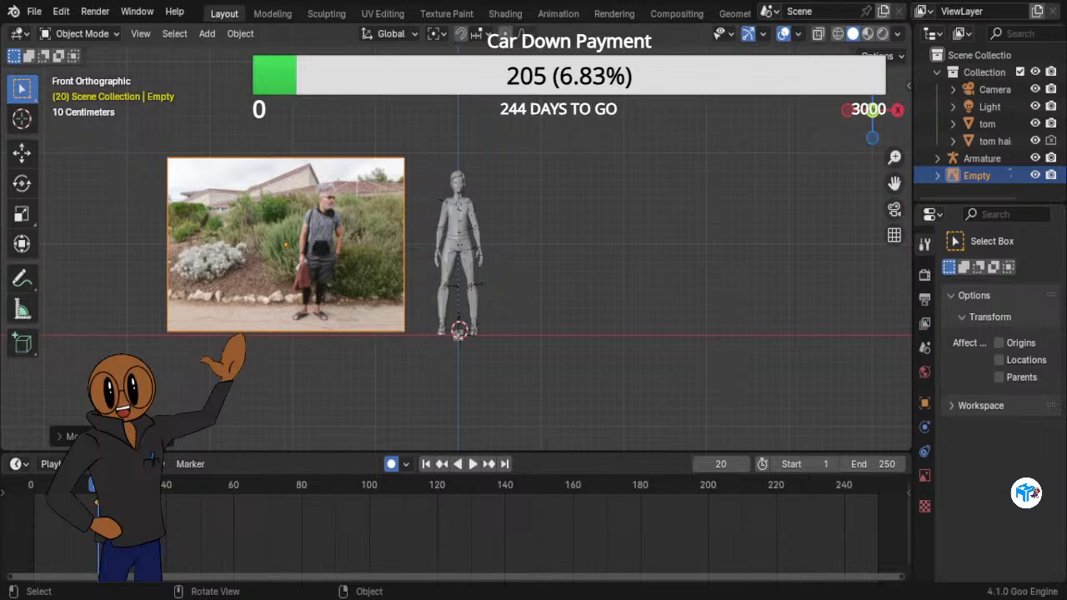
Select the armature, switch it to Pose Mode and select only the left upper arm bone, UPPERARM.L.
scroll(458, 240, up, 2)
scroll(457, 237, up, 4)
scroll(457, 238, down, 3)
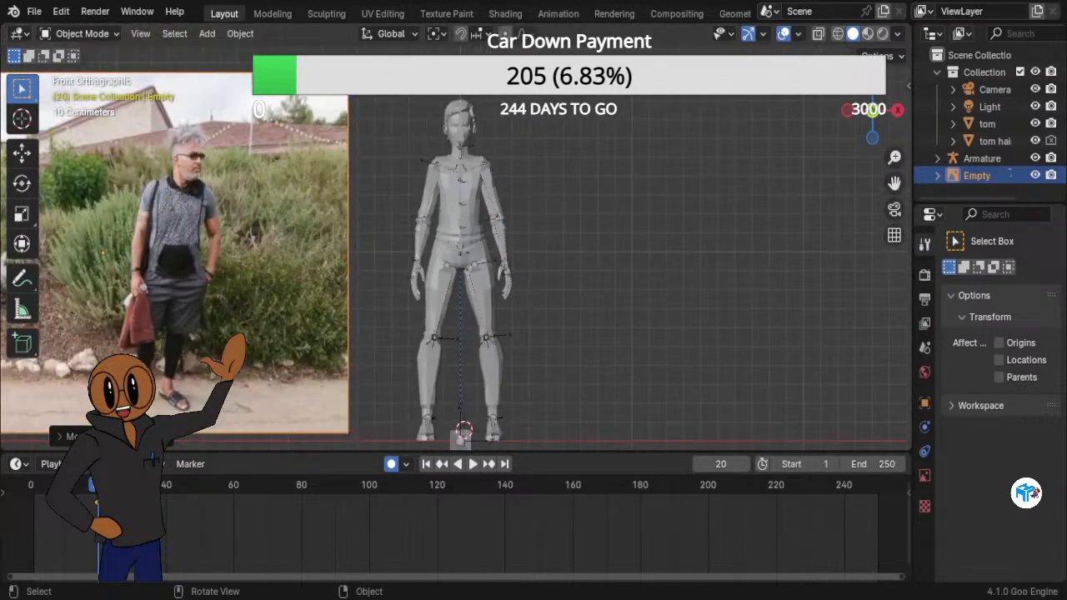
scroll(457, 251, up, 1)
shift+middle_drag(548, 265, 602, 300)
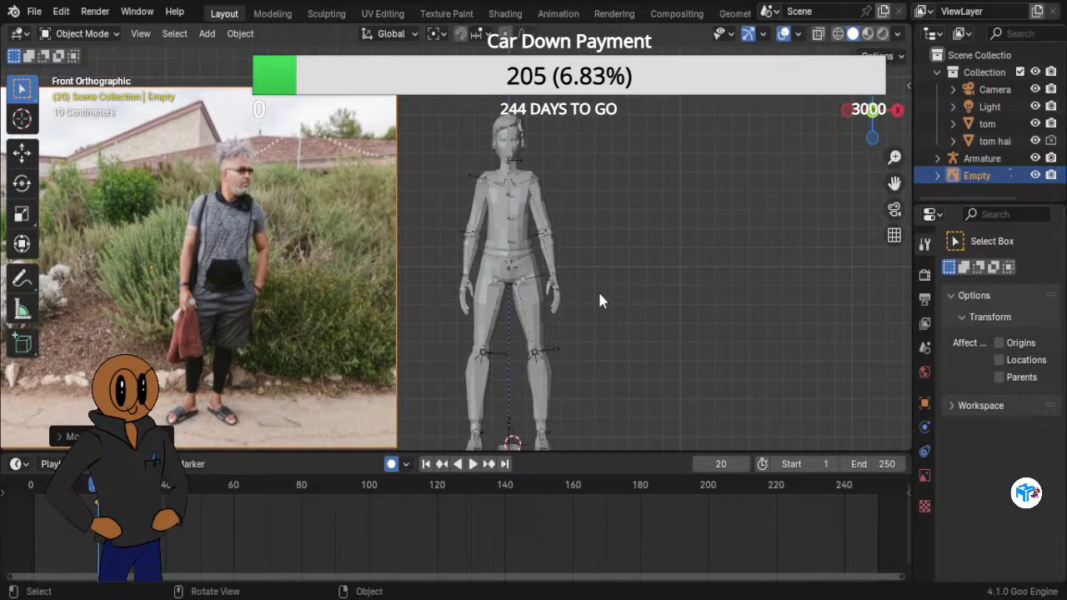
click(541, 207)
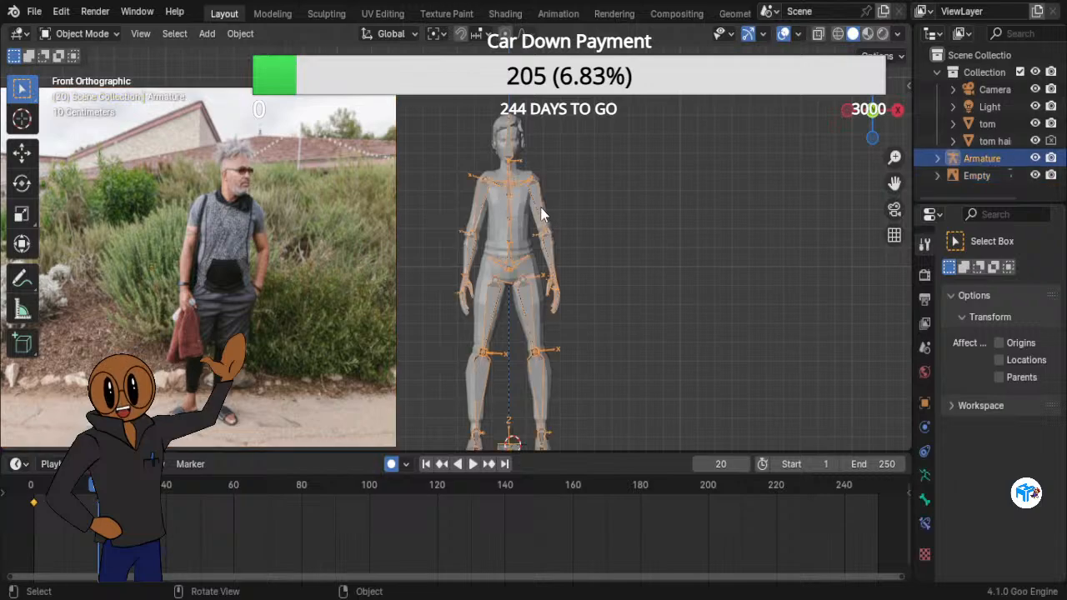
click(109, 32)
click(82, 91)
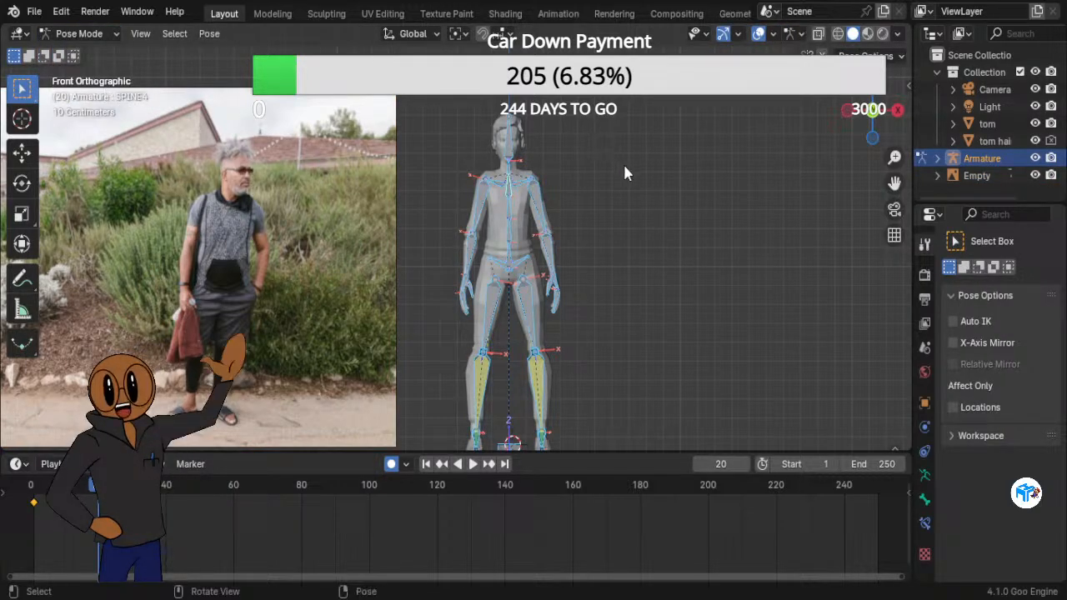
click(631, 222)
scroll(631, 222, up, 2)
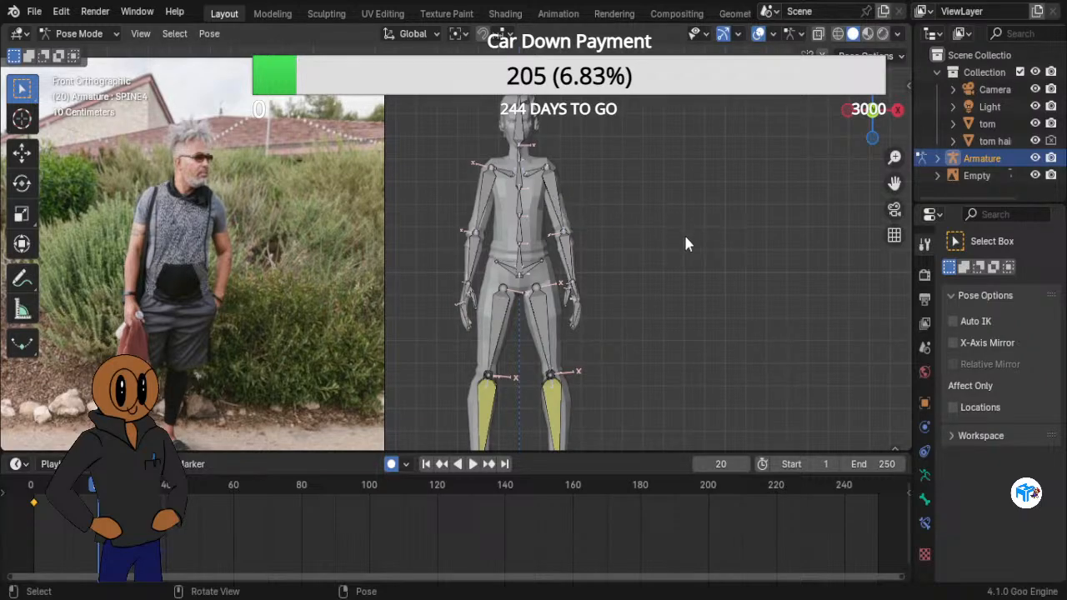
middle_drag(735, 196, 692, 200)
click(501, 191)
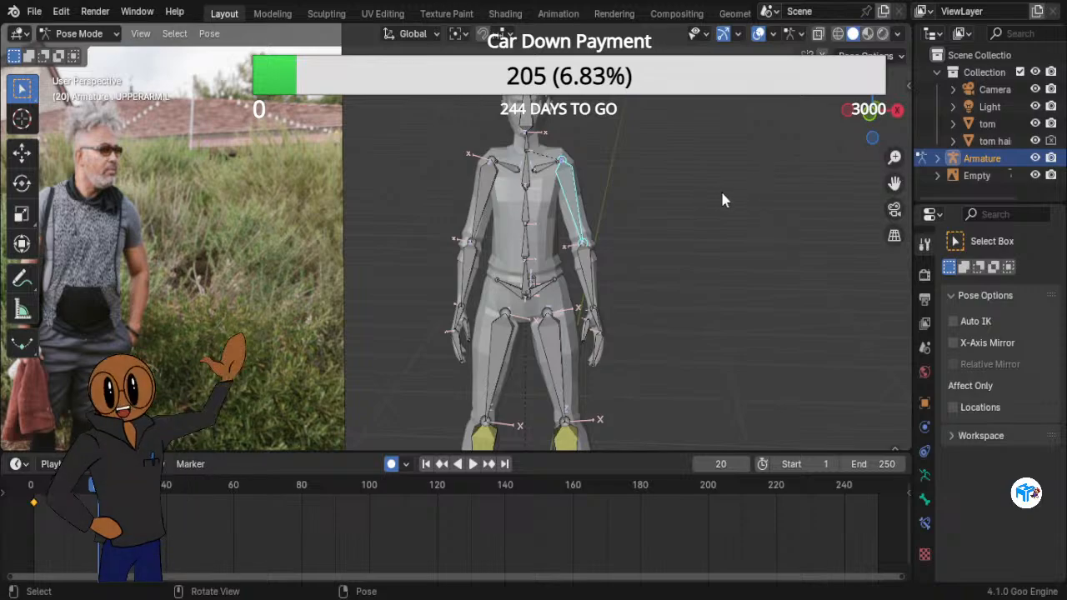
key(r)
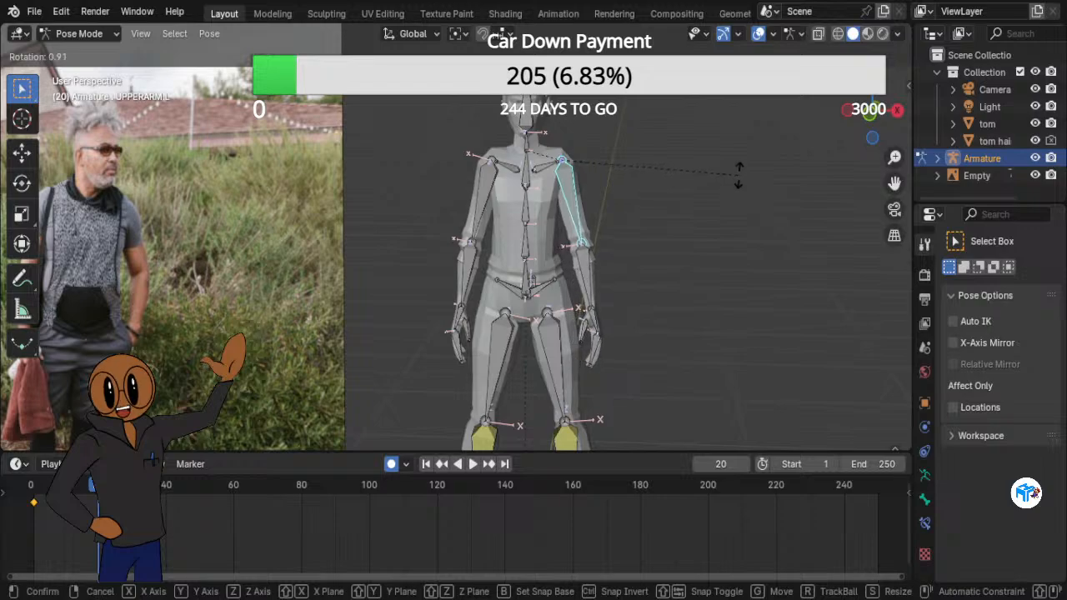
key(x)
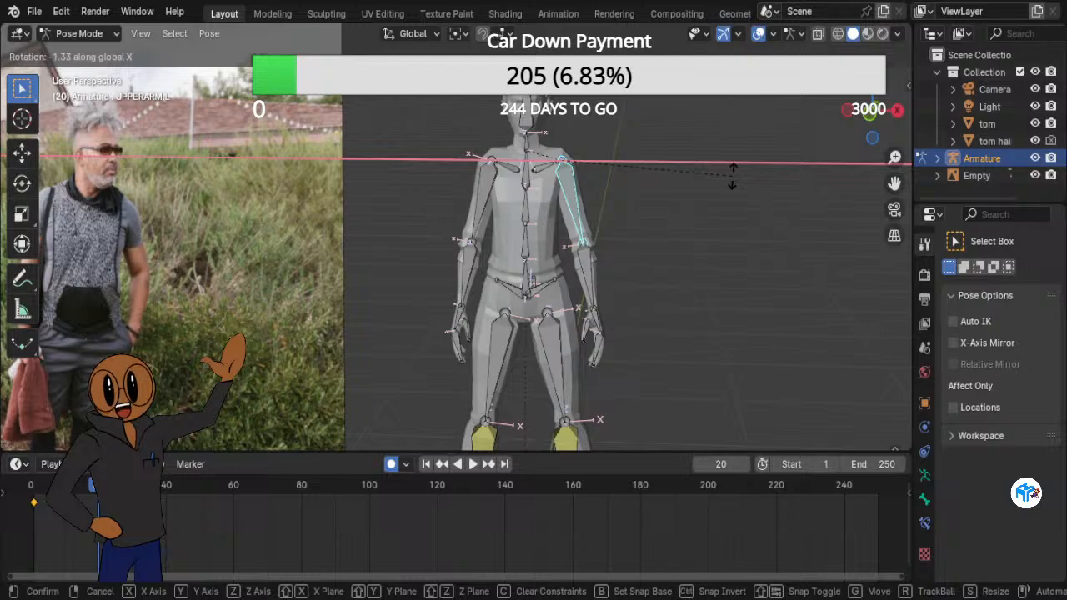
click(732, 175)
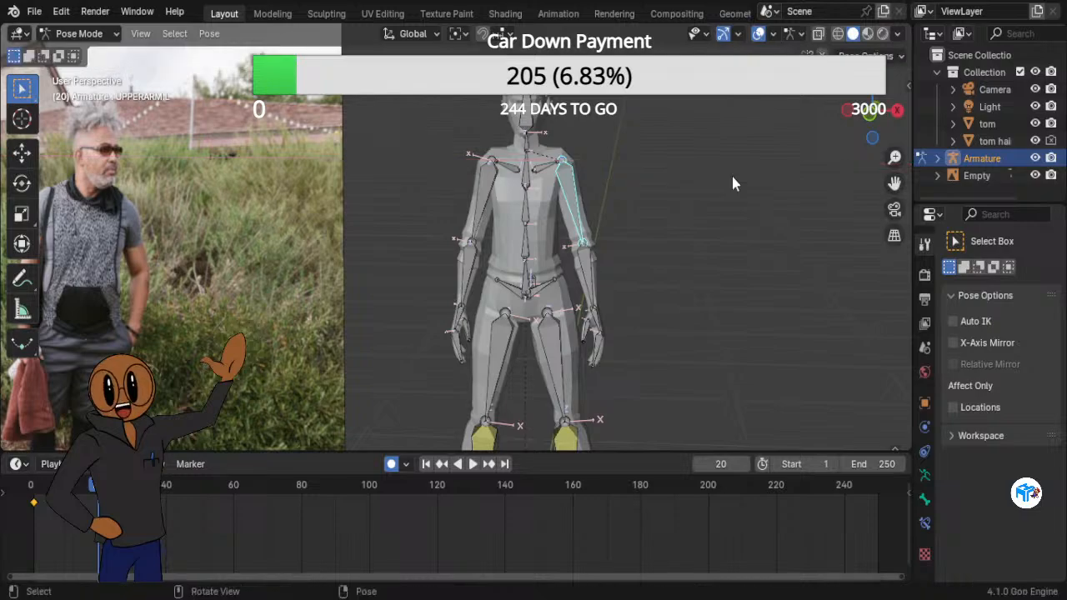
key(z)
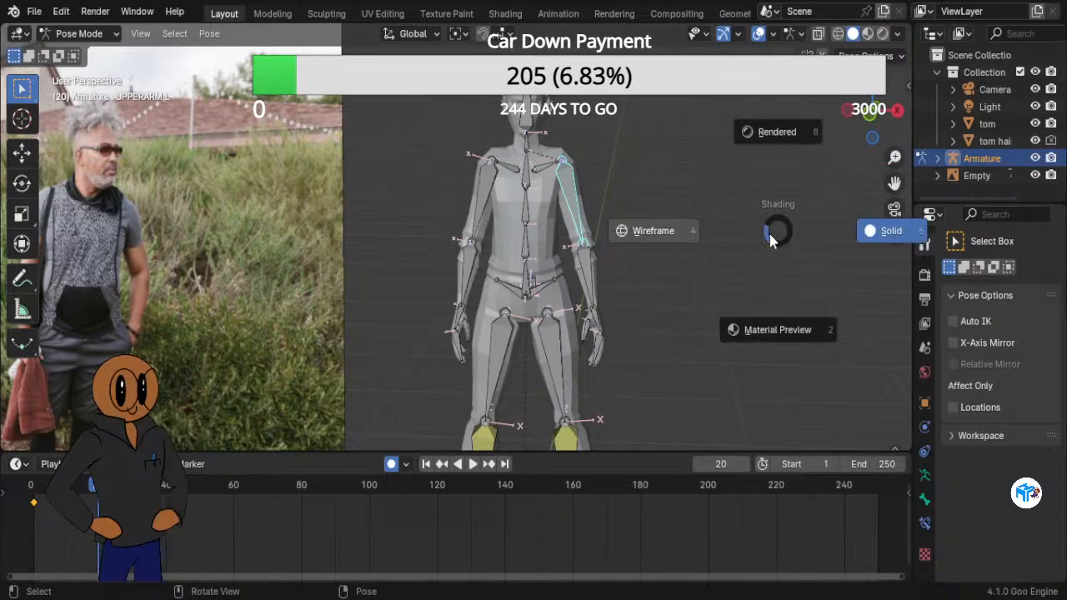
click(653, 230)
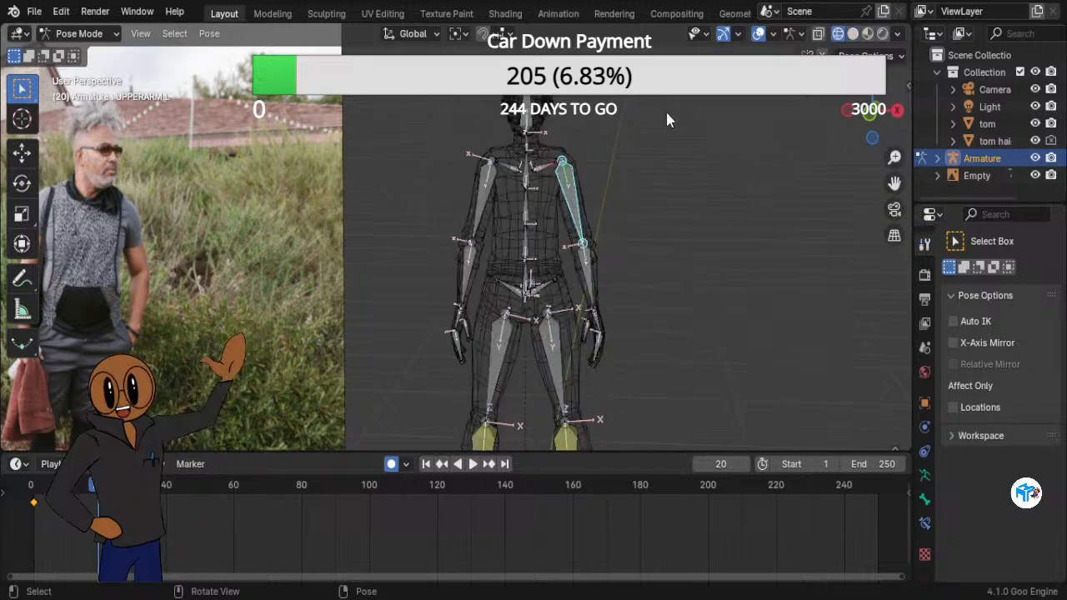
click(852, 33)
key(r)
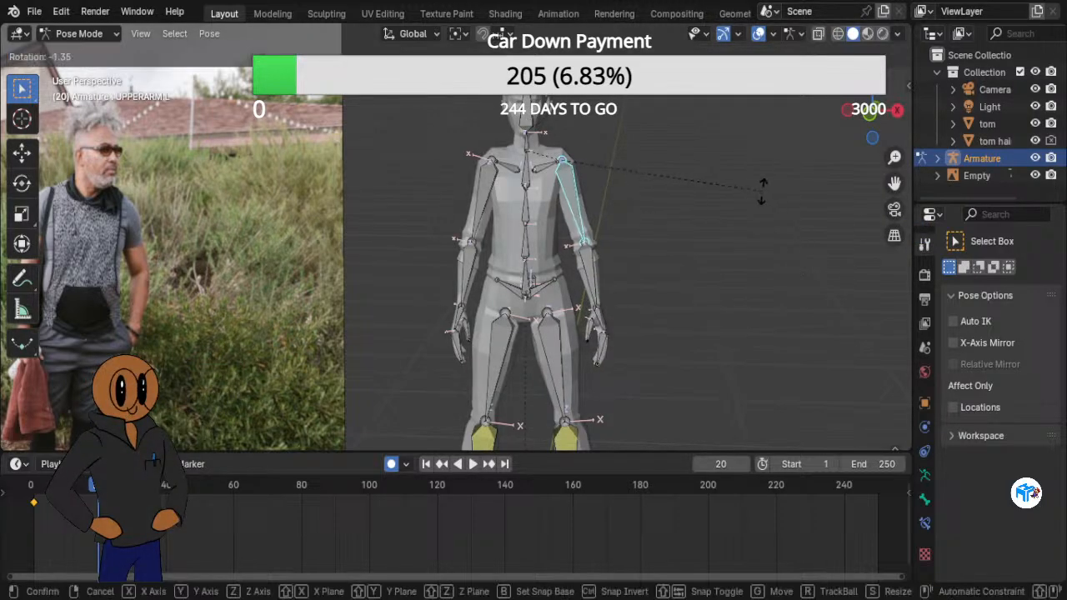
key(z)
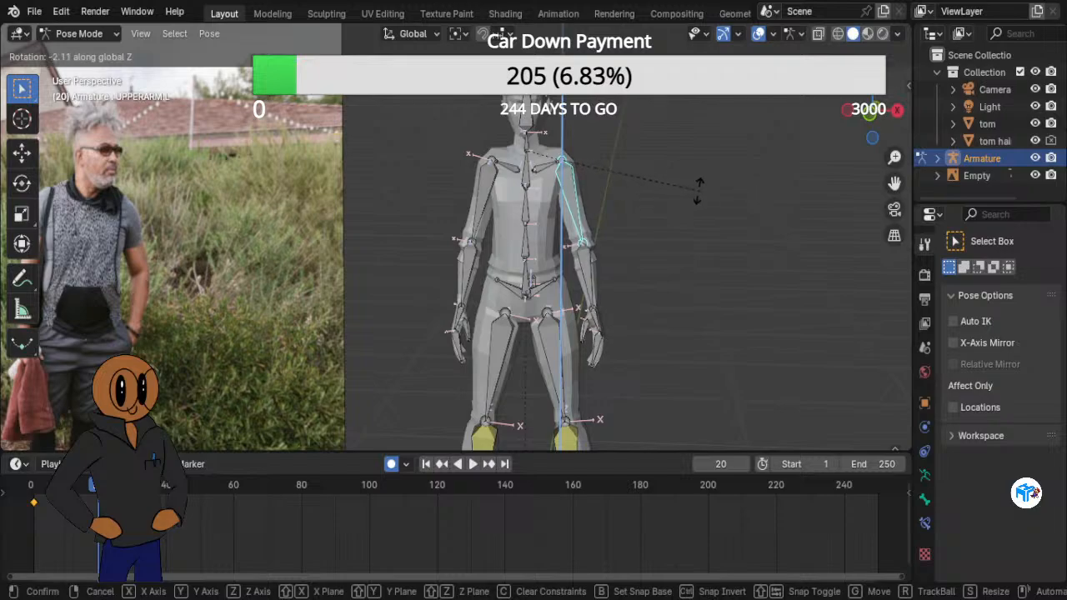
click(752, 181)
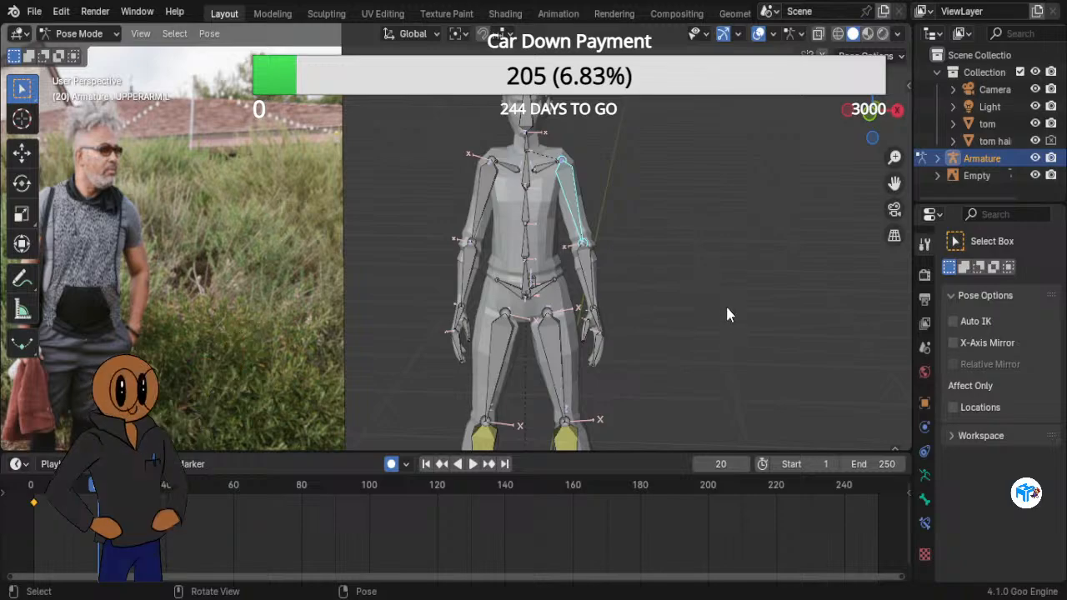
Rotate the UPPERARM.L bone about 15.7° around its local Z axis to swing the arm away from the torso.
middle_drag(747, 222, 603, 196)
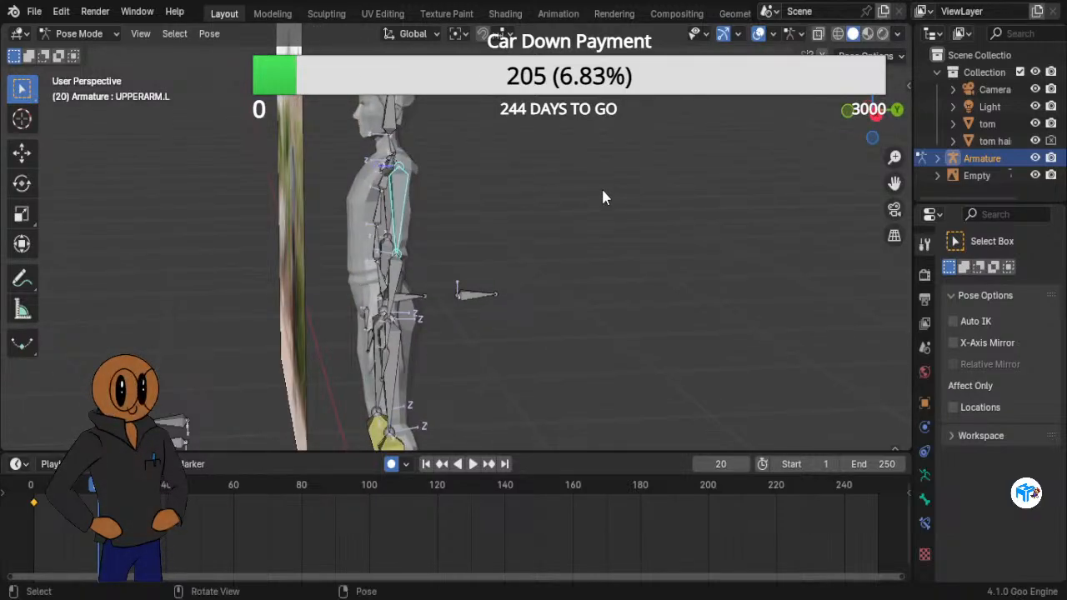
middle_drag(471, 275, 598, 269)
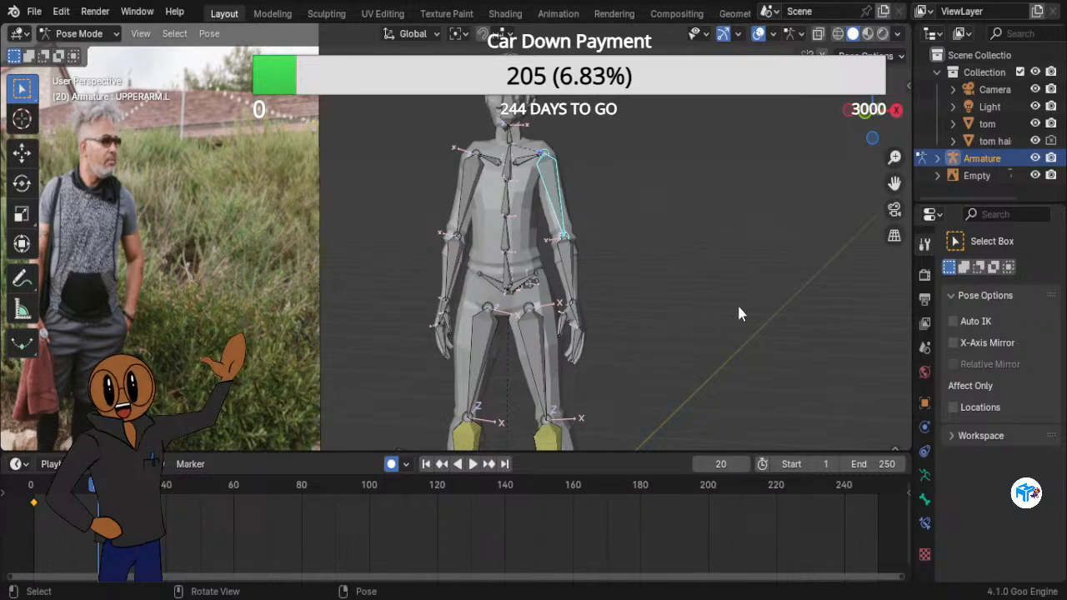
middle_drag(689, 320, 666, 215)
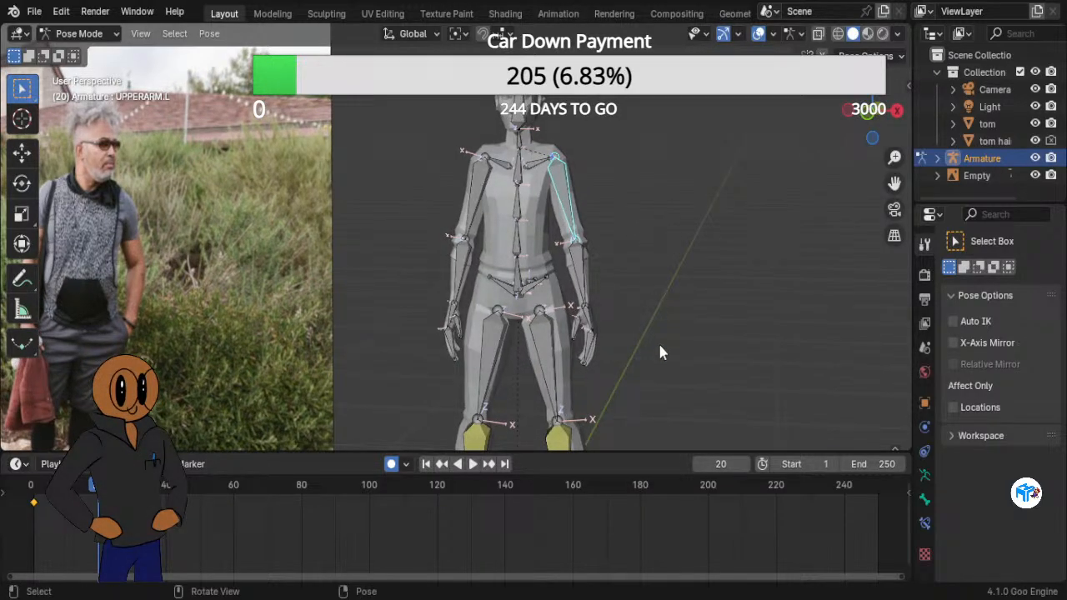
key(r)
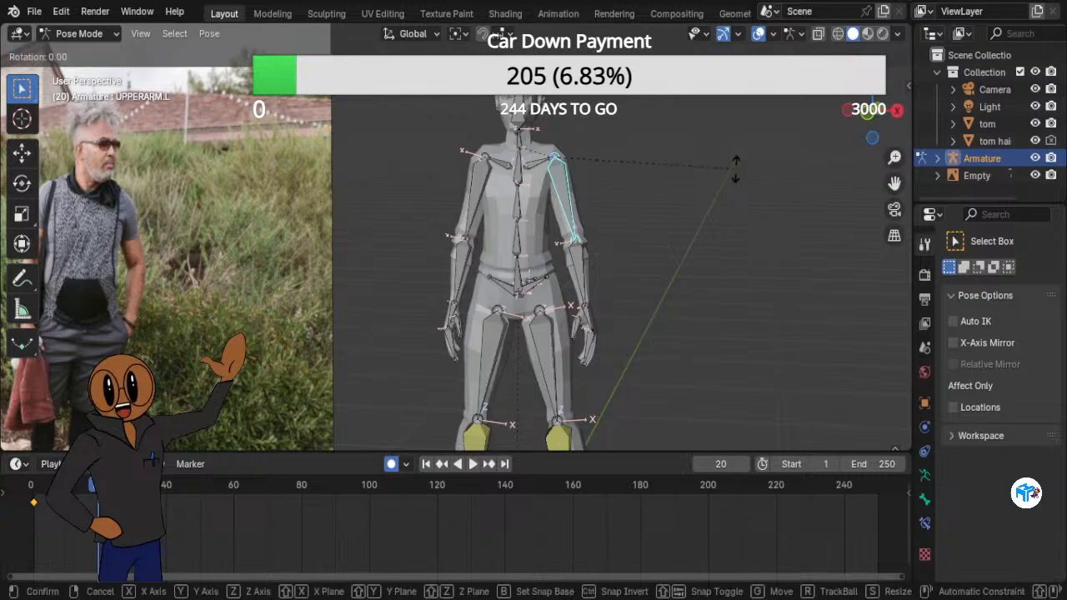
key(z)
key(z)
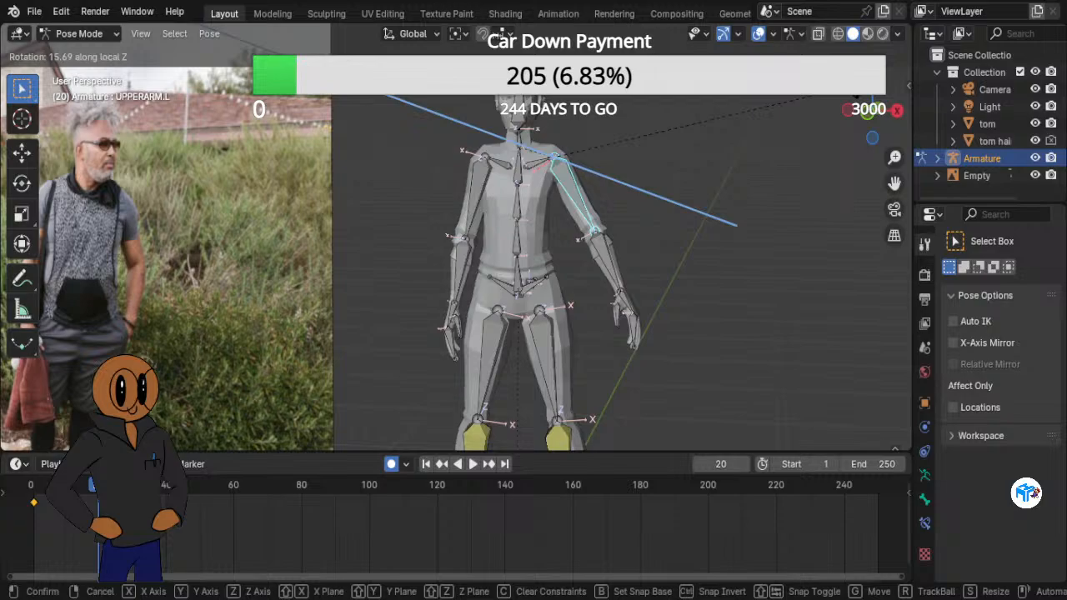
click(813, 96)
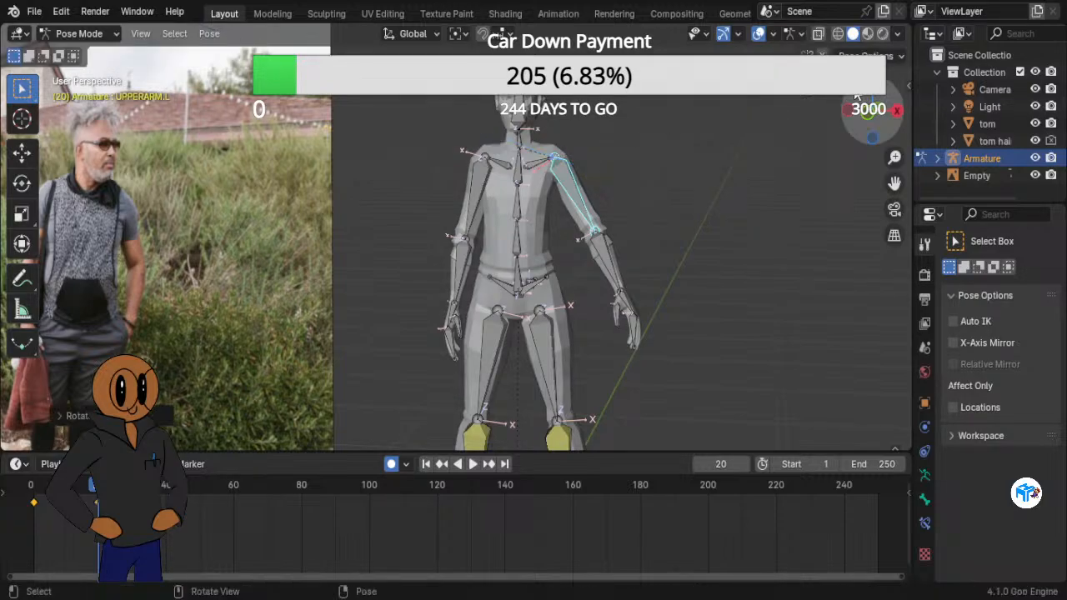
Rotate the FOREARM.L bone about -32.7° around its local Z axis to bend the forearm back toward the hip.
click(608, 249)
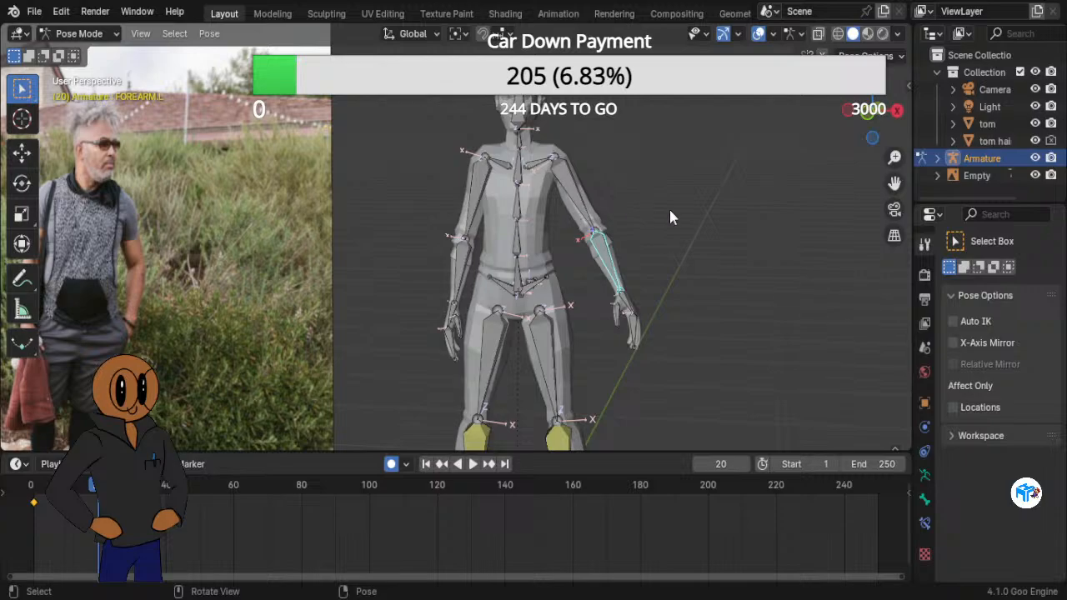
key(r)
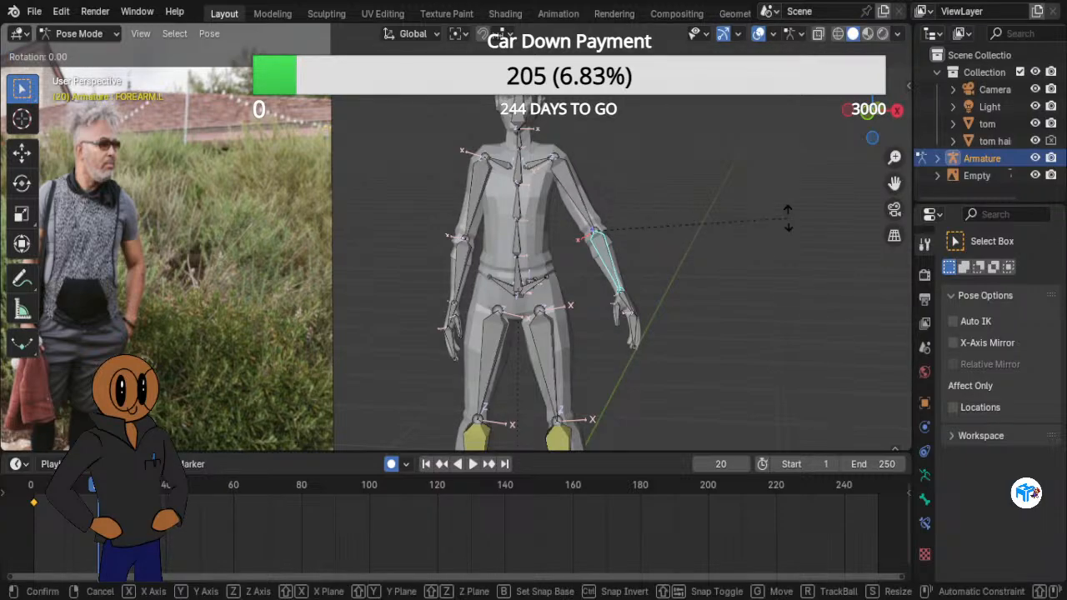
key(z)
key(z)
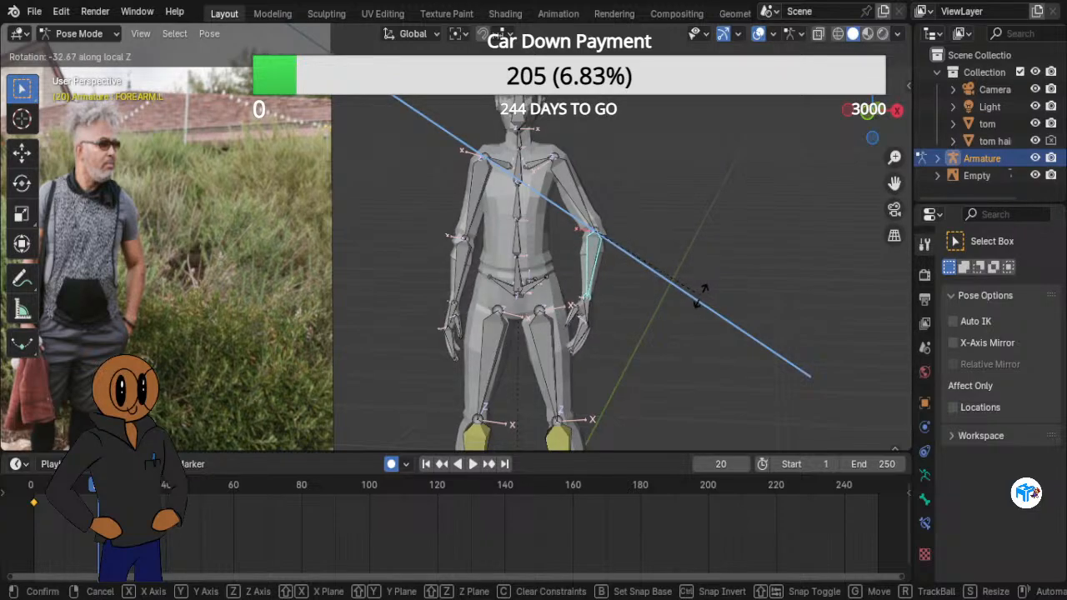
click(700, 295)
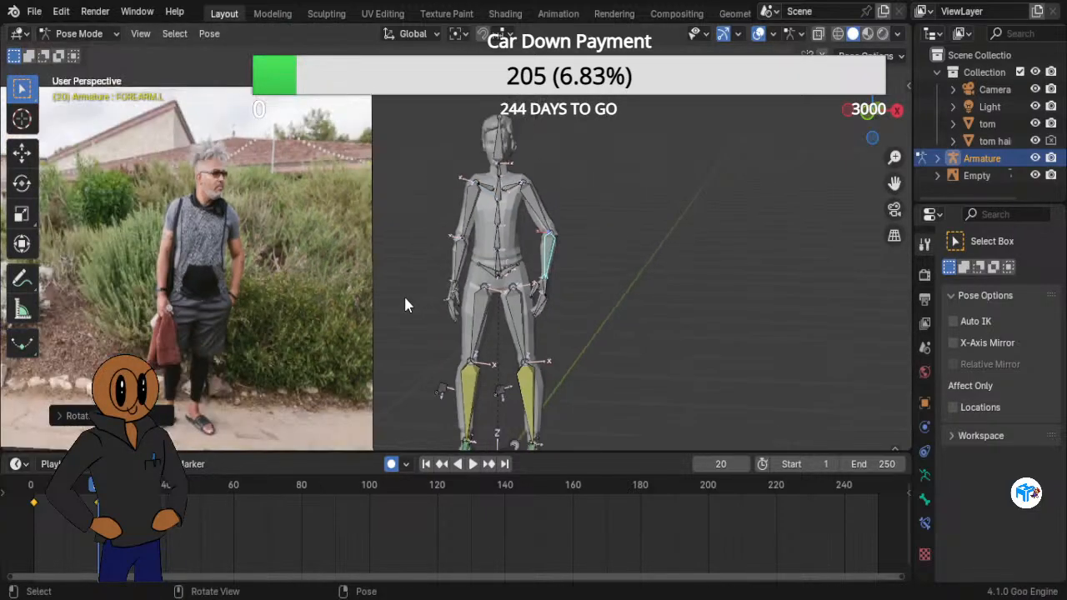
shift+middle_drag(396, 282, 447, 299)
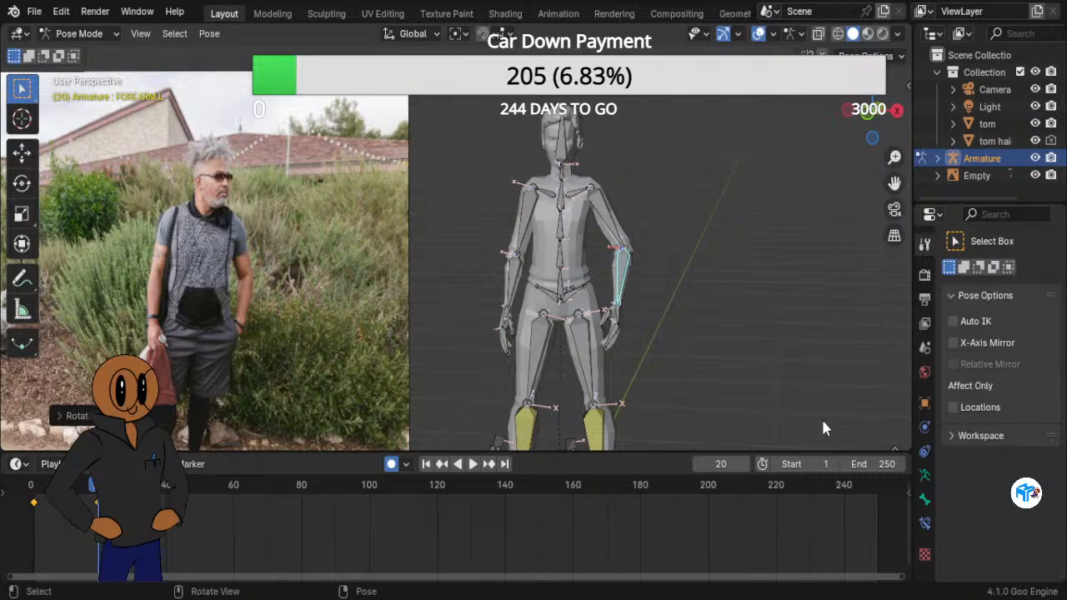
scroll(821, 413, down, 3)
shift+middle_drag(674, 371, 696, 205)
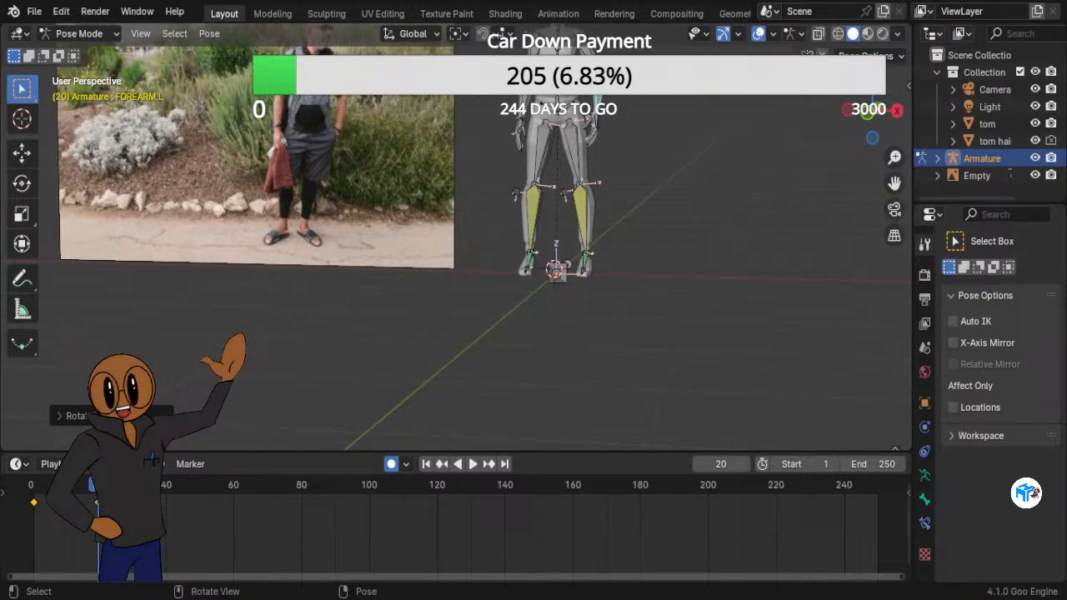
shift+middle_drag(675, 167, 689, 280)
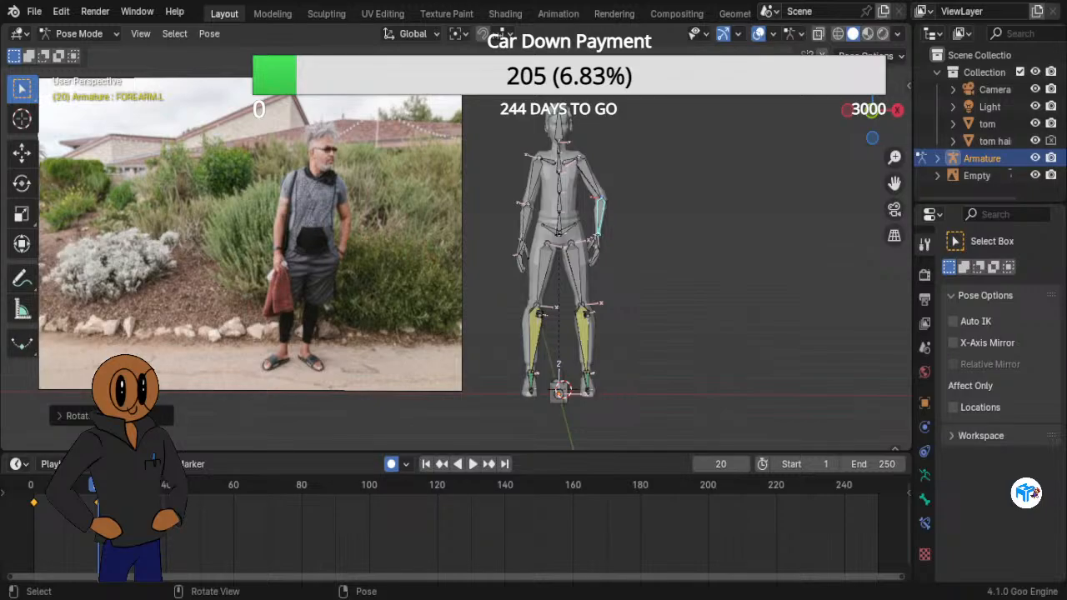
middle_drag(764, 229, 516, 235)
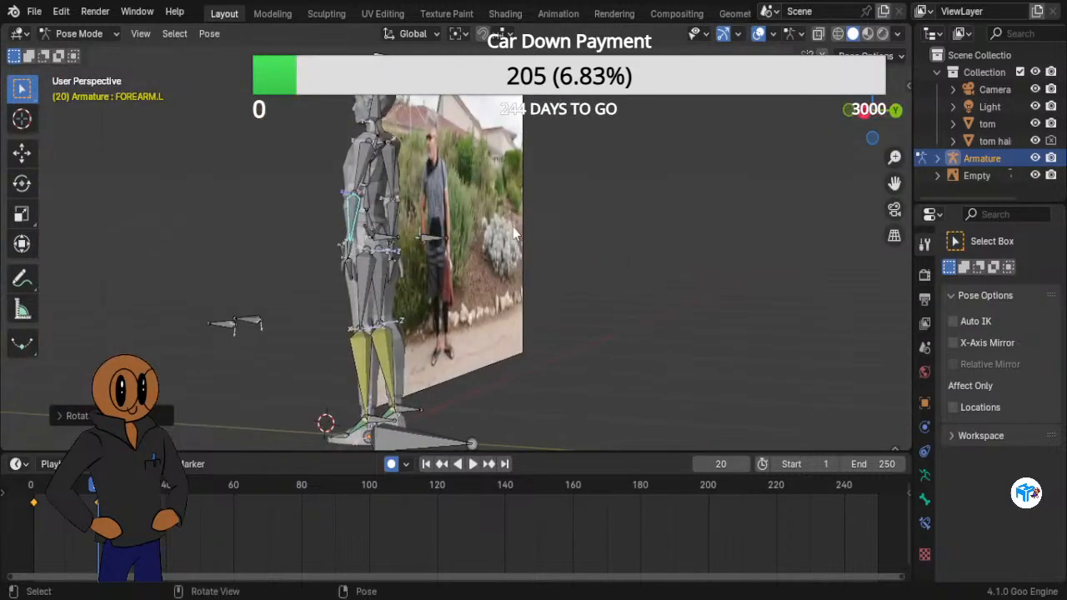
Shift the HIP CONTROLLER.L bone sideways along global X by about 0.068 m and a further 0.055 m.
click(397, 240)
middle_drag(426, 280, 663, 287)
key(KP_1)
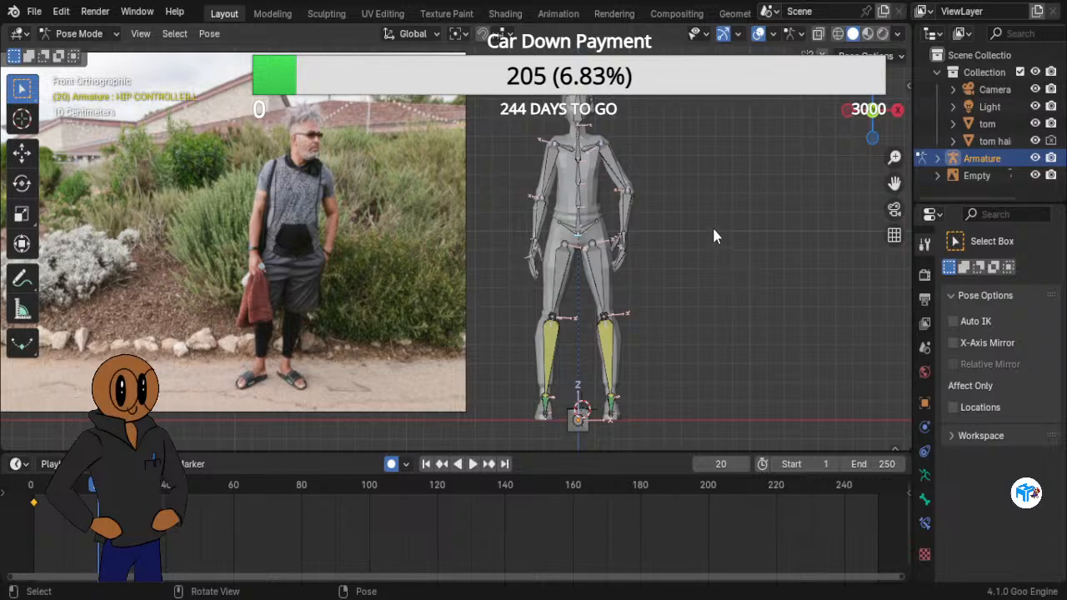
key(g)
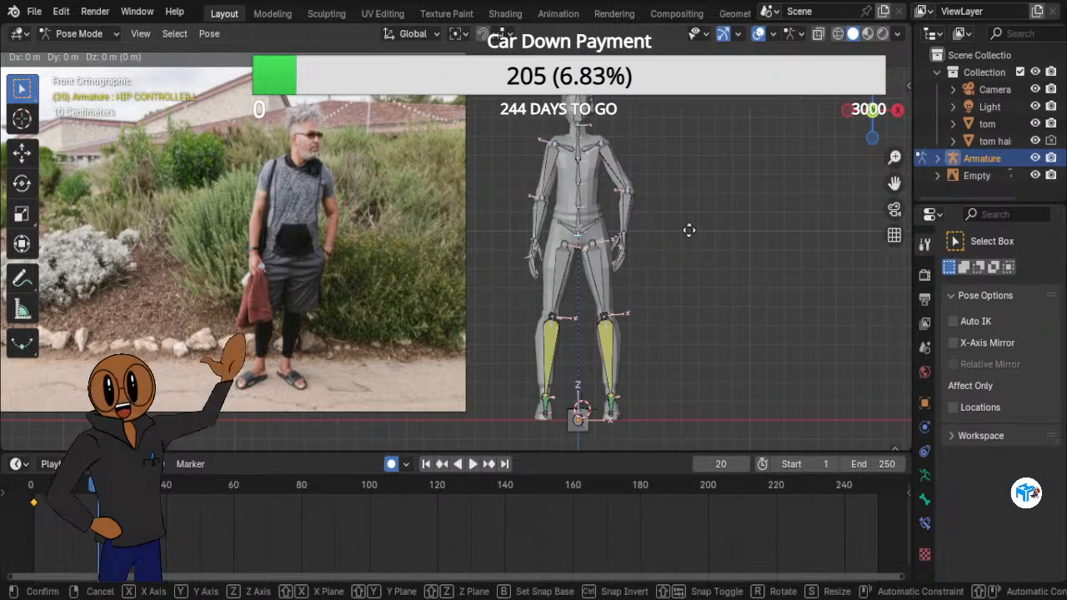
key(x)
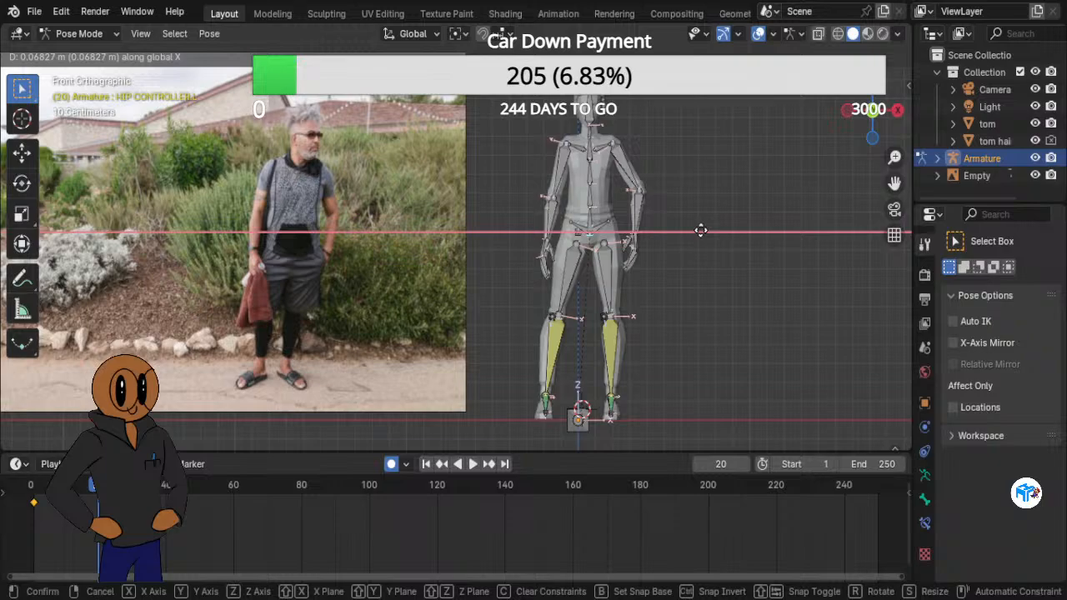
click(701, 231)
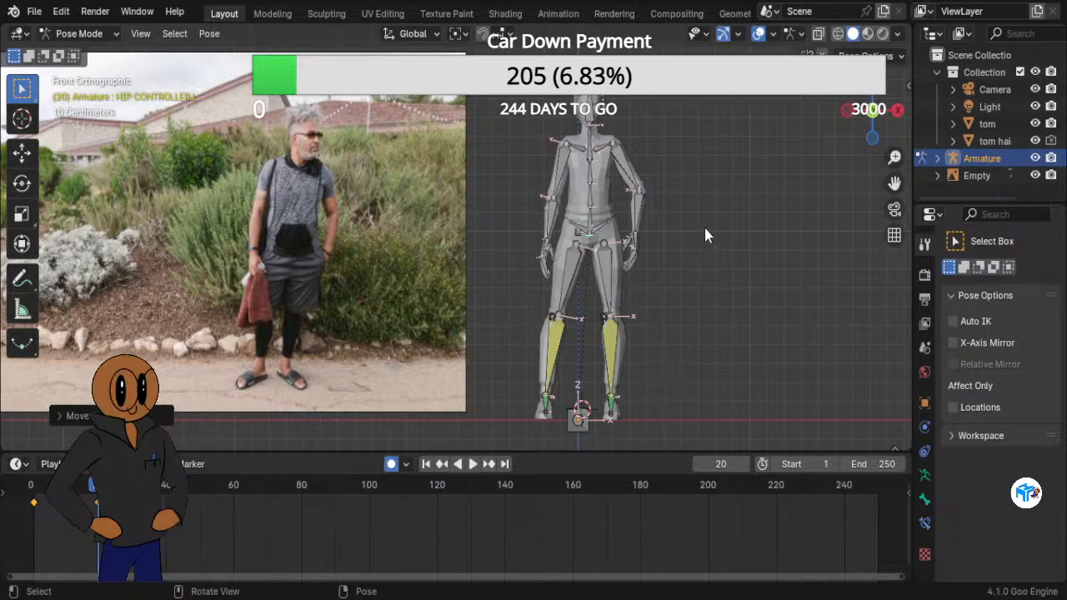
key(g)
key(x)
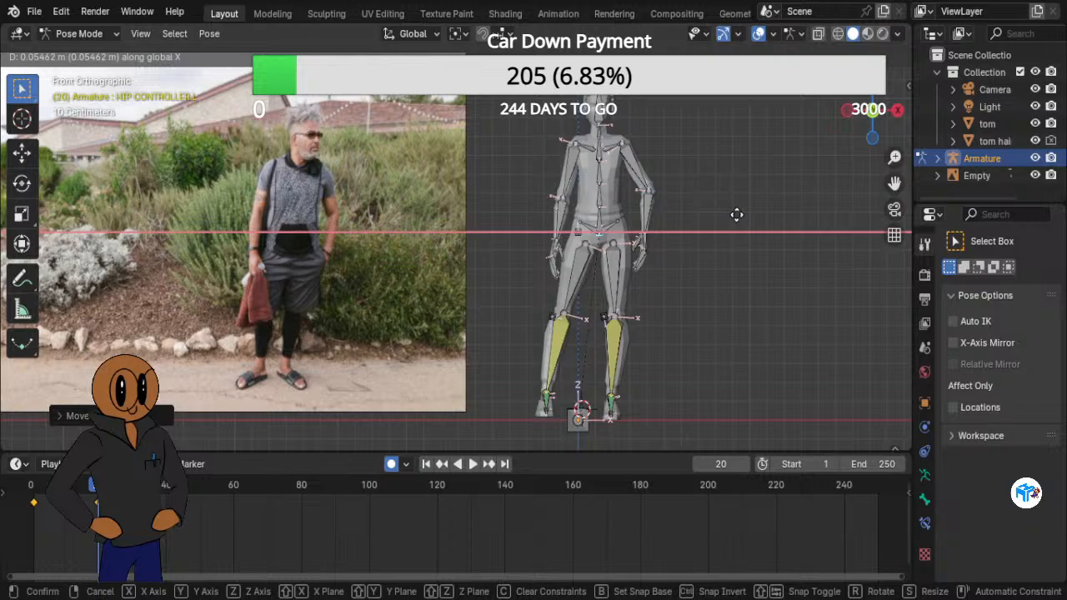
click(737, 214)
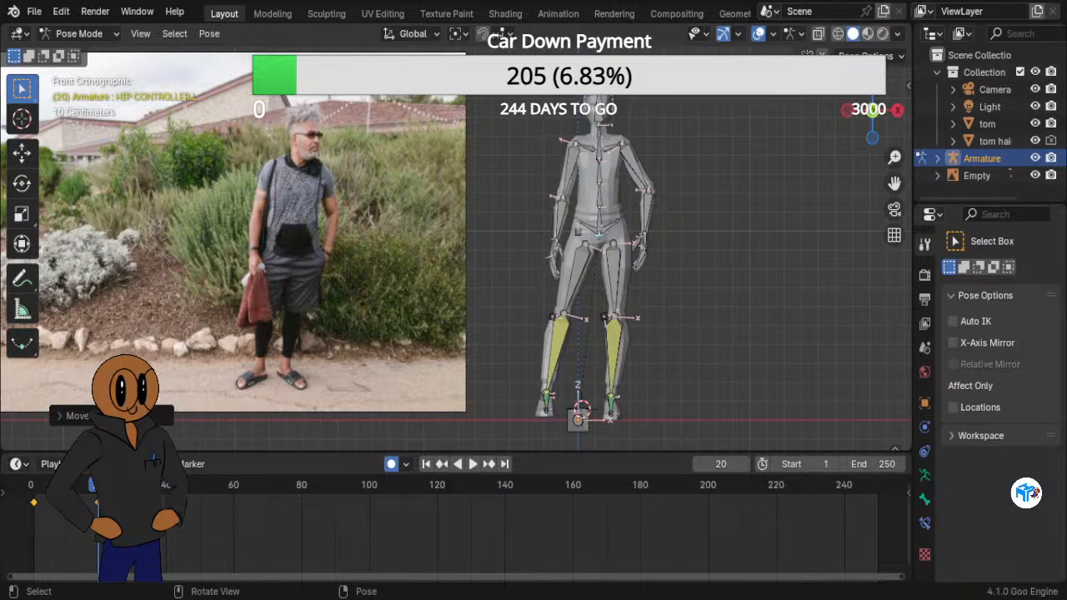
Move the right foot's TARGET.R bone about 0.158 m along global X to bring that foot in under the body.
middle_drag(667, 351, 382, 421)
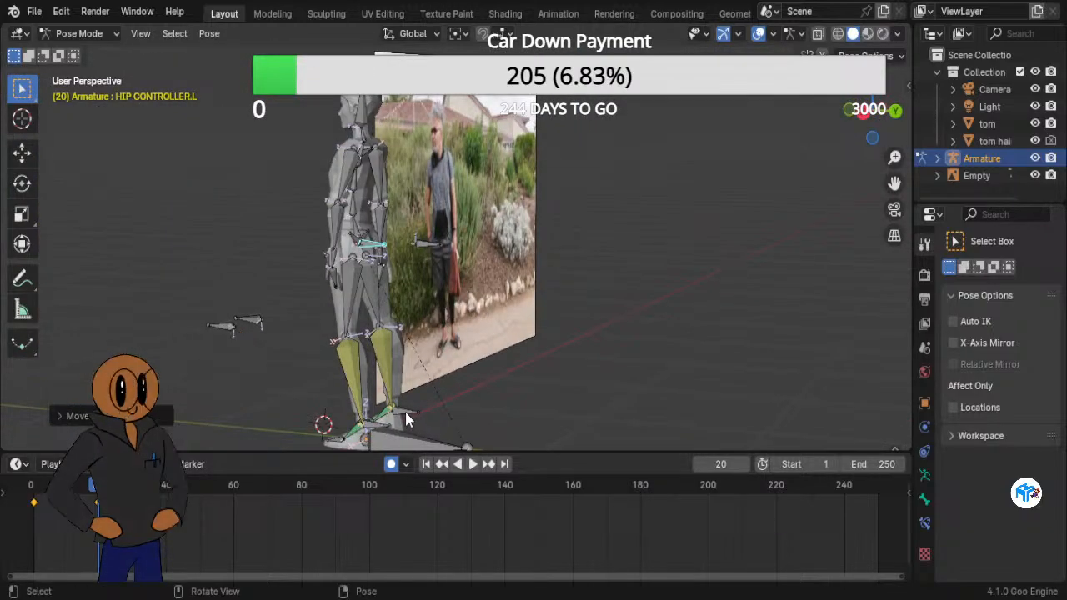
click(239, 355)
middle_drag(243, 355, 469, 362)
key(KP_1)
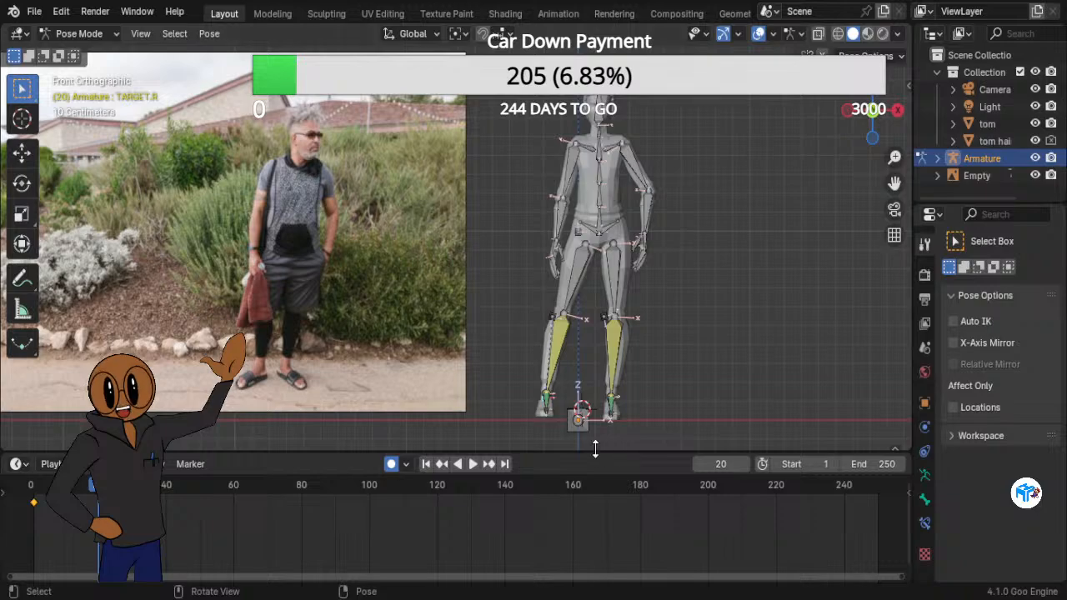
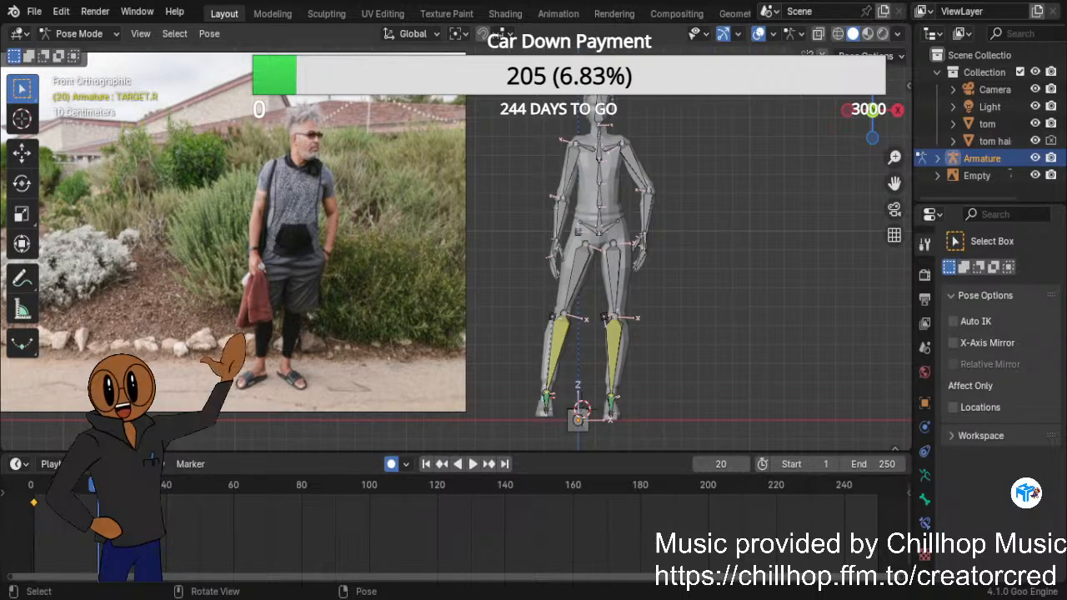
scroll(456, 239, up, 2)
scroll(456, 240, down, 3)
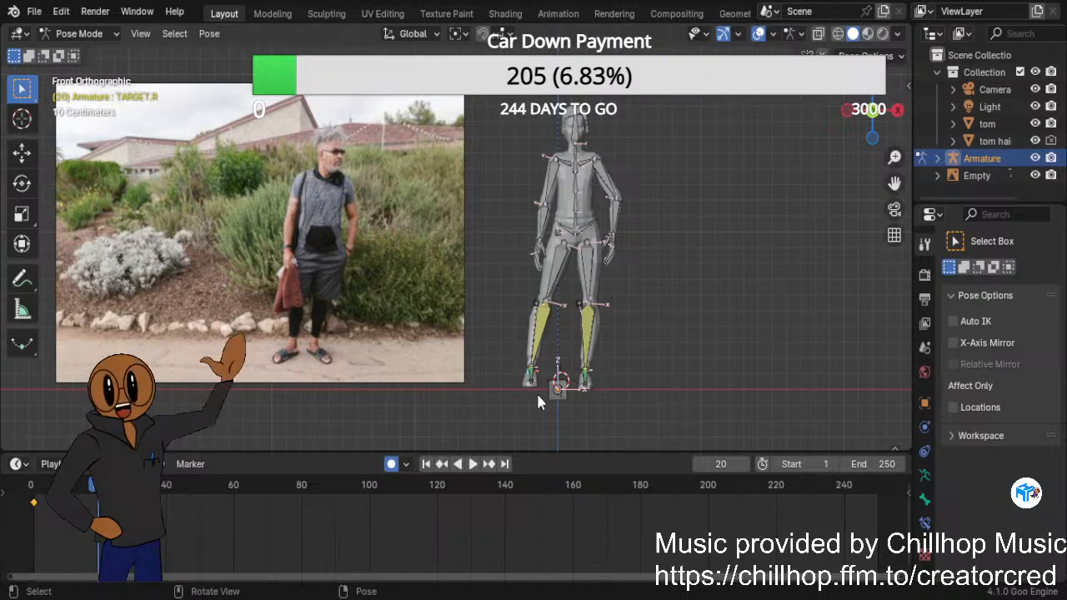
key(g)
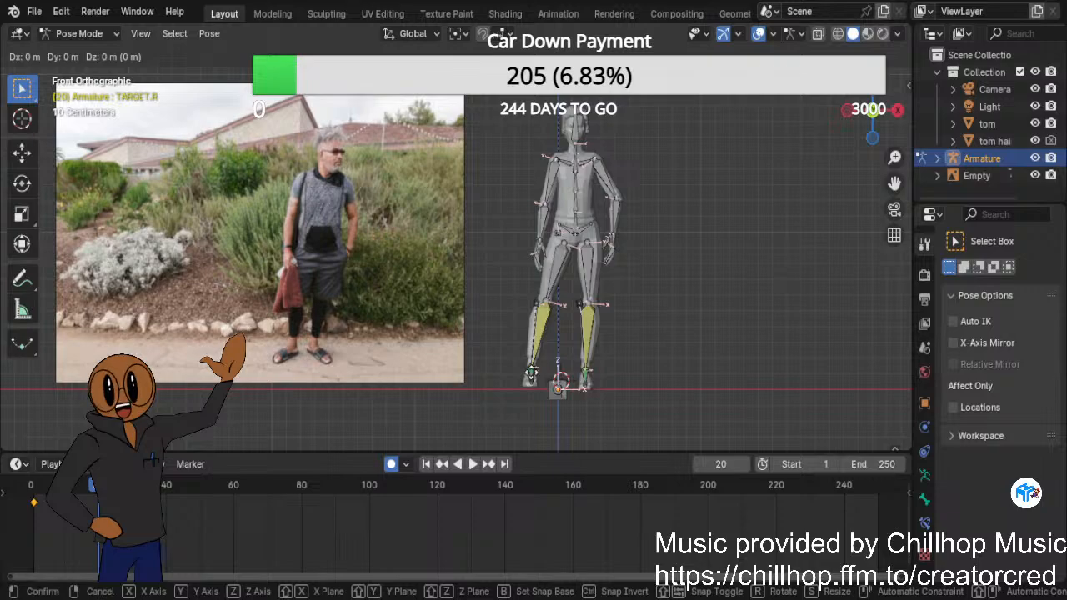
key(x)
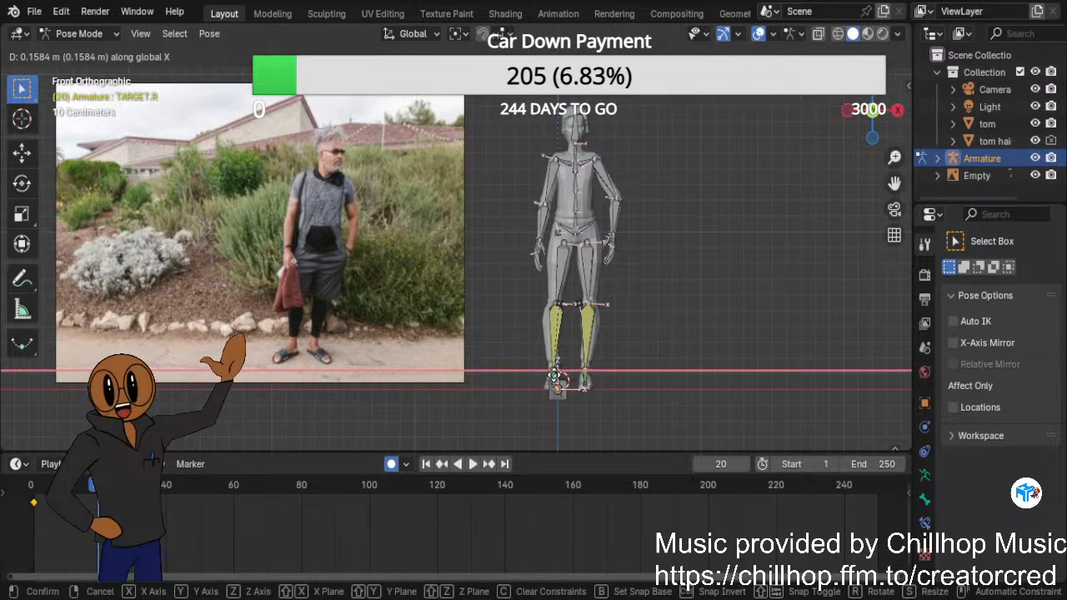
key(Return)
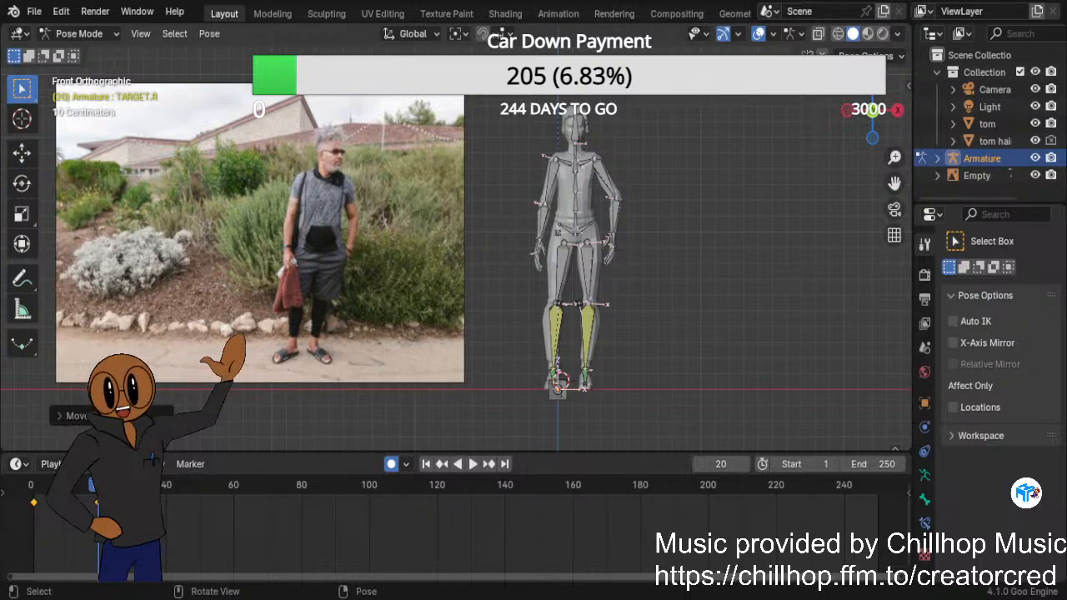
click(561, 399)
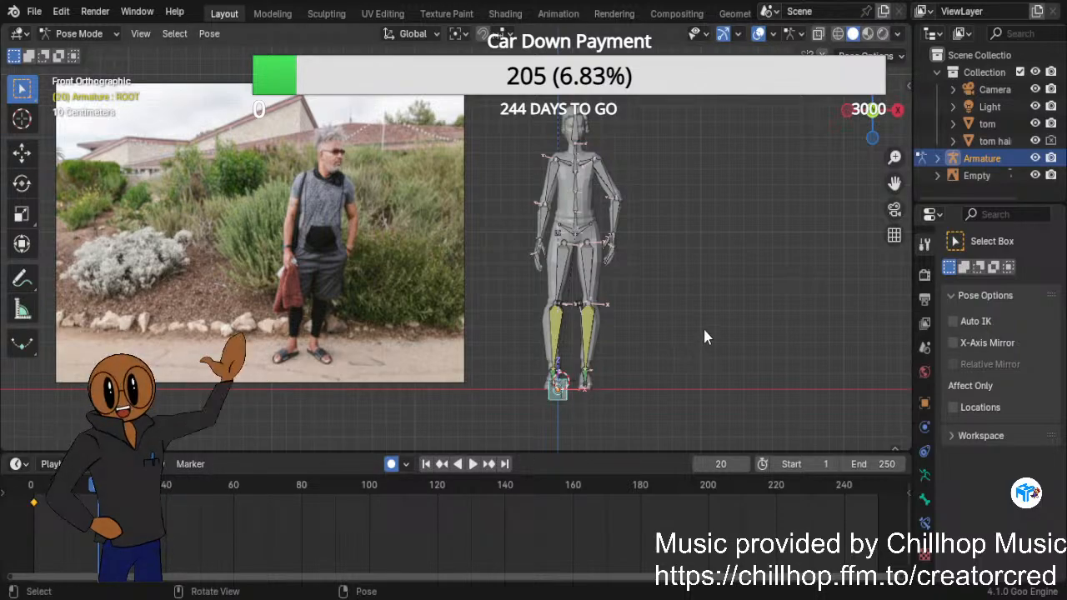
click(666, 397)
Move the left knee's POLE.L bone outward about 0.7 m along global X.
scroll(663, 394, up, 1)
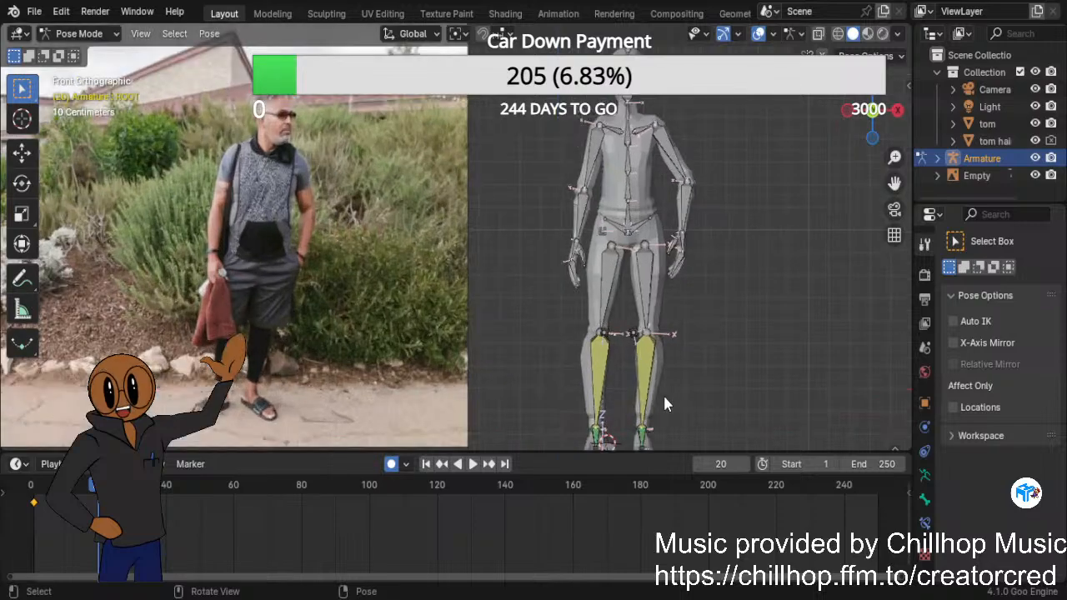
scroll(663, 374, down, 2)
scroll(692, 344, up, 1)
middle_drag(710, 324, 639, 341)
middle_drag(717, 397, 586, 336)
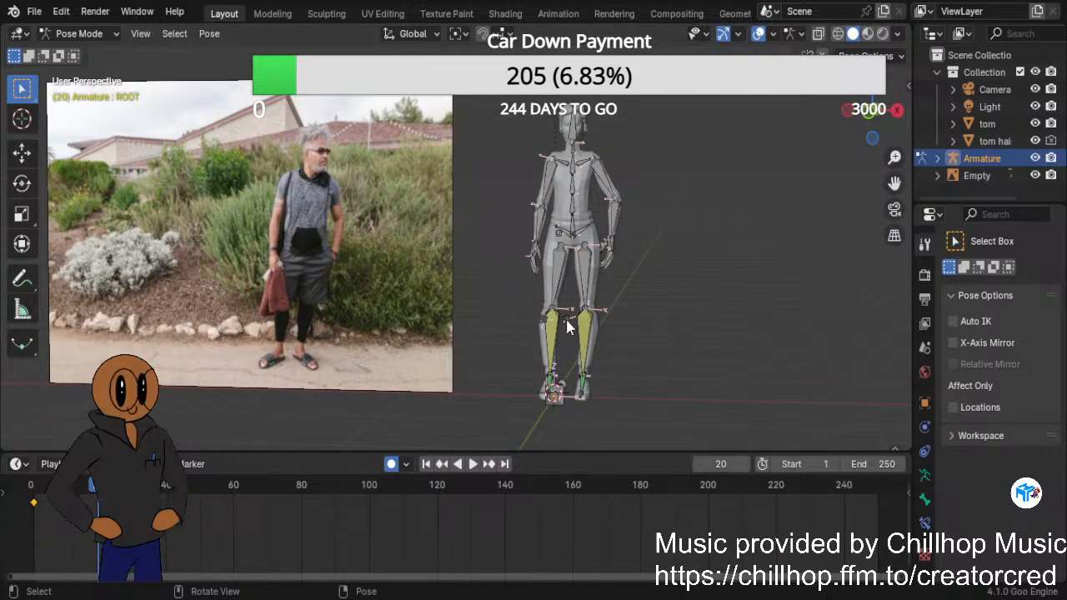
click(567, 327)
middle_drag(694, 324, 706, 334)
key(g)
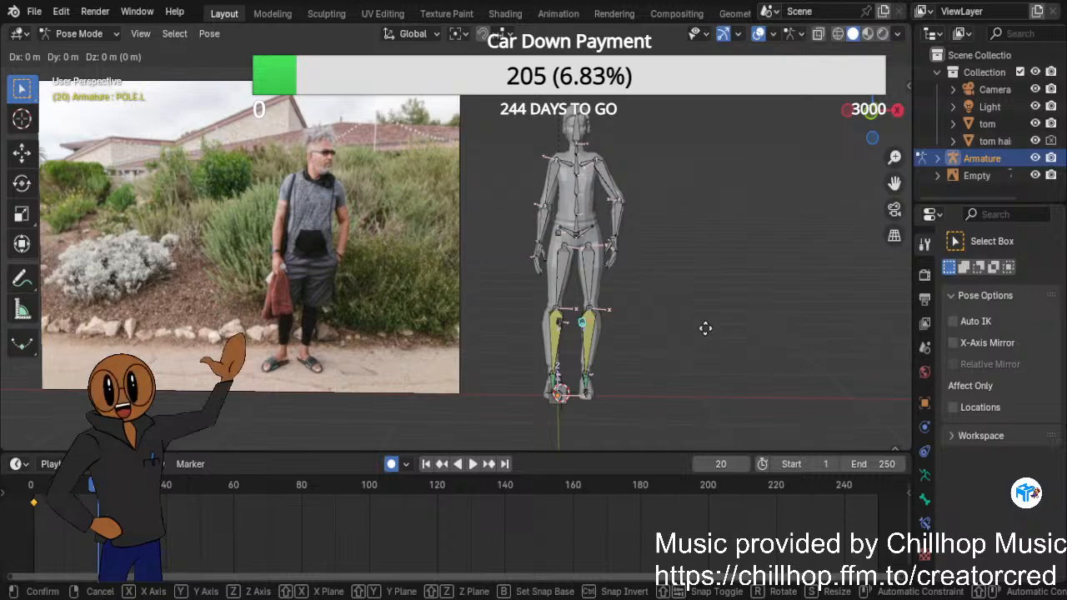
key(x)
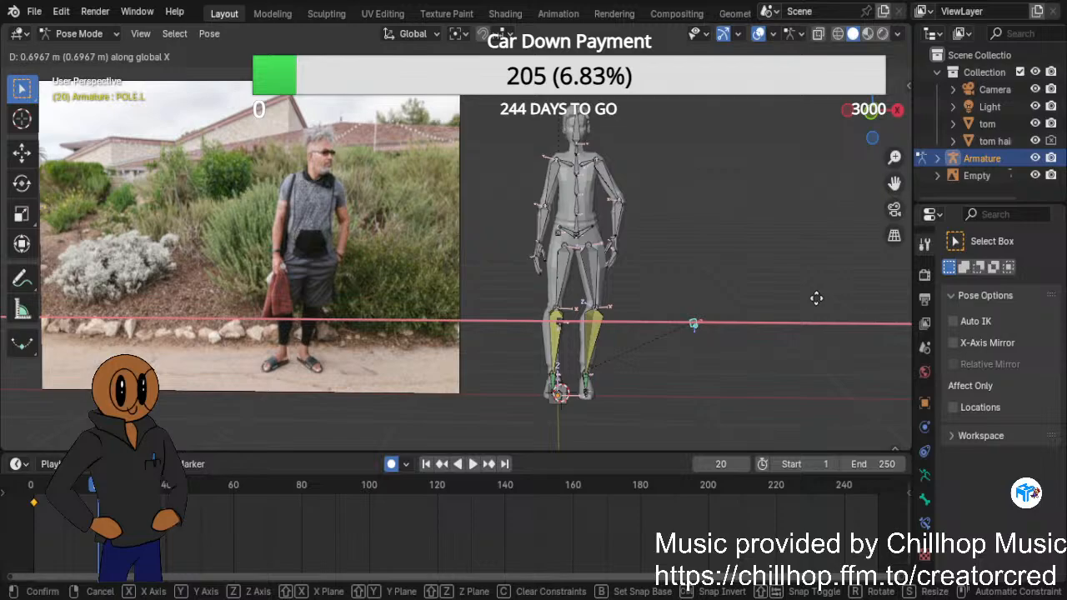
click(811, 297)
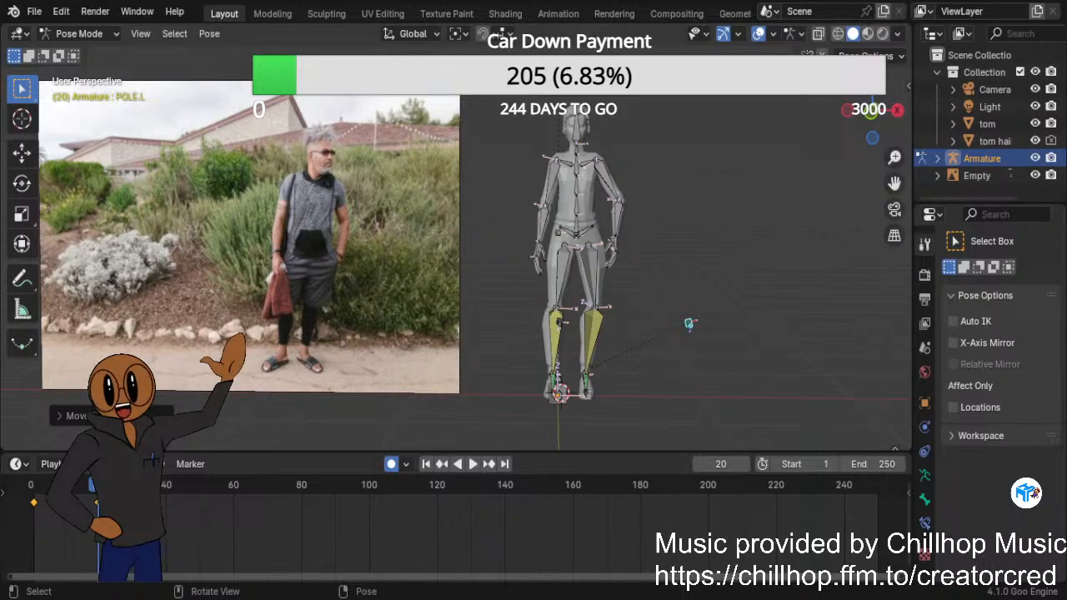
Move the right knee's POLE.R bone outward about -0.49 m along global X.
click(559, 322)
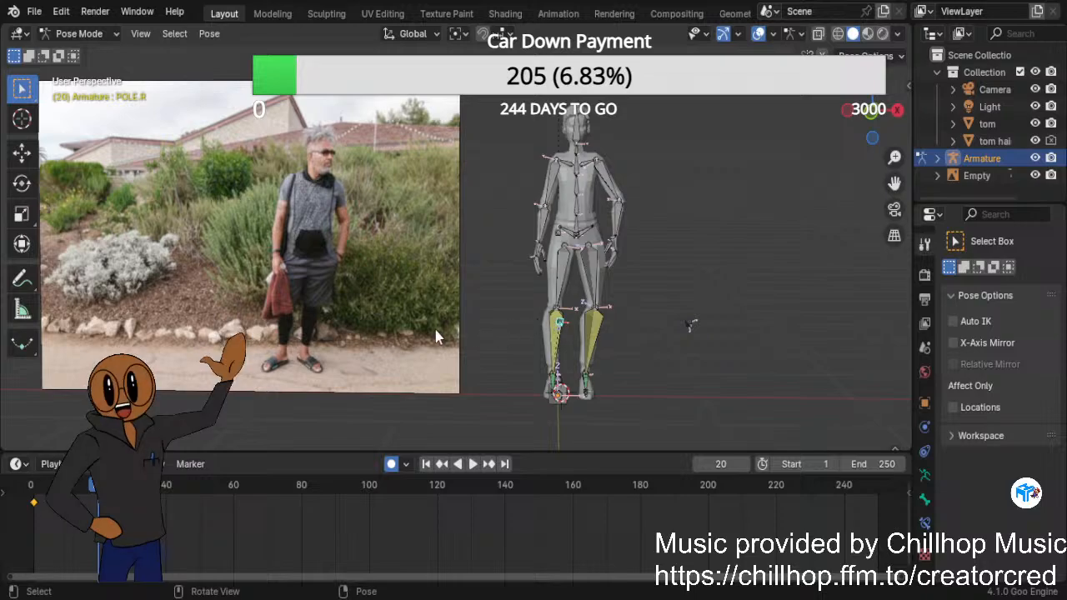
key(g)
key(x)
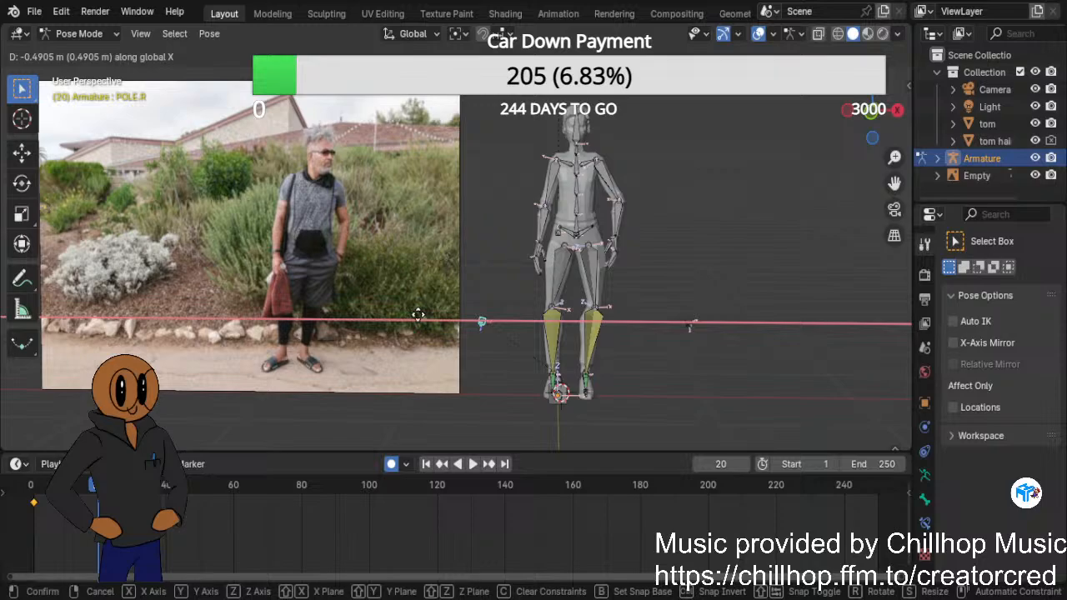
click(419, 315)
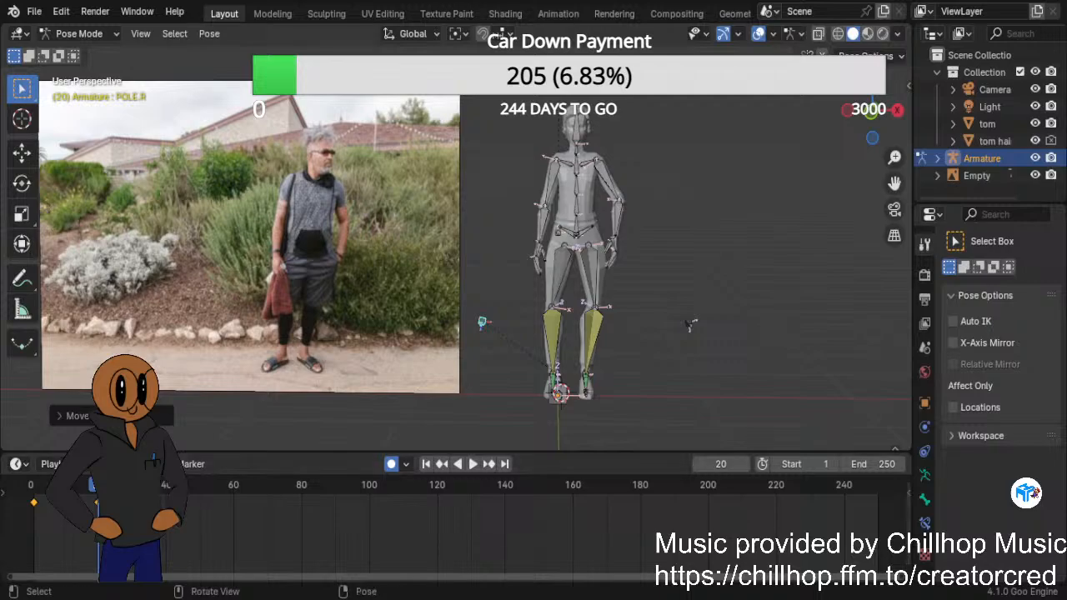
Rotate the FOOT.L bone about 20° around global Z so the left foot points outward.
click(586, 382)
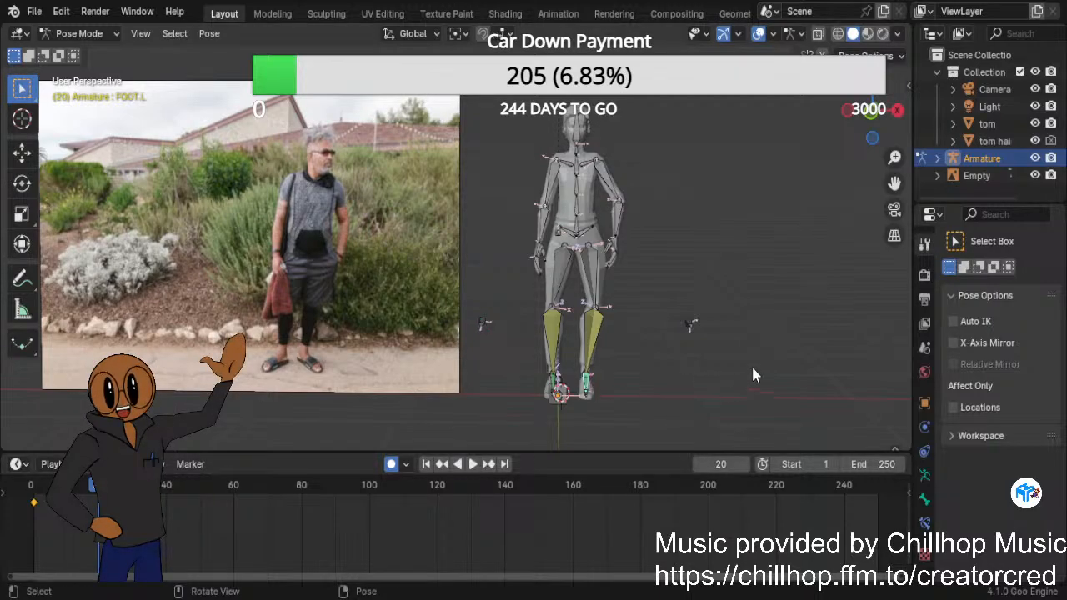
key(r)
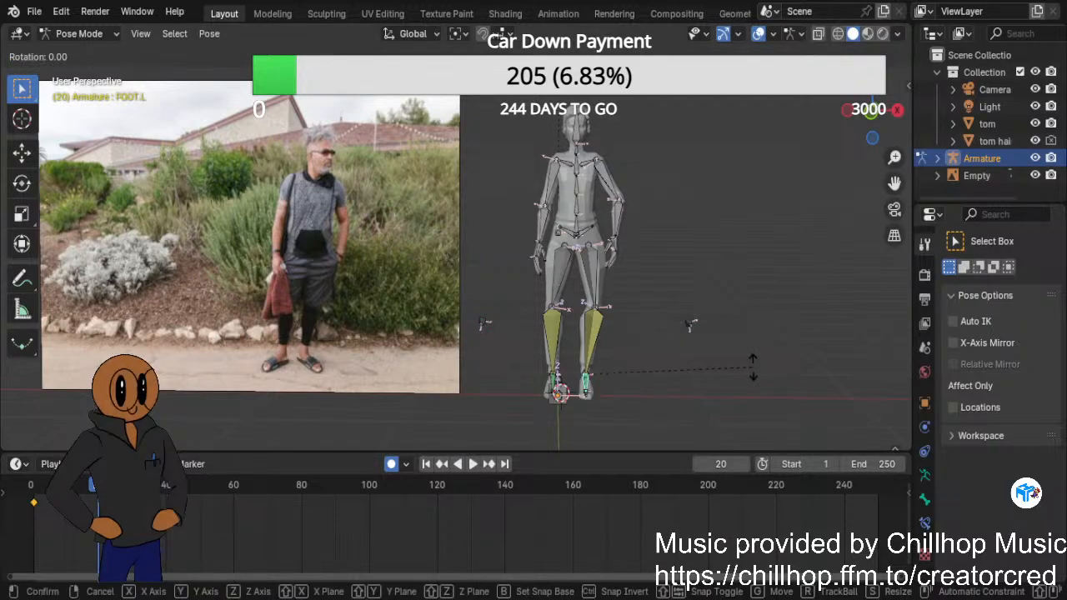
key(z)
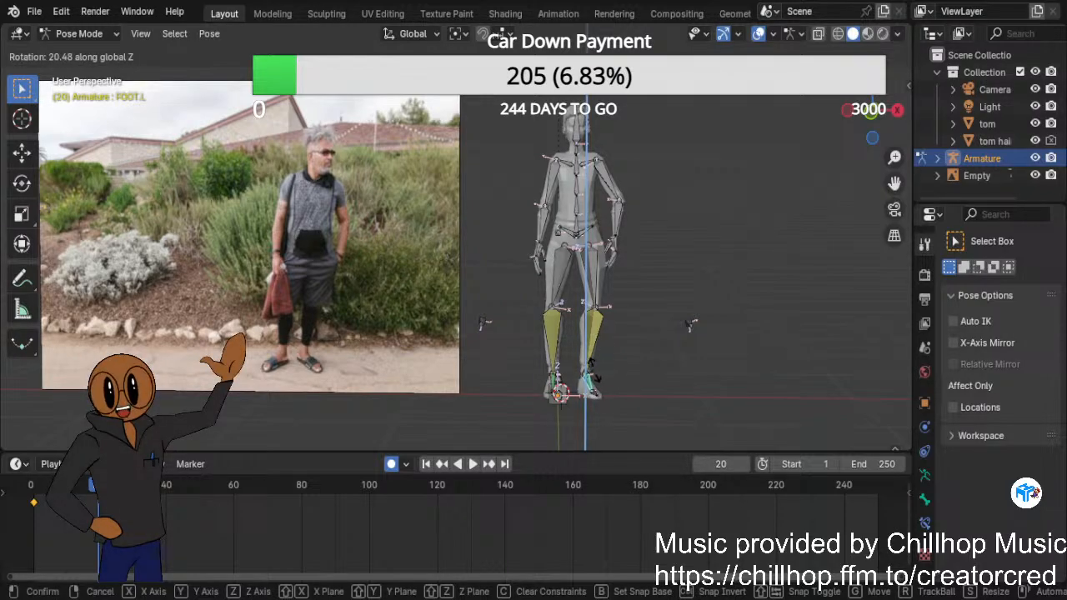
key(Return)
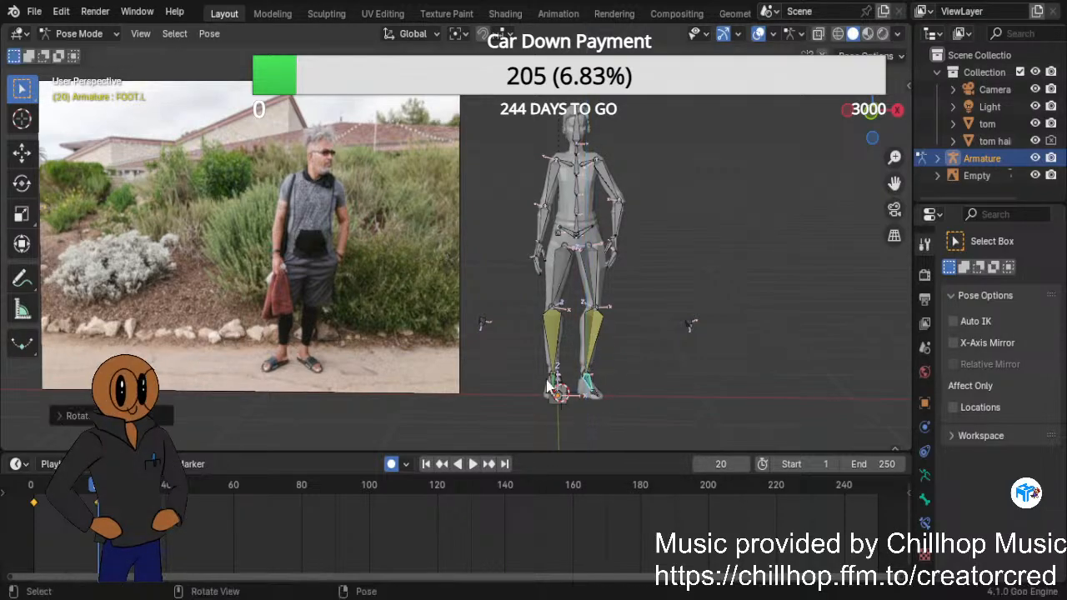
Rotate the FOOT.R bone about -39° around global Z so the right foot points outward.
scroll(713, 370, up, 1)
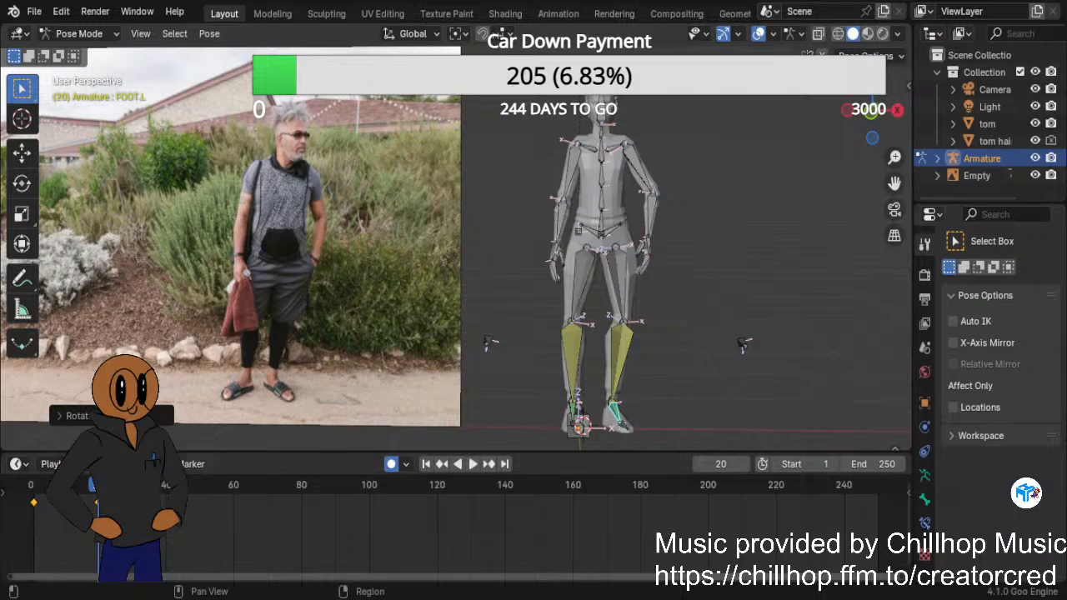
middle_drag(617, 357, 519, 413)
click(560, 425)
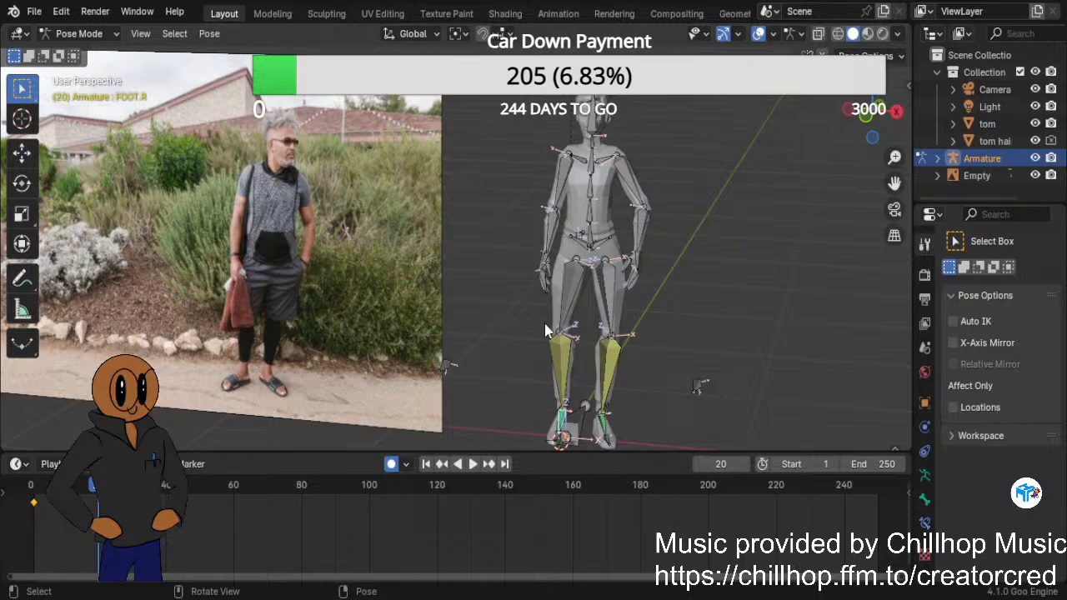
key(r)
key(z)
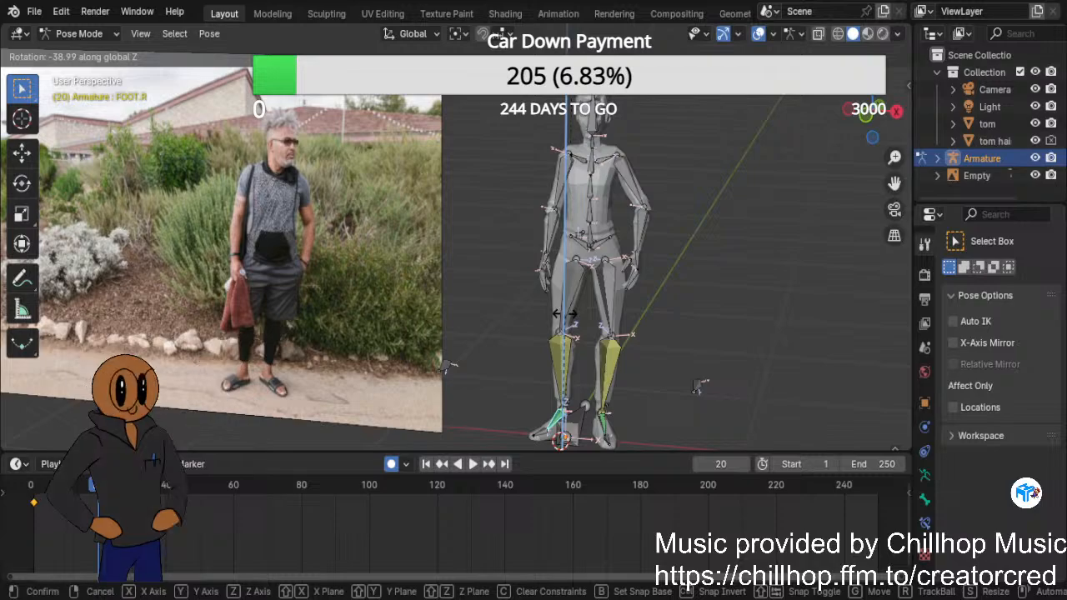
click(565, 313)
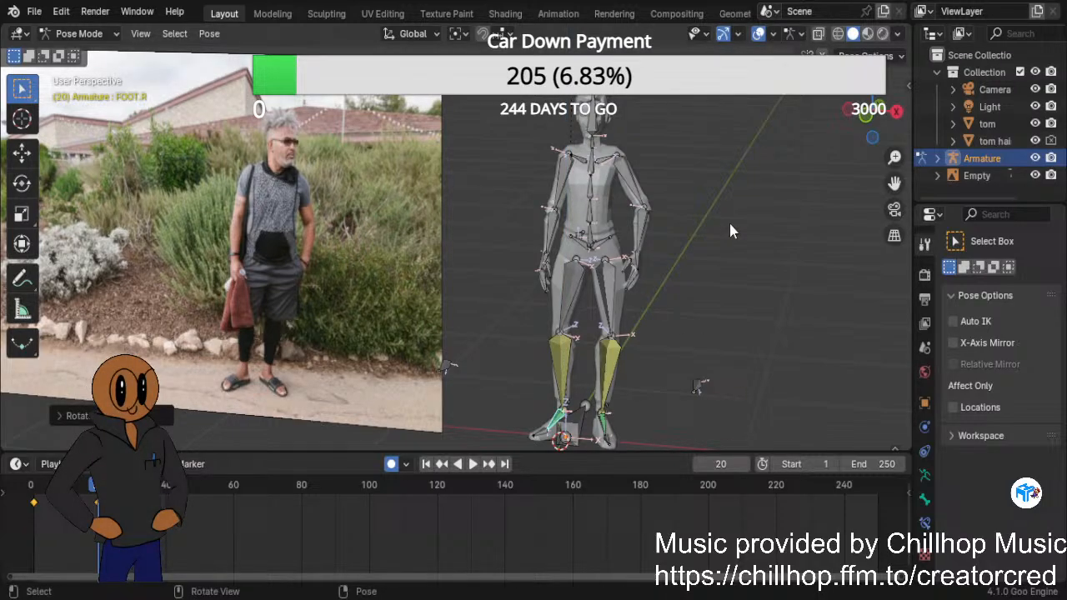
Examine the stance of the lower legs and feet from the front, up close, against the ground line.
key(KP_1)
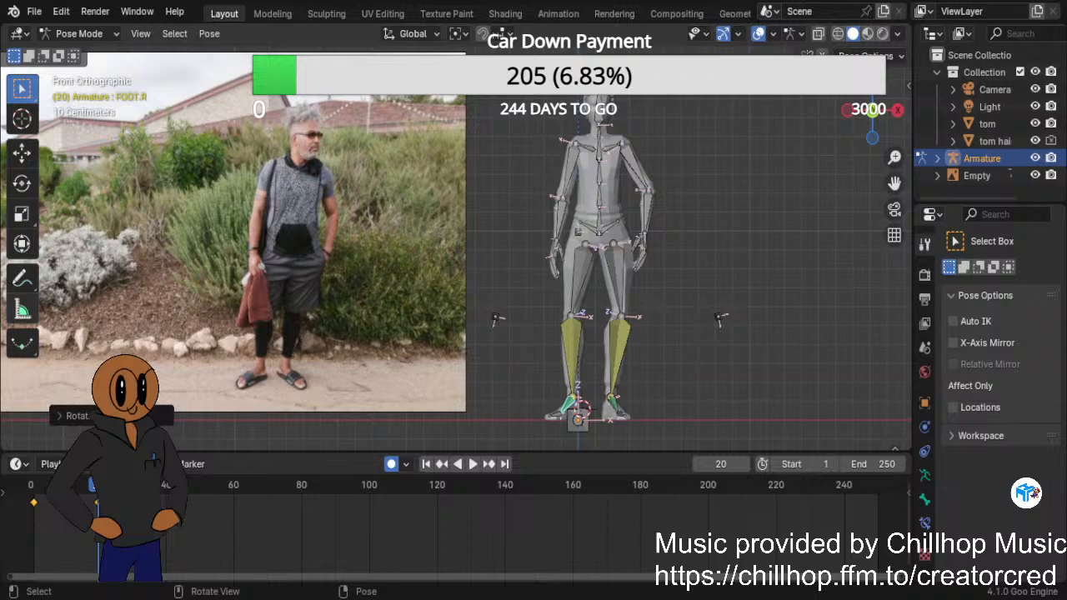
scroll(467, 250, up, 1)
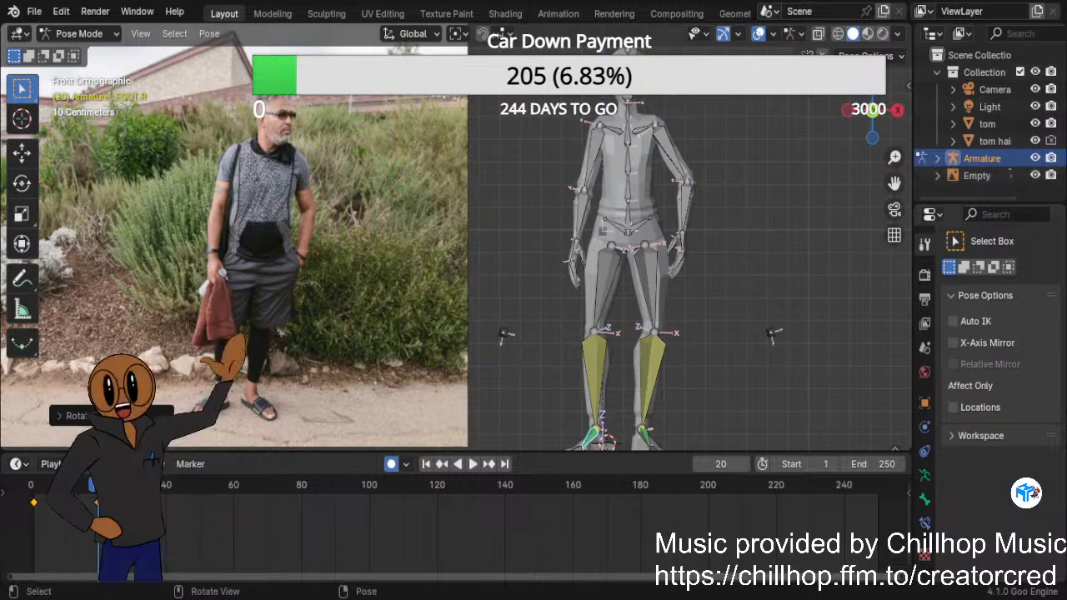
click(832, 361)
shift+middle_drag(832, 361, 712, 198)
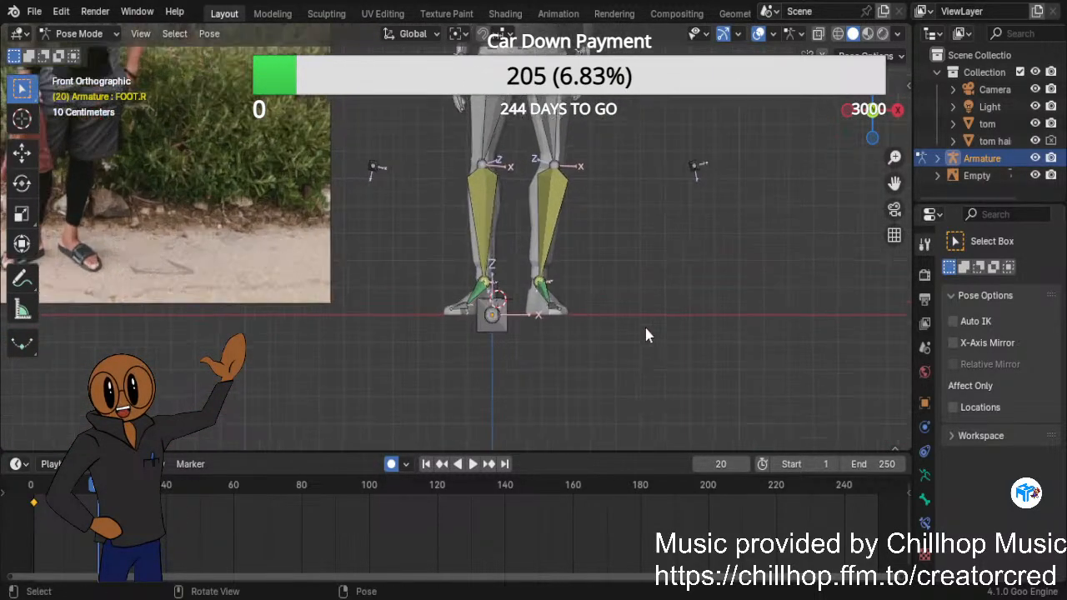
scroll(656, 336, up, 4)
scroll(629, 358, down, 1)
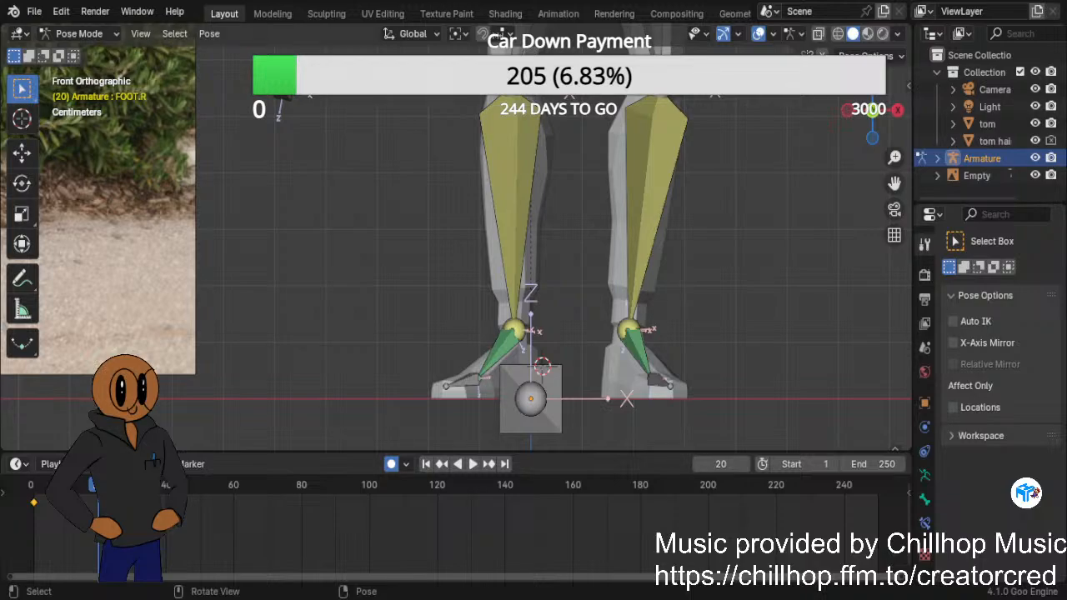
scroll(454, 242, down, 3)
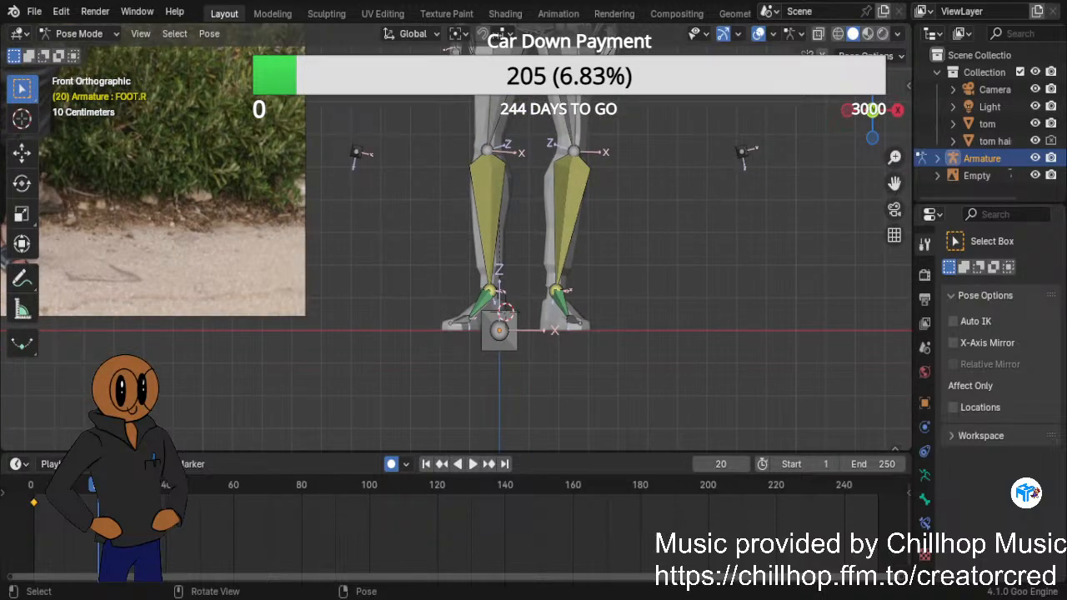
Select the armature's HEAD bone.
scroll(461, 233, down, 1)
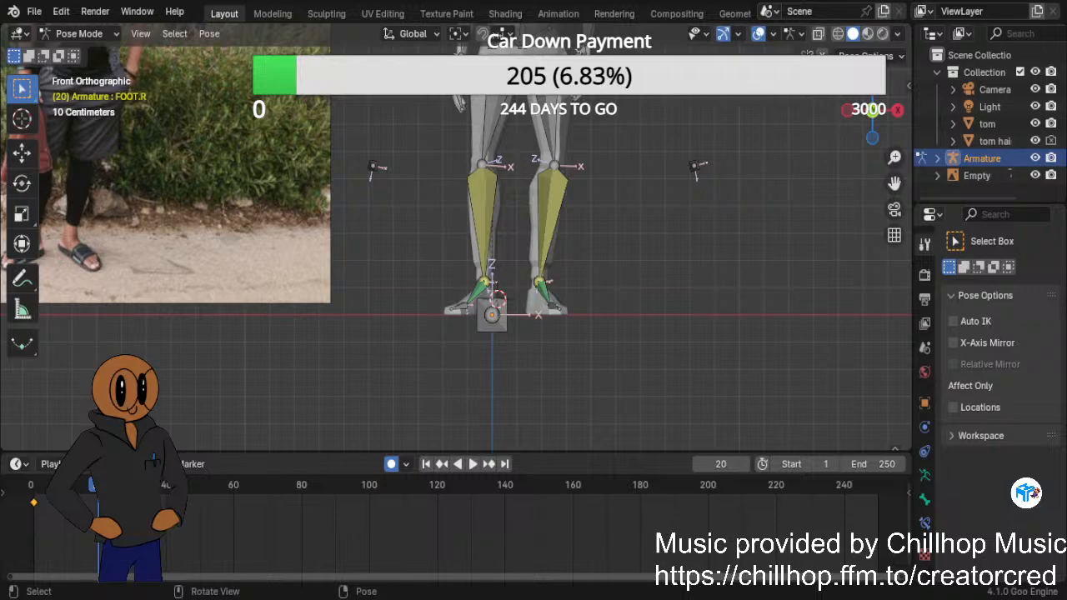
scroll(456, 238, down, 1)
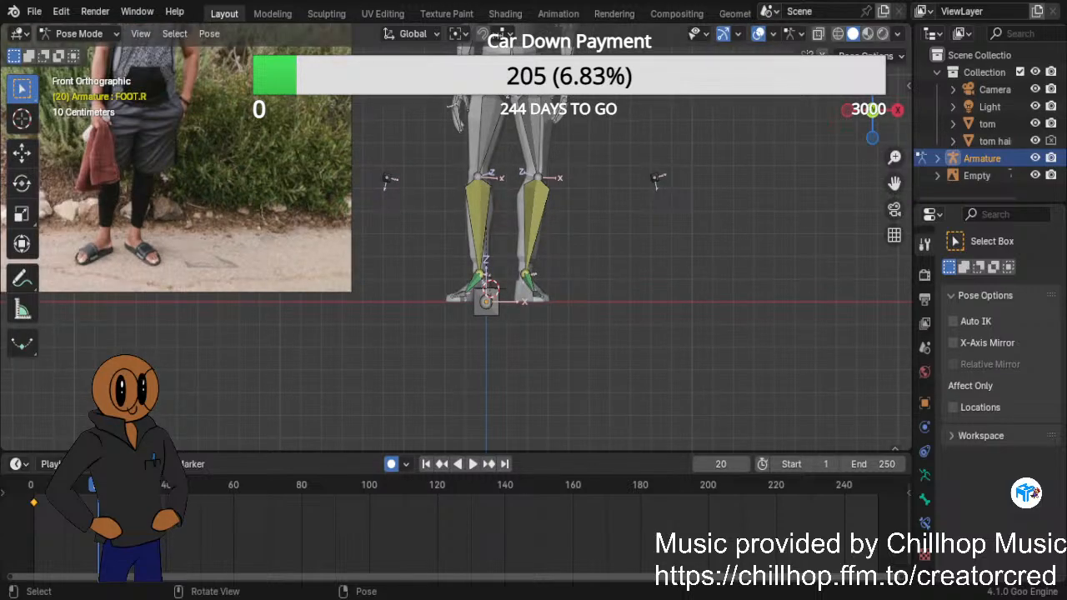
scroll(456, 238, down, 1)
scroll(456, 237, up, 1)
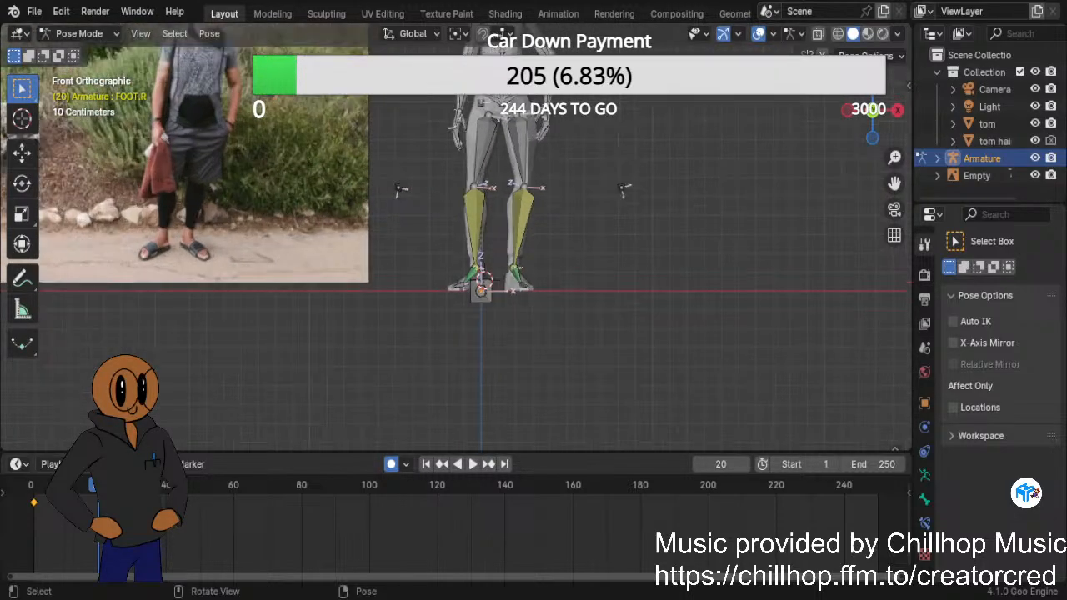
scroll(456, 238, up, 1)
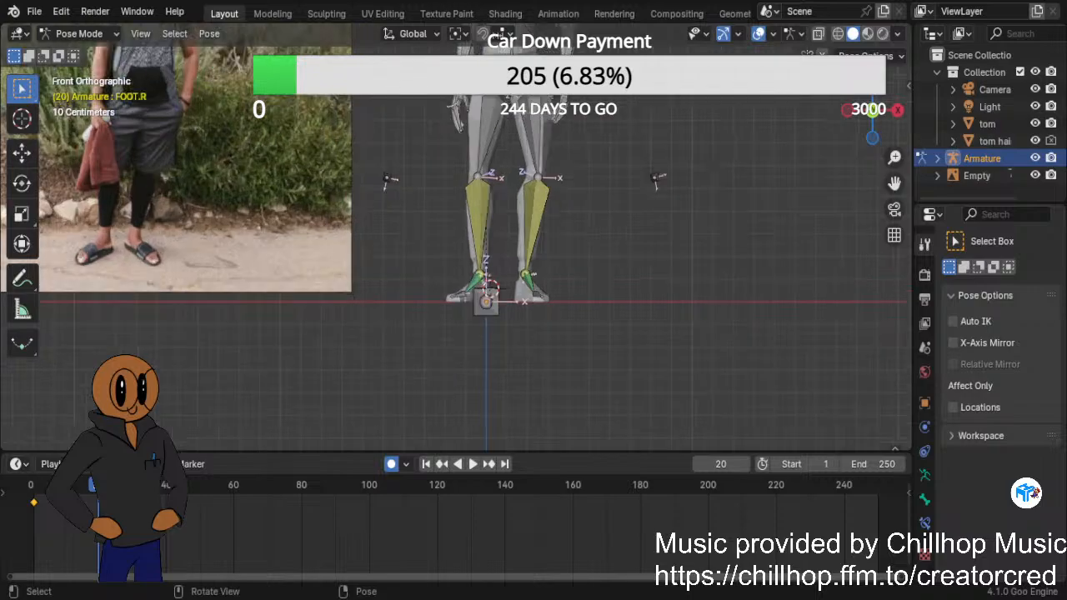
shift+middle_drag(642, 125, 621, 280)
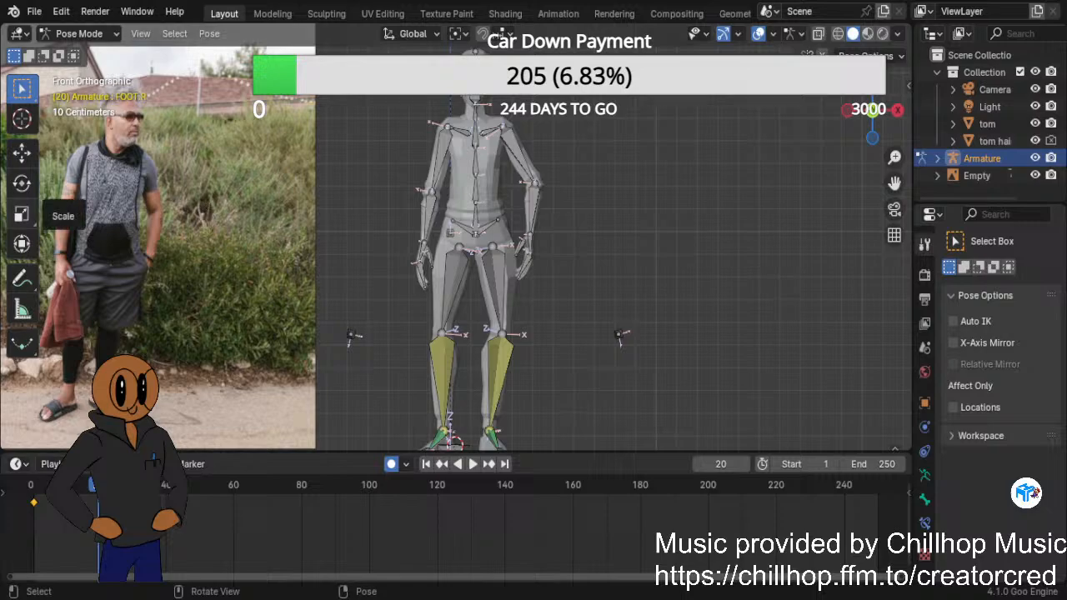
click(476, 102)
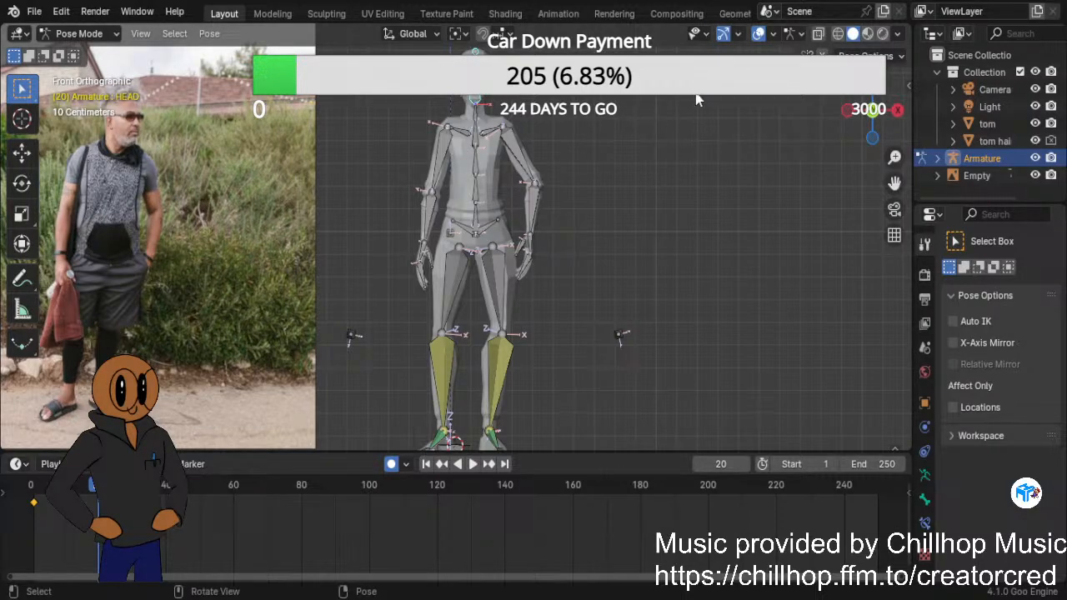
key(r)
key(z)
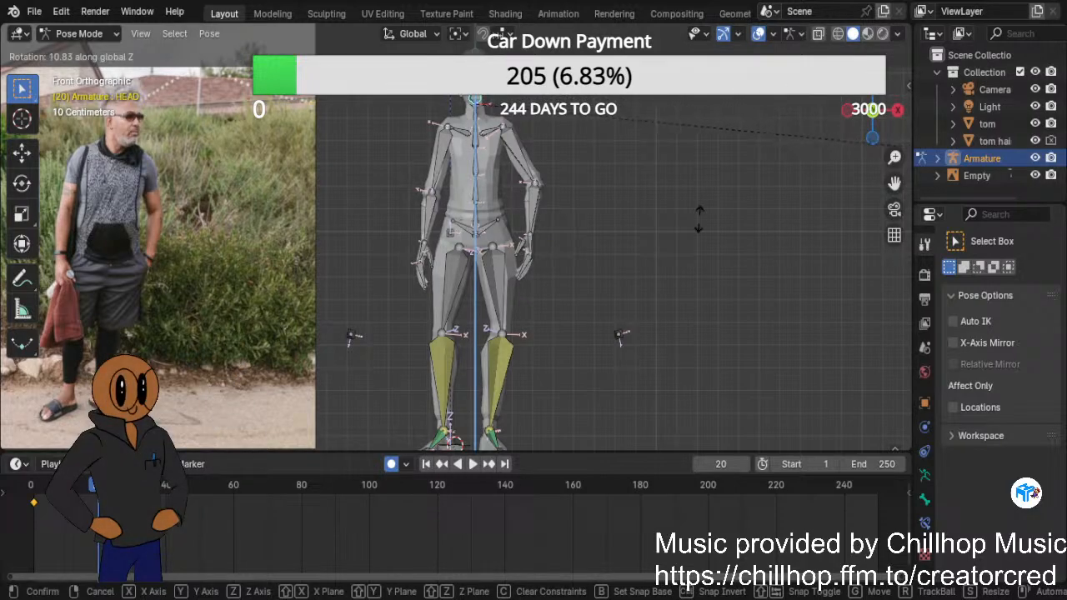
click(549, 133)
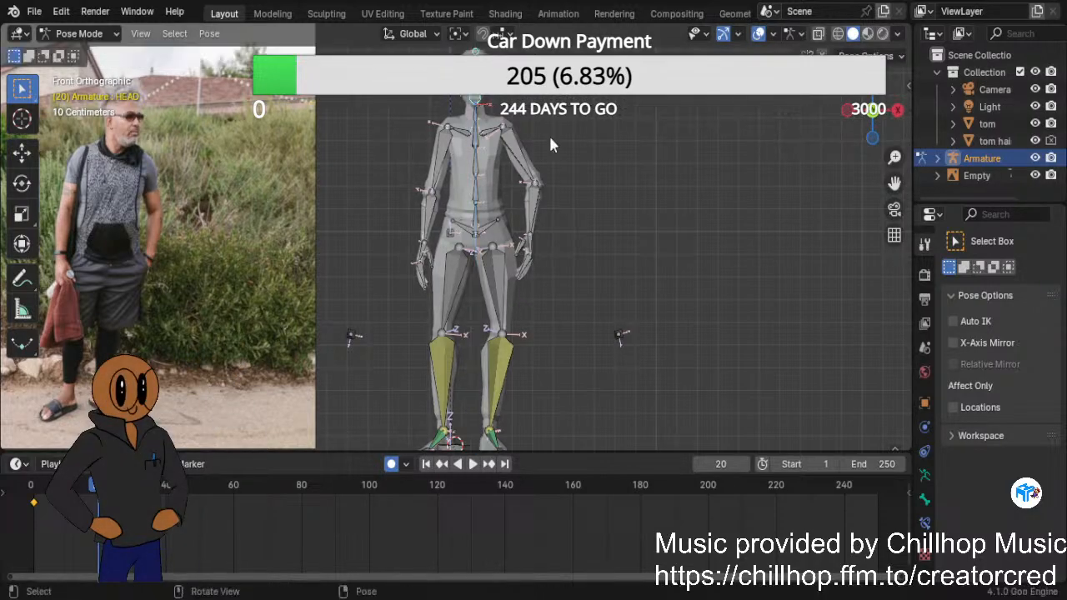
scroll(545, 130, down, 1)
shift+drag(550, 140, 529, 254)
scroll(528, 253, up, 3)
scroll(528, 254, up, 3)
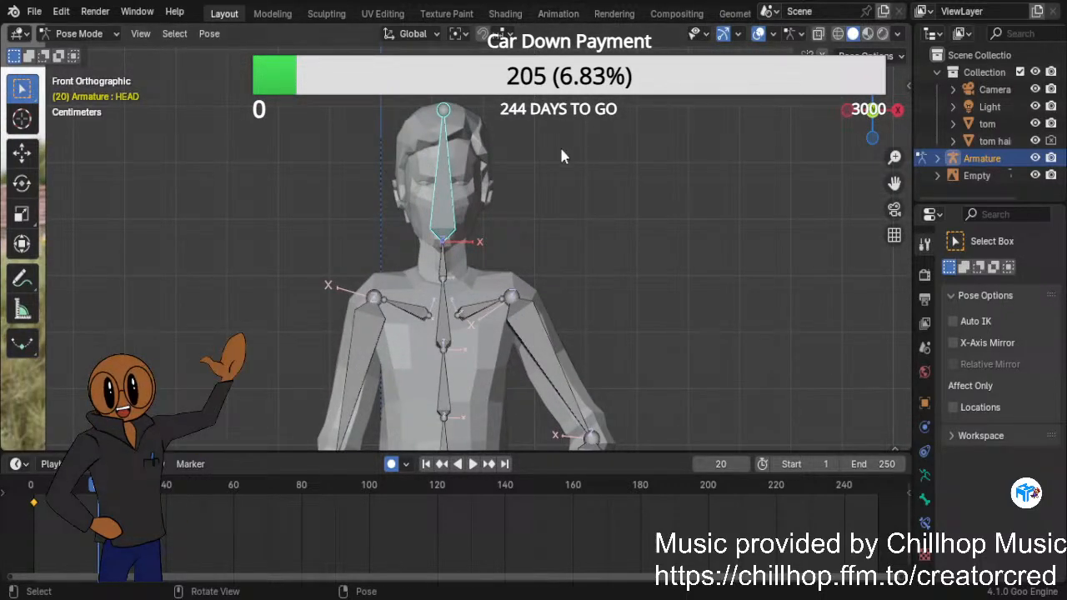
key(r)
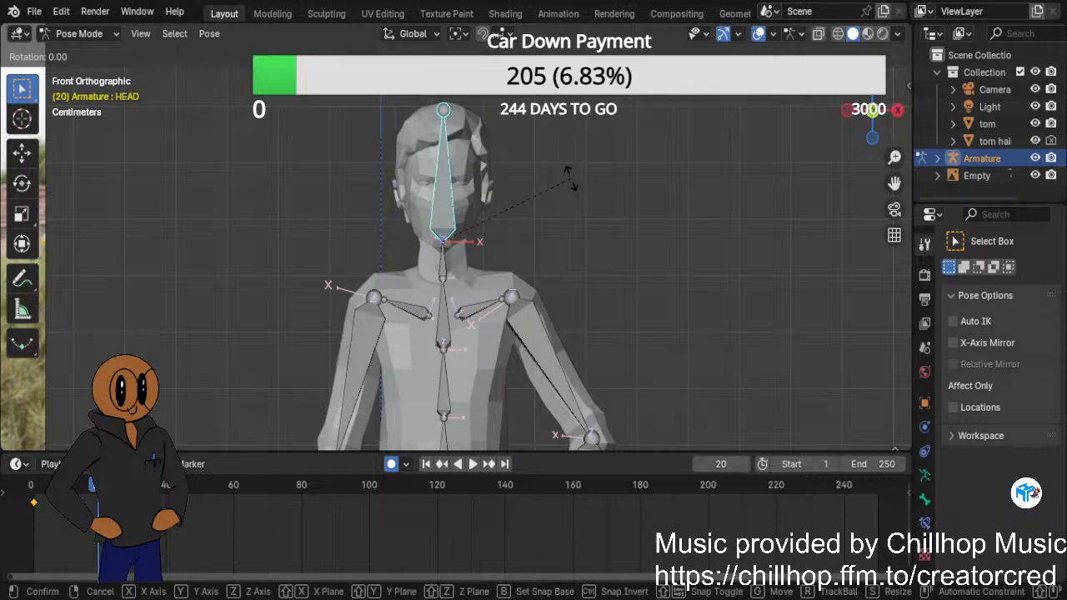
key(x)
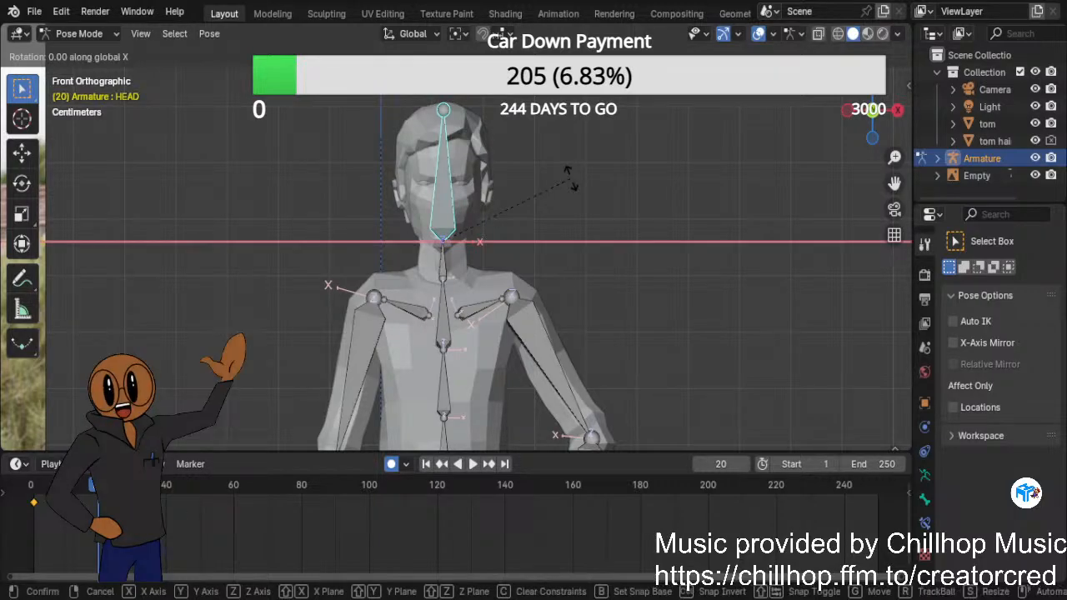
right_click(618, 187)
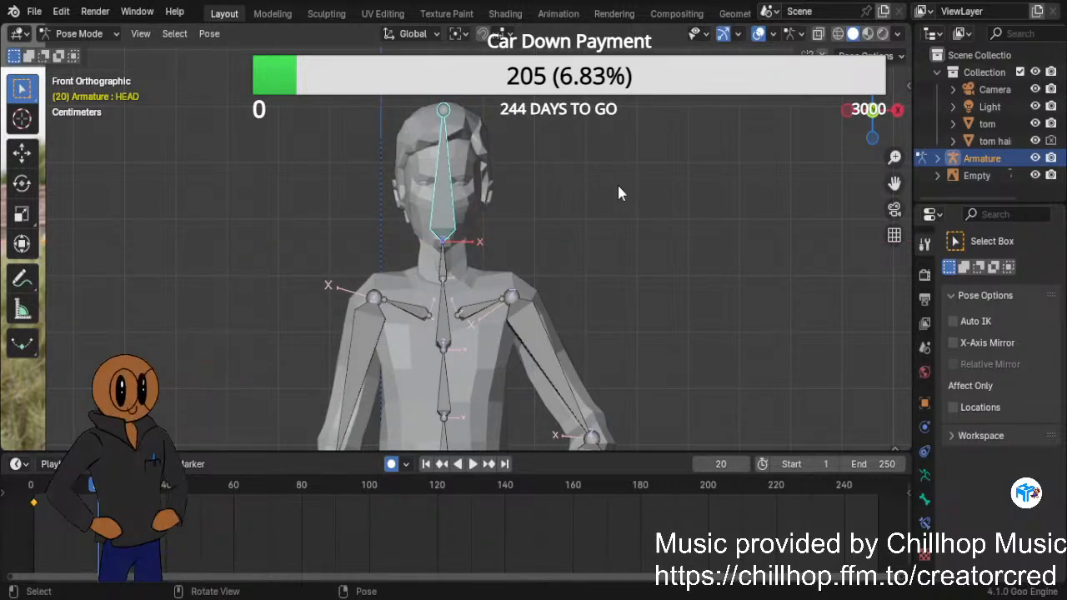
key(r)
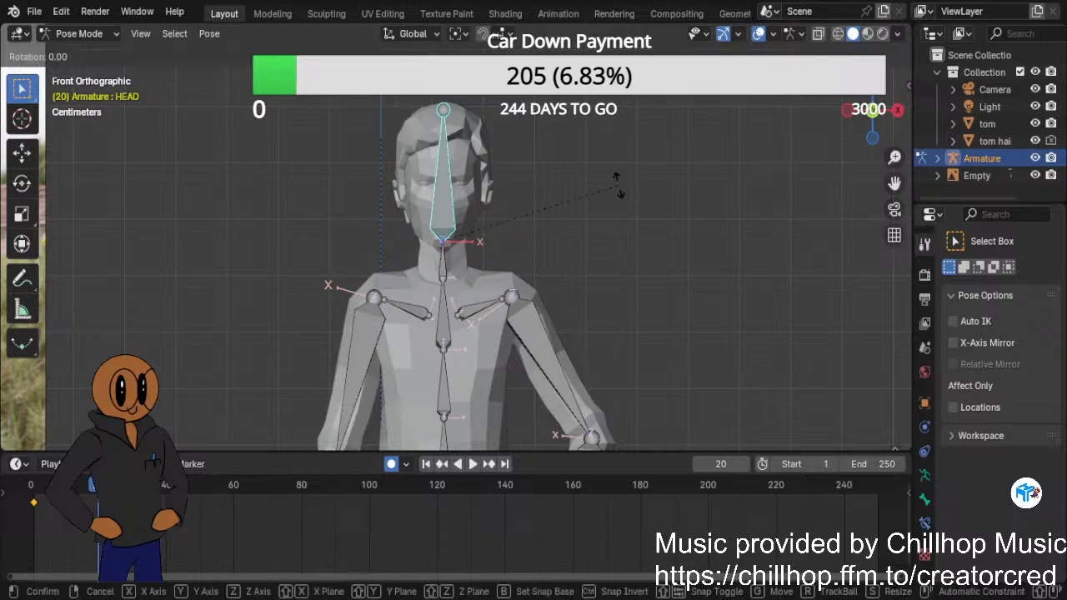
key(z)
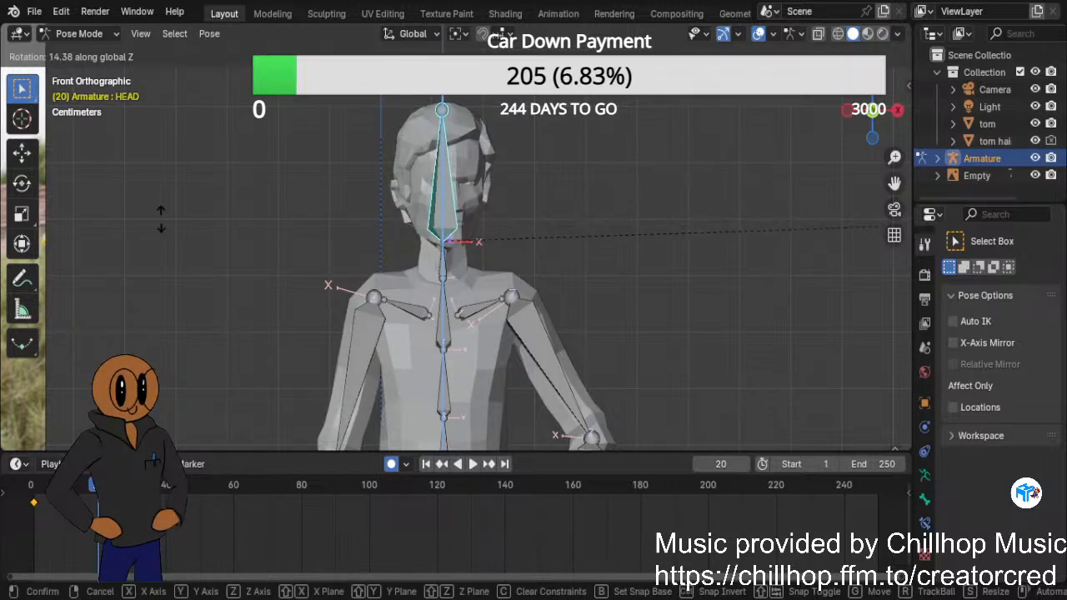
key(Escape)
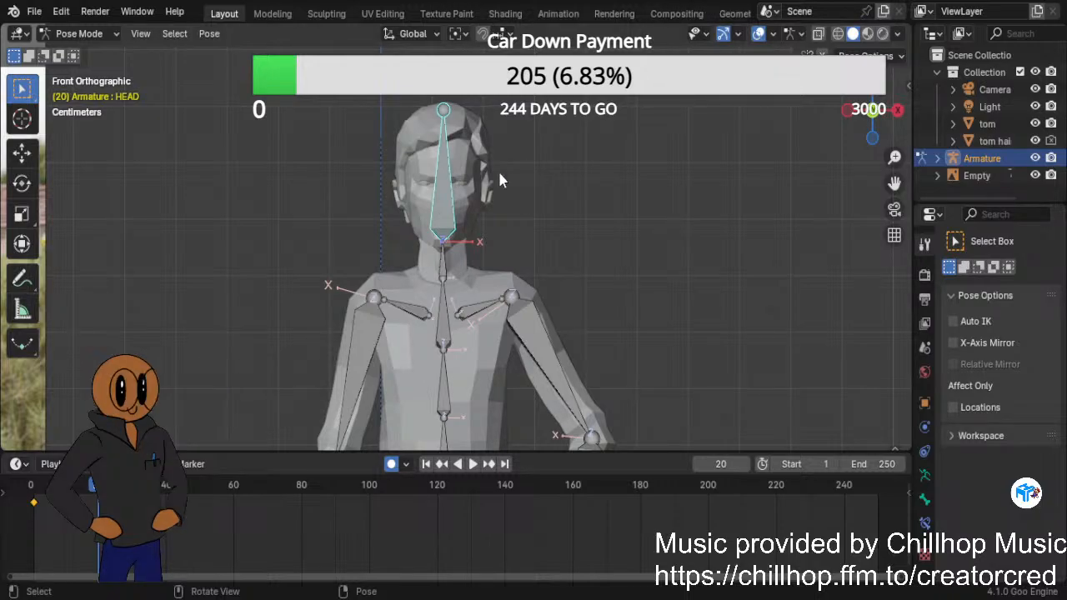
Rotate the HEAD bone around global Z so the face turns toward the figure's left, like the man in the reference photo.
key(r)
key(z)
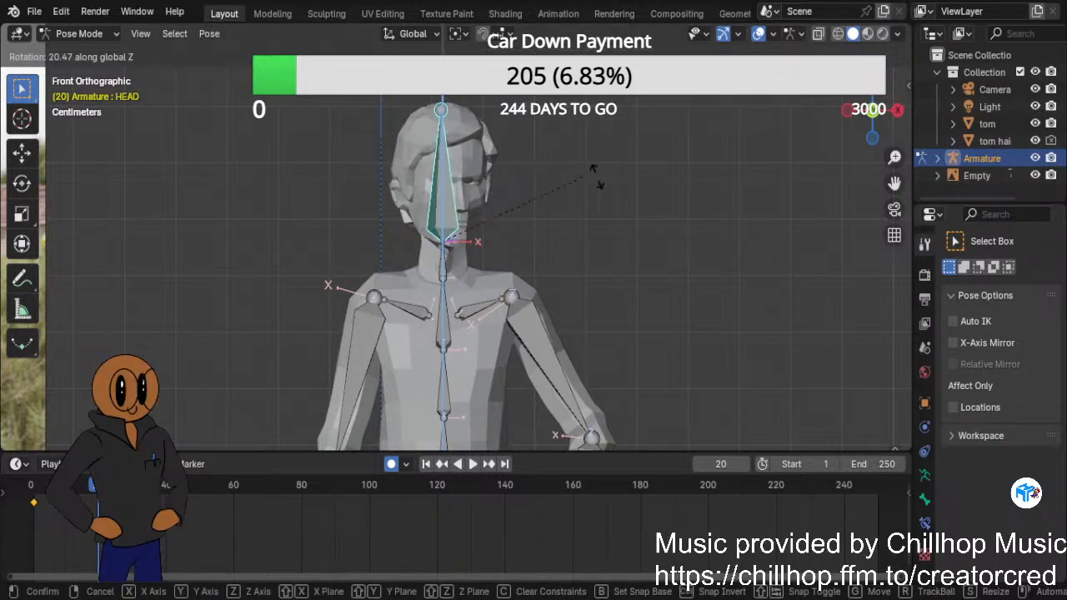
click(782, 191)
scroll(681, 268, down, 2)
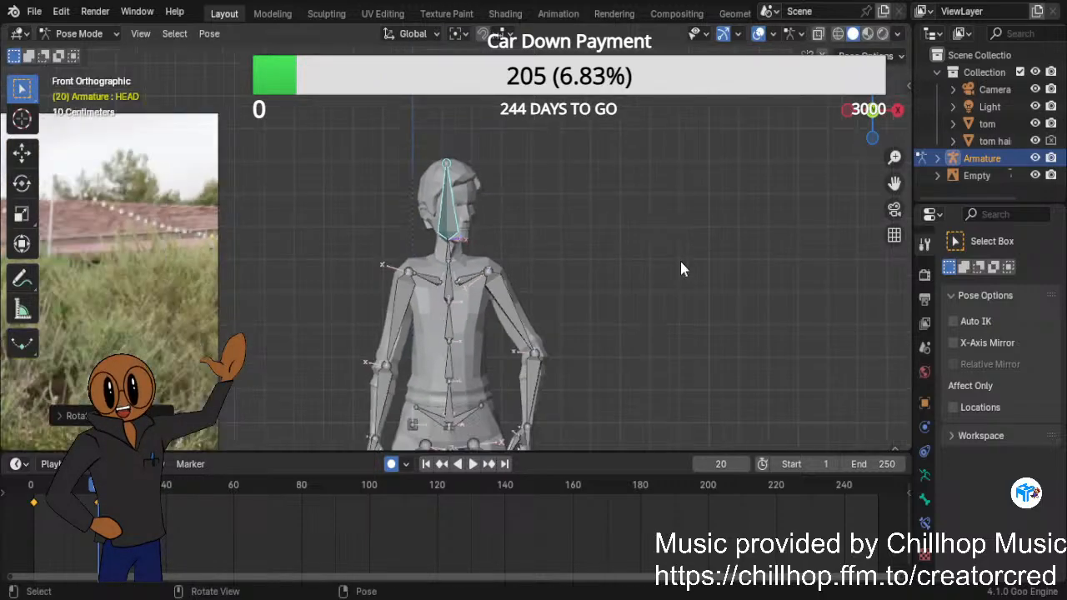
scroll(681, 262, down, 3)
scroll(681, 263, down, 1)
scroll(681, 263, up, 3)
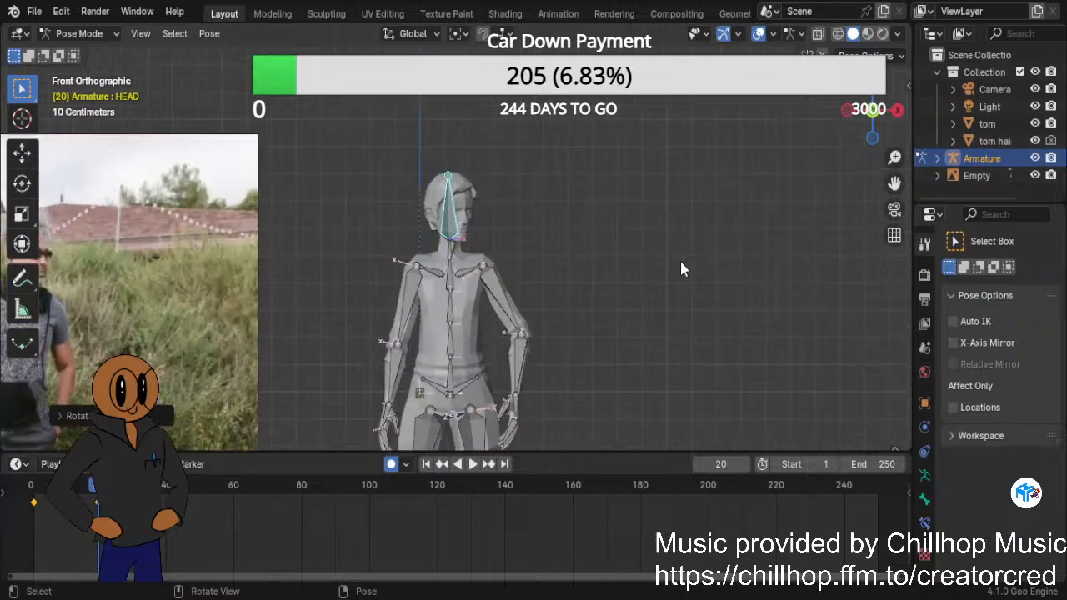
scroll(682, 269, down, 2)
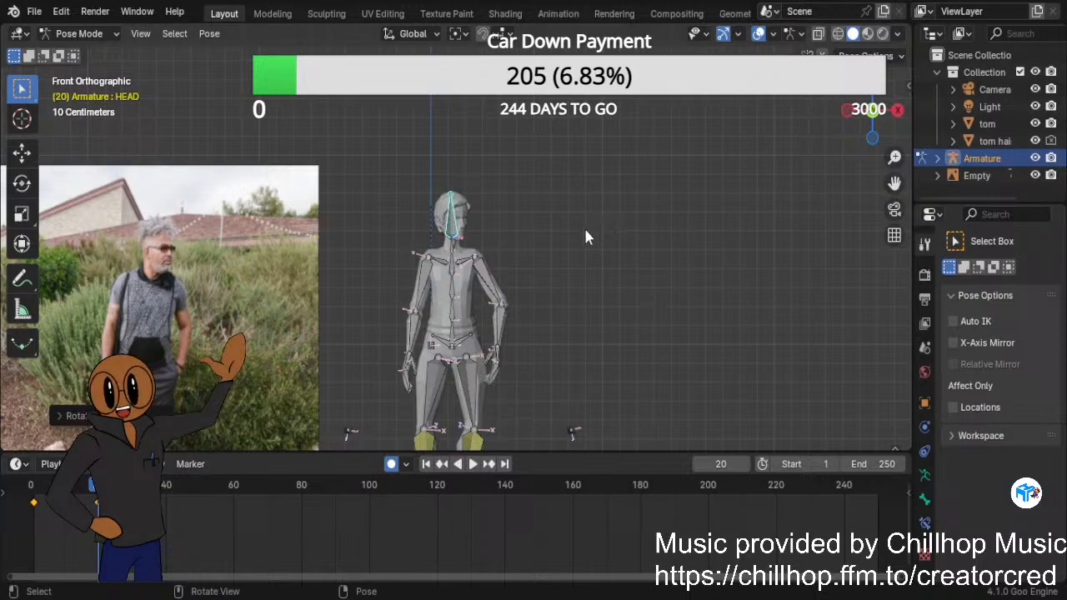
Rotate the HEAD bone slightly around global X to adjust the tilt of the face.
key(r)
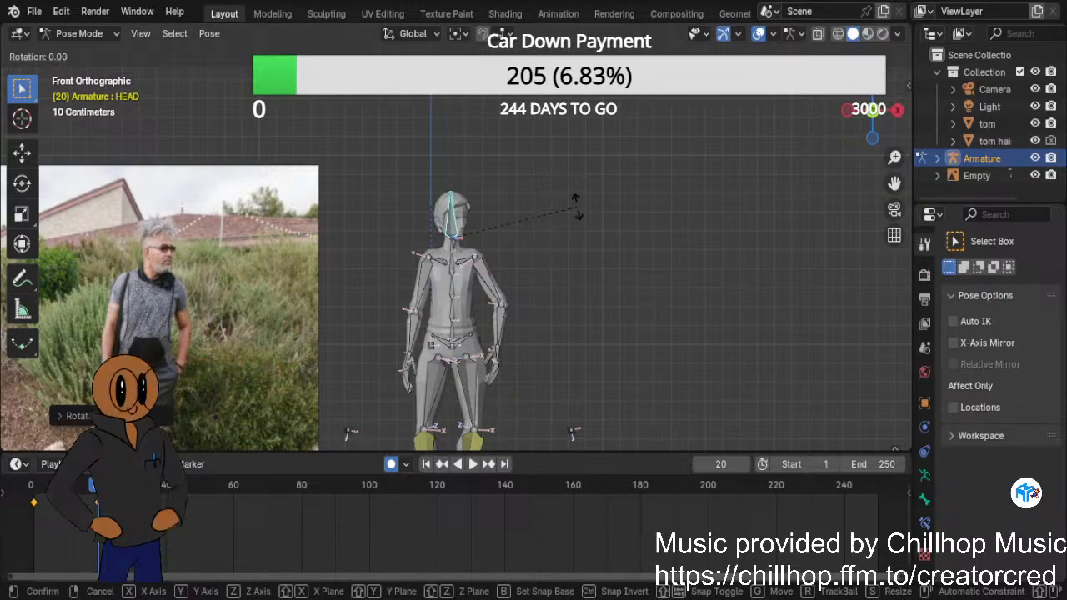
key(x)
click(577, 228)
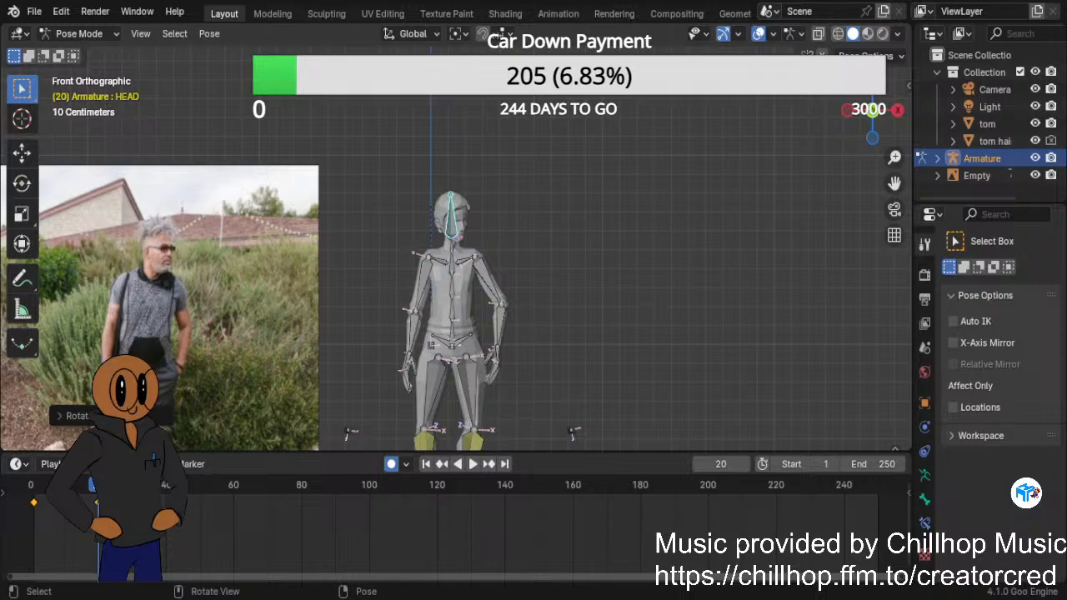
Select the SHOULDER.R bone on the figure's right side.
scroll(459, 314, up, 5)
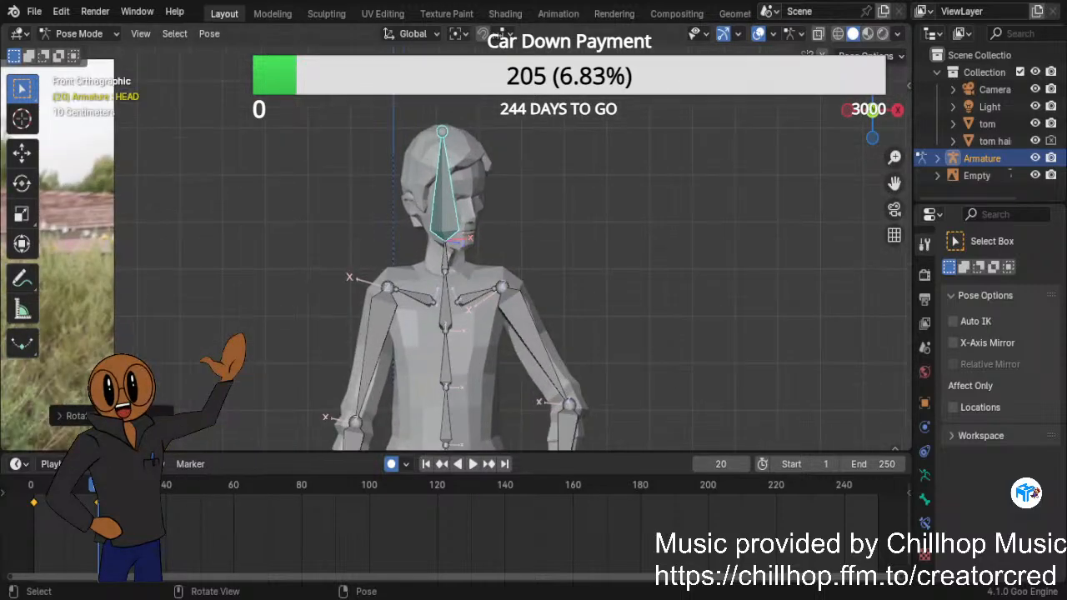
click(429, 301)
scroll(458, 314, down, 5)
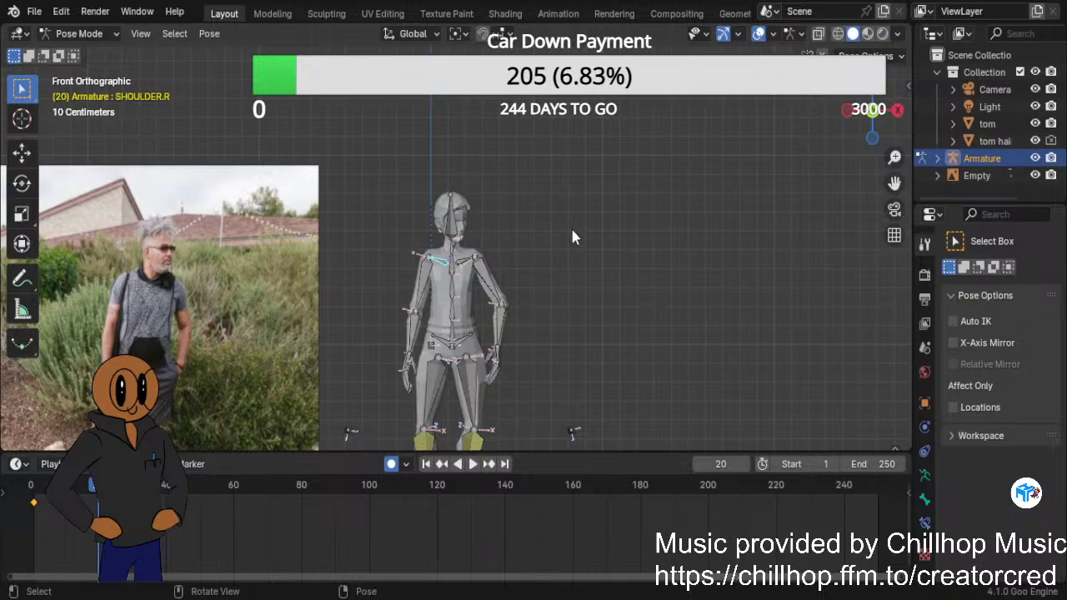
key(r)
key(z)
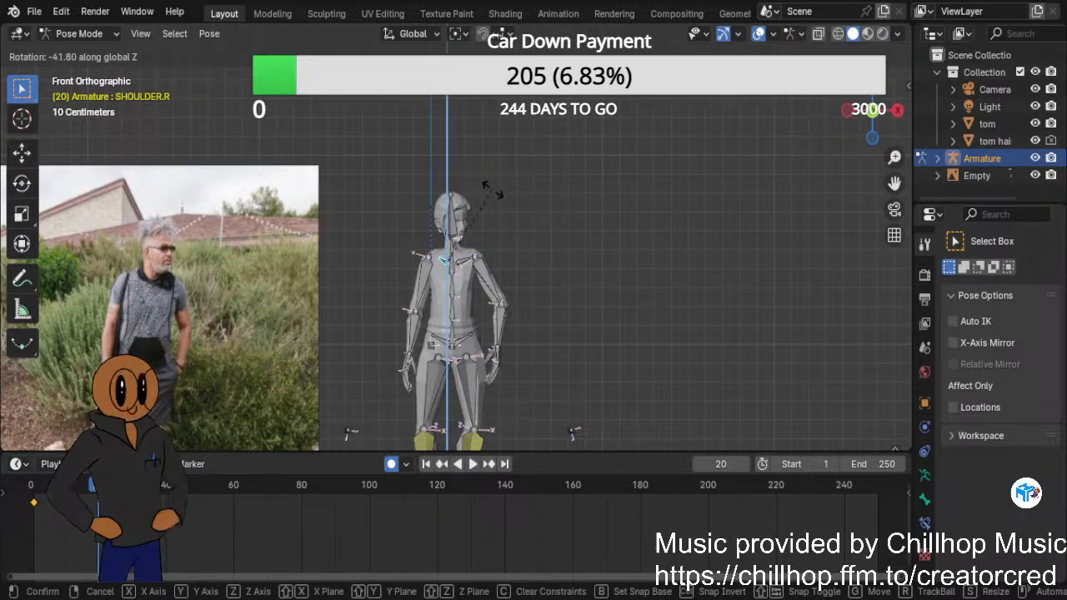
click(522, 202)
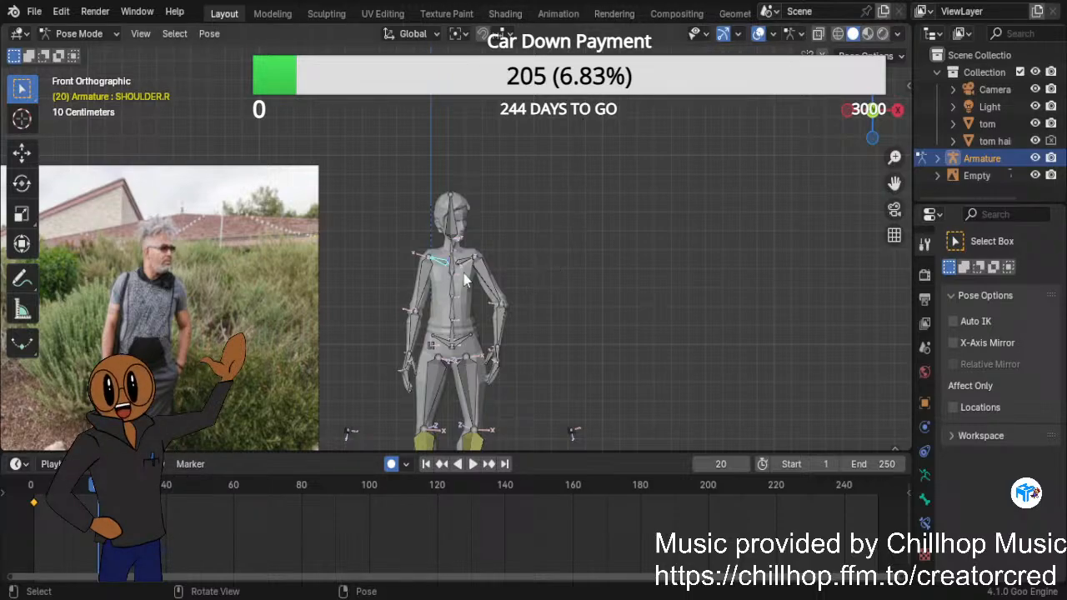
Rotate the SHOULDER.R bone about -9° in the front view to adjust the right shoulder's slope.
key(r)
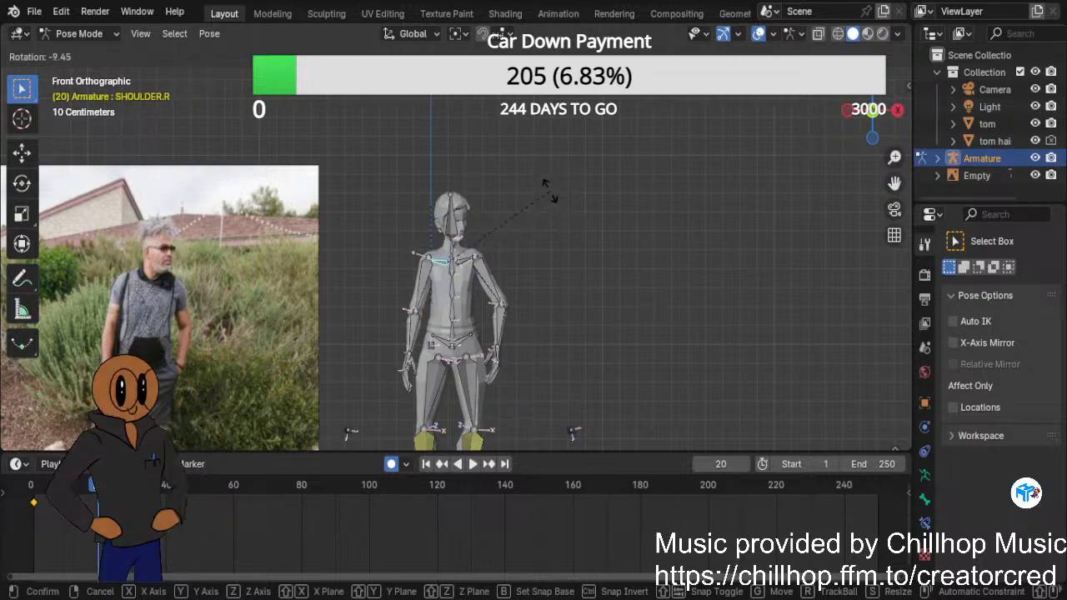
click(546, 188)
scroll(605, 298, up, 5)
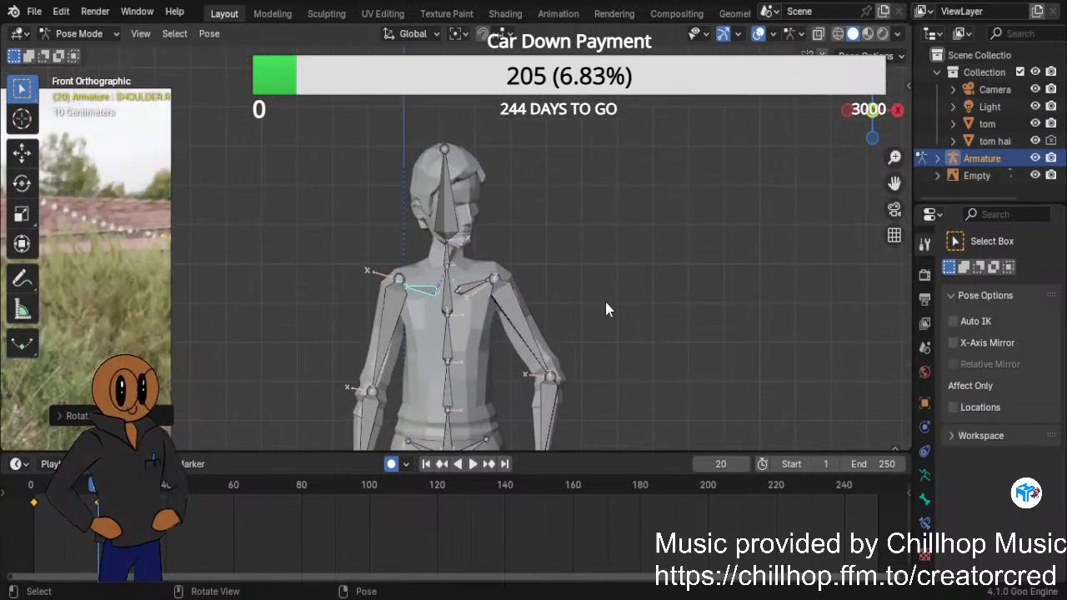
Compare the figure's shoulders, head and overall stance with the man in the reference photo, both up close and at full height.
scroll(604, 299, down, 1)
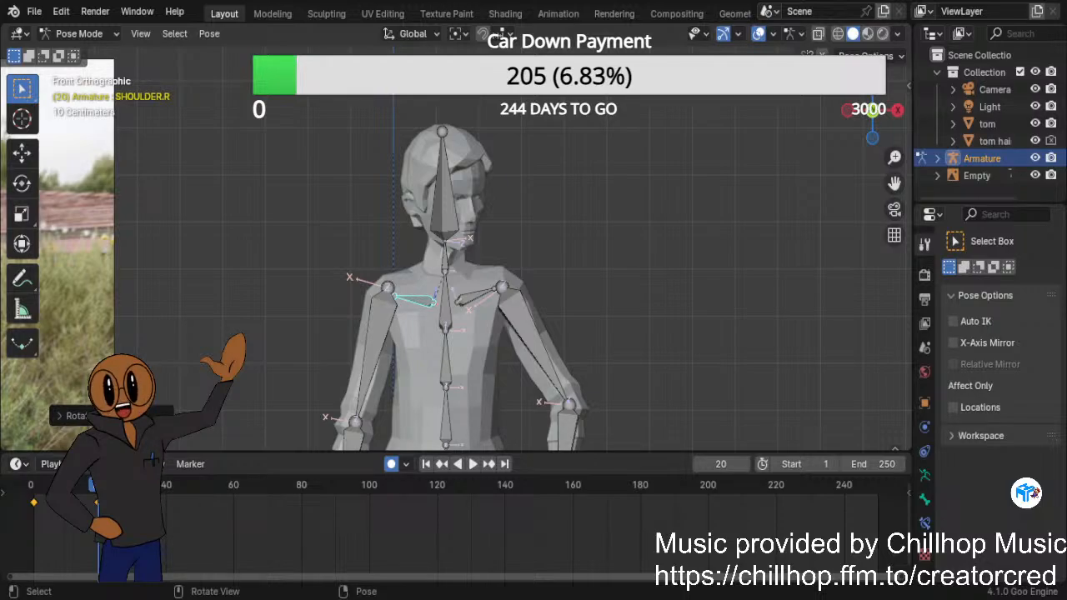
scroll(456, 241, down, 7)
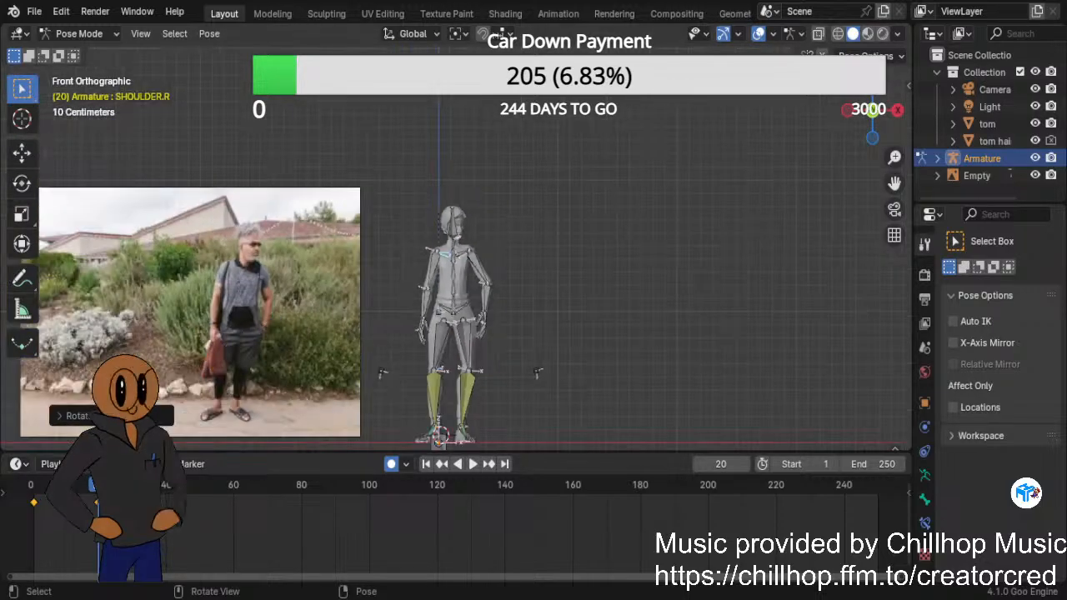
scroll(456, 241, up, 2)
scroll(571, 305, up, 1)
shift+middle_drag(571, 304, 758, 217)
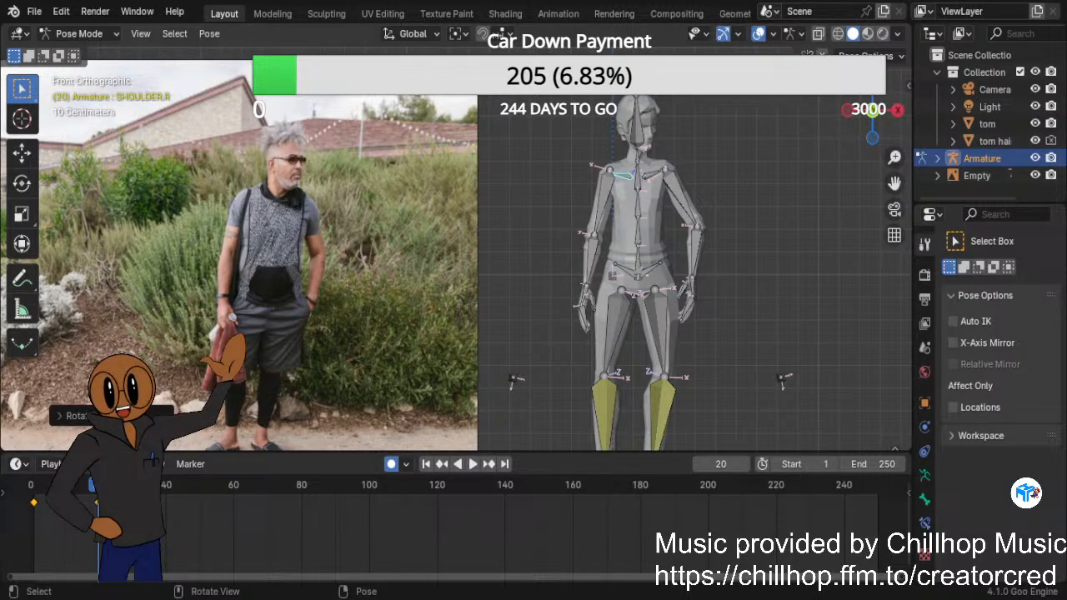
scroll(456, 250, down, 1)
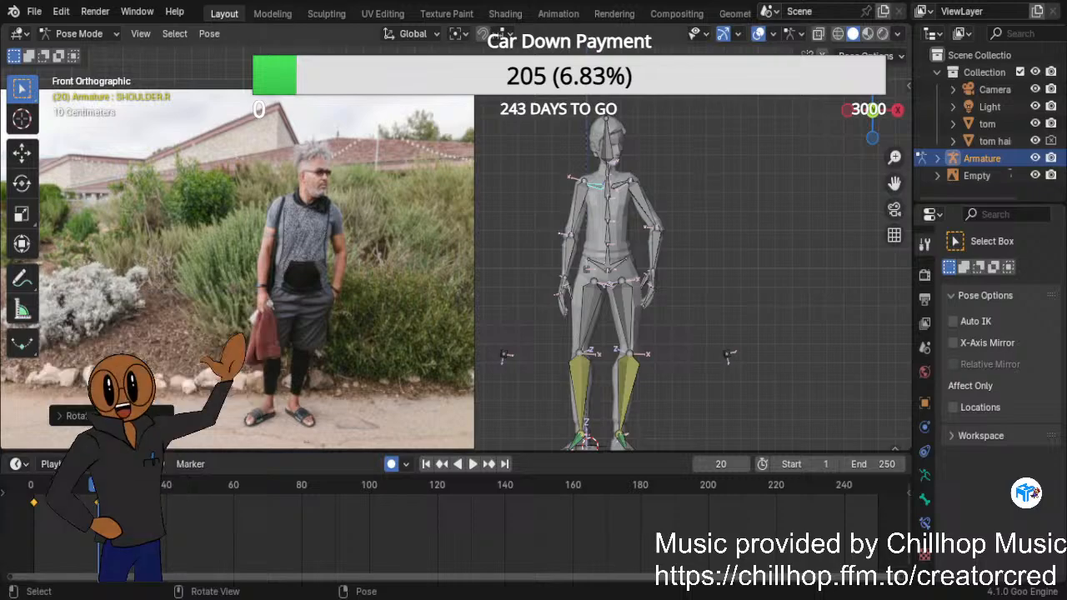
scroll(456, 252, up, 1)
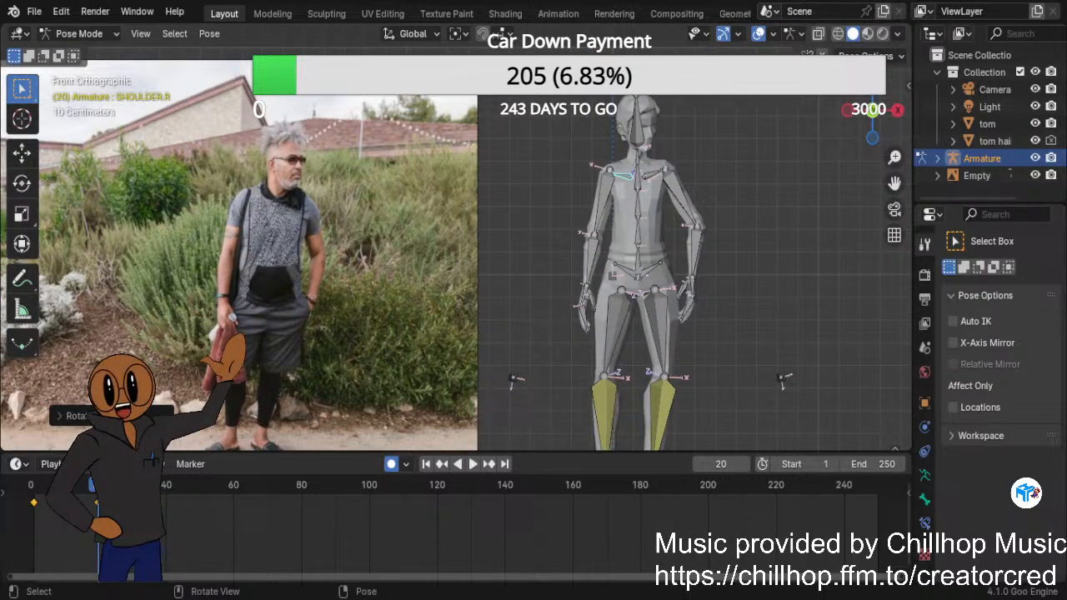
shift+middle_drag(813, 195, 649, 277)
scroll(655, 273, up, 4)
scroll(503, 279, up, 3)
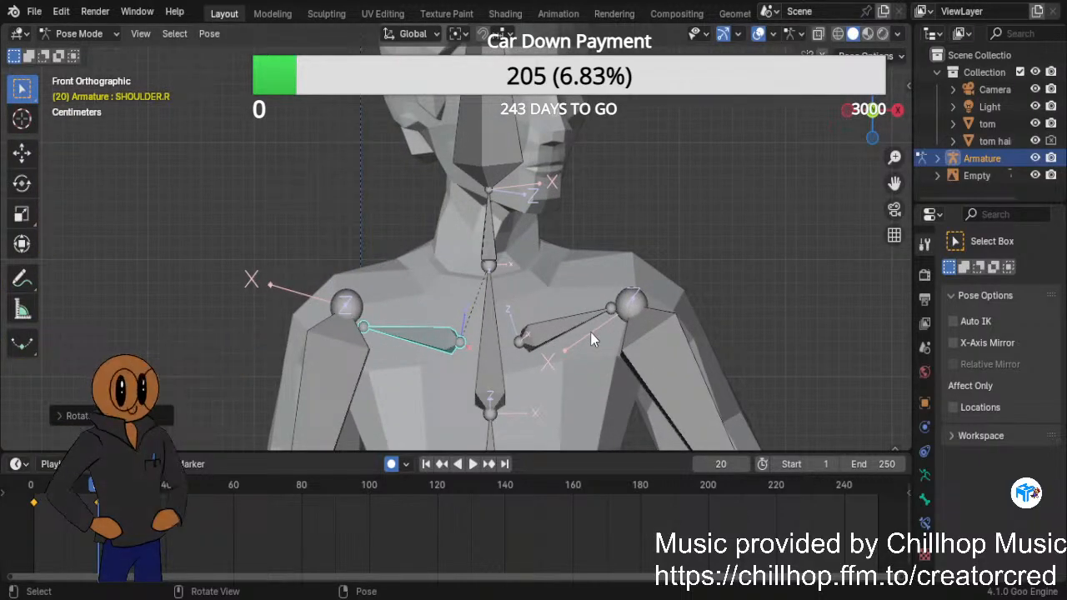
scroll(590, 331, down, 8)
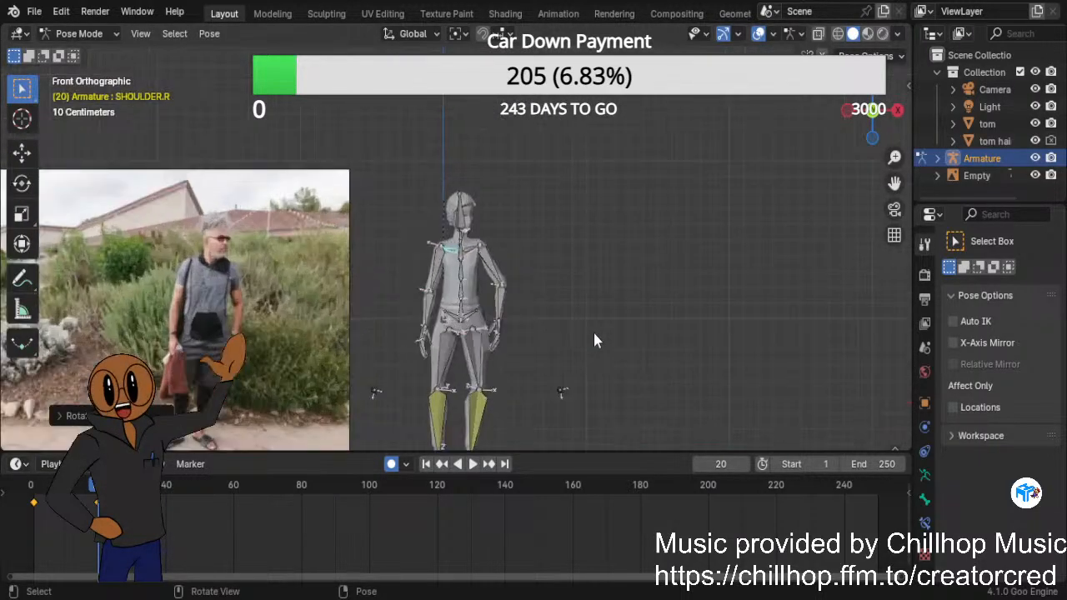
scroll(593, 330, down, 1)
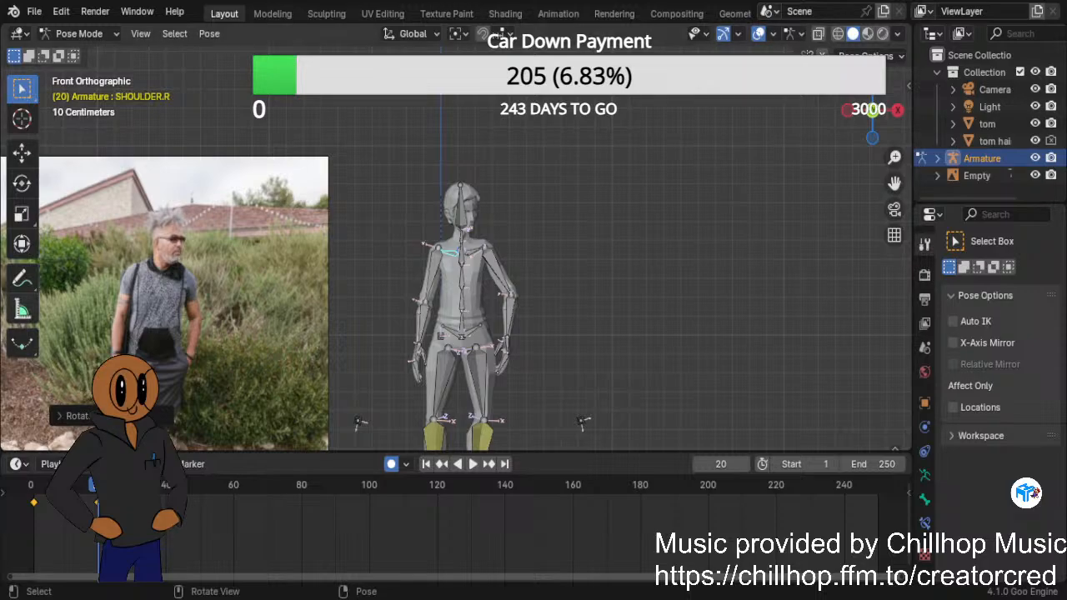
Select the UPPERARM.R bone and rotate it about -38° around its local Y axis to twist the right arm.
scroll(456, 239, up, 7)
scroll(456, 238, down, 3)
click(406, 313)
scroll(517, 314, down, 4)
scroll(527, 312, up, 2)
scroll(527, 313, down, 1)
scroll(527, 312, up, 1)
scroll(527, 312, down, 1)
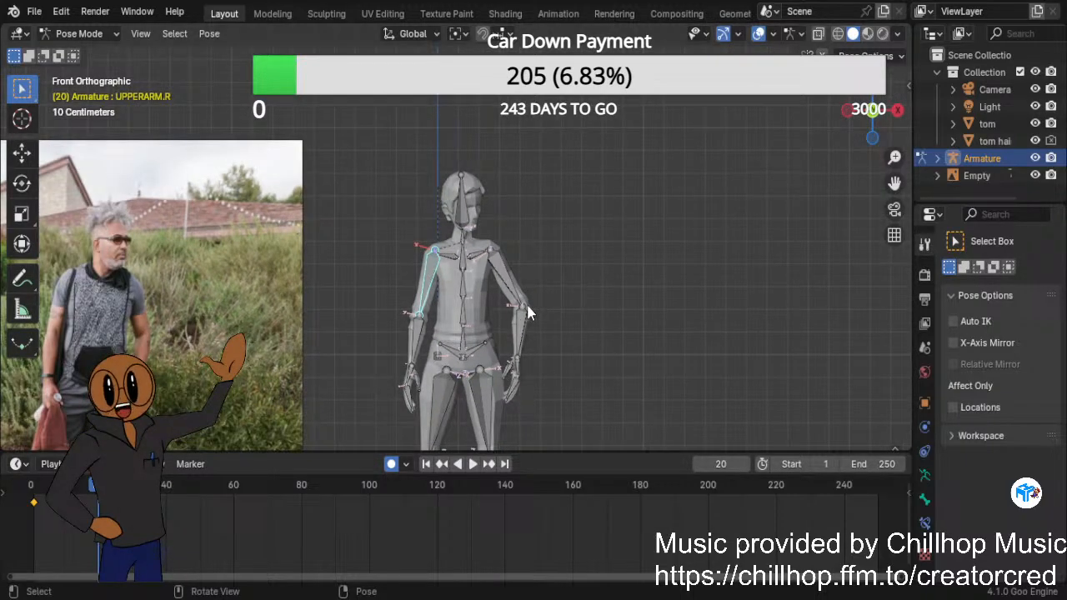
key(r)
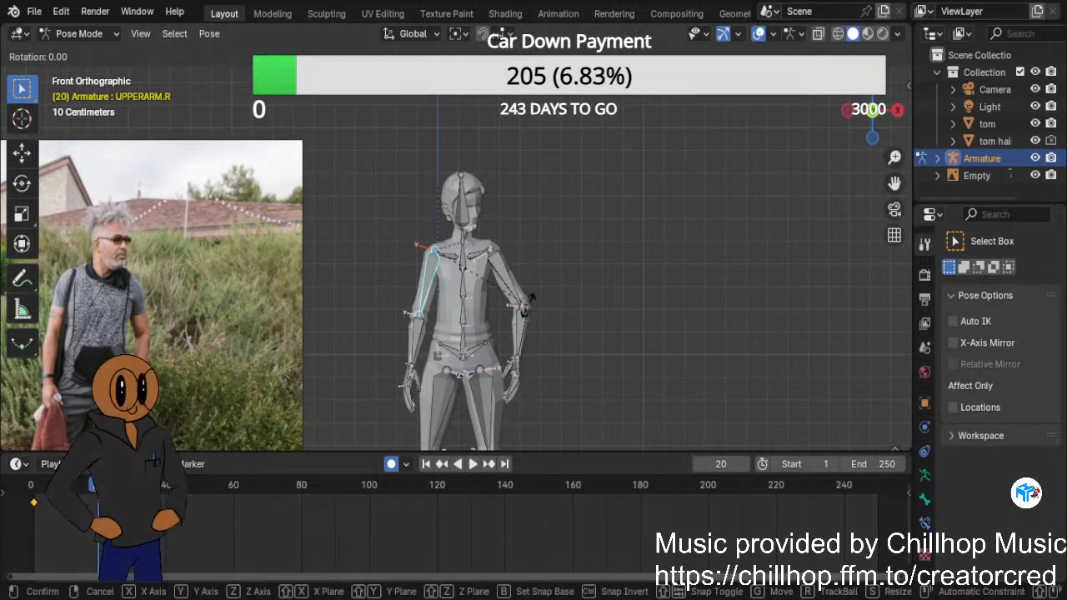
key(y)
key(y)
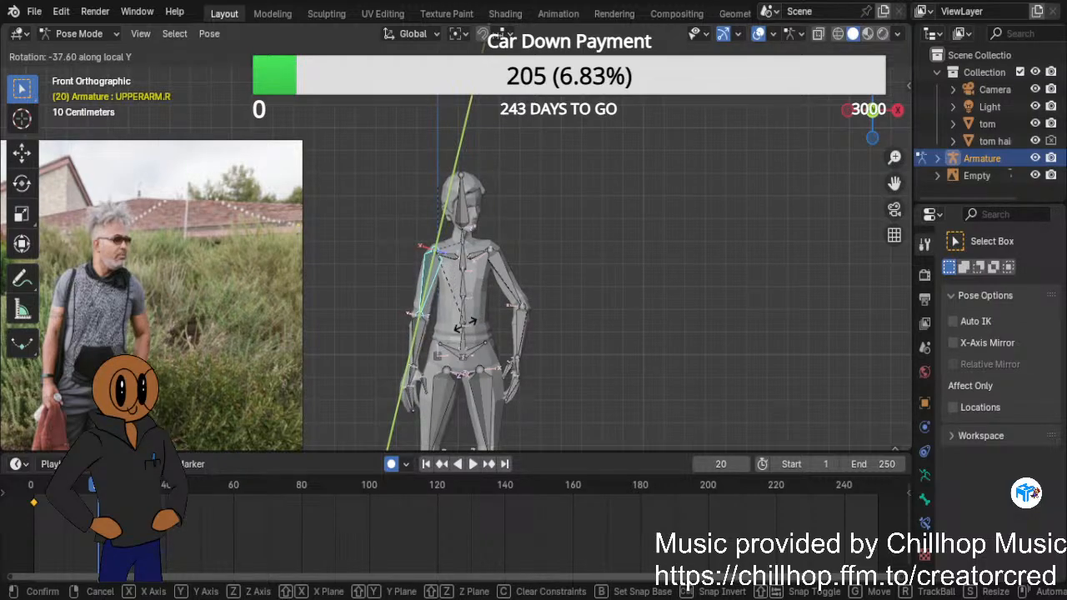
click(465, 326)
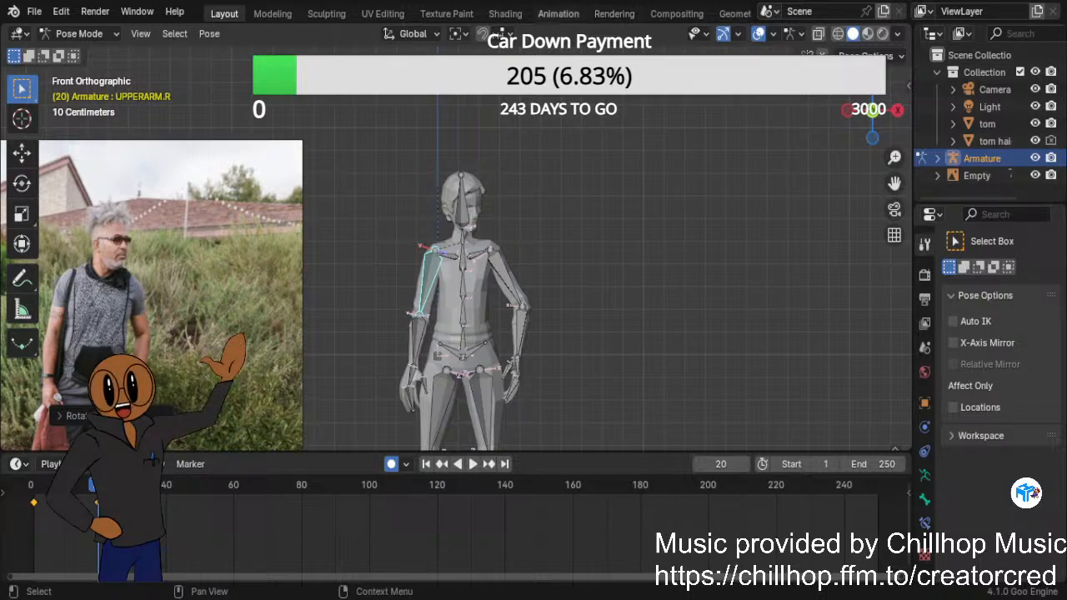
Switch to the Animation workspace to check the right arm's pose from a second angle.
click(558, 14)
scroll(138, 300, up, 3)
middle_drag(131, 244, 261, 218)
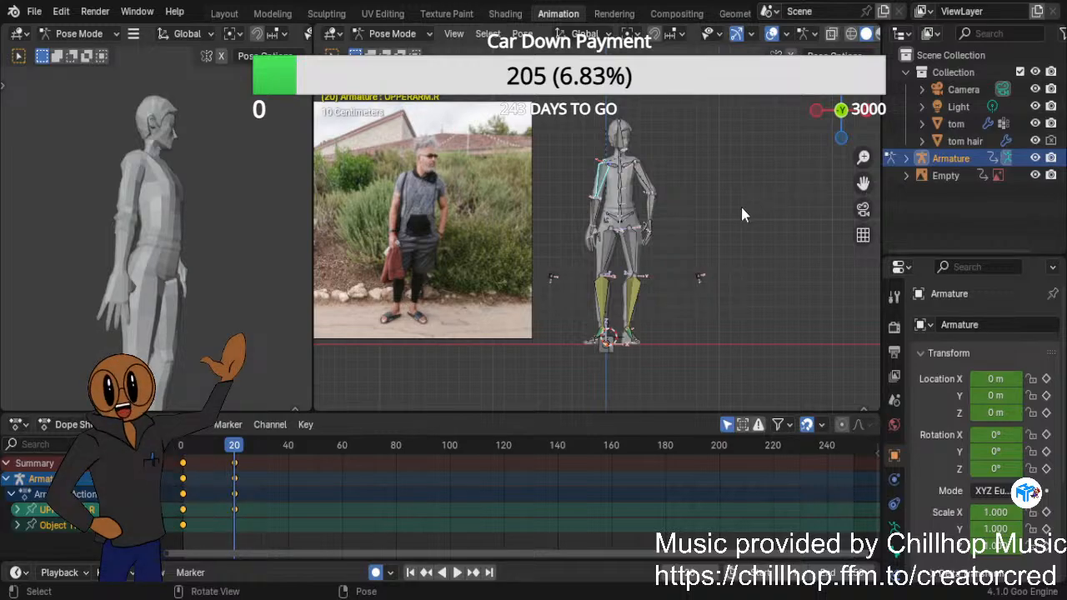
scroll(740, 204, up, 4)
scroll(740, 209, down, 3)
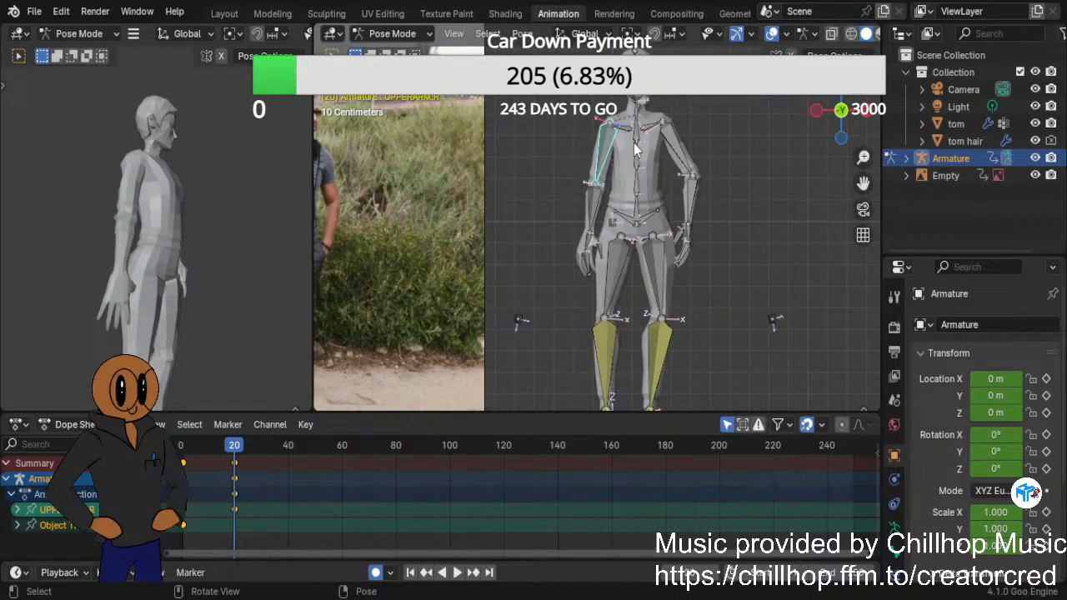
Rotate the UPPERARM.R bone again around its local Y axis to refine how the right arm and hand face.
key(r)
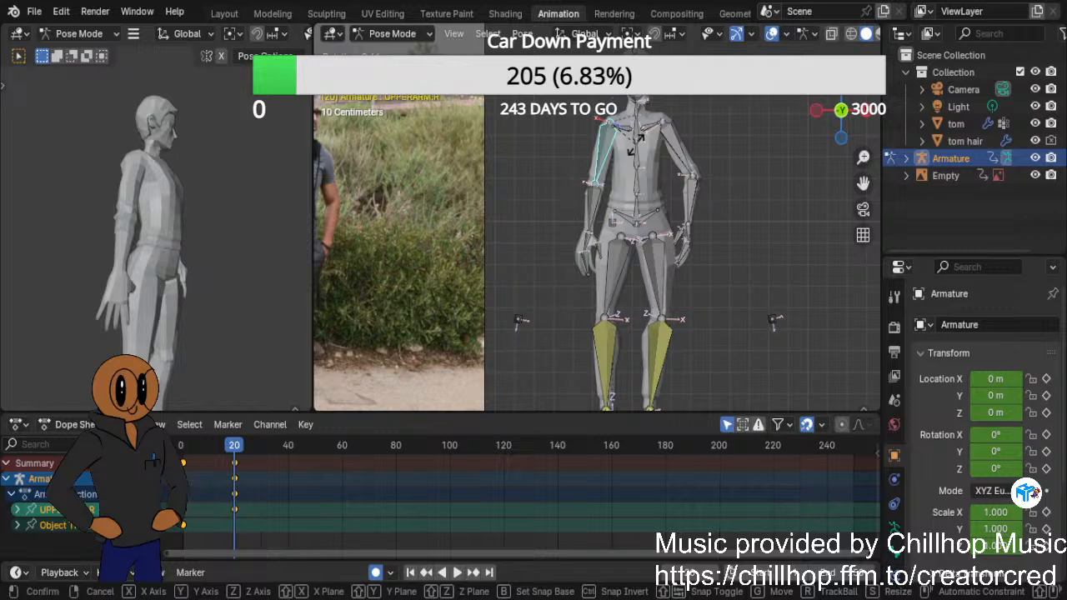
key(y)
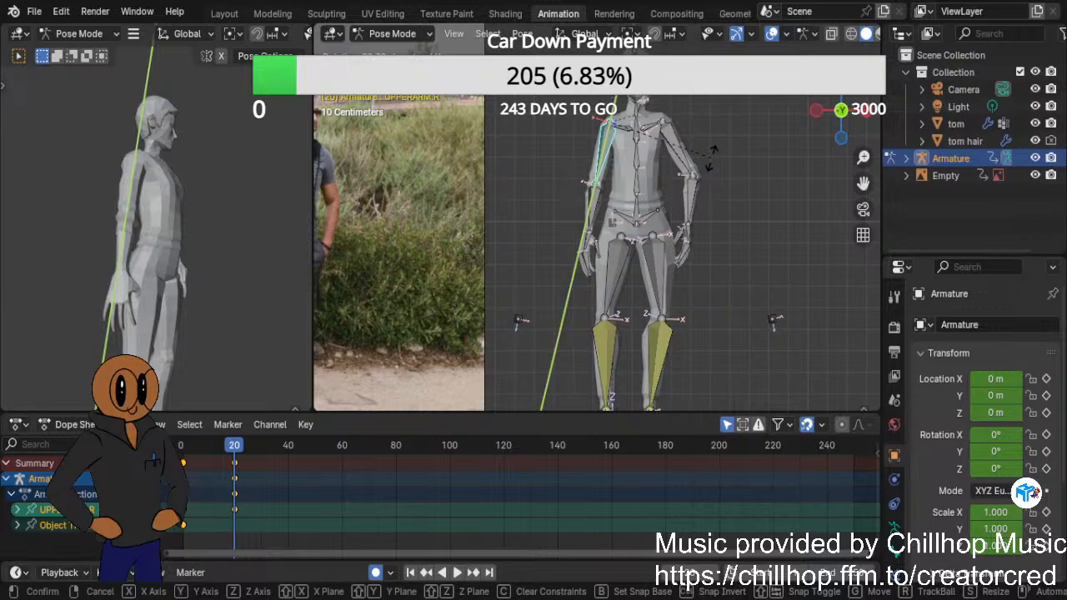
click(754, 154)
middle_drag(209, 258, 151, 265)
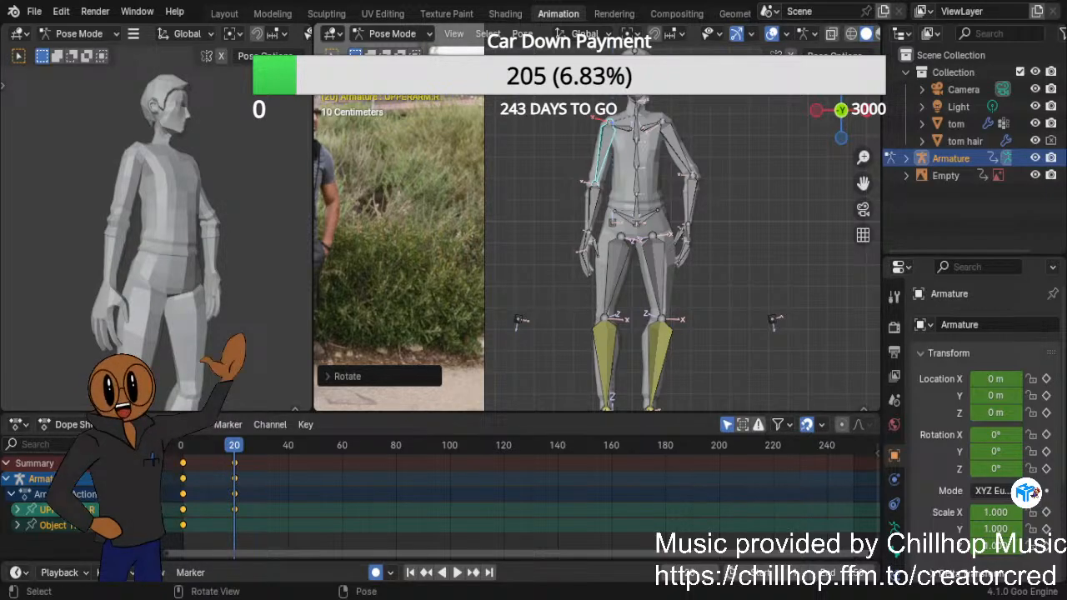
scroll(150, 234, up, 5)
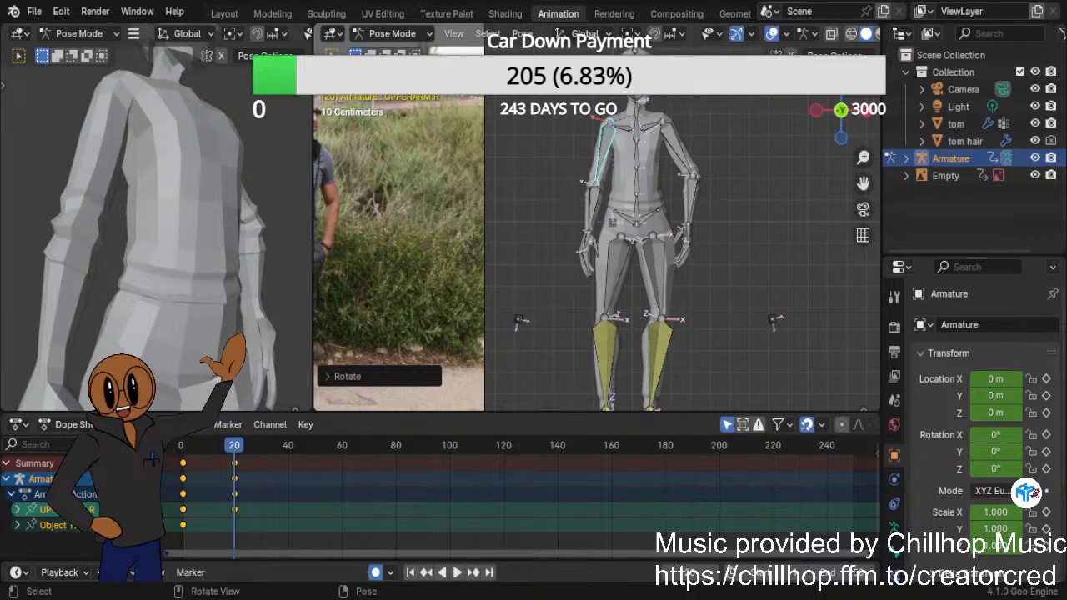
Preview the posed figure with its material colours and return the viewport to solid shading.
click(878, 35)
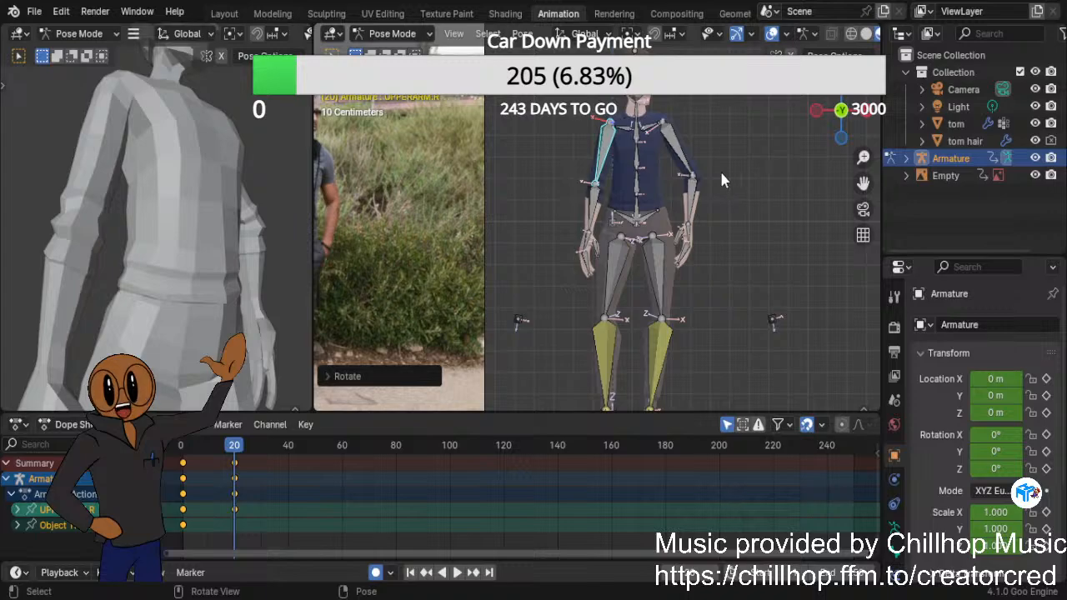
mouse_move(762, 202)
middle_down()
mouse_move(657, 202)
mouse_move(751, 197)
middle_up()
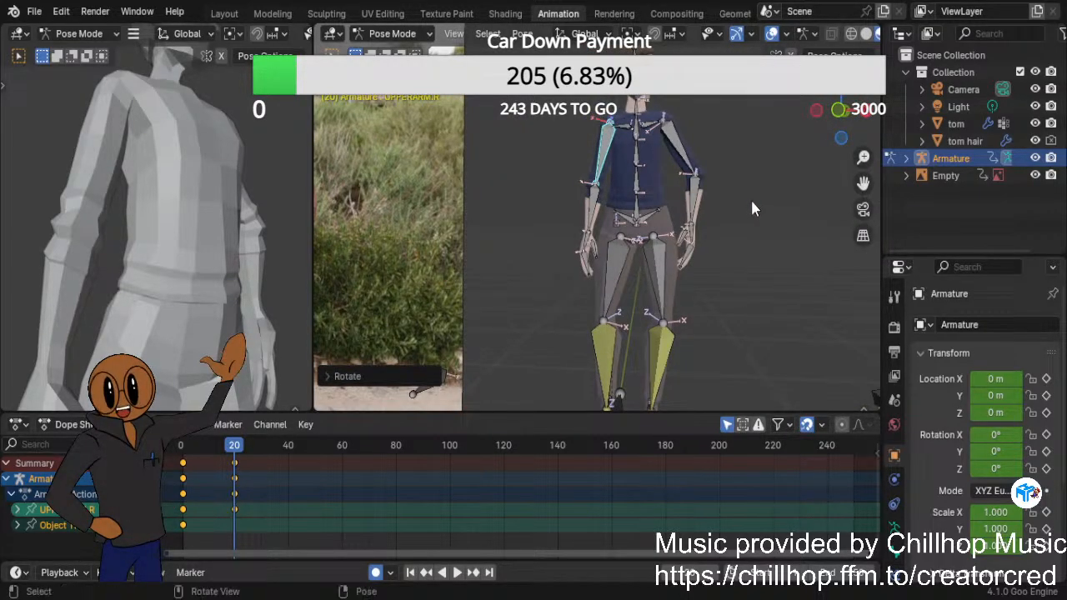
click(867, 35)
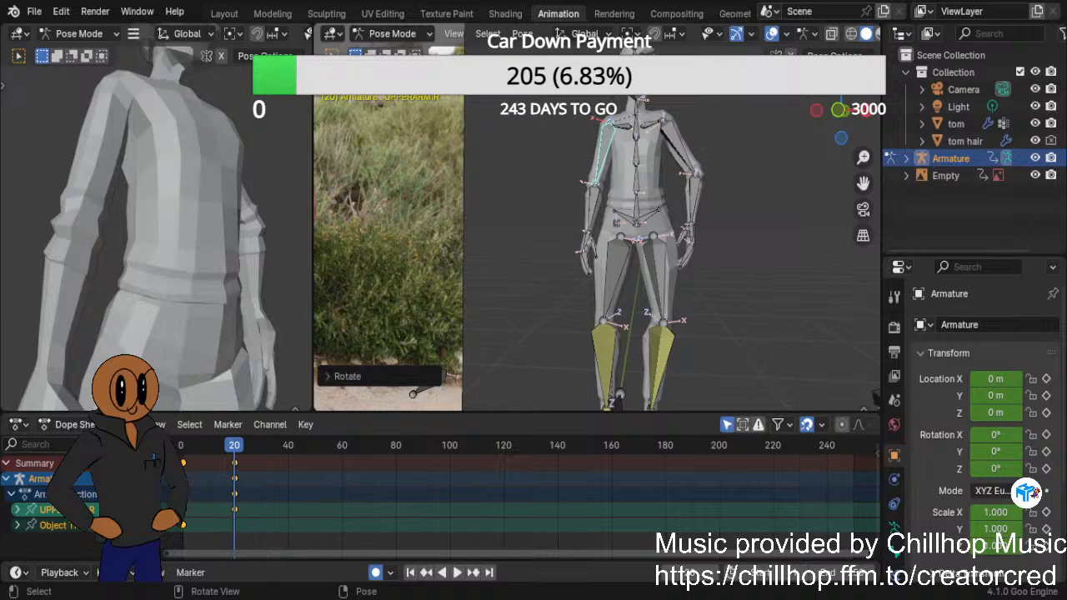
Select the SHOULDER.R bone while viewing the figure from above.
middle_drag(599, 235, 633, 265)
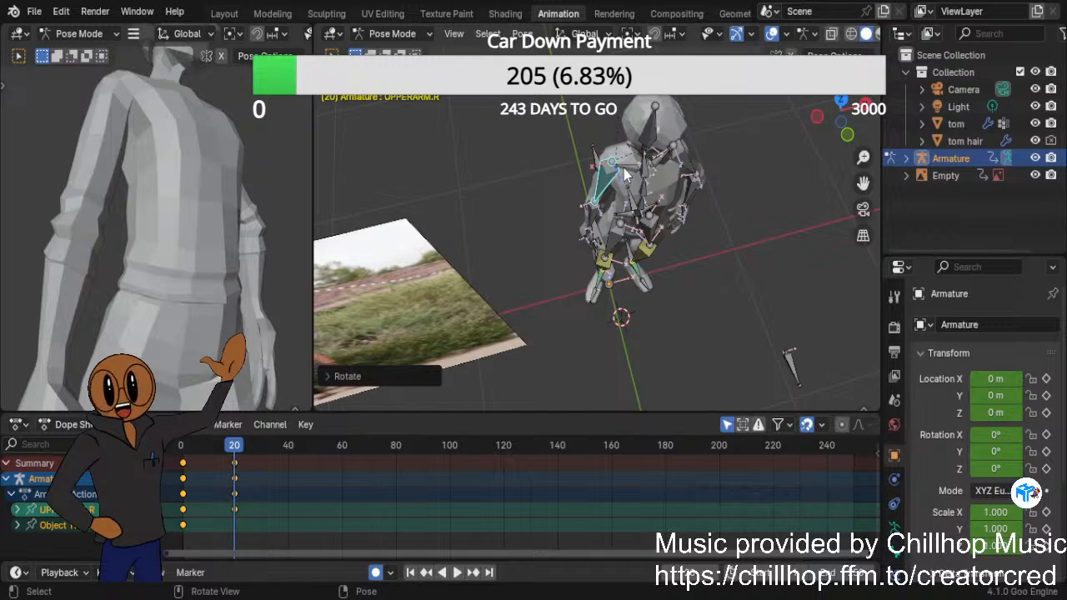
click(624, 169)
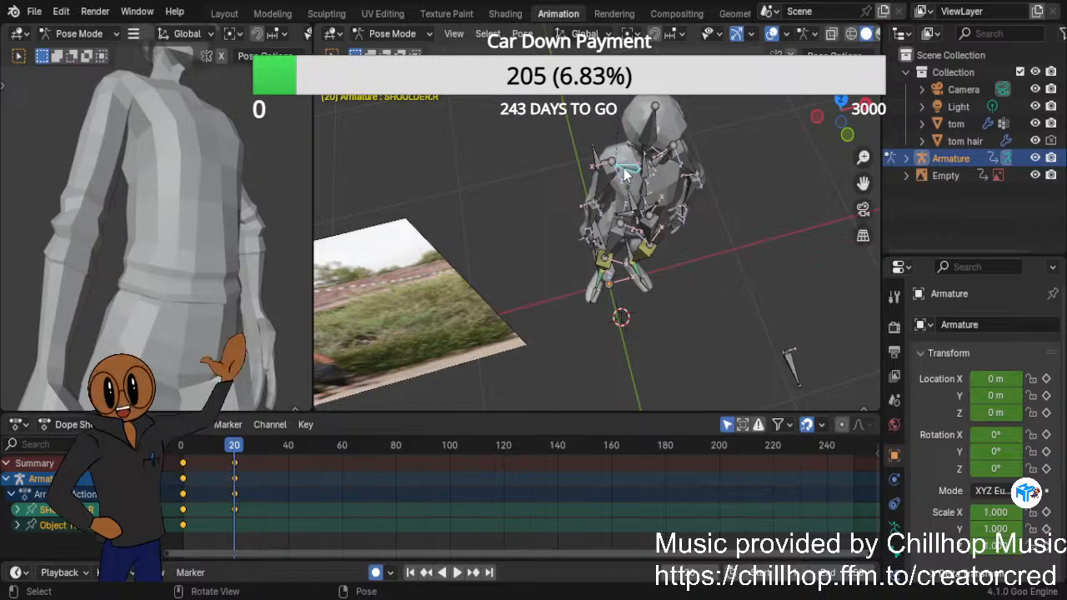
Try to rotate the SHOULDER.R bone around the global Y axis and around its local Y axis.
key(r)
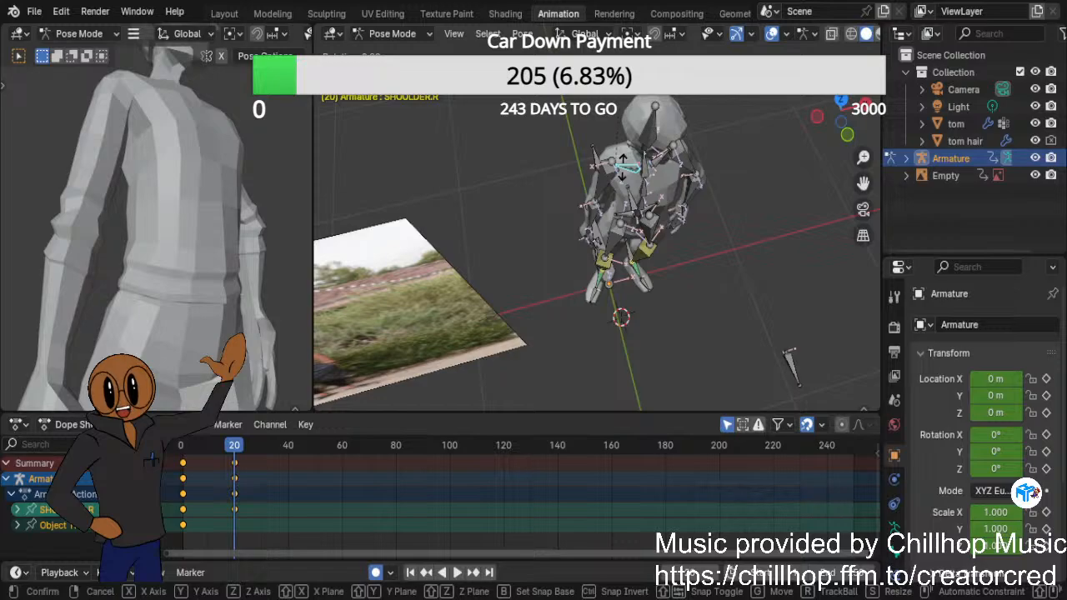
key(y)
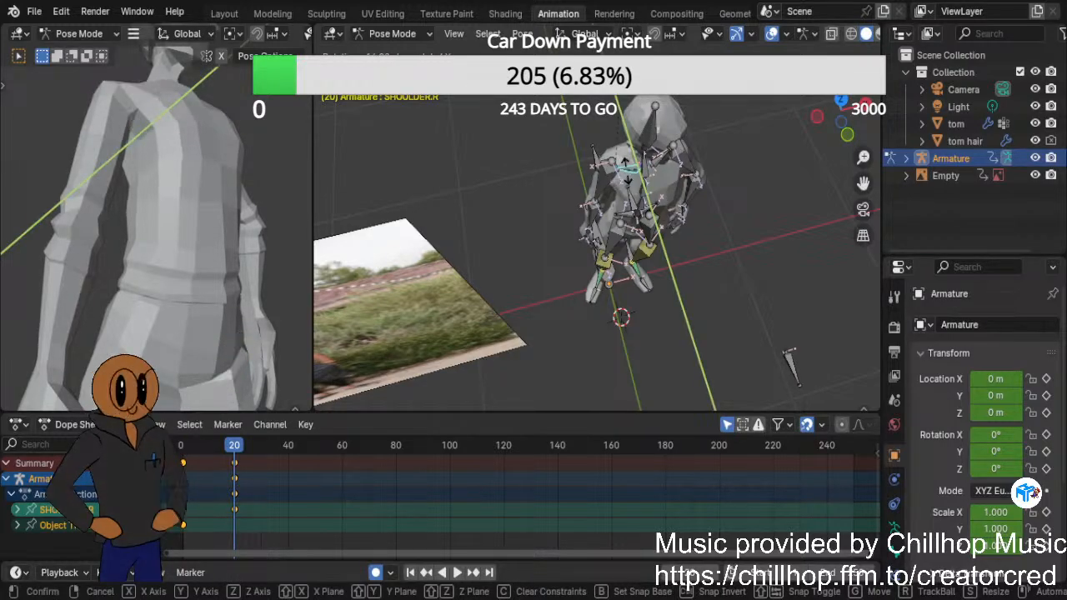
click(627, 170)
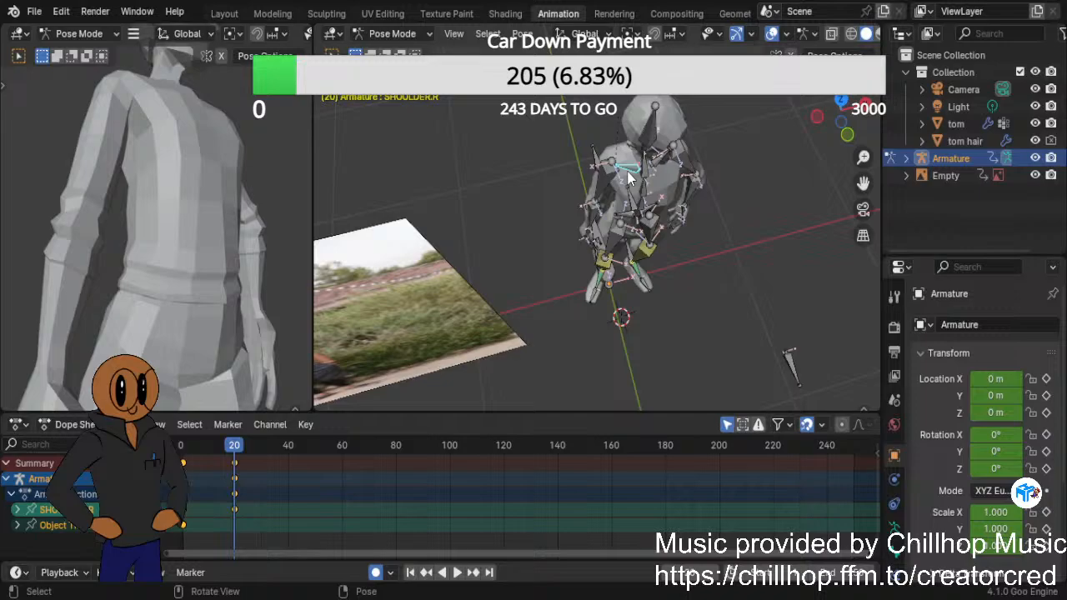
key(t)
key(t)
key(r)
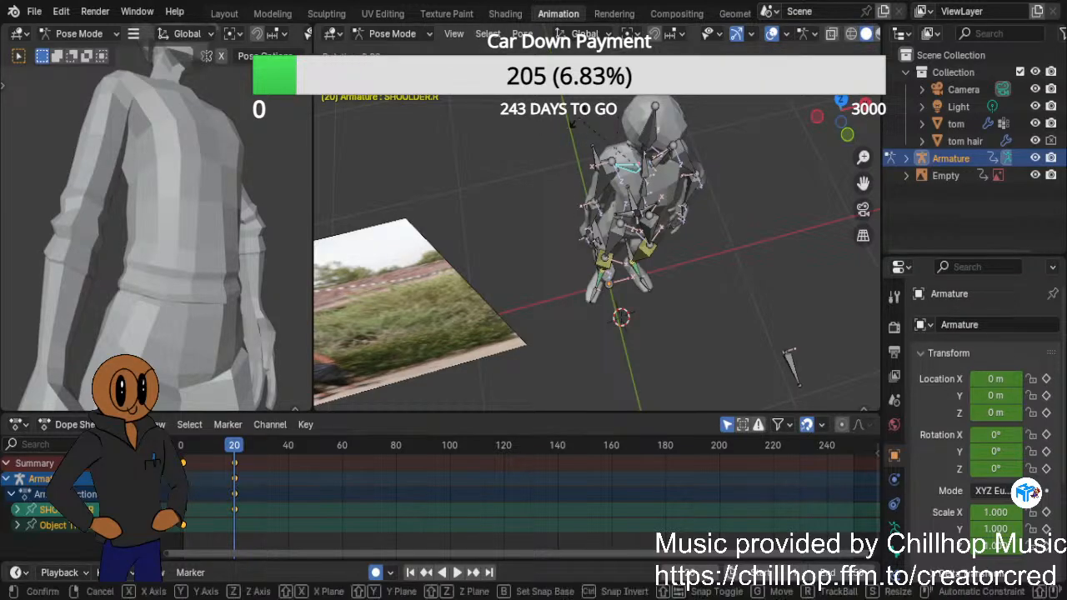
key(y)
key(y)
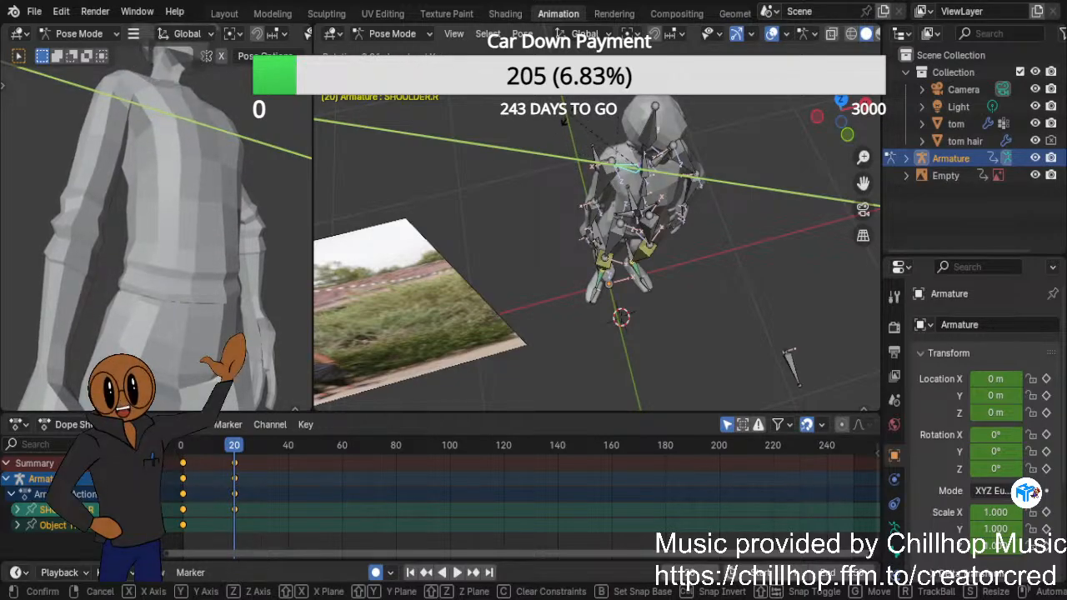
key(Return)
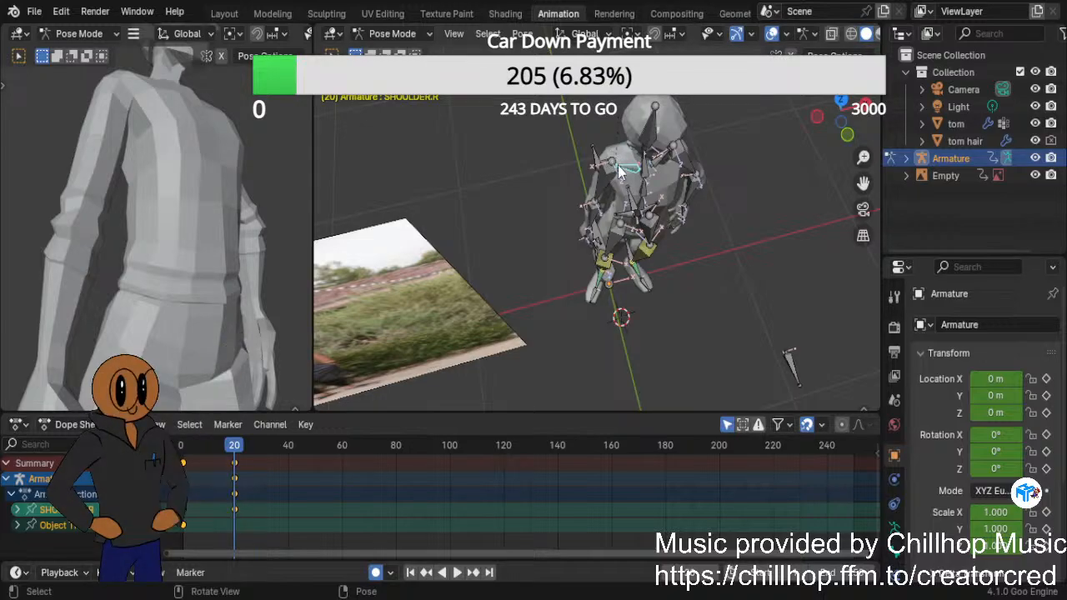
Rotate the SHOULDER.R bone slightly around the global Z axis and clear the bone selection.
key(r)
key(z)
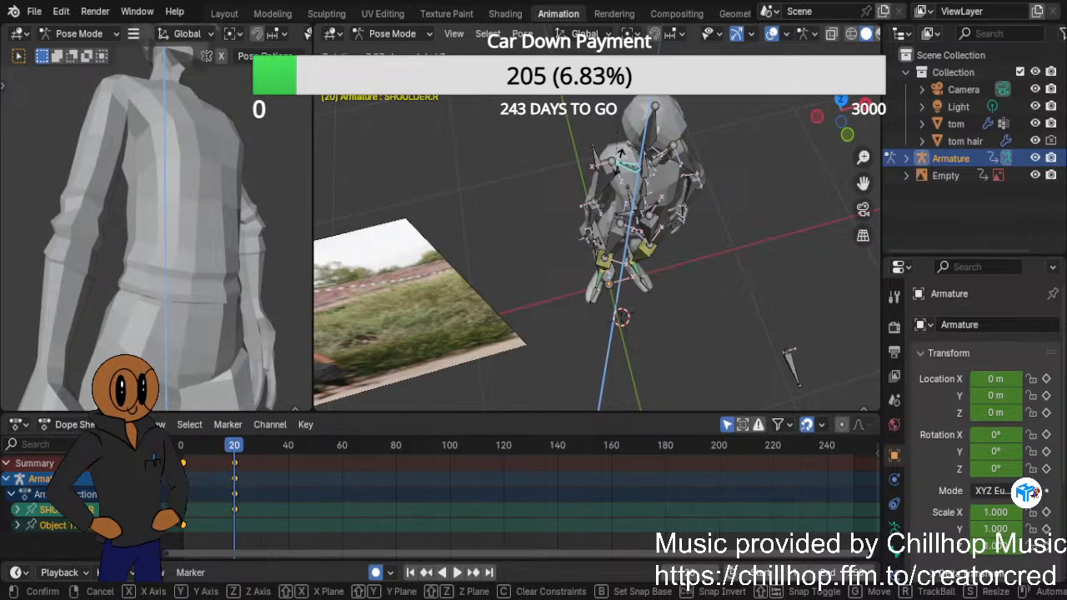
key(Return)
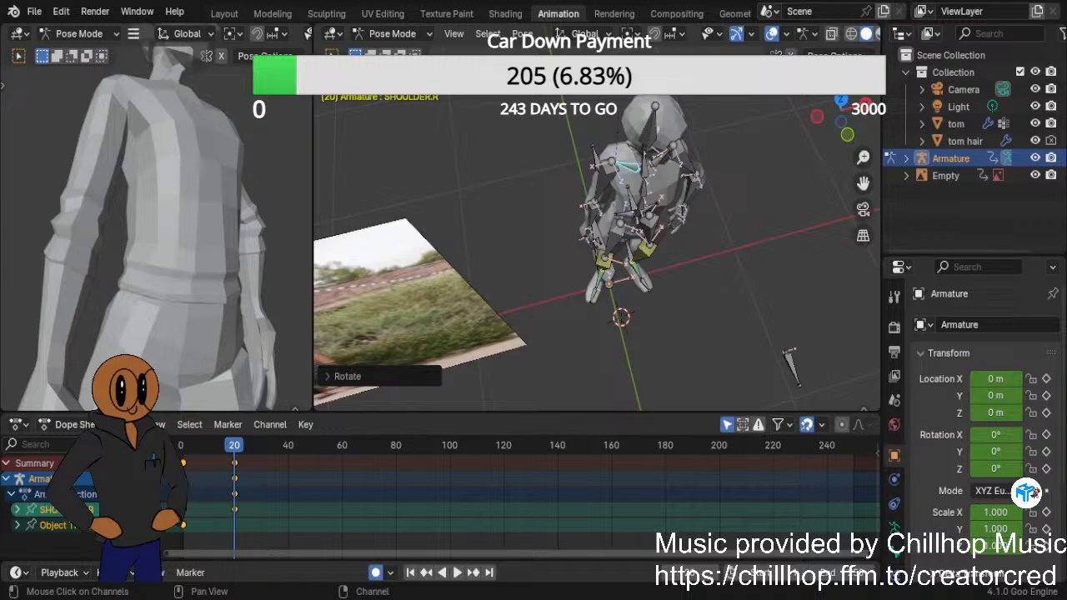
click(745, 312)
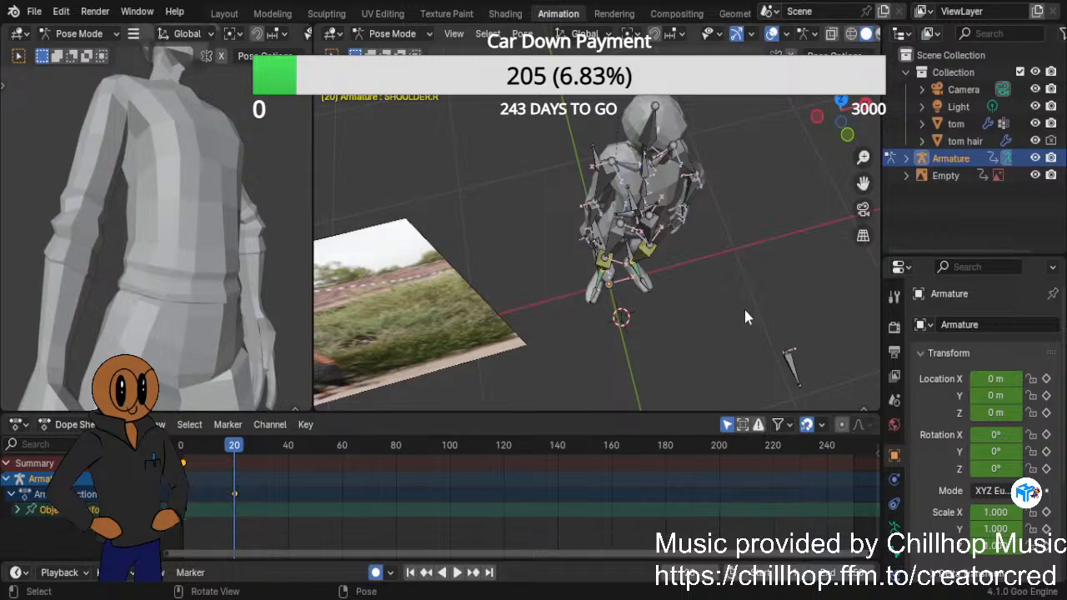
Select all bones of the armature to show their keyframes in the Dope Sheet.
middle_drag(781, 301, 748, 190)
scroll(181, 171, down, 3)
middle_drag(181, 171, 158, 160)
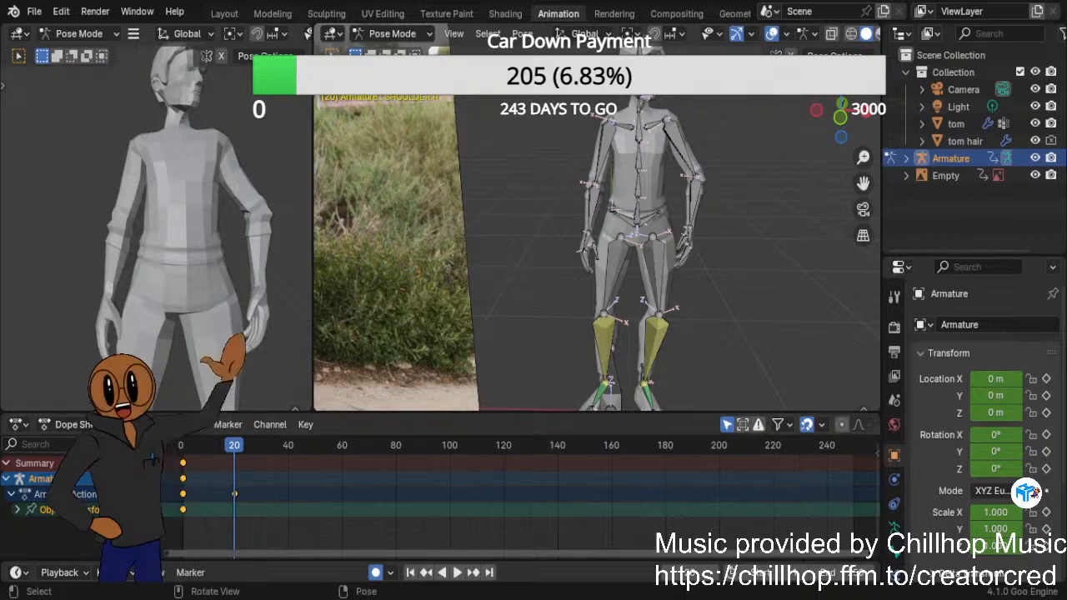
click(677, 144)
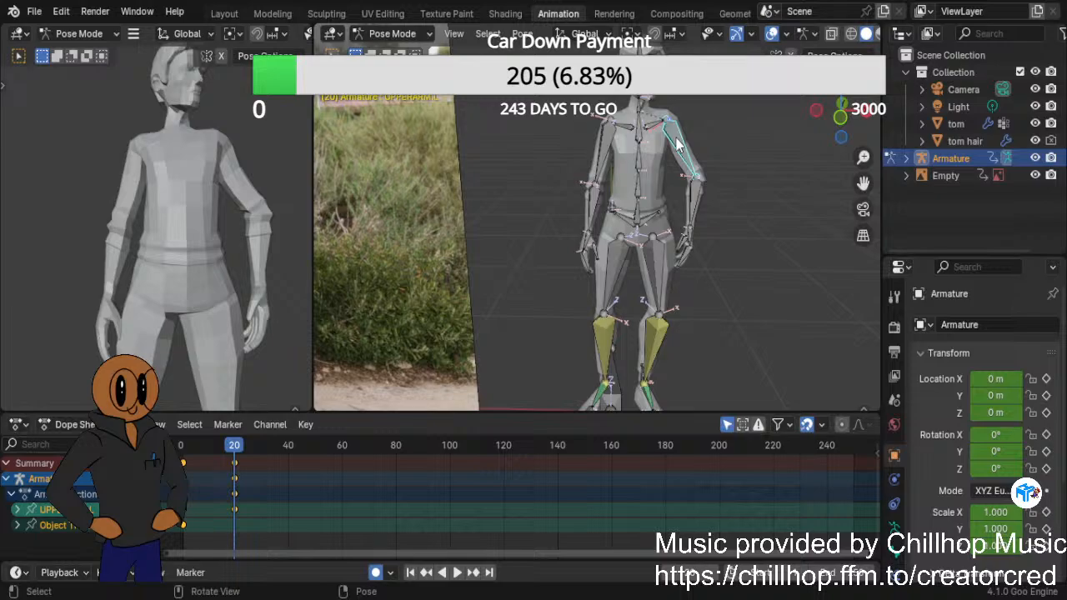
key(a)
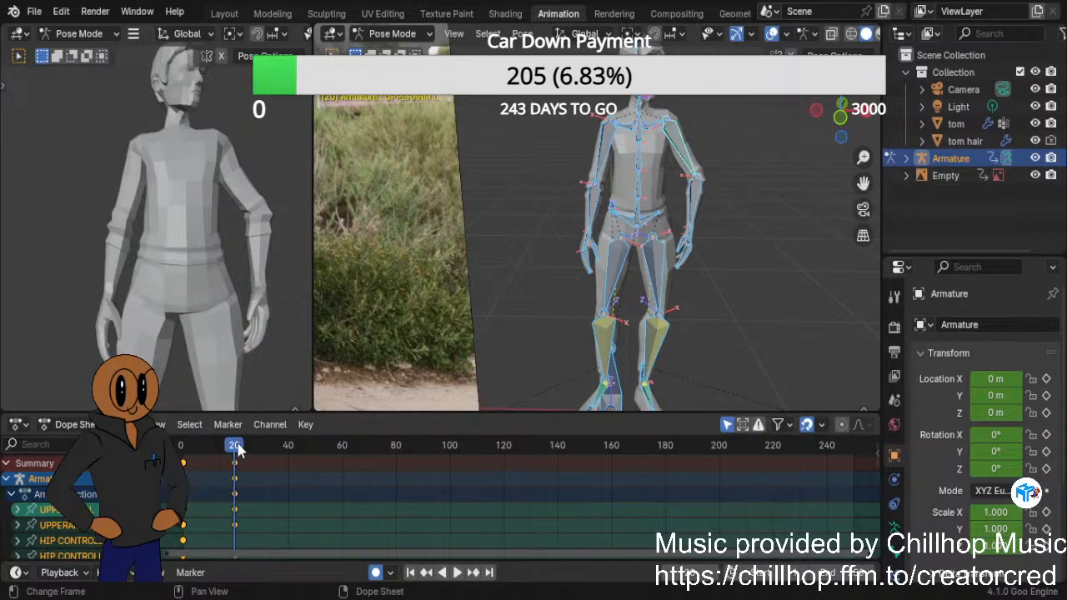
Scrub the animation back to frame 0 and save the Blender file.
drag(238, 450, 191, 448)
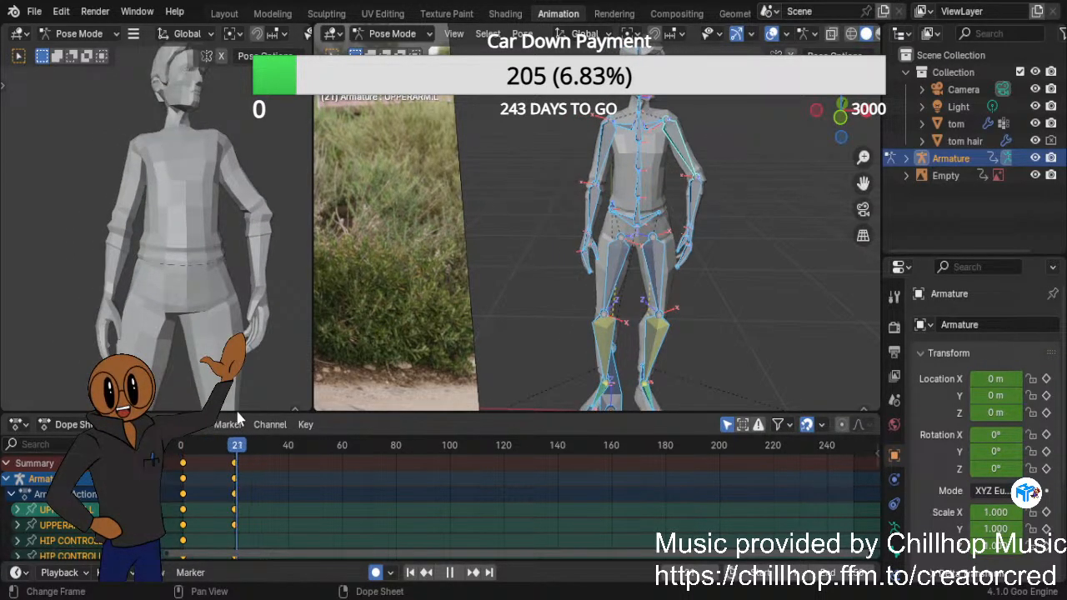
key(Escape)
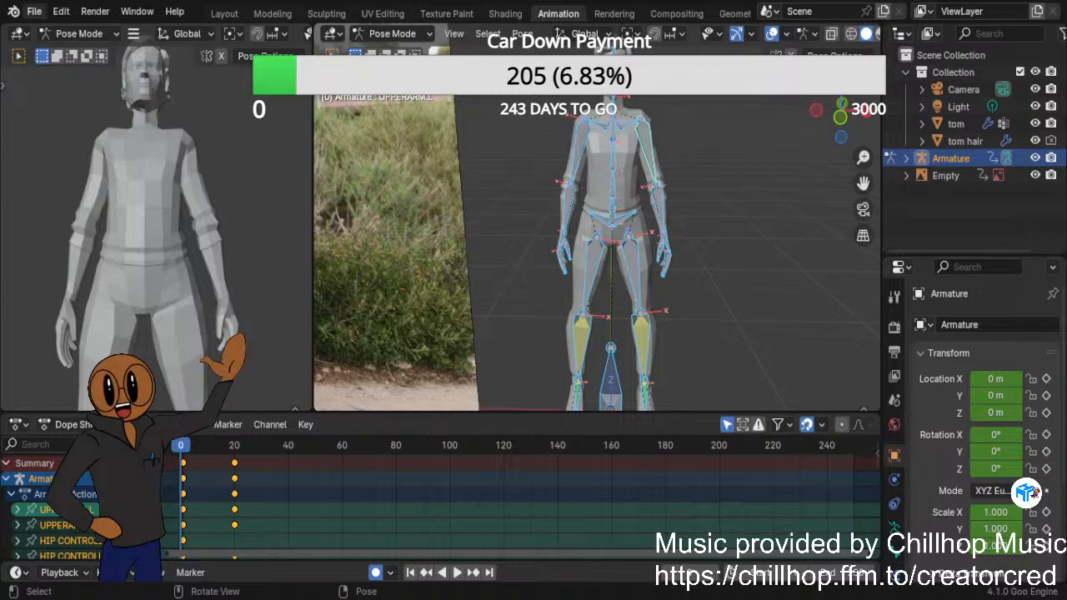
click(34, 11)
click(58, 123)
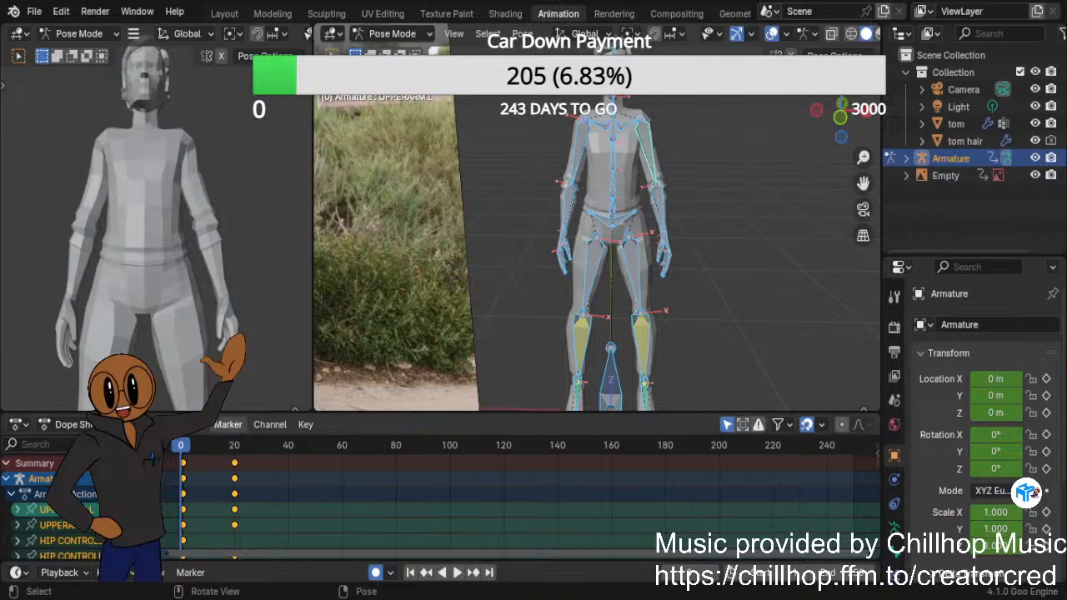
Play and scrub the animation up to frame 21, comparing the full figure's pose with the man in the reference photo.
key(space)
drag(213, 450, 236, 457)
key(space)
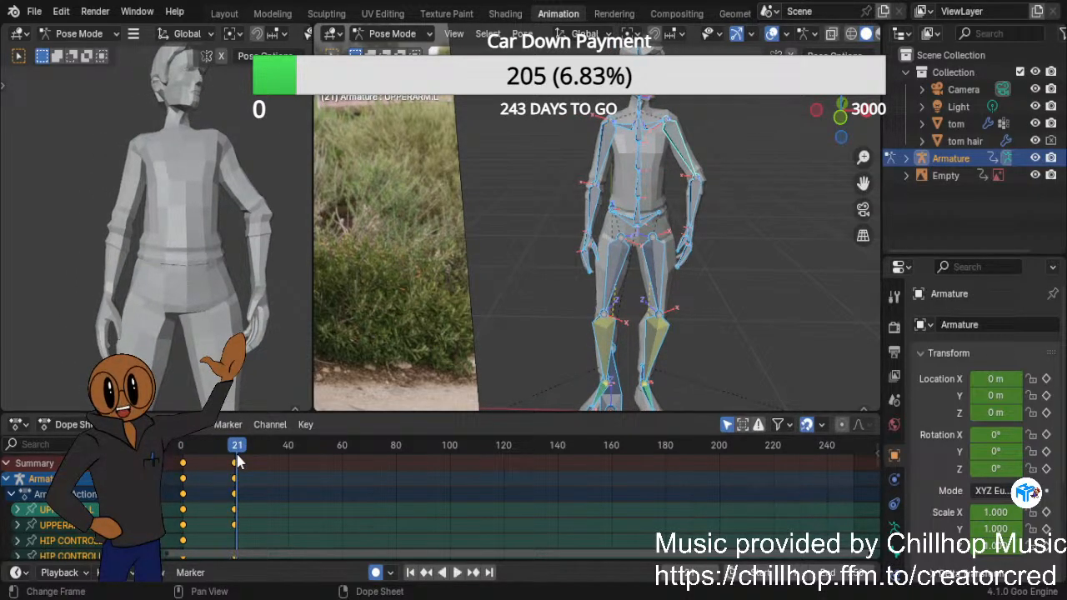
scroll(571, 188, down, 3)
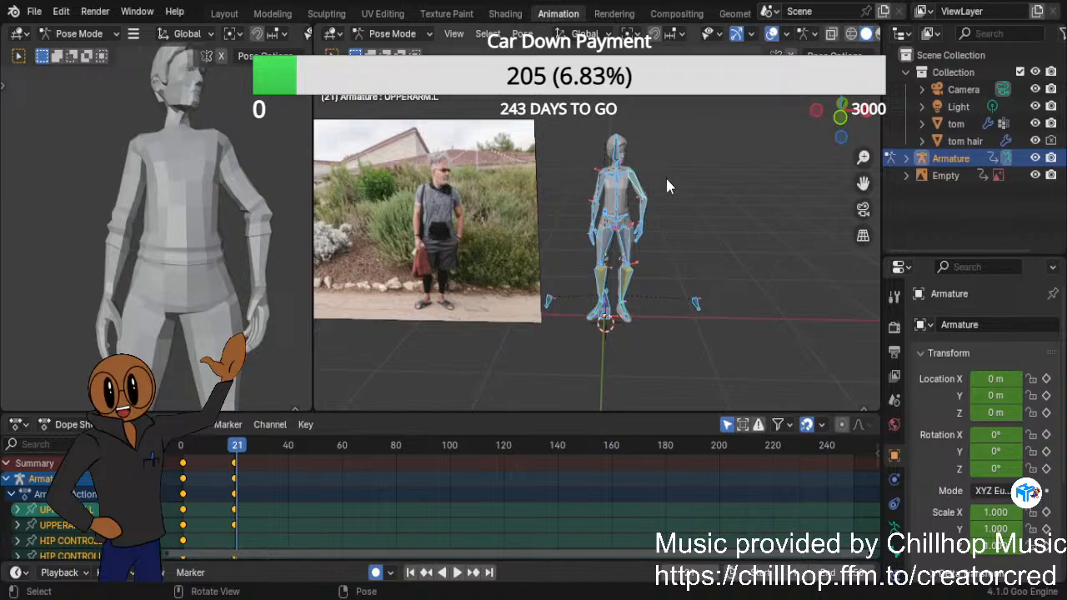
mouse_move(663, 188)
middle_down()
mouse_move(700, 176)
mouse_move(663, 176)
middle_up()
mouse_move(230, 459)
mouse_down()
mouse_move(185, 458)
mouse_move(237, 458)
mouse_up()
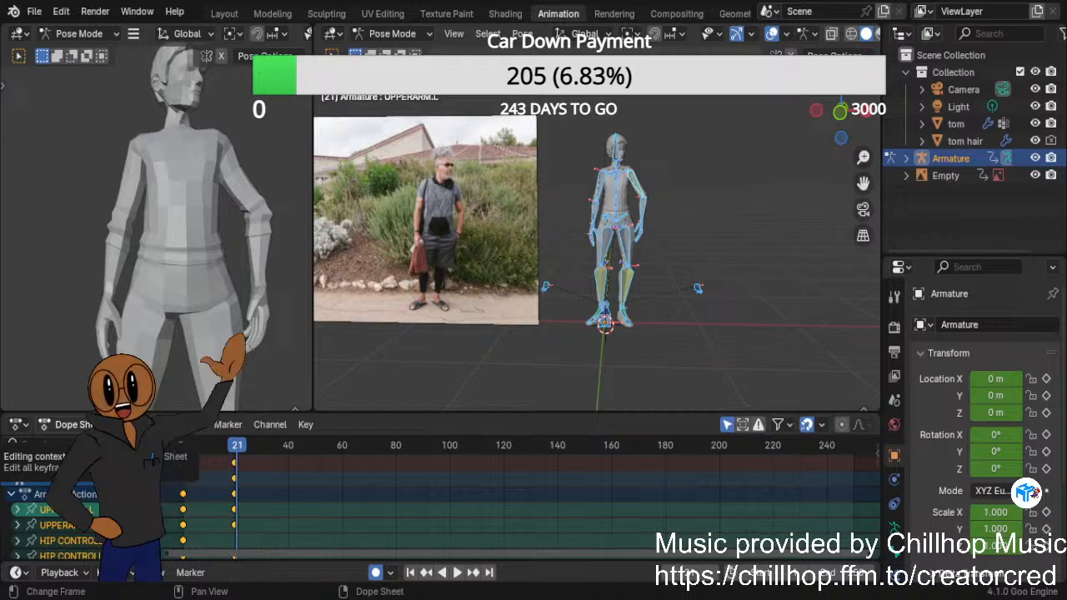